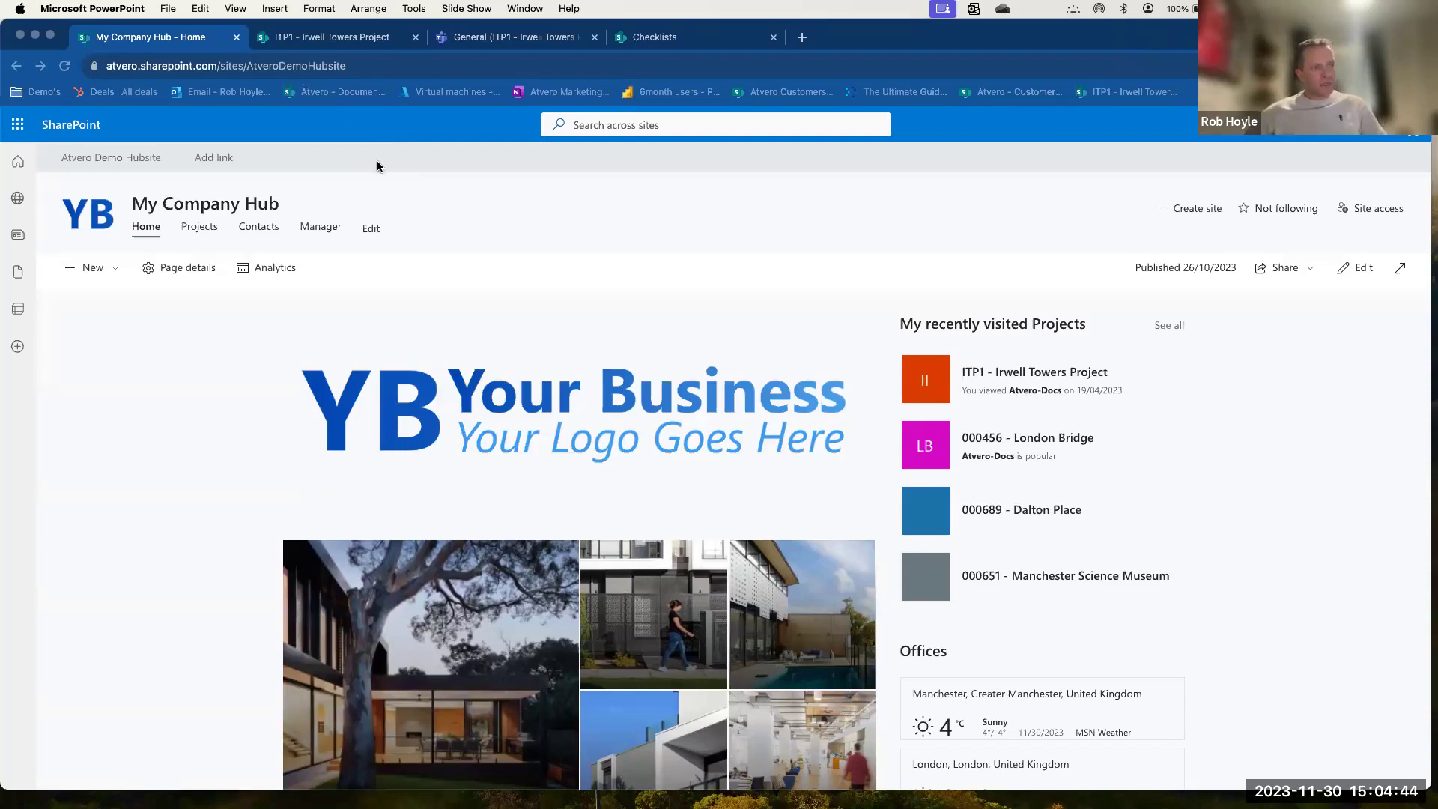
View the hub's project list and the details of the first contact in the contacts directory.
click(211, 230)
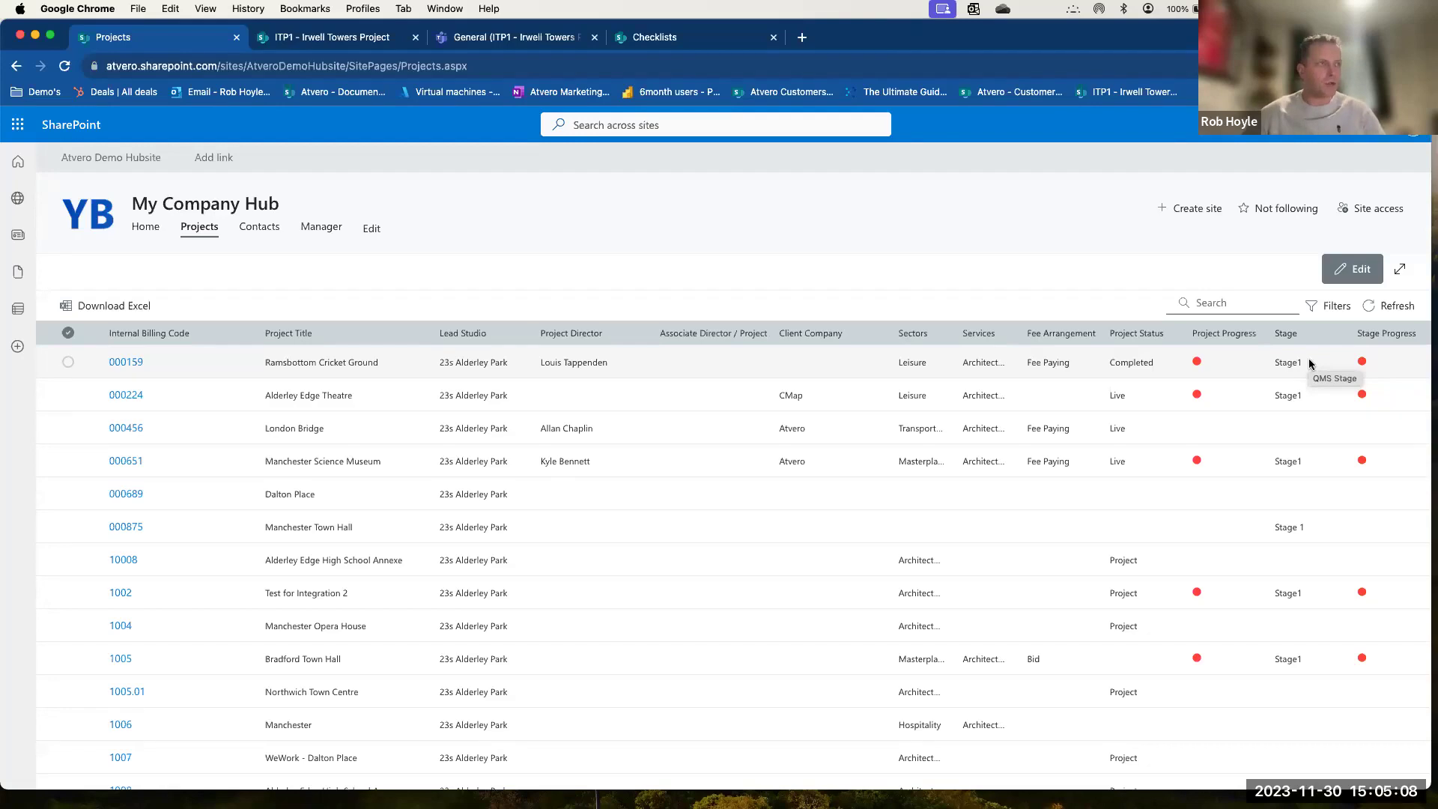
click(268, 235)
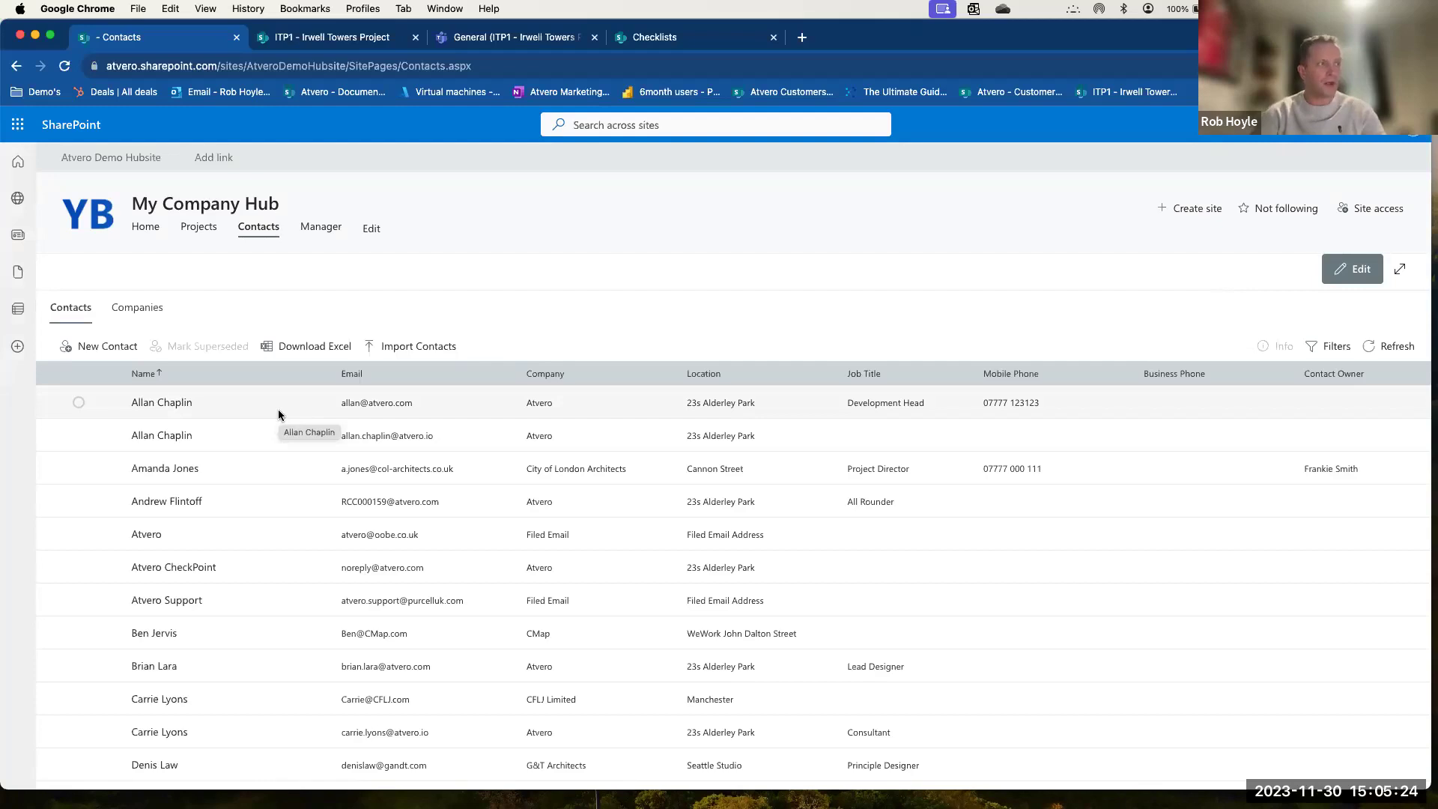
click(79, 403)
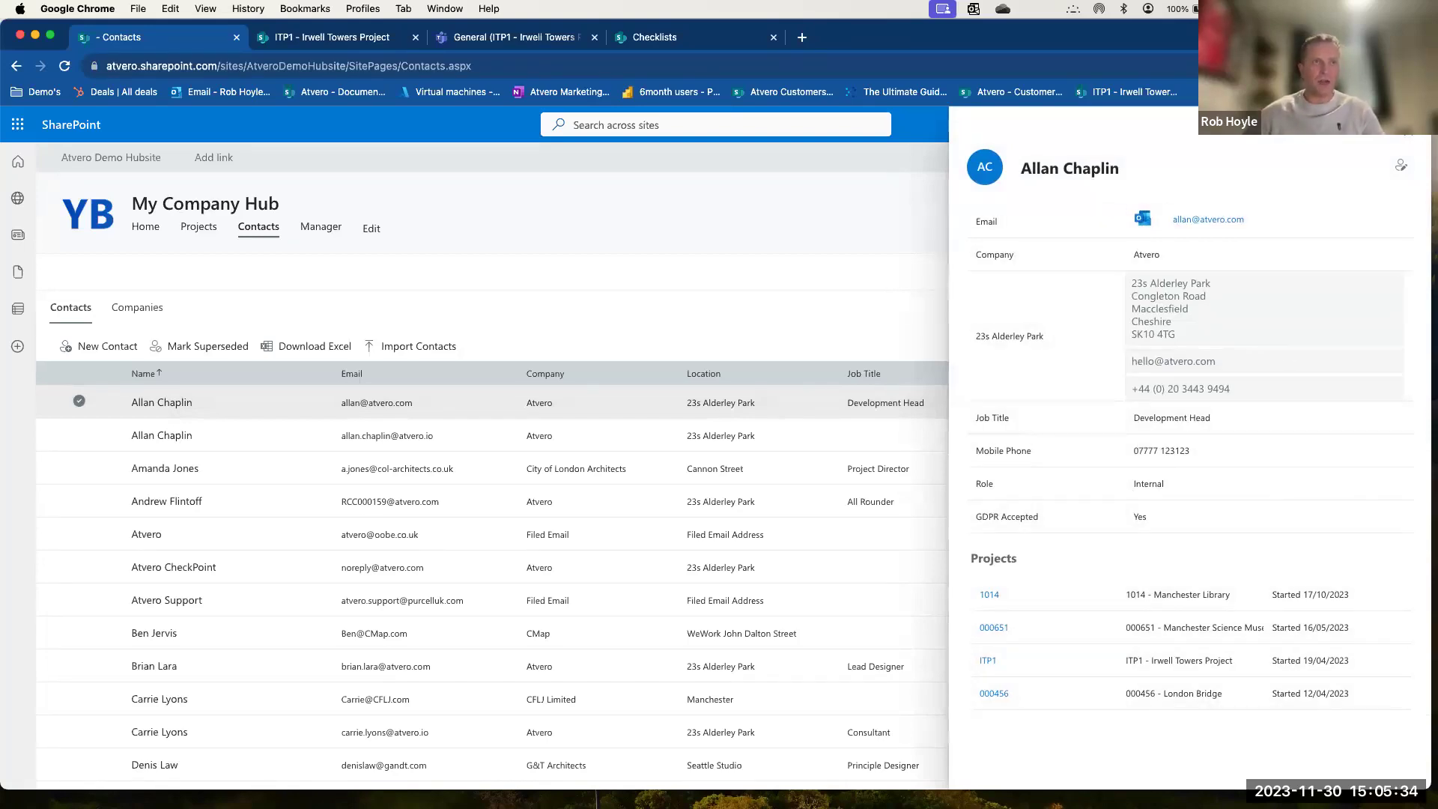
key(Escape)
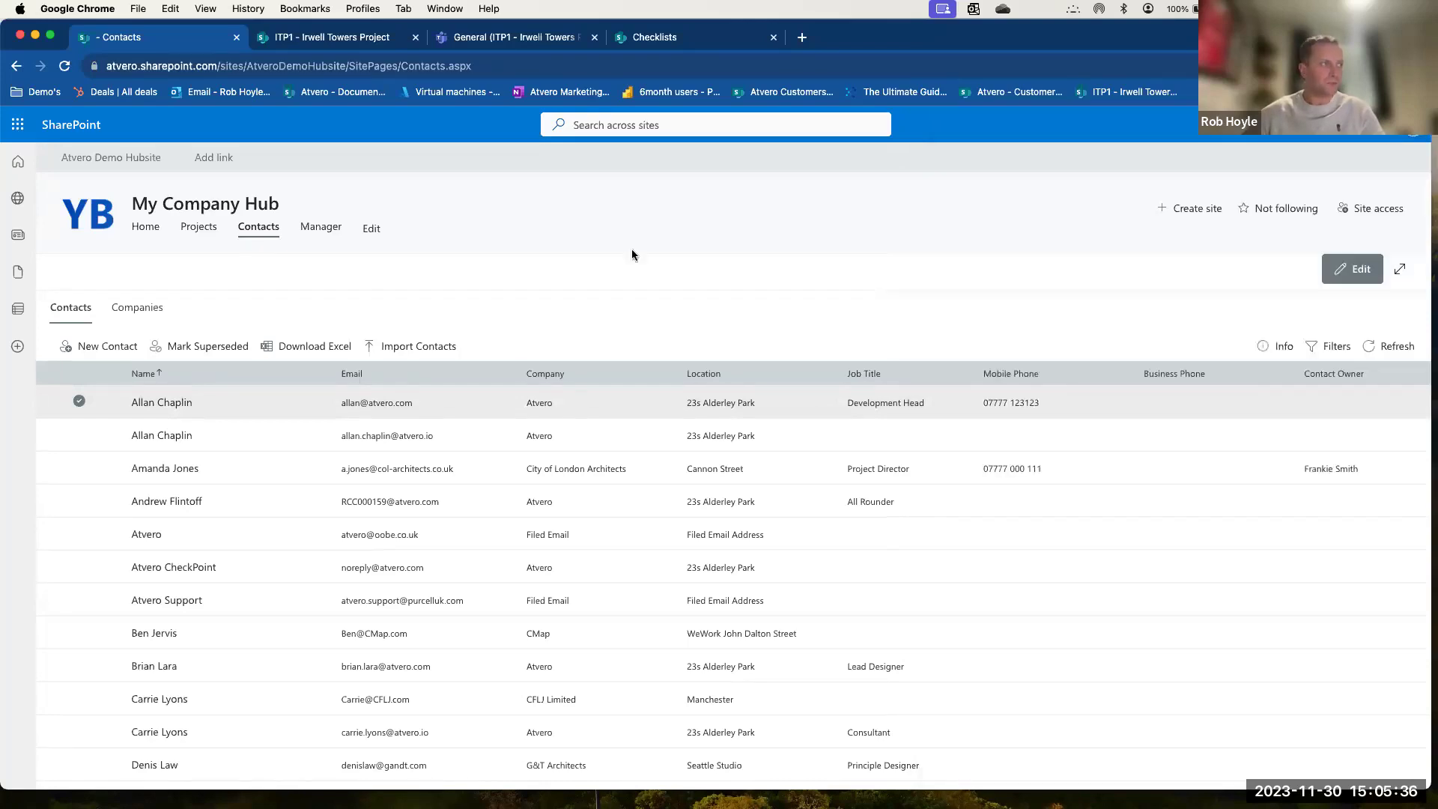
Browse the hub's companies directory with its office locations and return to the contacts list.
click(138, 308)
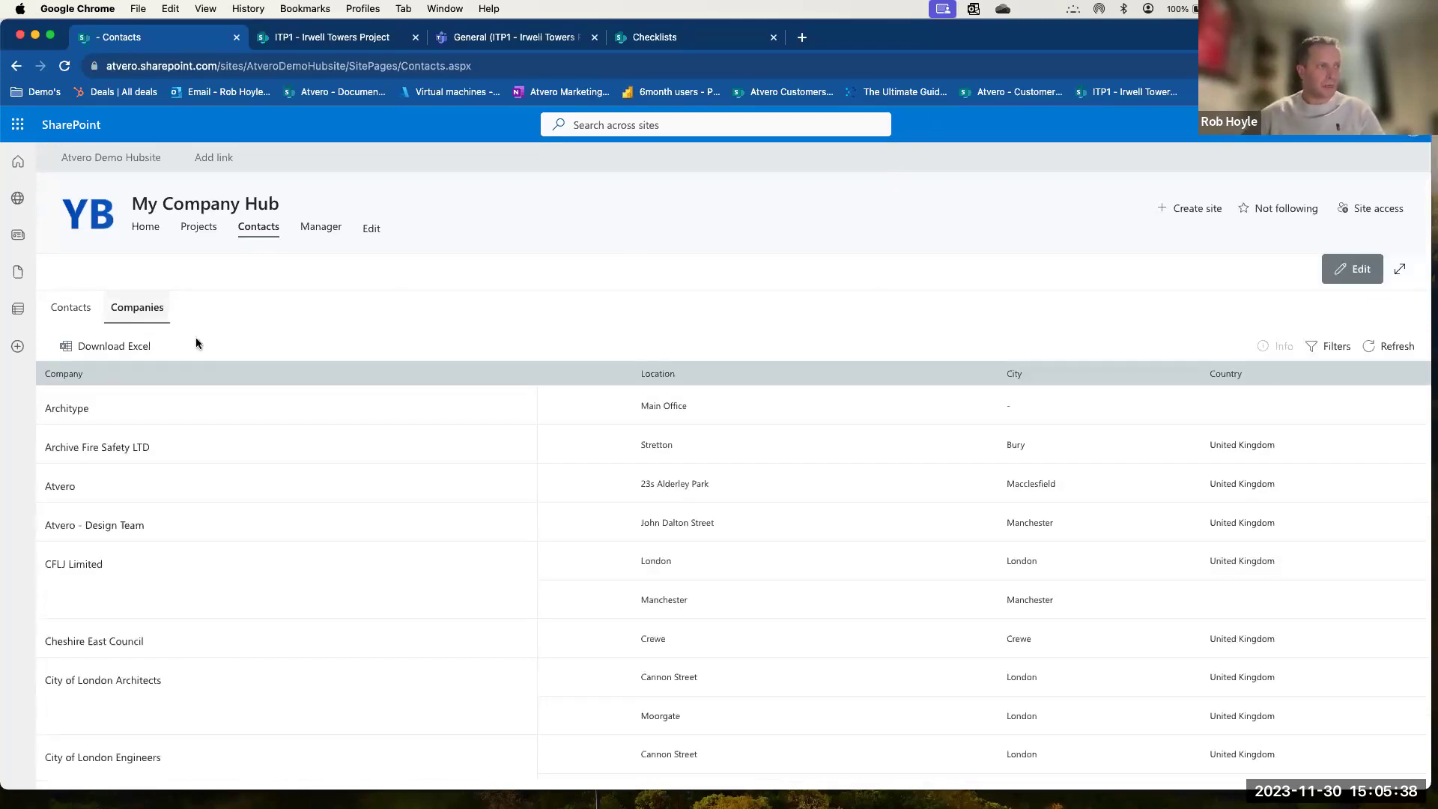
scroll(343, 576, down, 2)
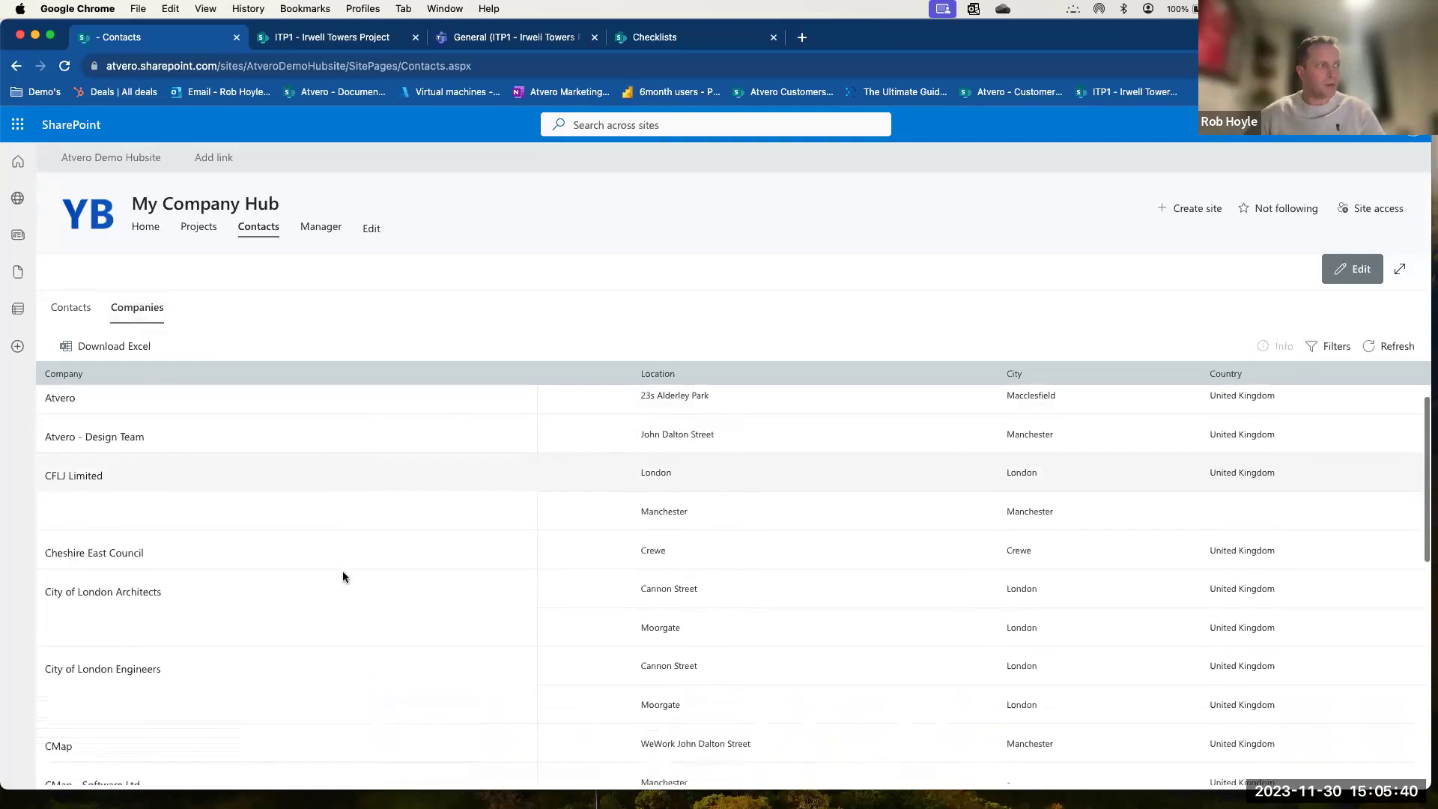
scroll(343, 576, down, 1)
scroll(330, 565, up, 2)
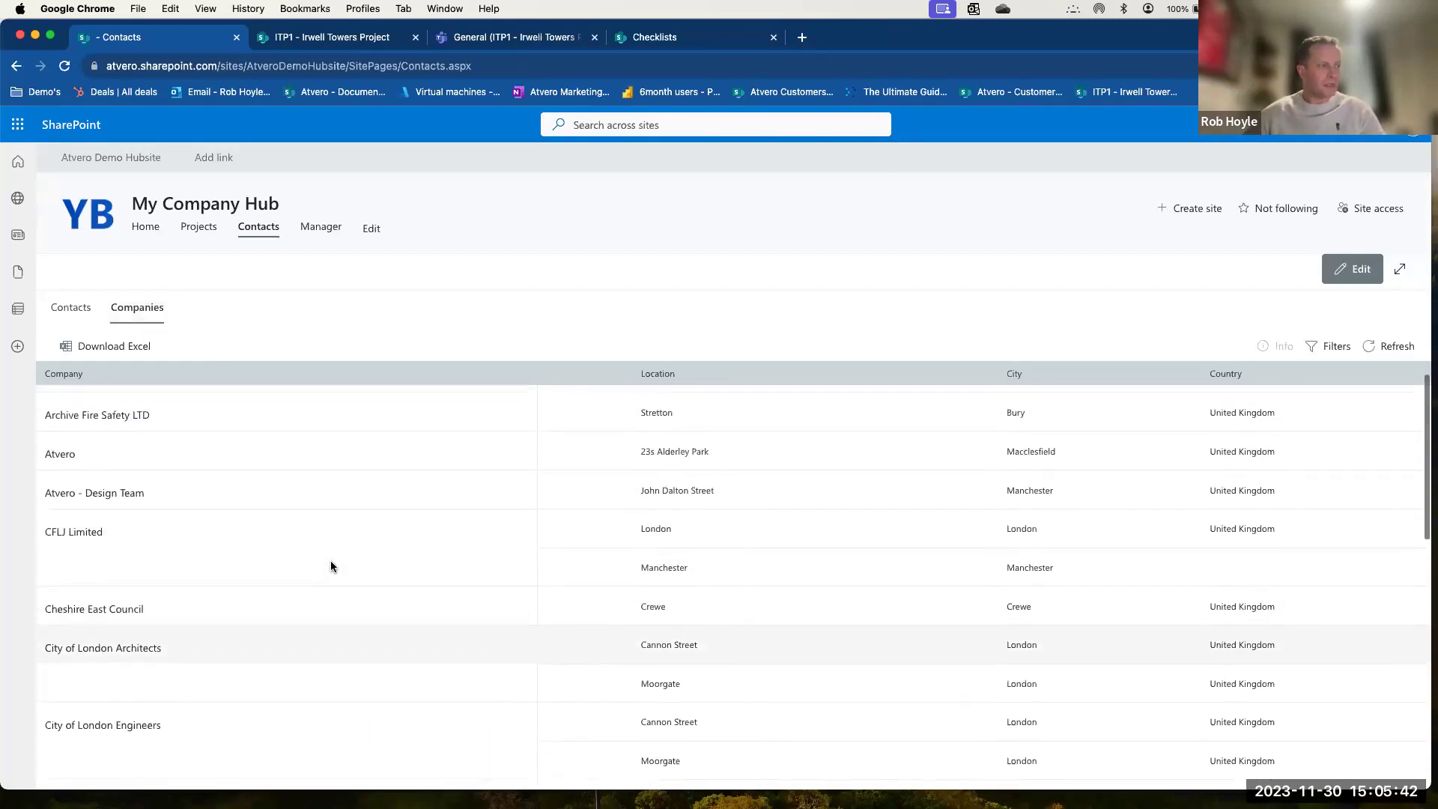
click(70, 308)
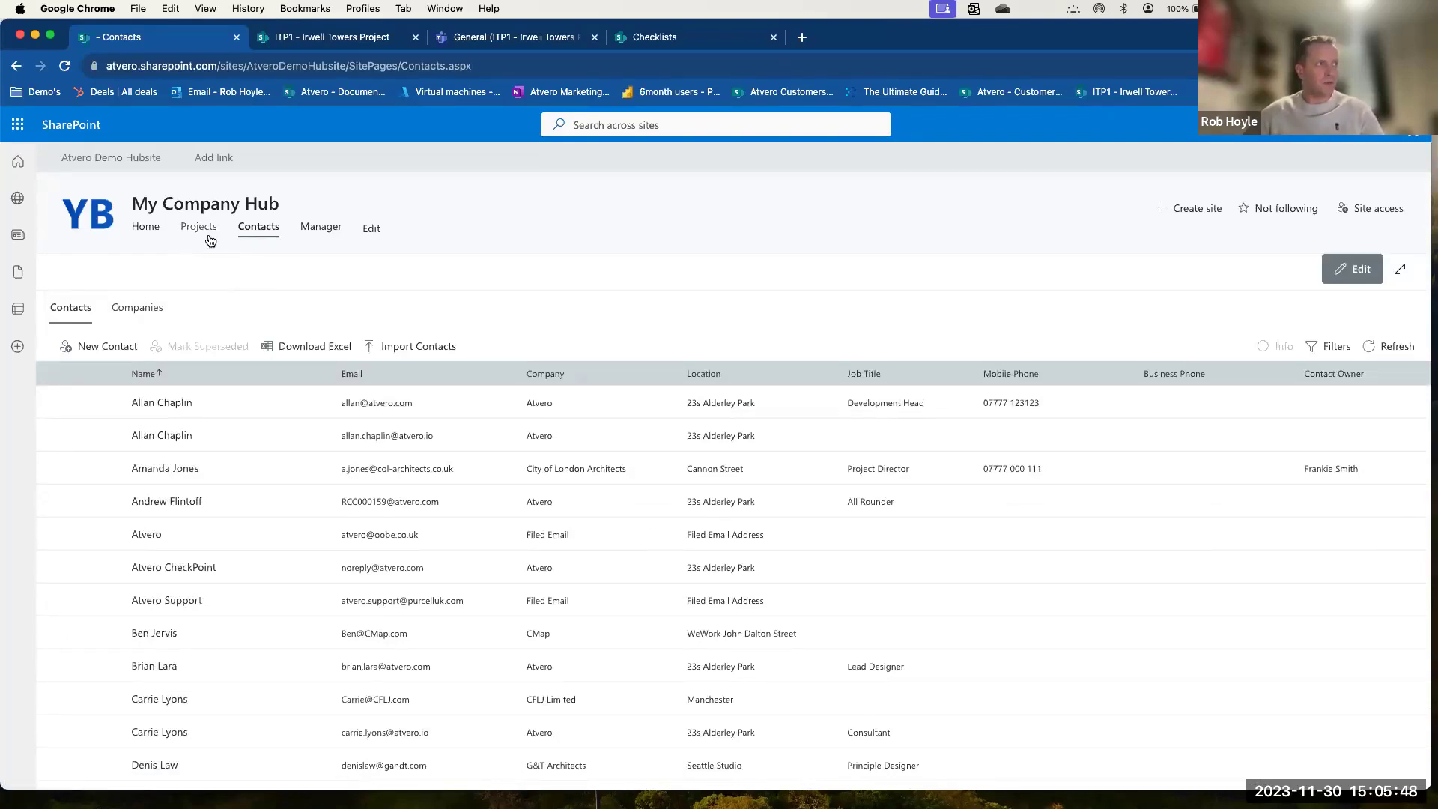
View the hub's project provisioning list and go back to the project list.
click(319, 228)
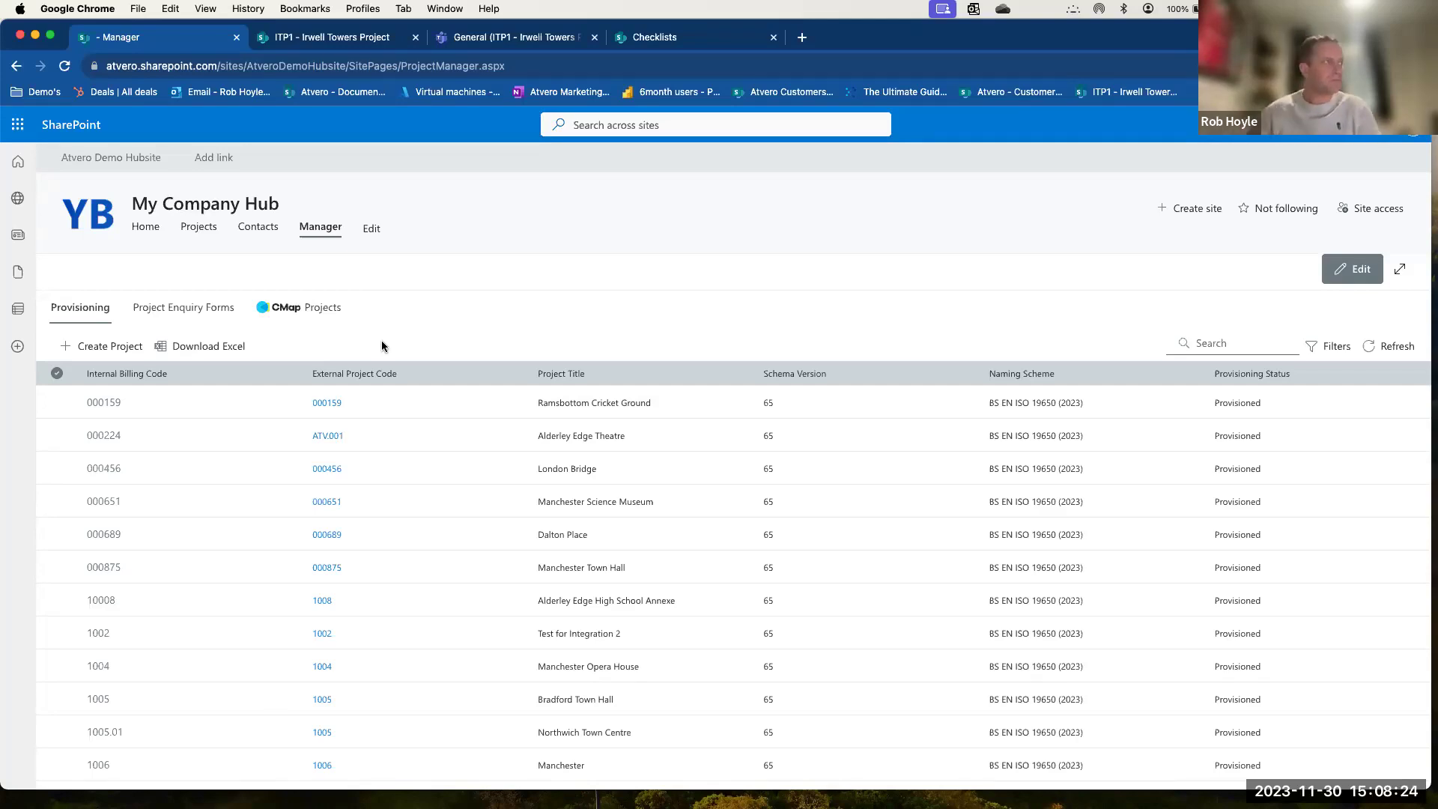
click(213, 229)
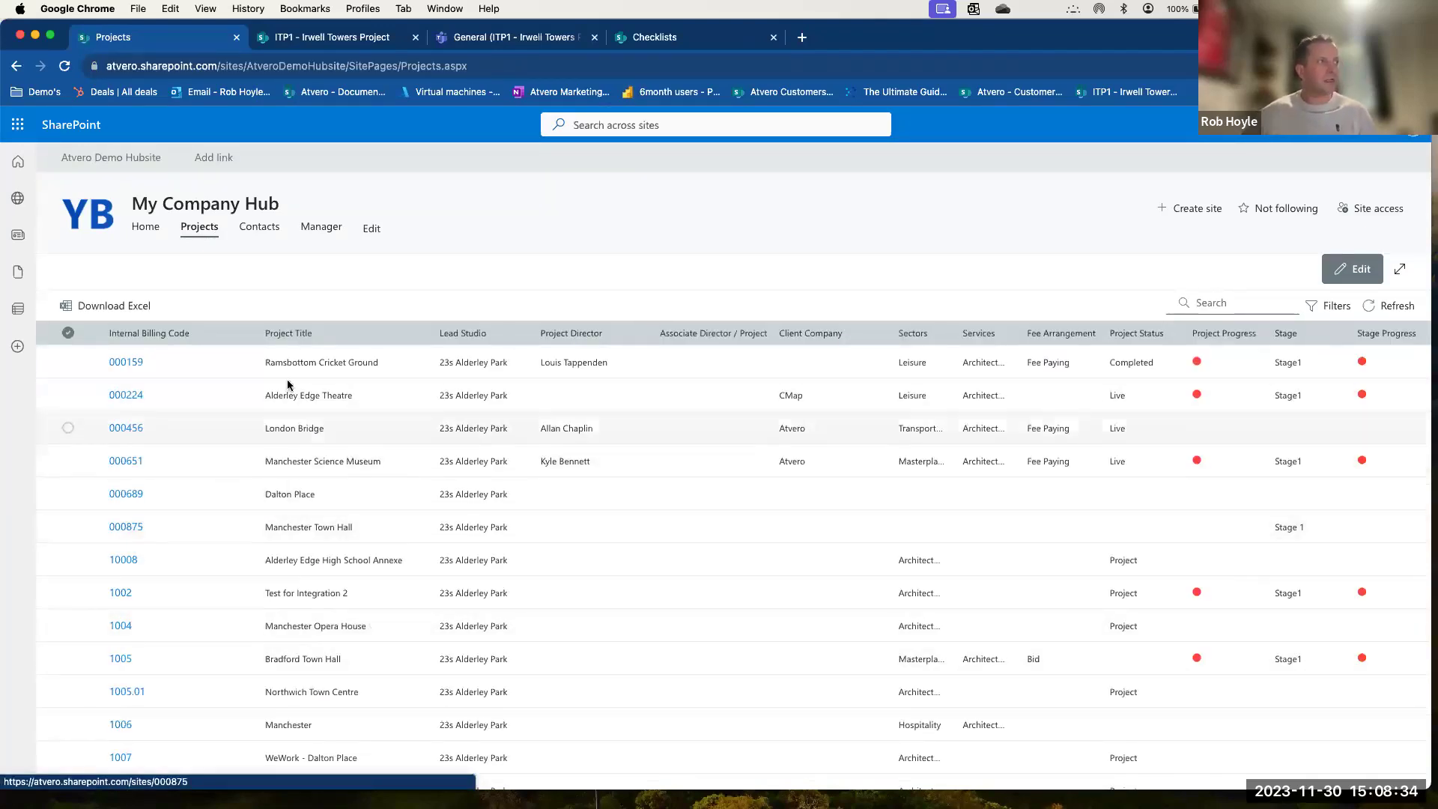
Switch to the ITP1 - Irwell Towers Project site and open its Records page.
click(345, 41)
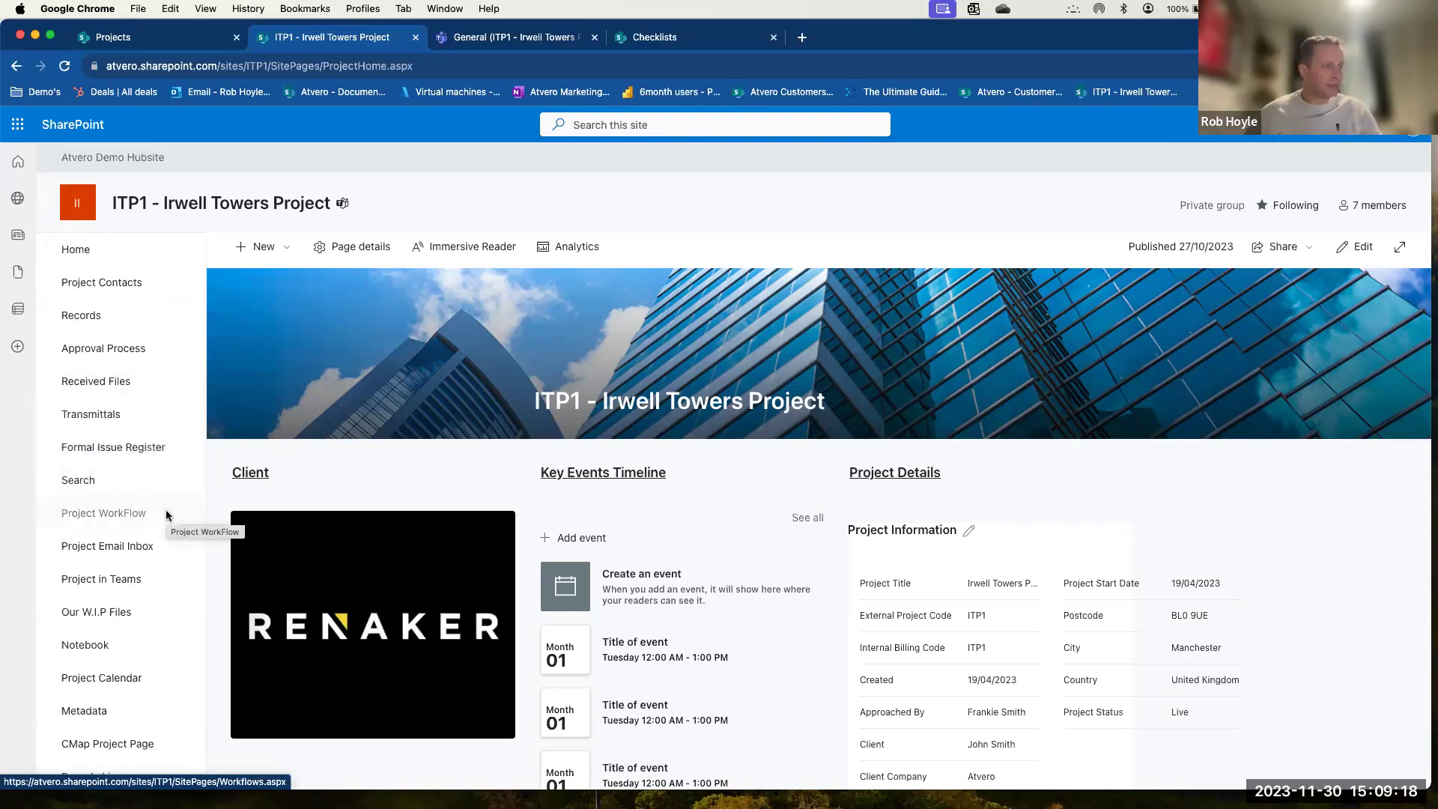
scroll(165, 512, down, 1)
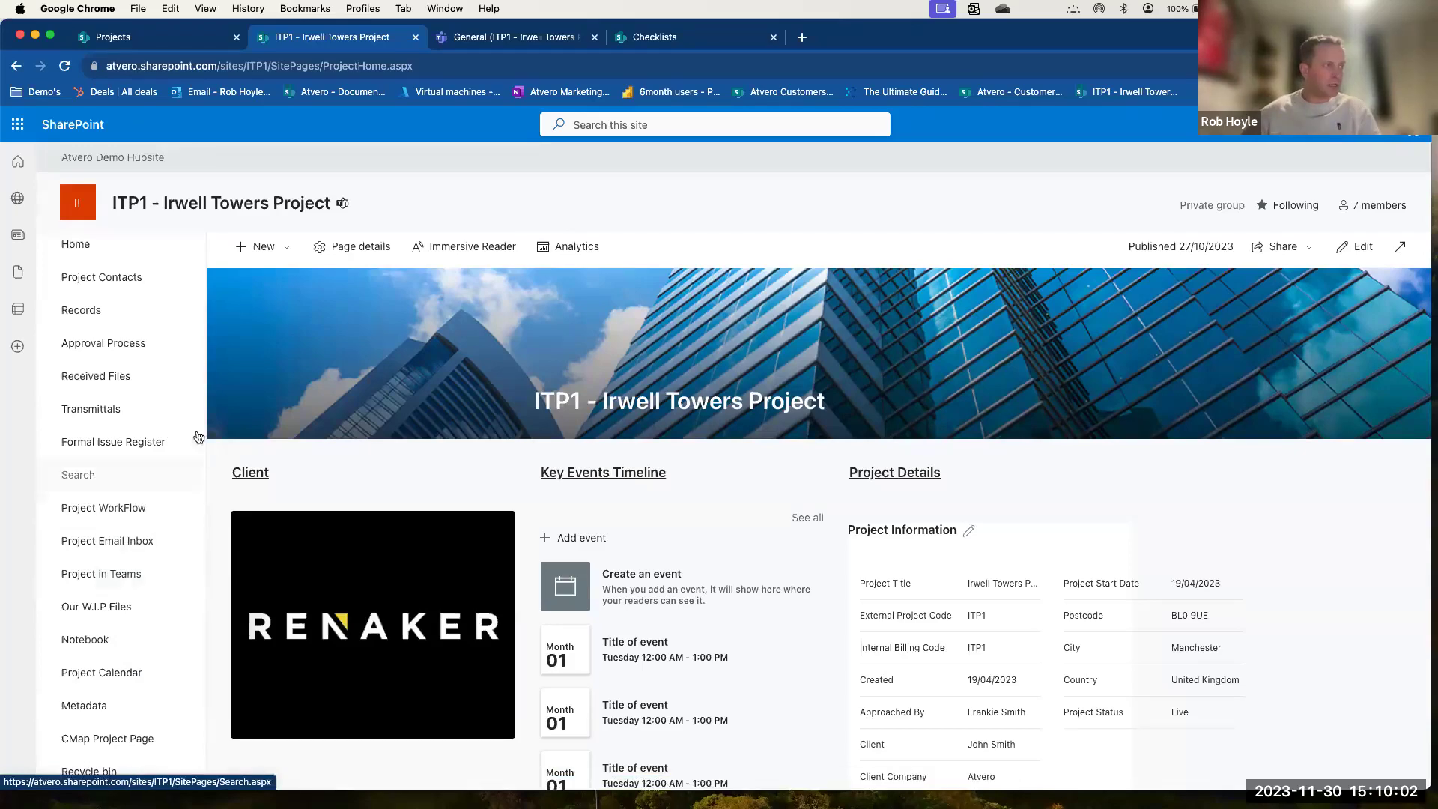
click(130, 314)
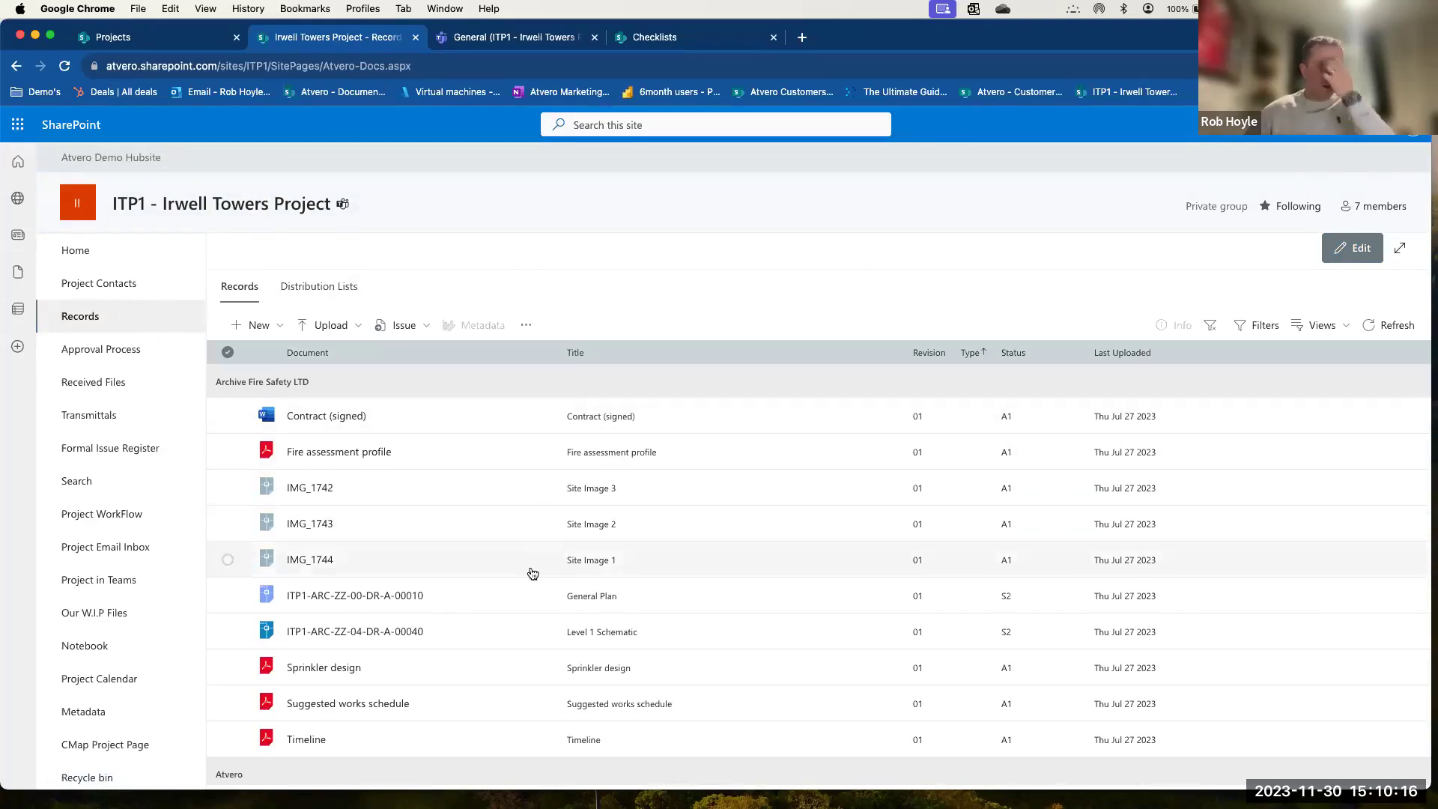
Examine the project's records list, comparing document names, titles, revisions, types and statuses across the company groups.
scroll(532, 574, down, 2)
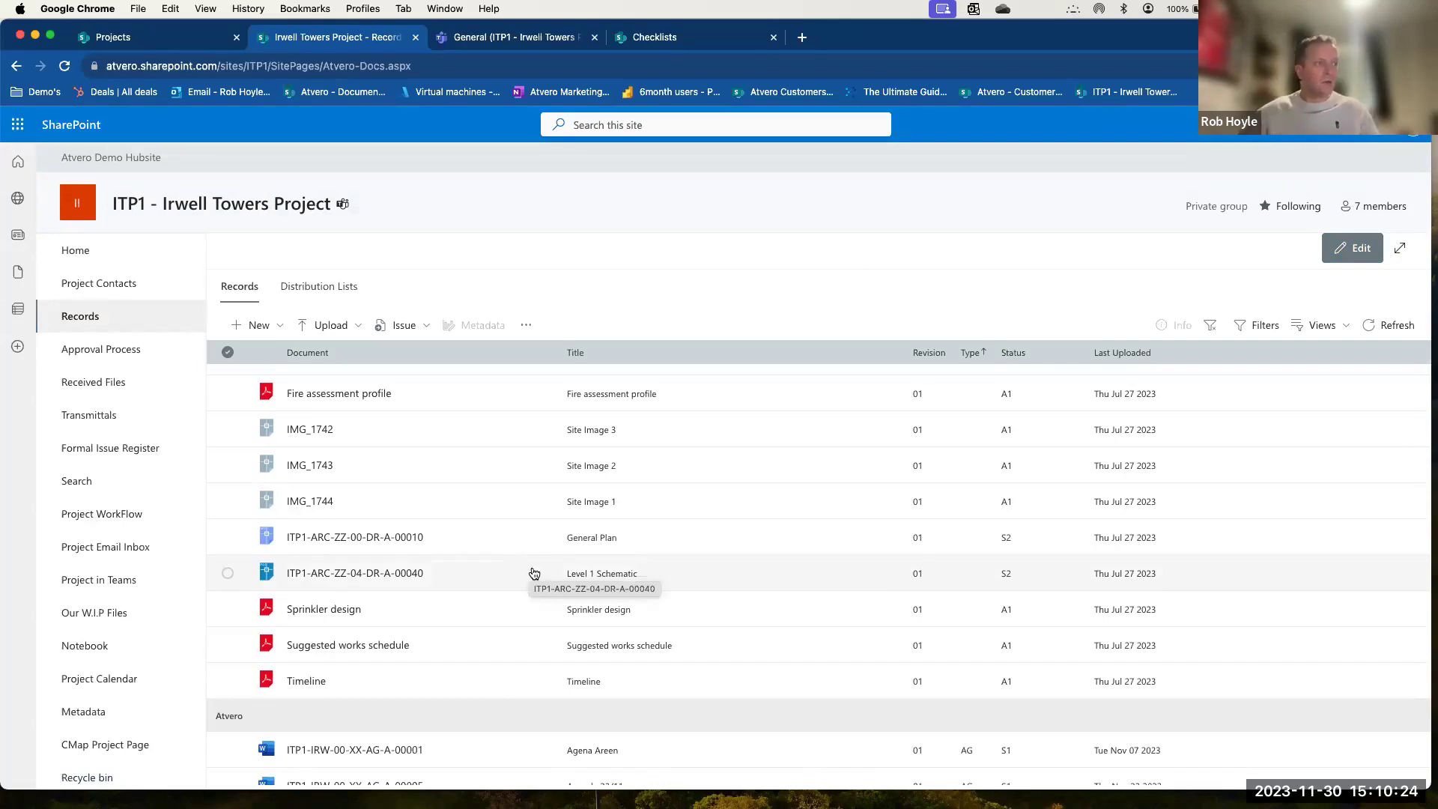
scroll(534, 574, down, 3)
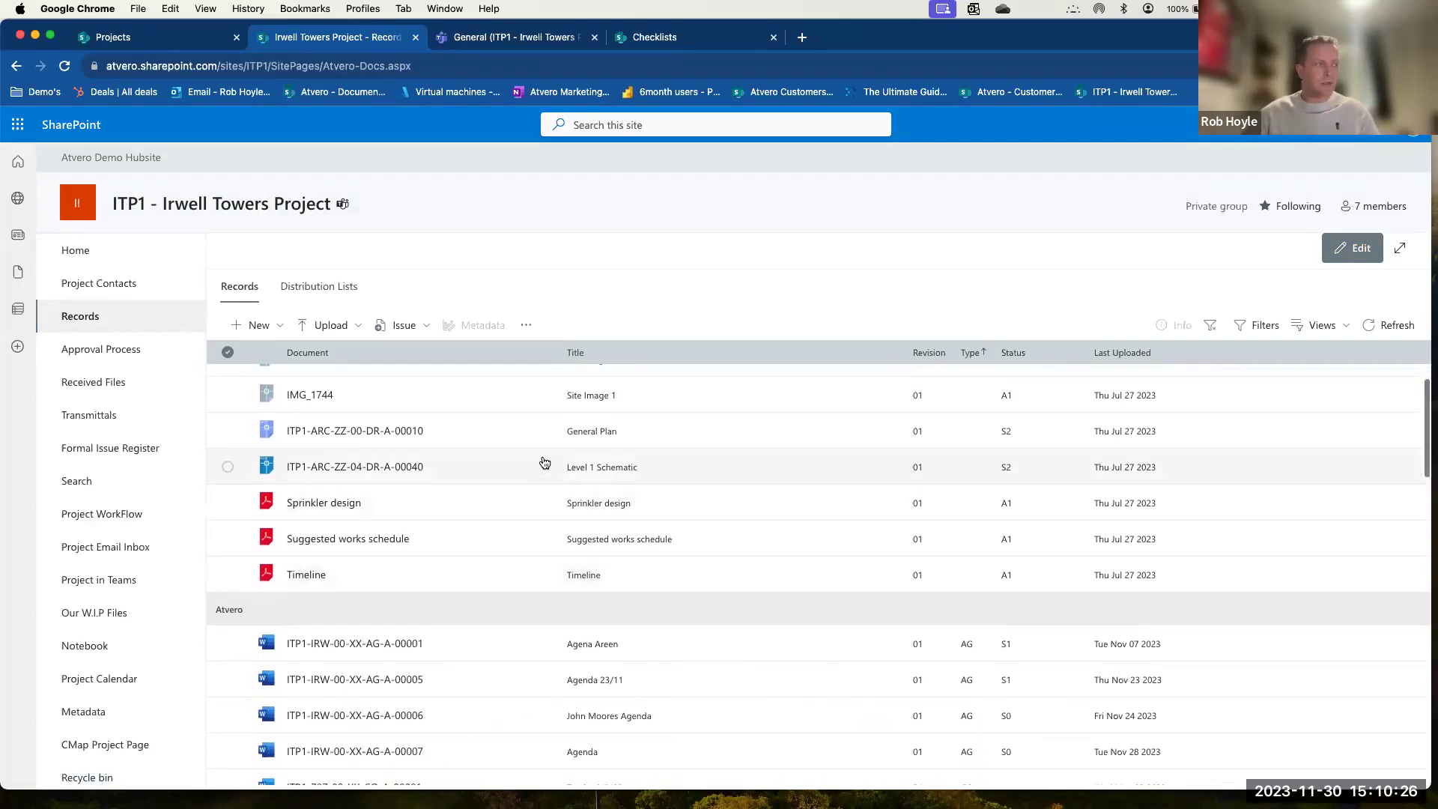
scroll(547, 571, down, 3)
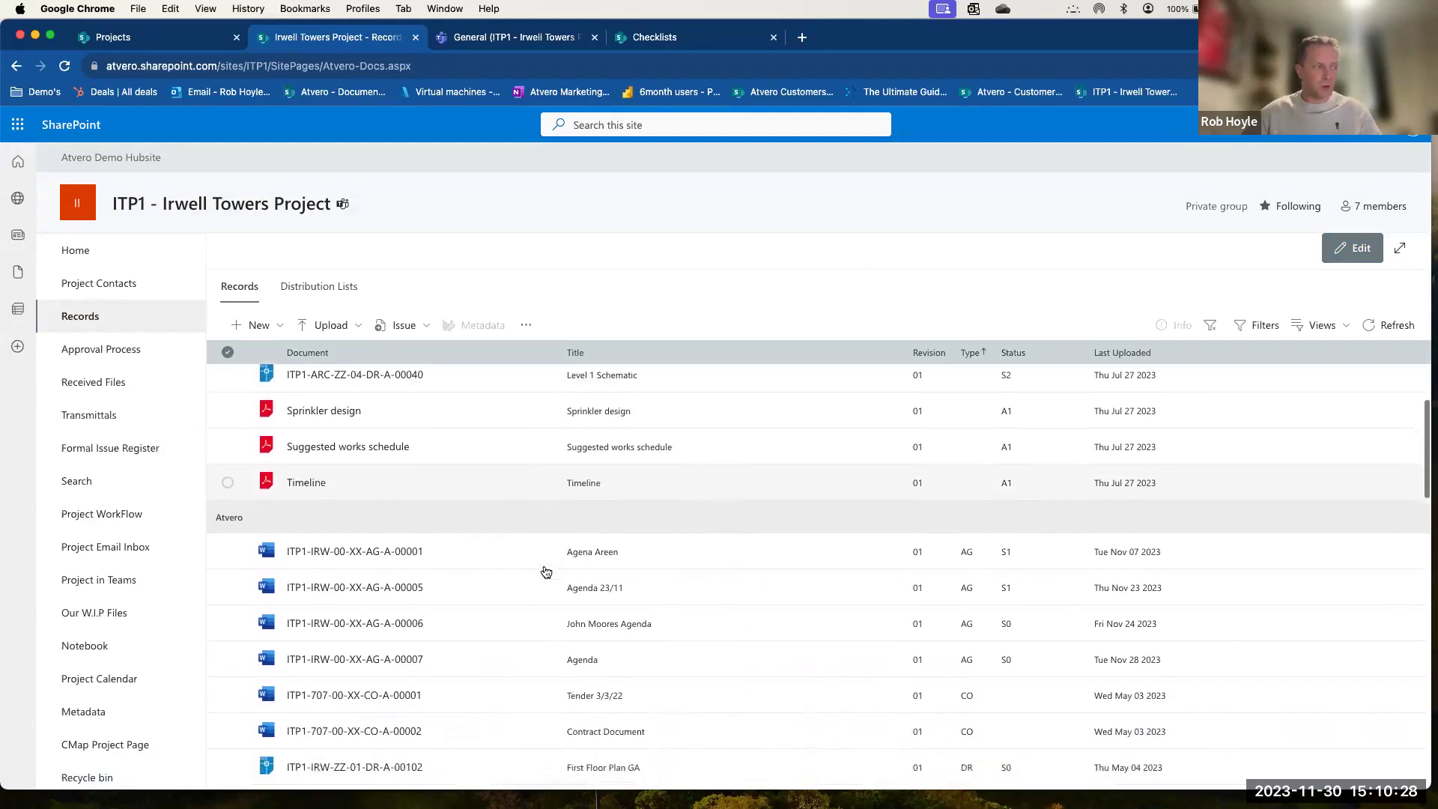
scroll(546, 572, down, 6)
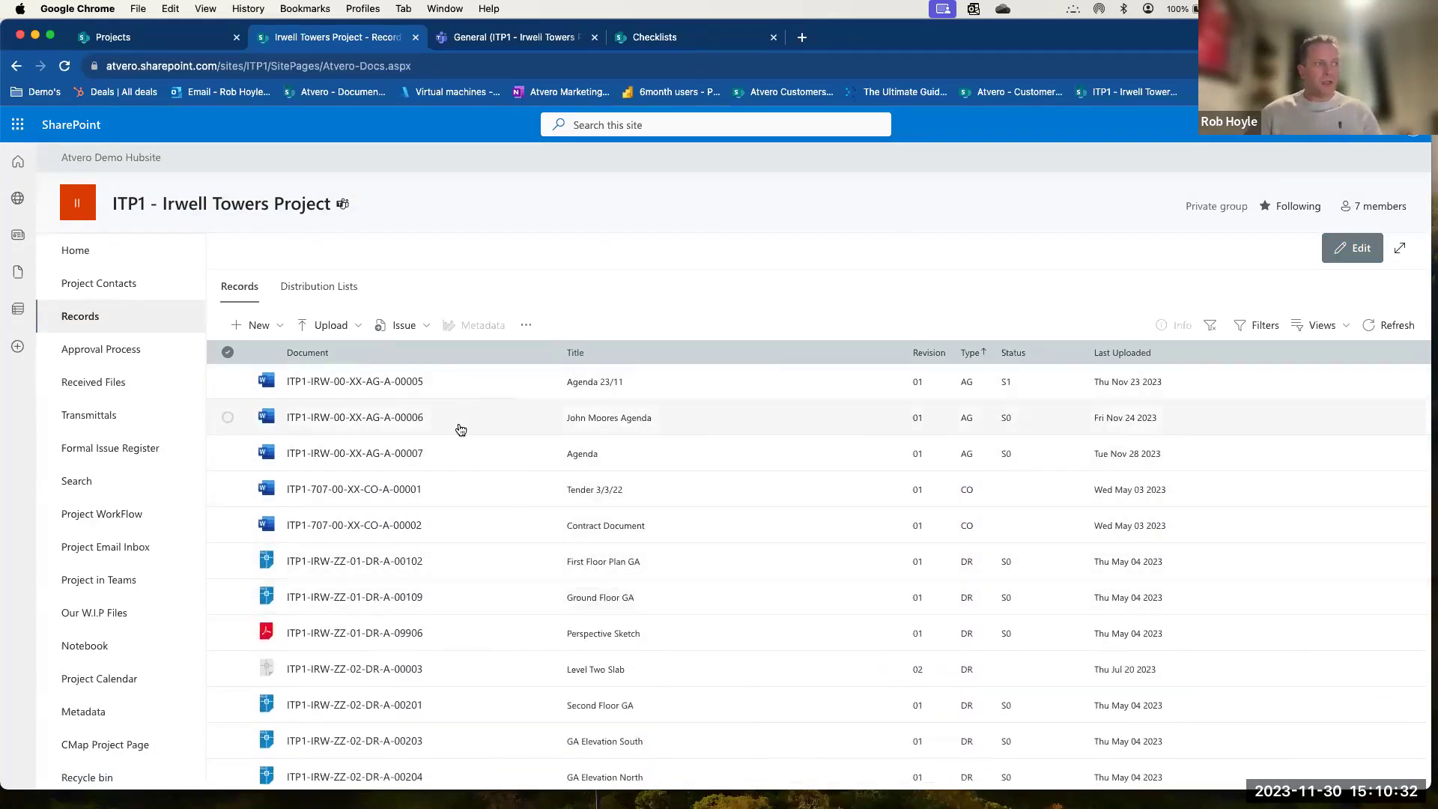
scroll(463, 532, up, 6)
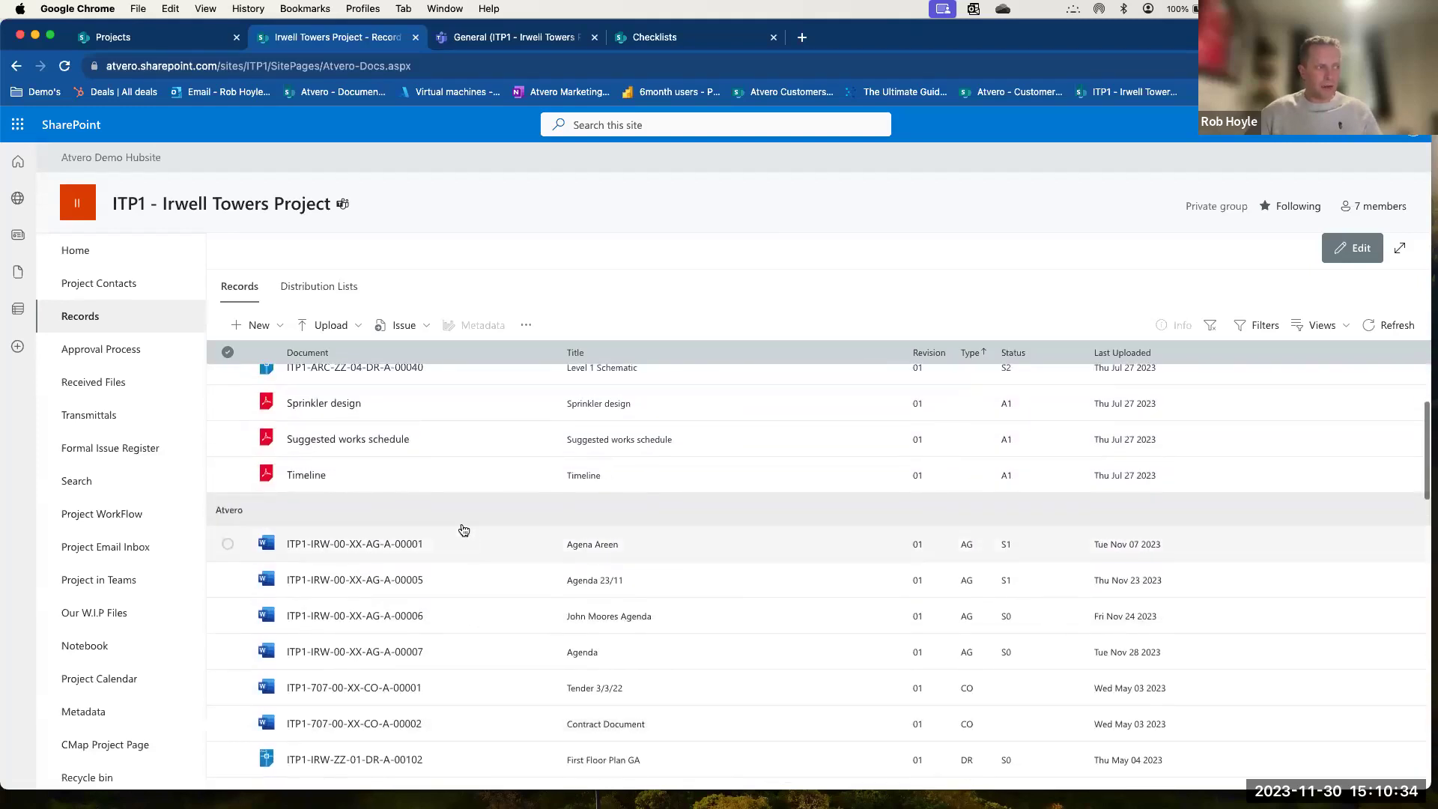
scroll(484, 604, down, 4)
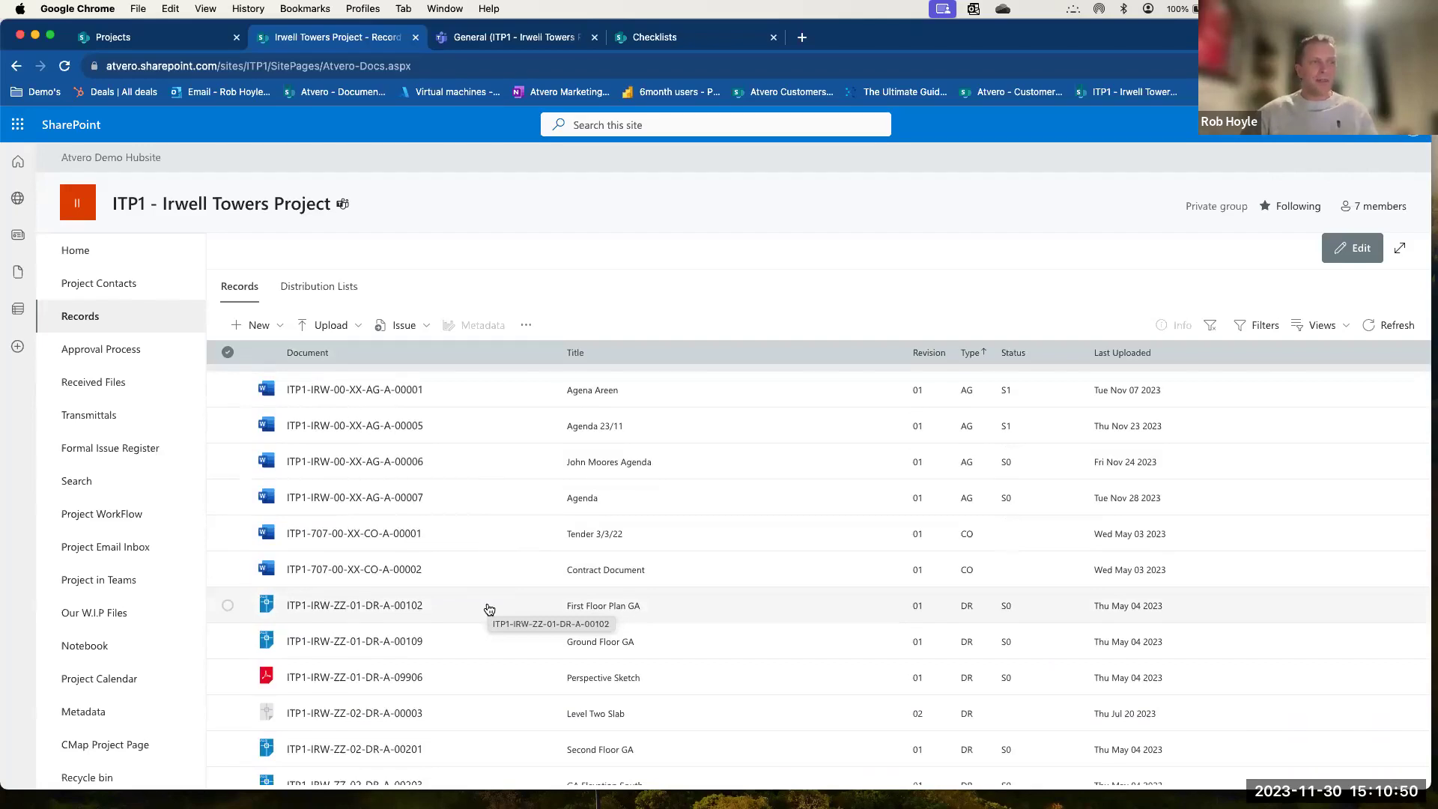
scroll(487, 609, down, 2)
scroll(489, 609, down, 5)
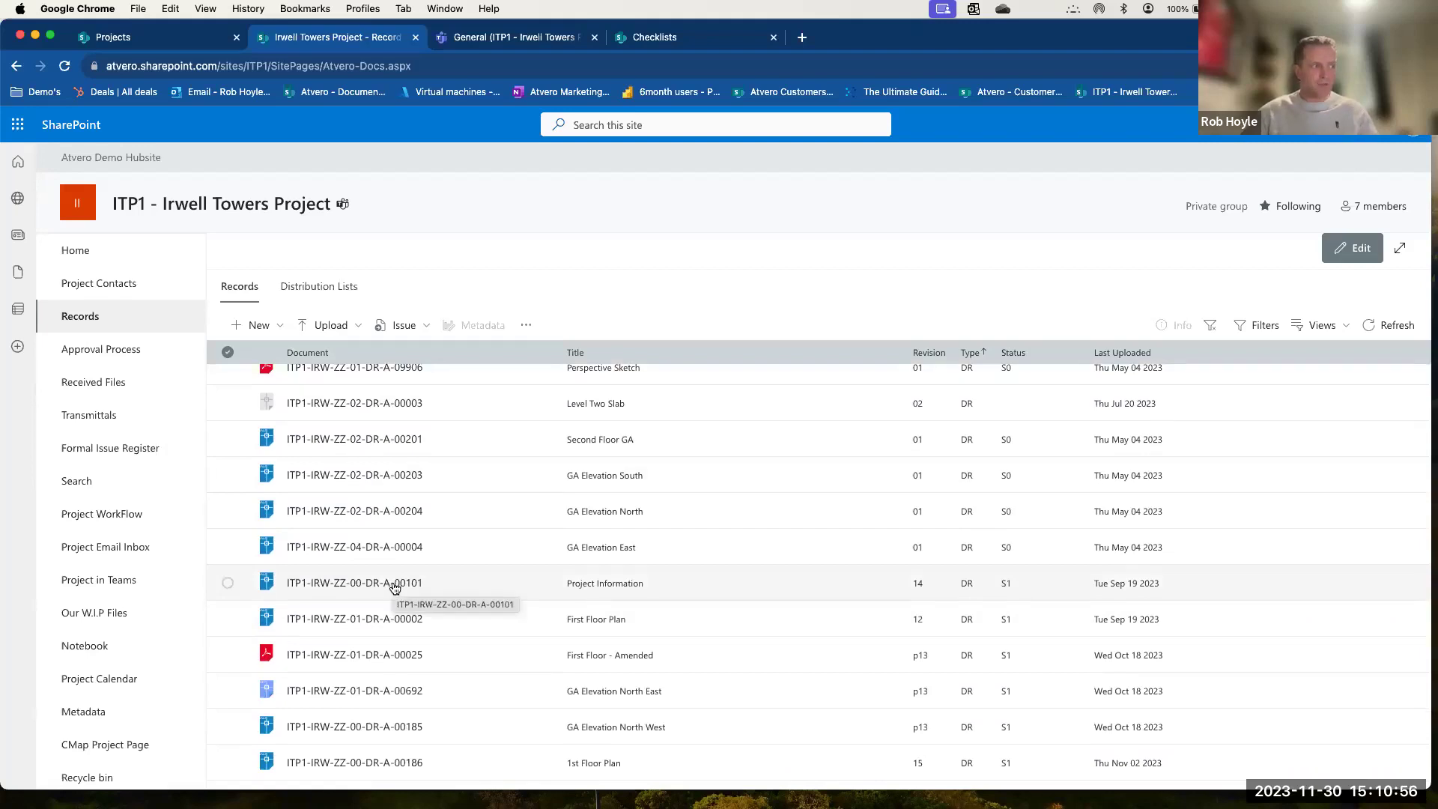
Open the drawing ITP1-IRW-ZZ-00-DR-A-00101 from the records, inspect the plan and its title block, and close it.
click(331, 583)
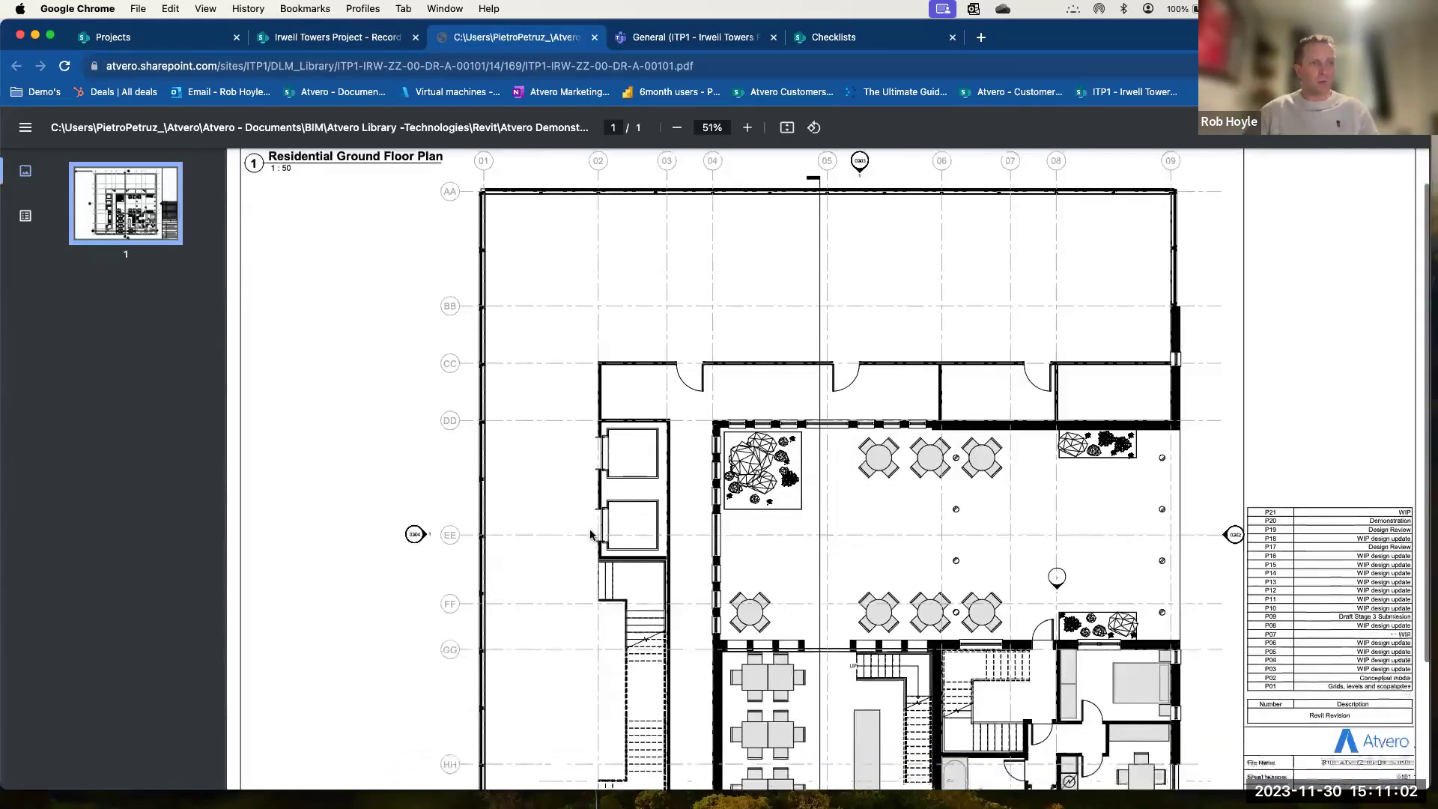
scroll(591, 535, down, 5)
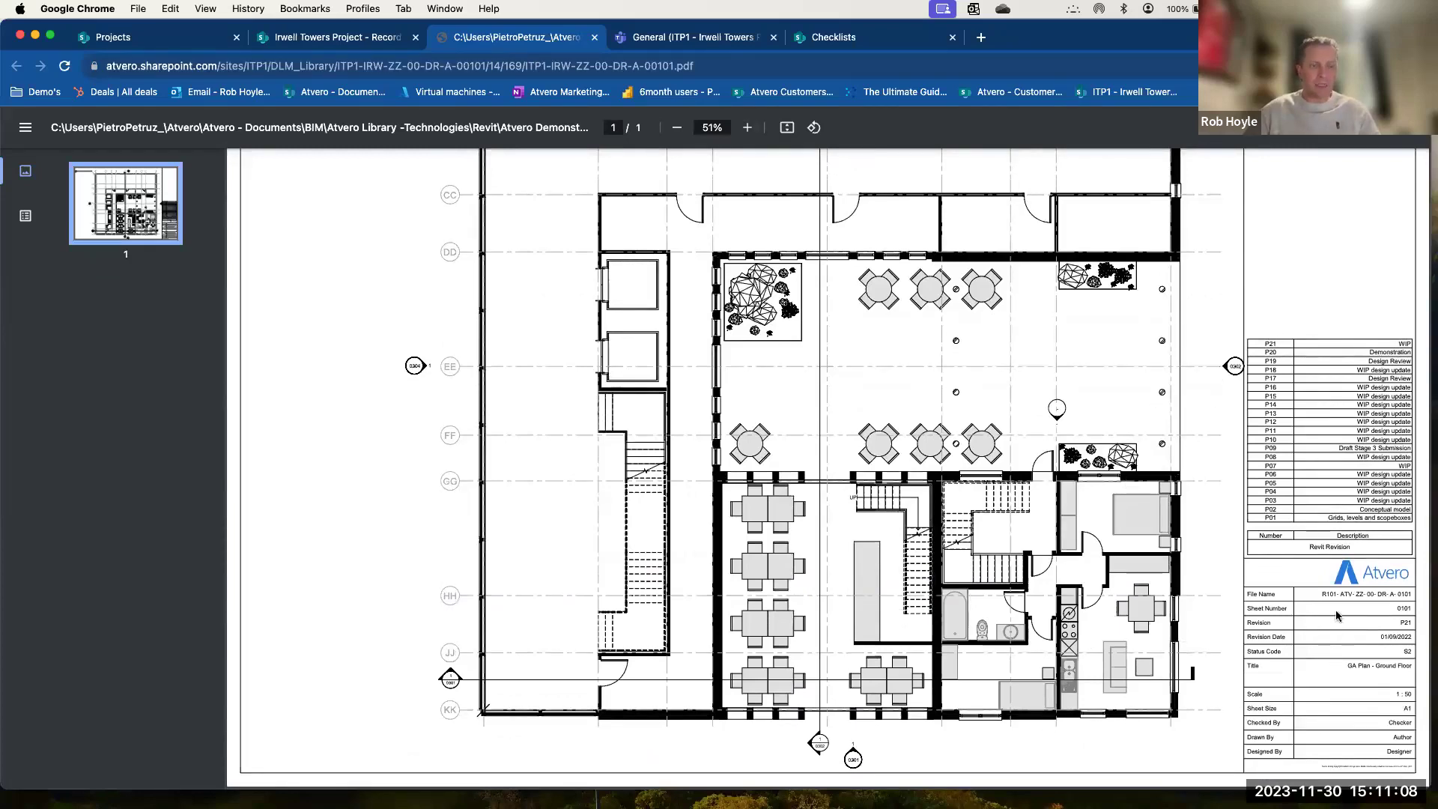
scroll(807, 469, up, 5)
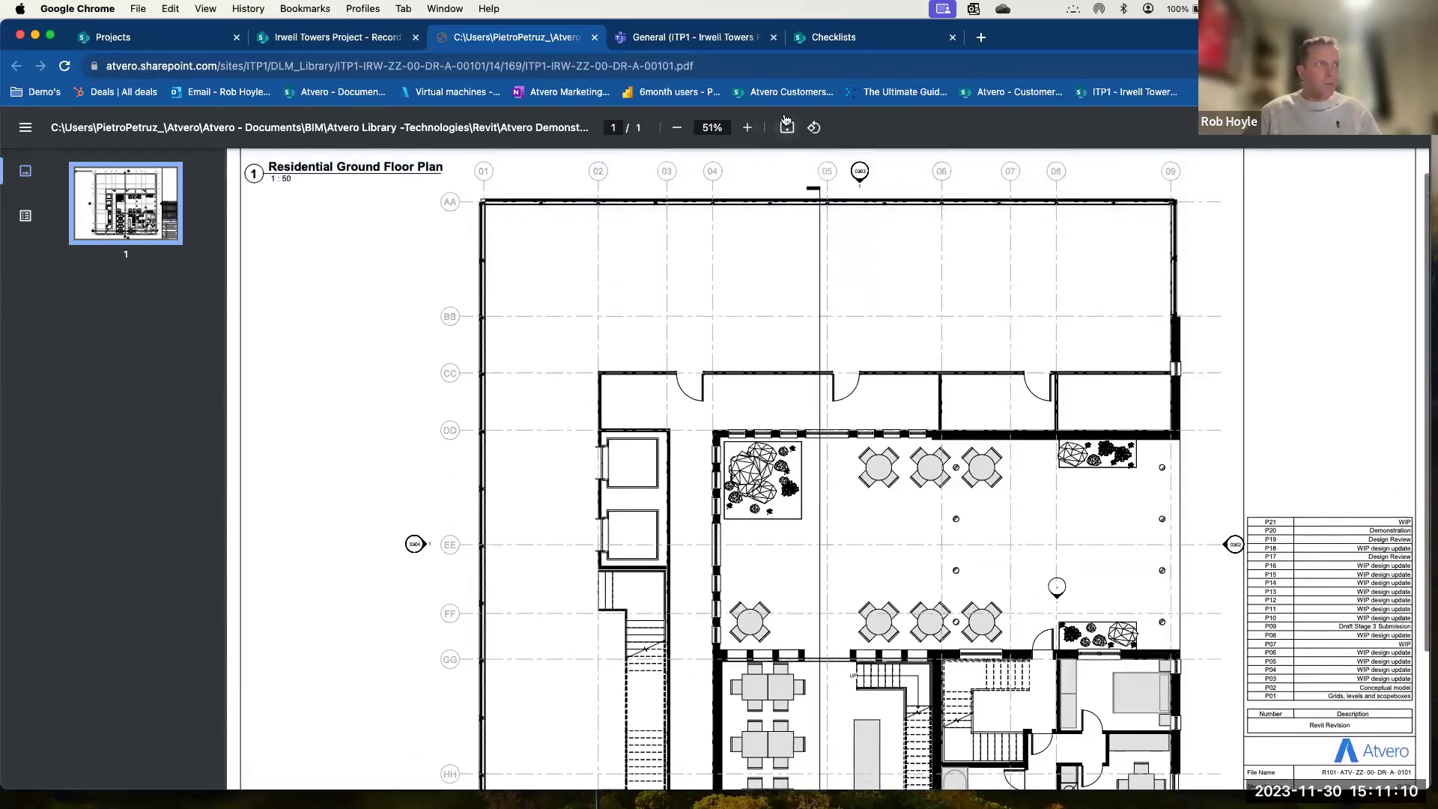
click(594, 38)
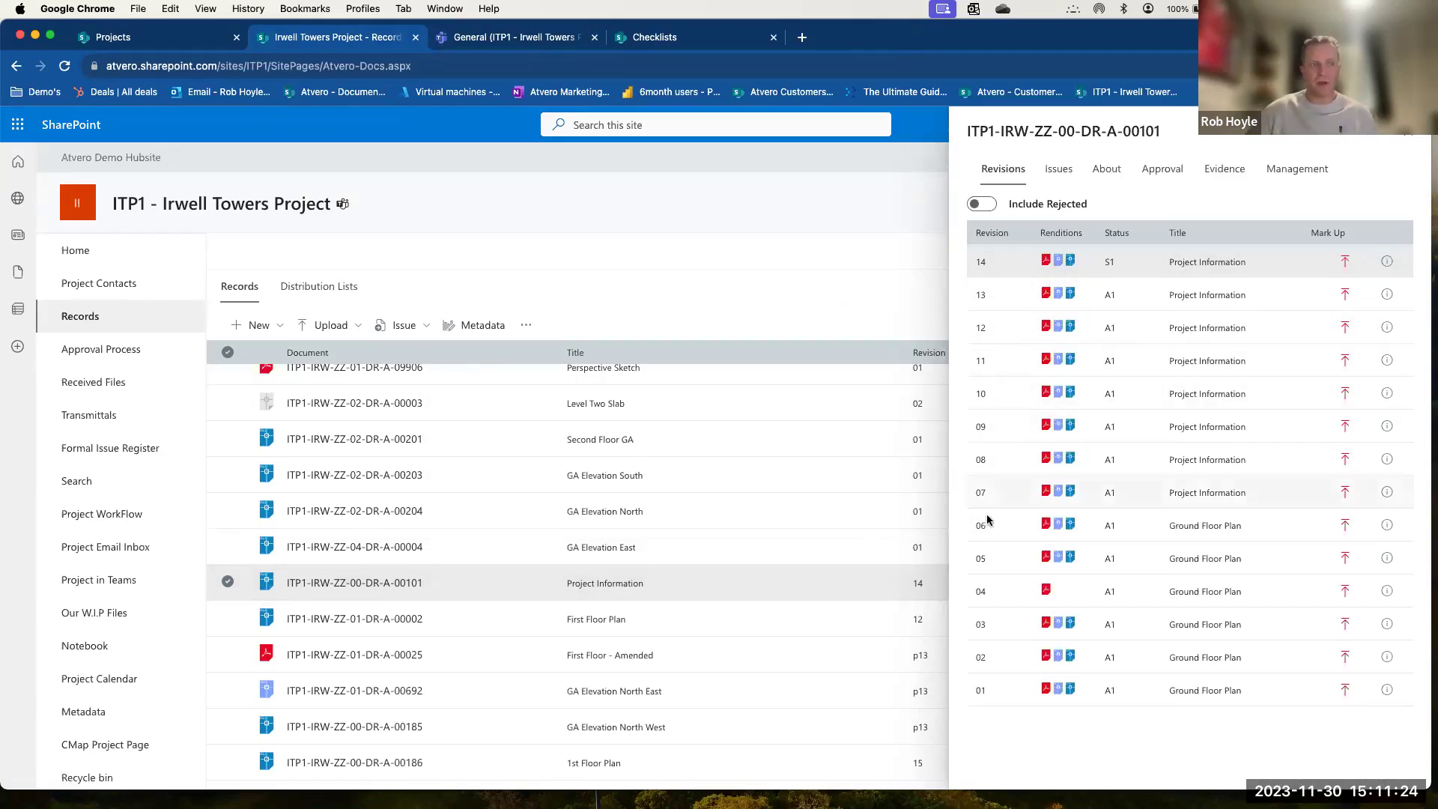
Inspect the information, issues, renditions, reviewers and mark-ups of revision 01 of drawing ITP1-IRW-ZZ-00-DR-A-00101, and close its details.
click(1004, 692)
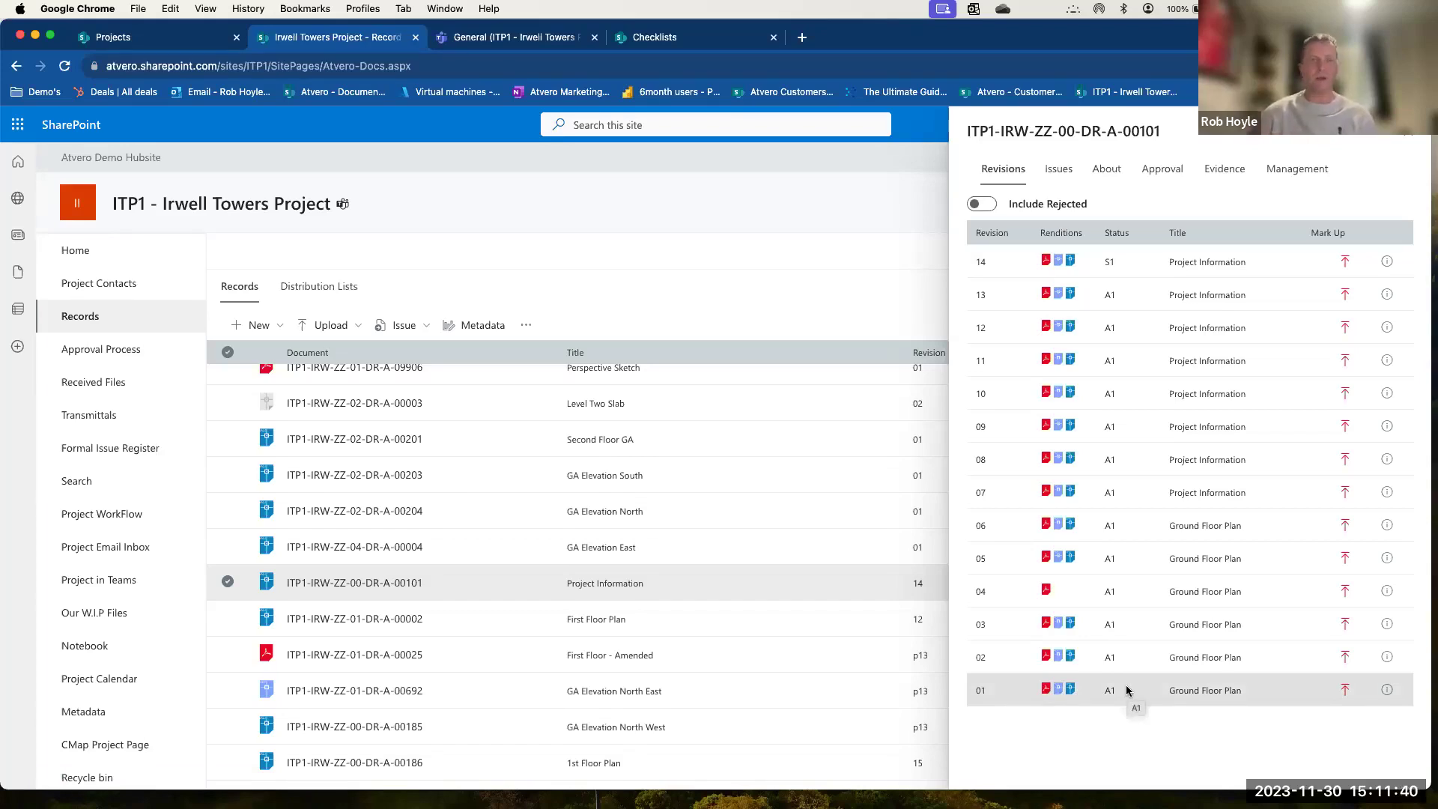
click(1388, 690)
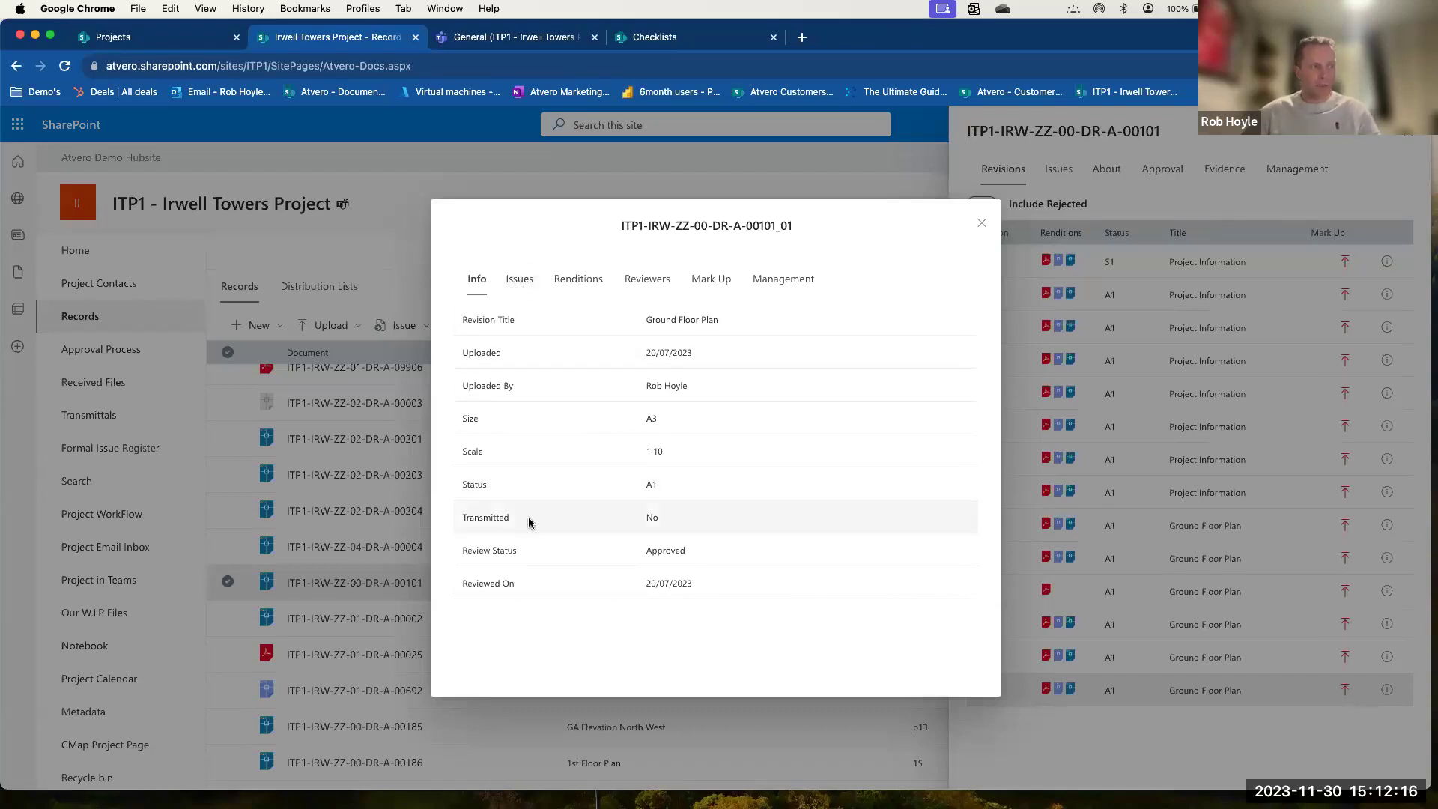
click(528, 284)
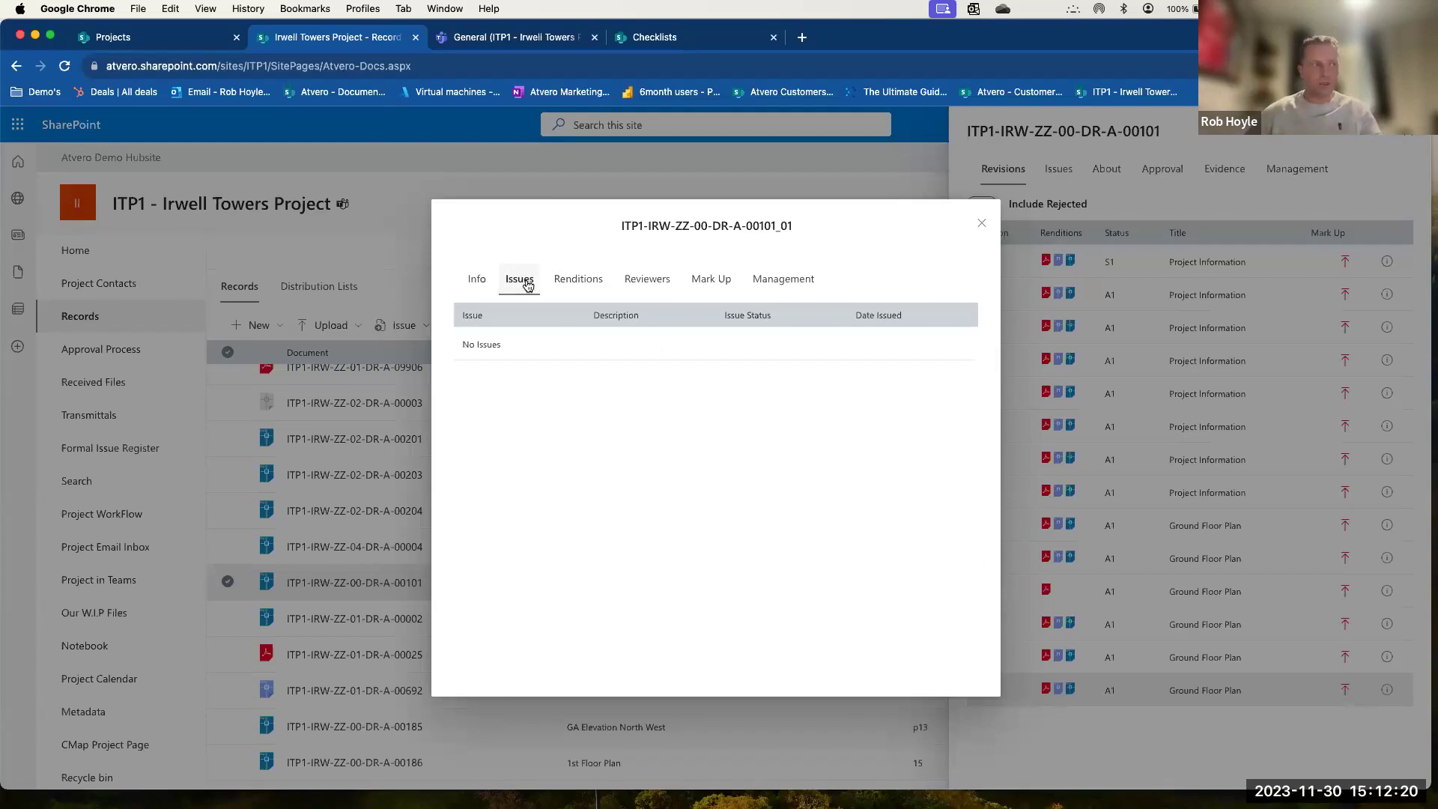
click(587, 284)
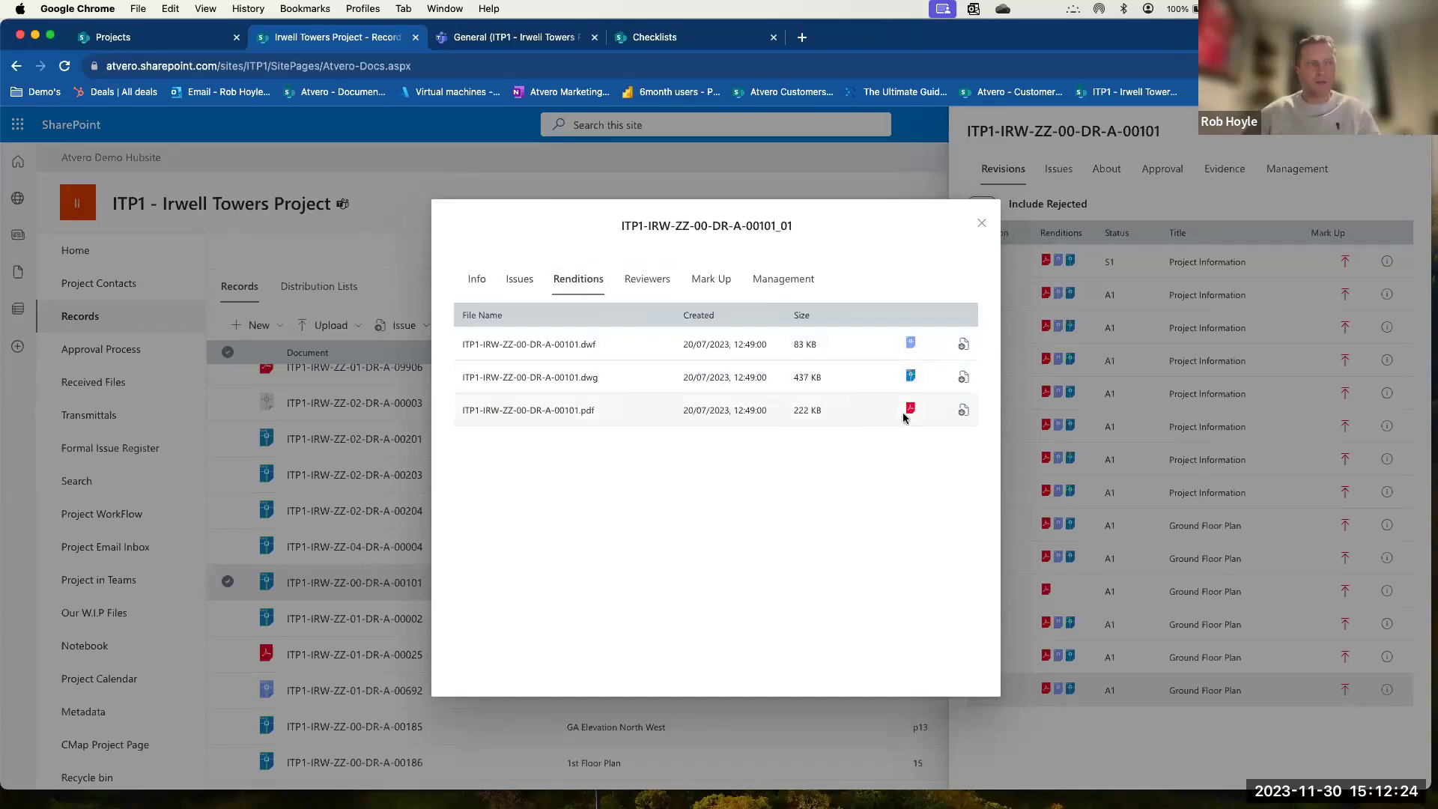
click(645, 278)
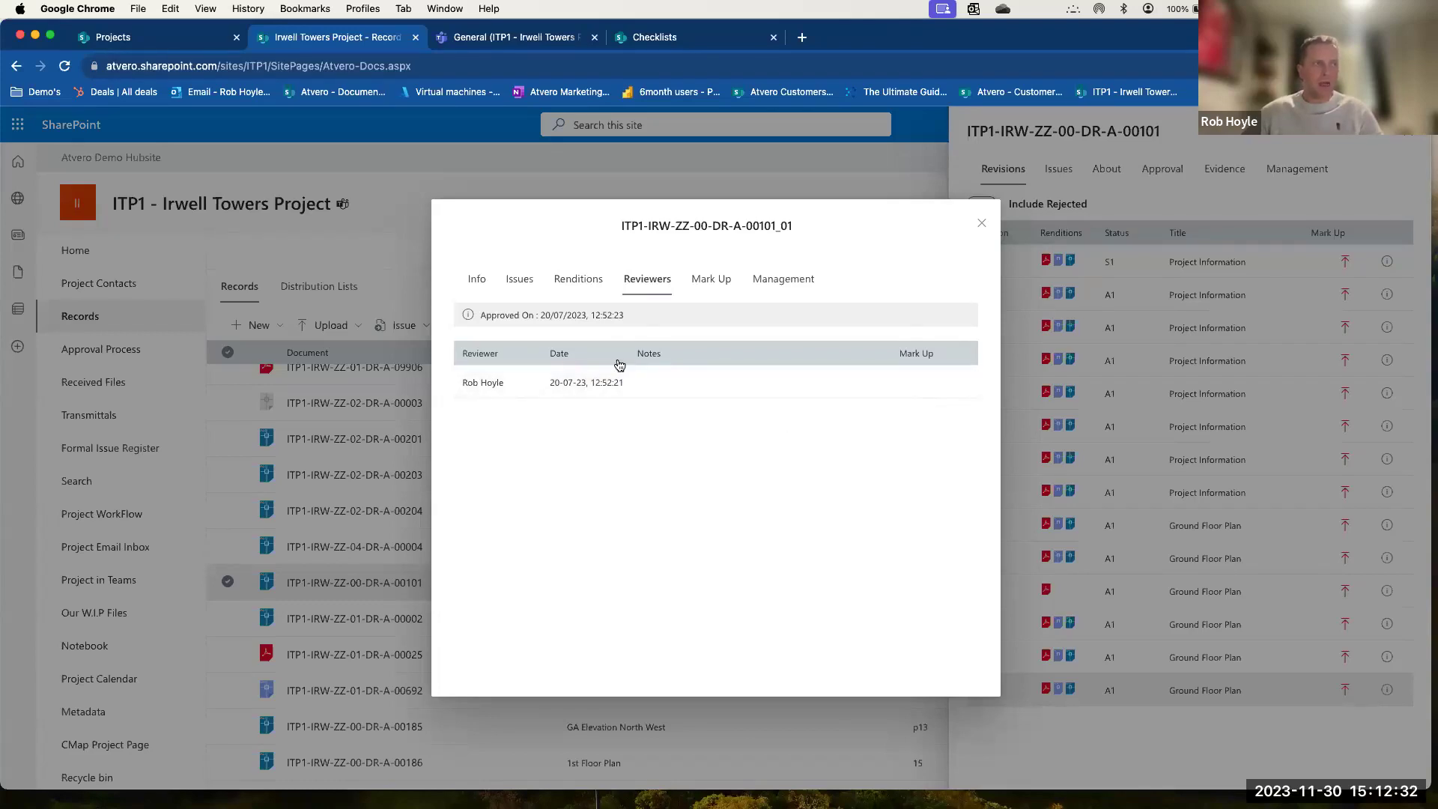
click(719, 285)
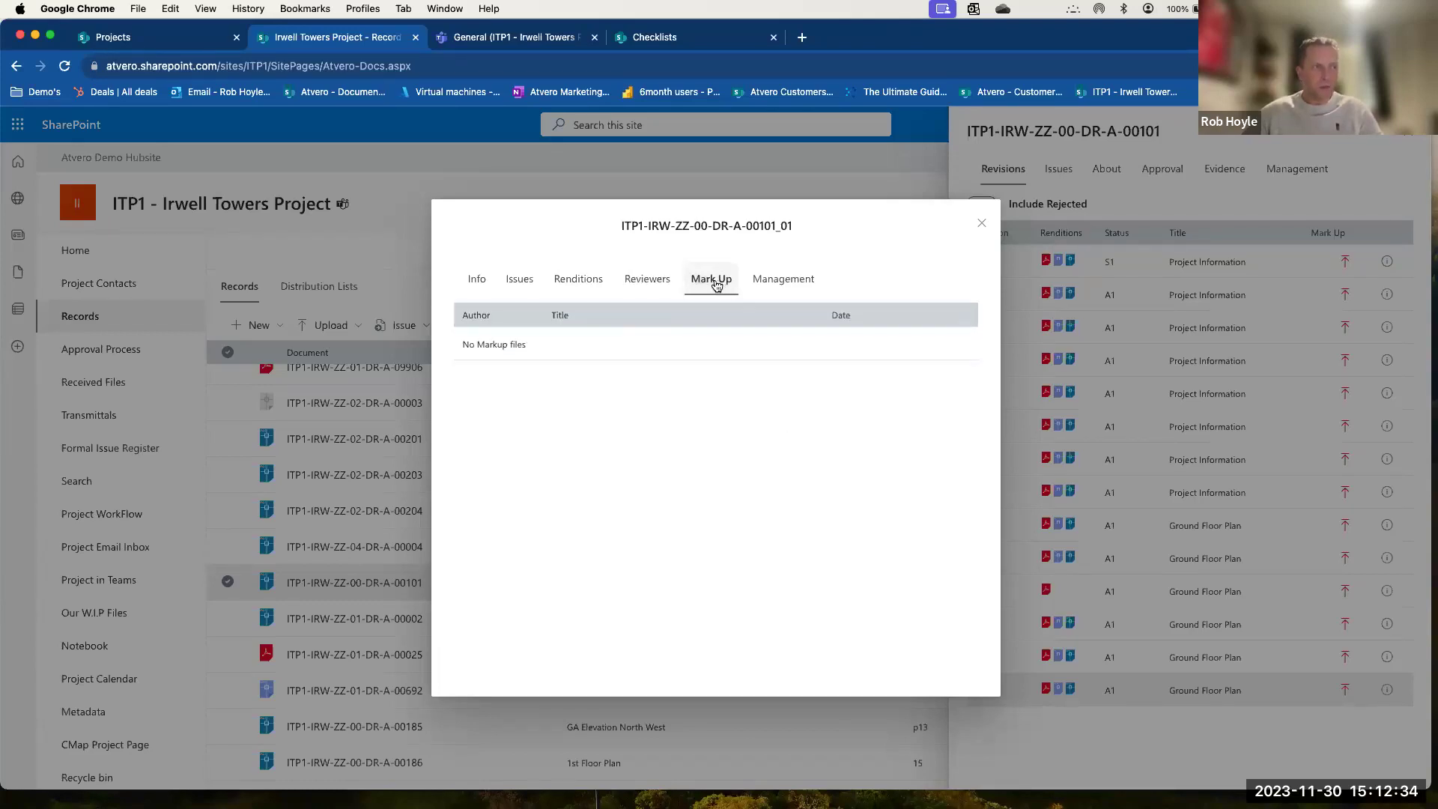
click(982, 225)
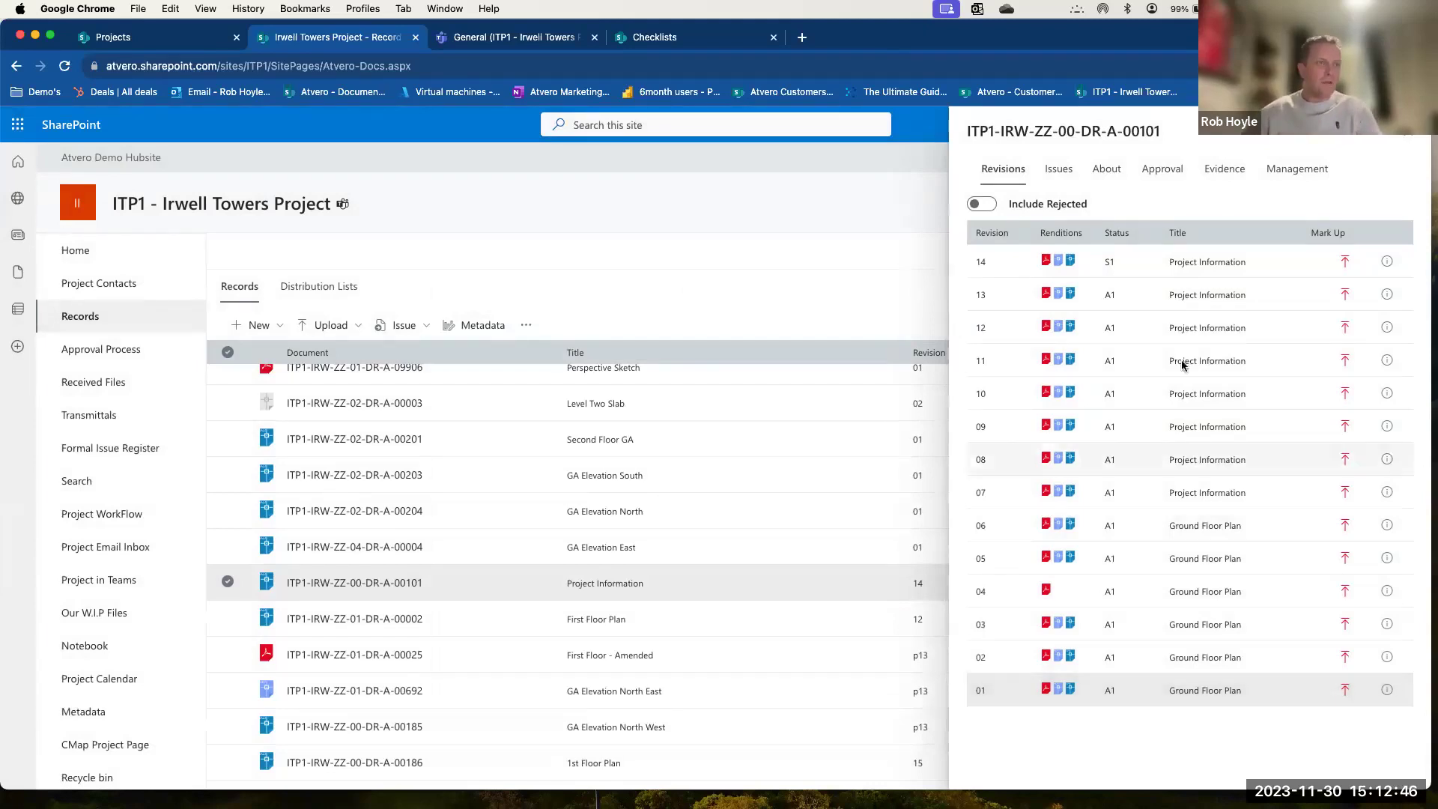
Check the issue history of revisions 13 and 14 of drawing ITP1-IRW-ZZ-00-DR-A-00101.
click(1388, 296)
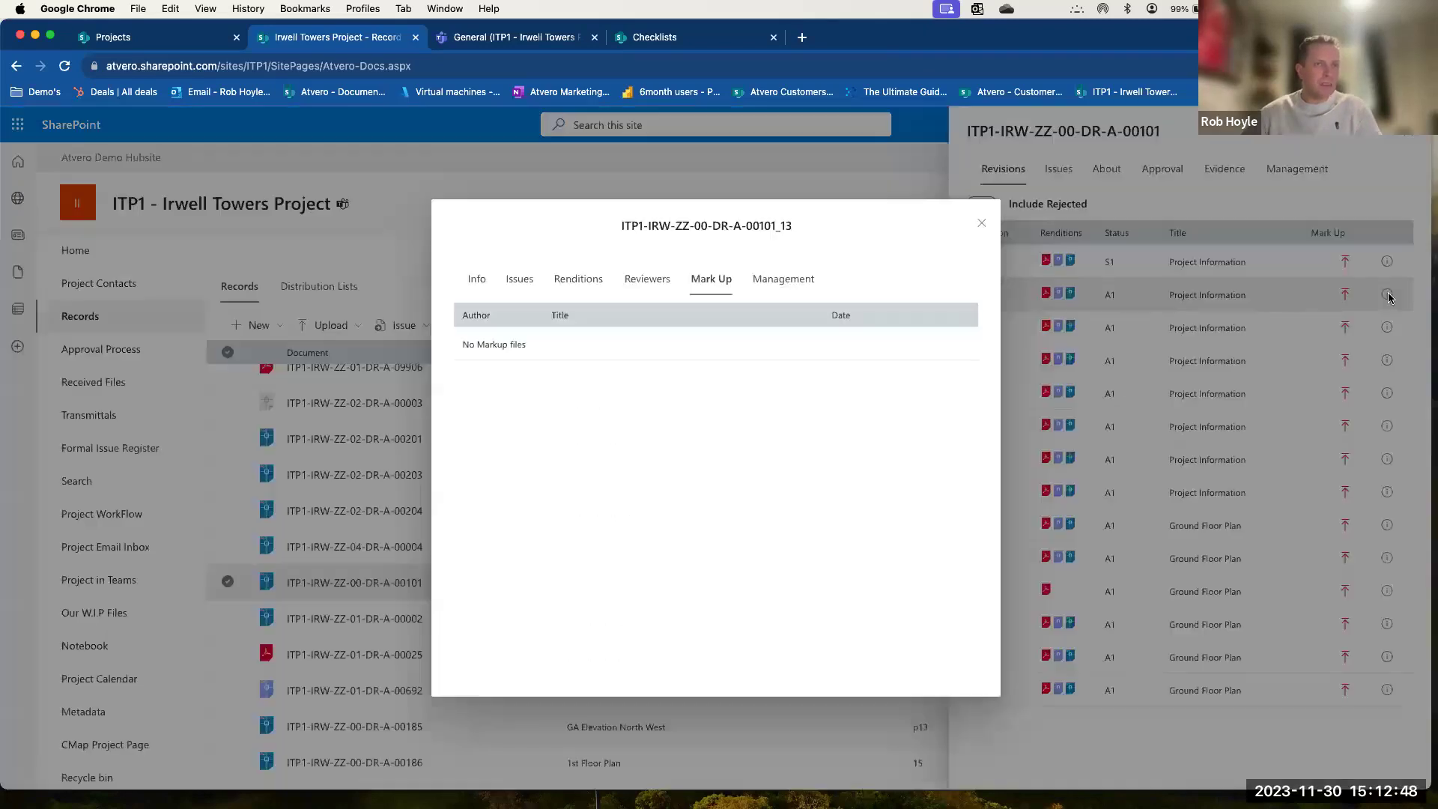
click(508, 280)
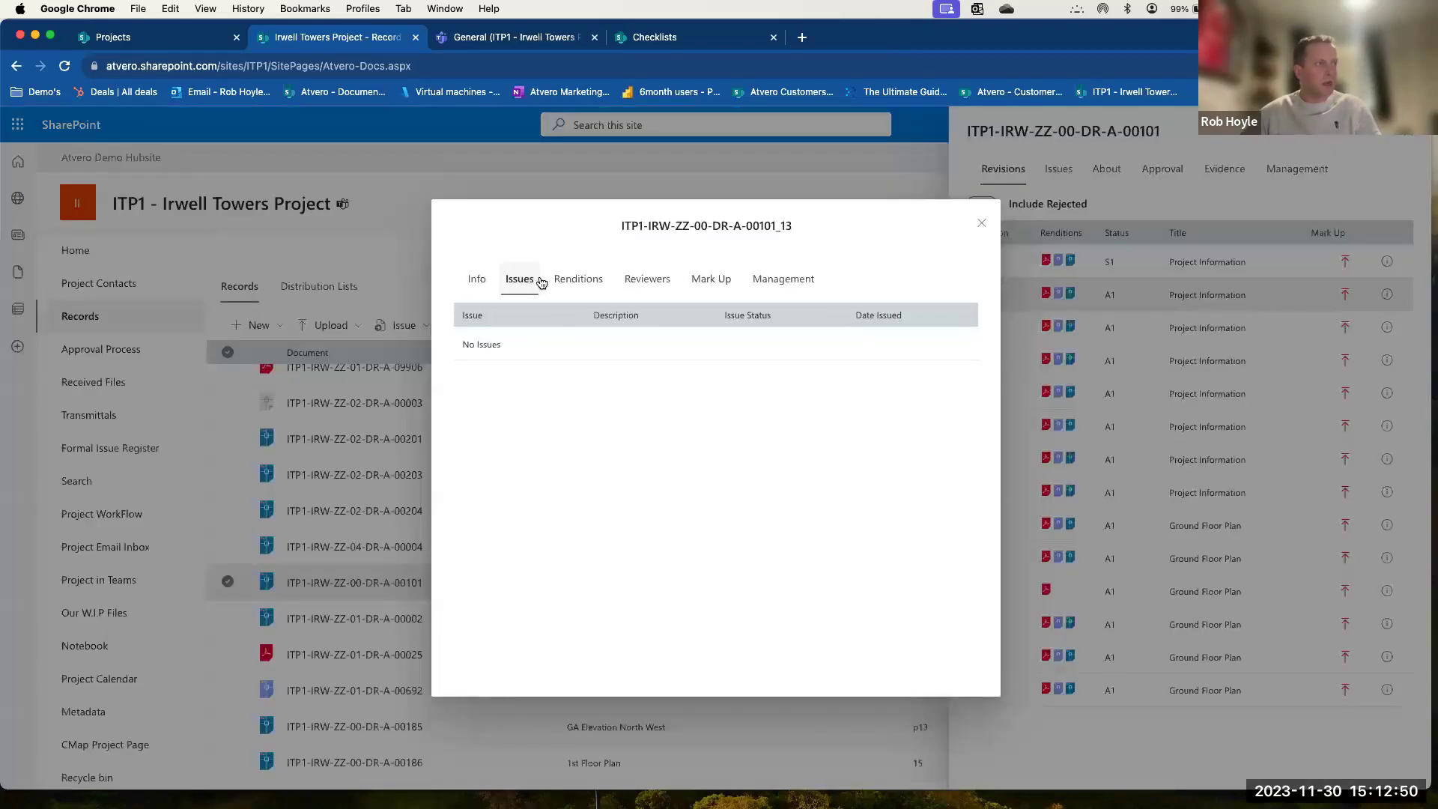
click(981, 223)
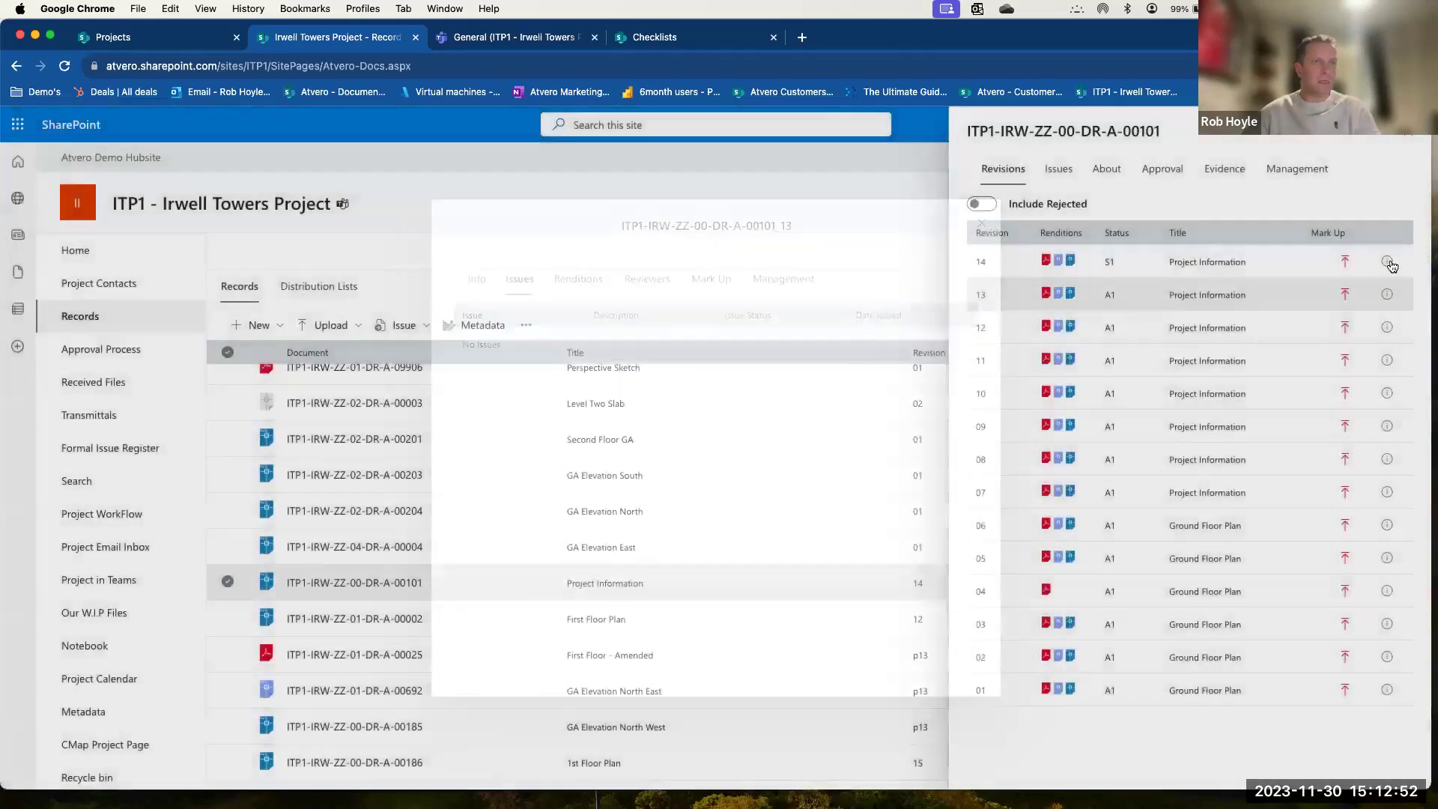
click(1388, 262)
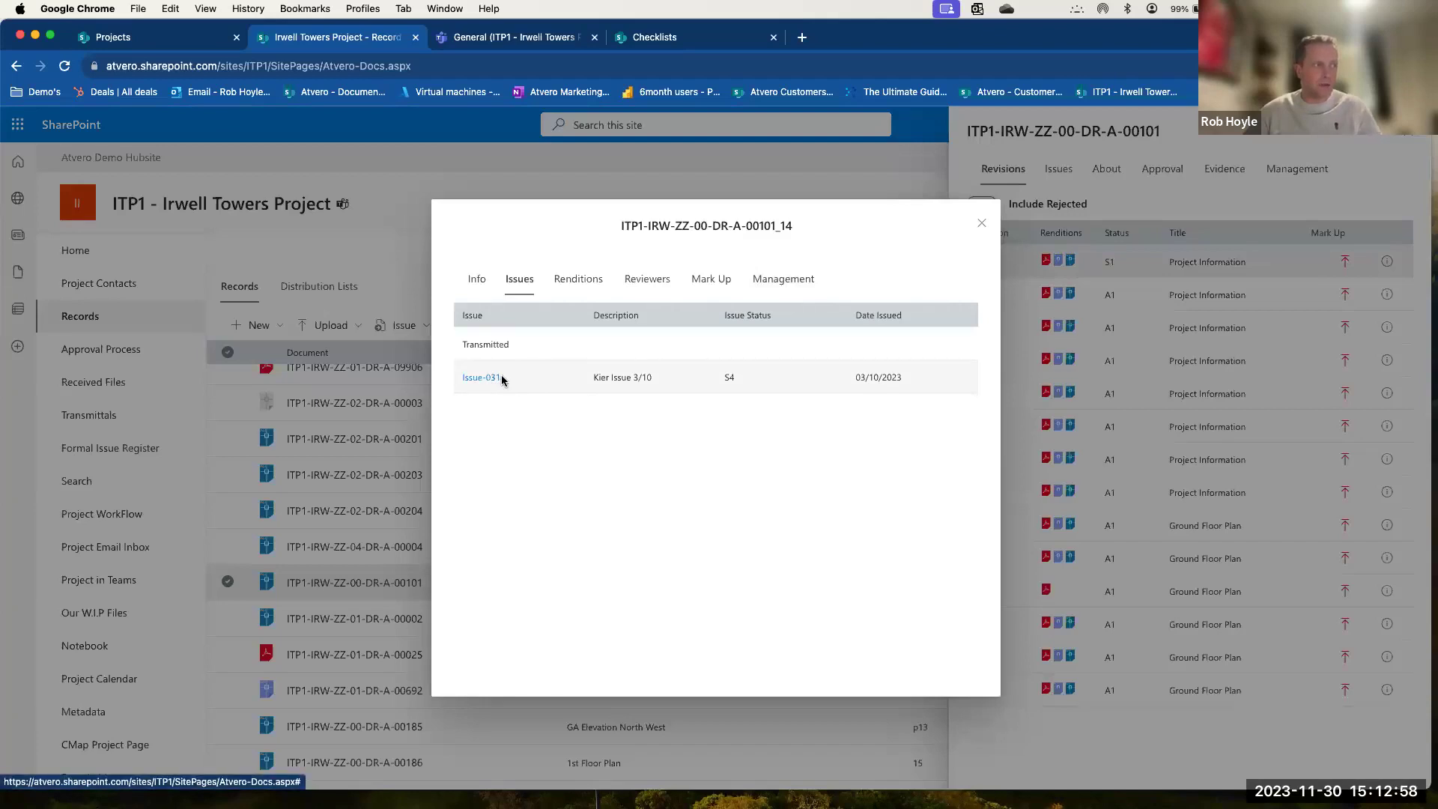
Inspect the information, reviewers and mark-ups of revision 14 of drawing ITP1-IRW-ZZ-00-DR-A-00101, and close the drawing's details.
click(484, 283)
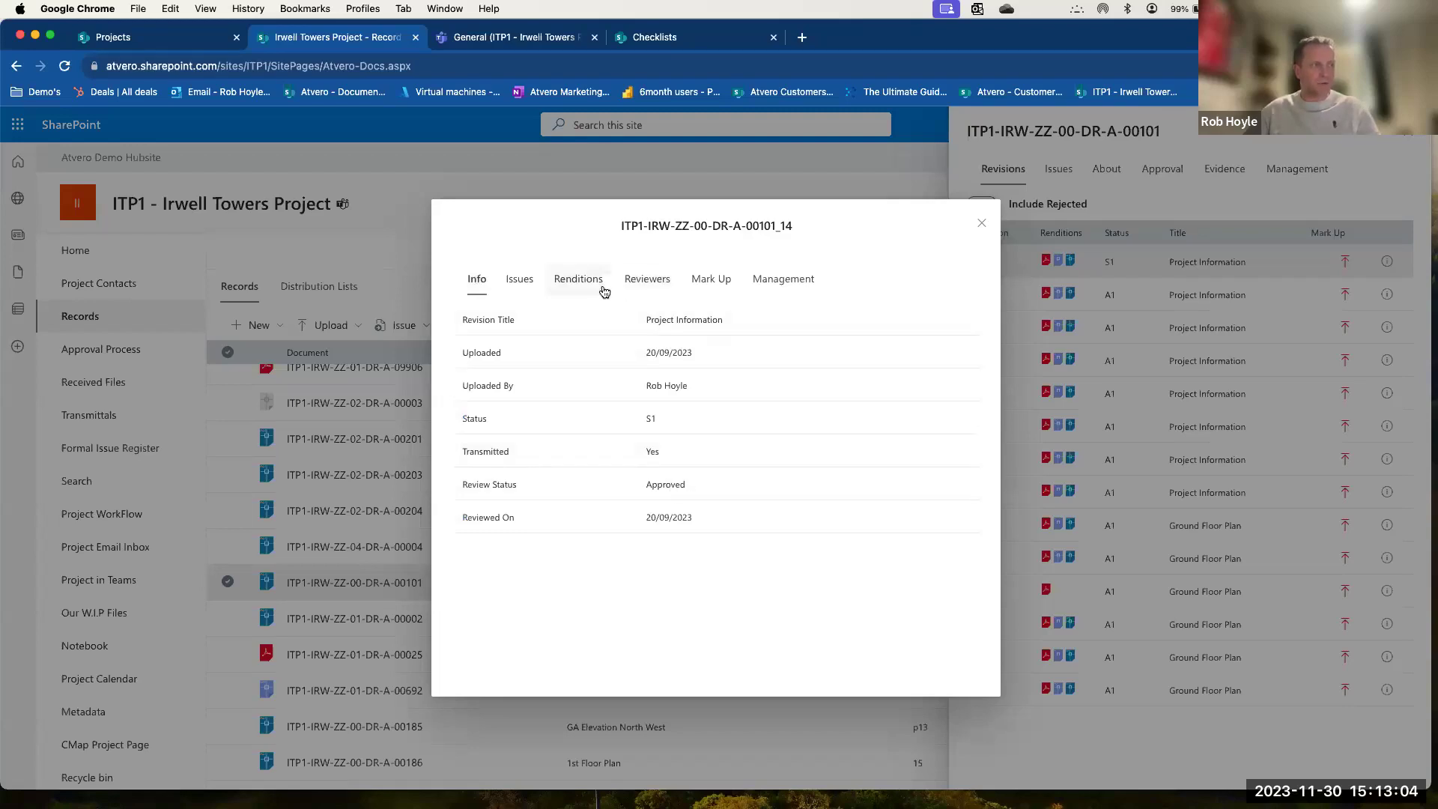
click(670, 282)
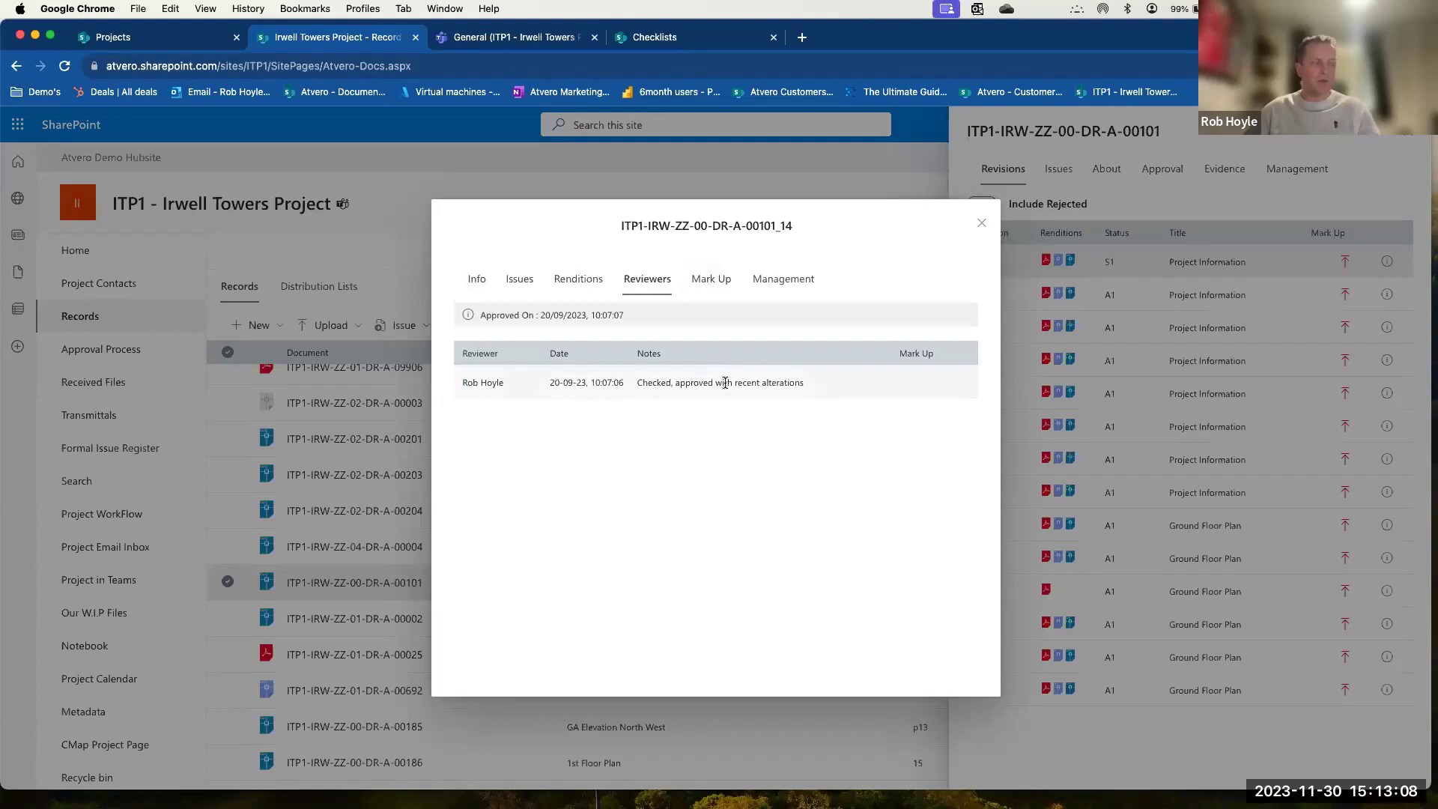
click(713, 281)
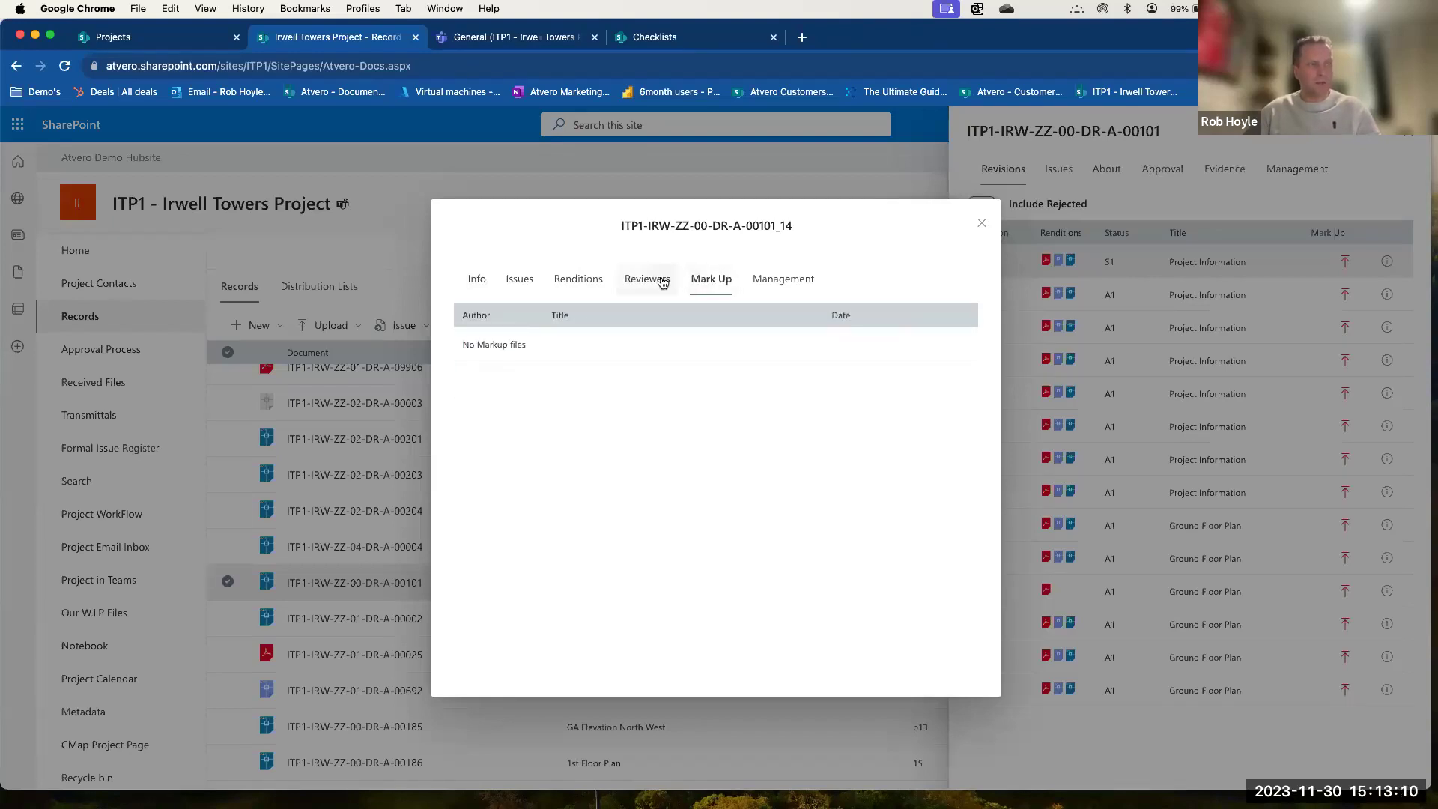
click(983, 226)
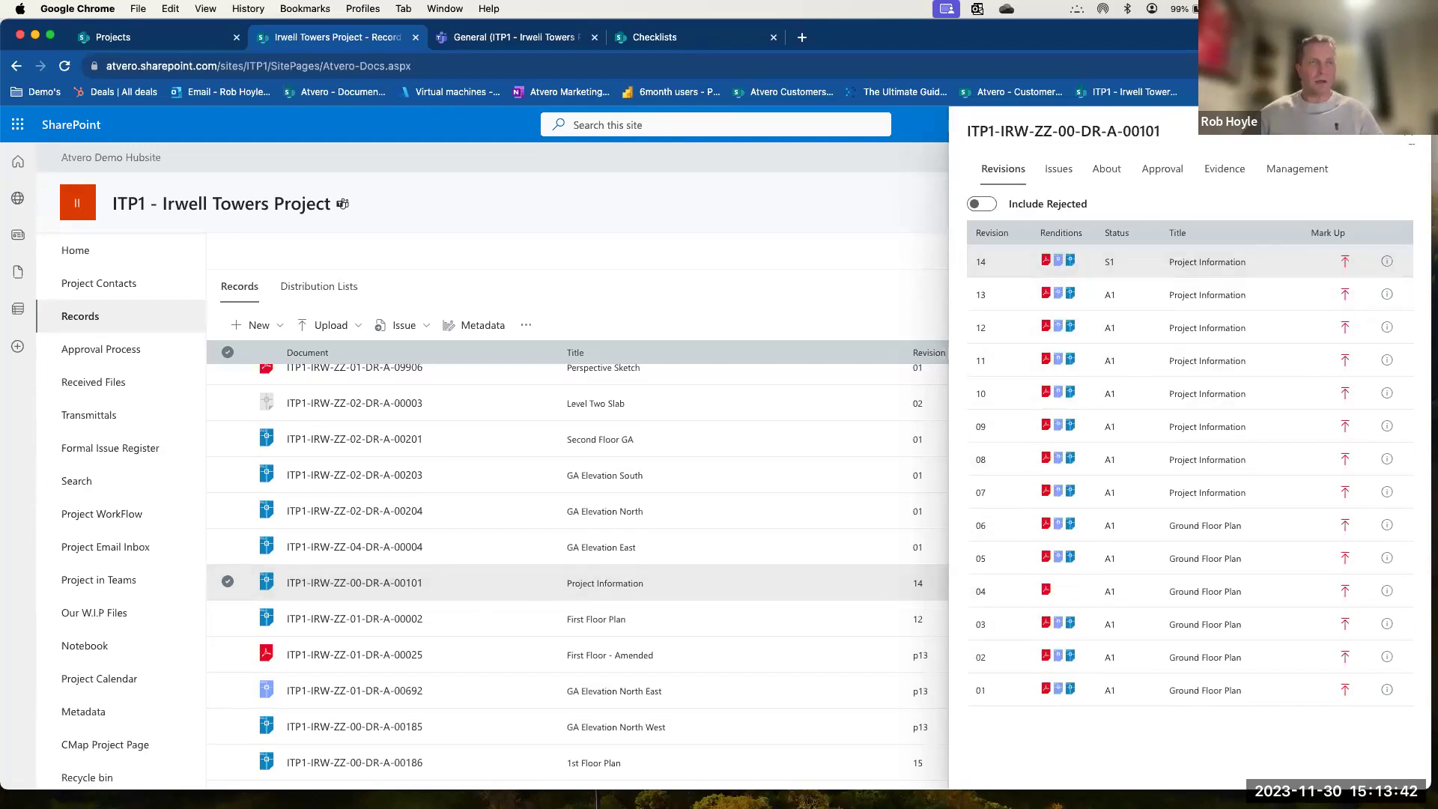
click(1411, 143)
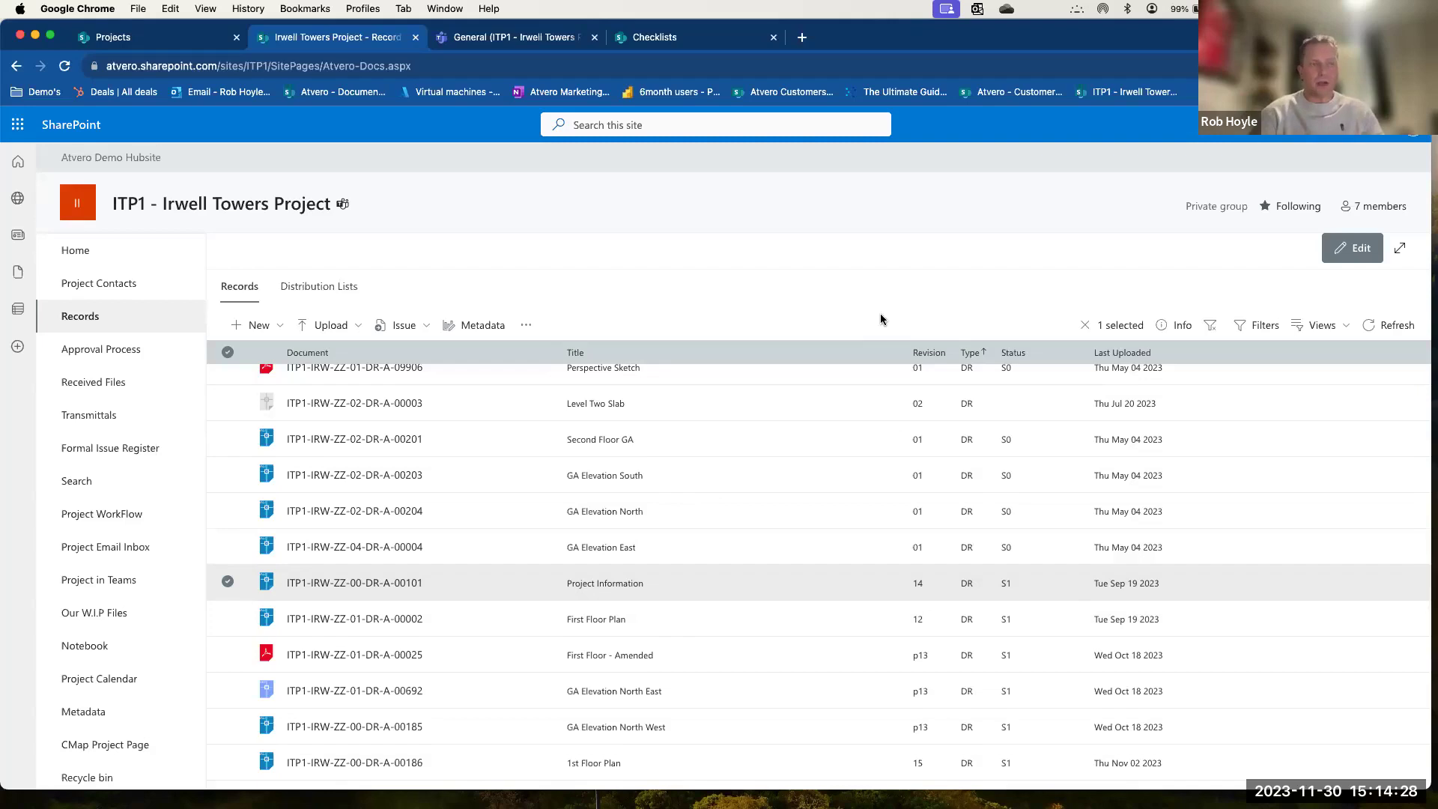
Show the project records in the Word Documents view, and switch them to the Initial Status View.
click(1347, 331)
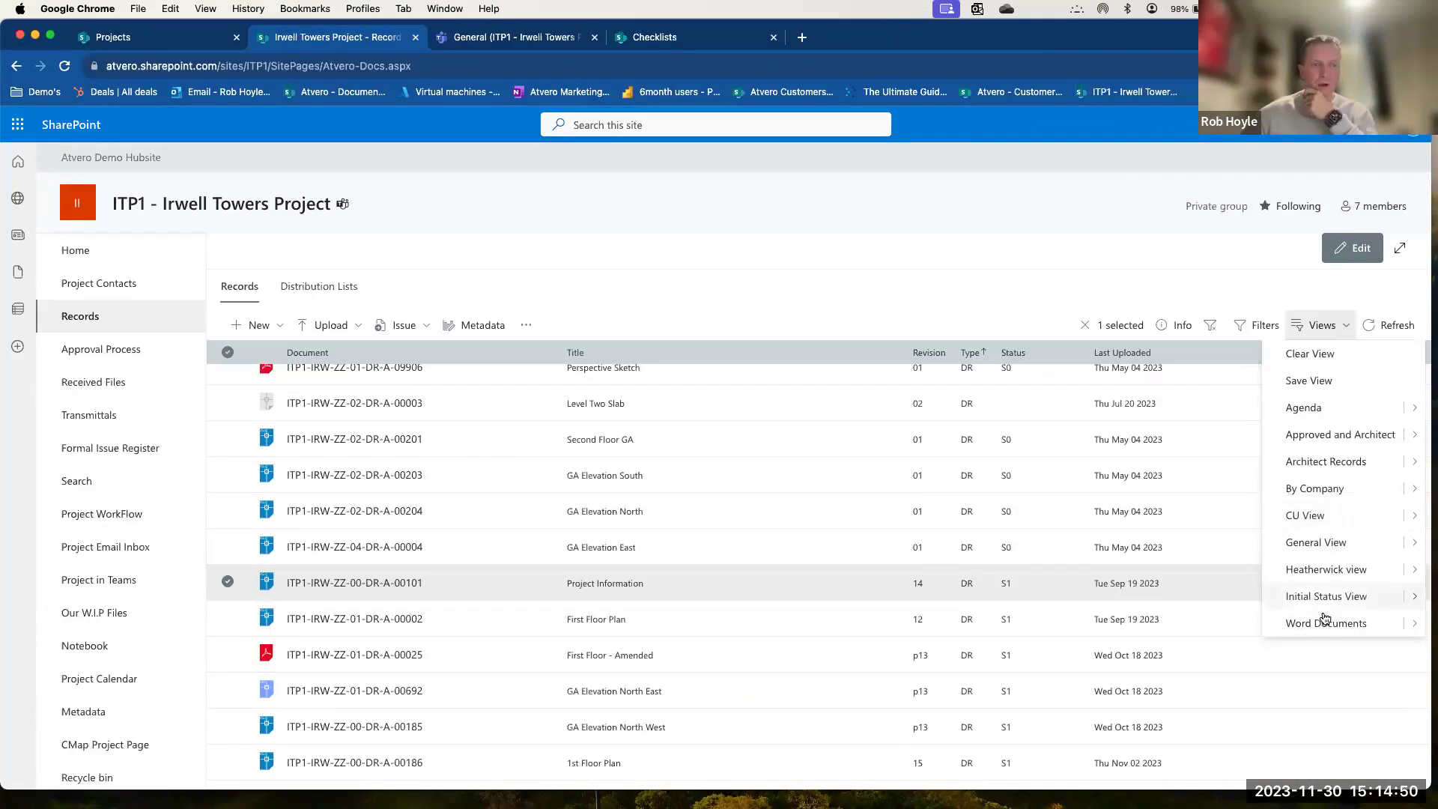
click(1324, 624)
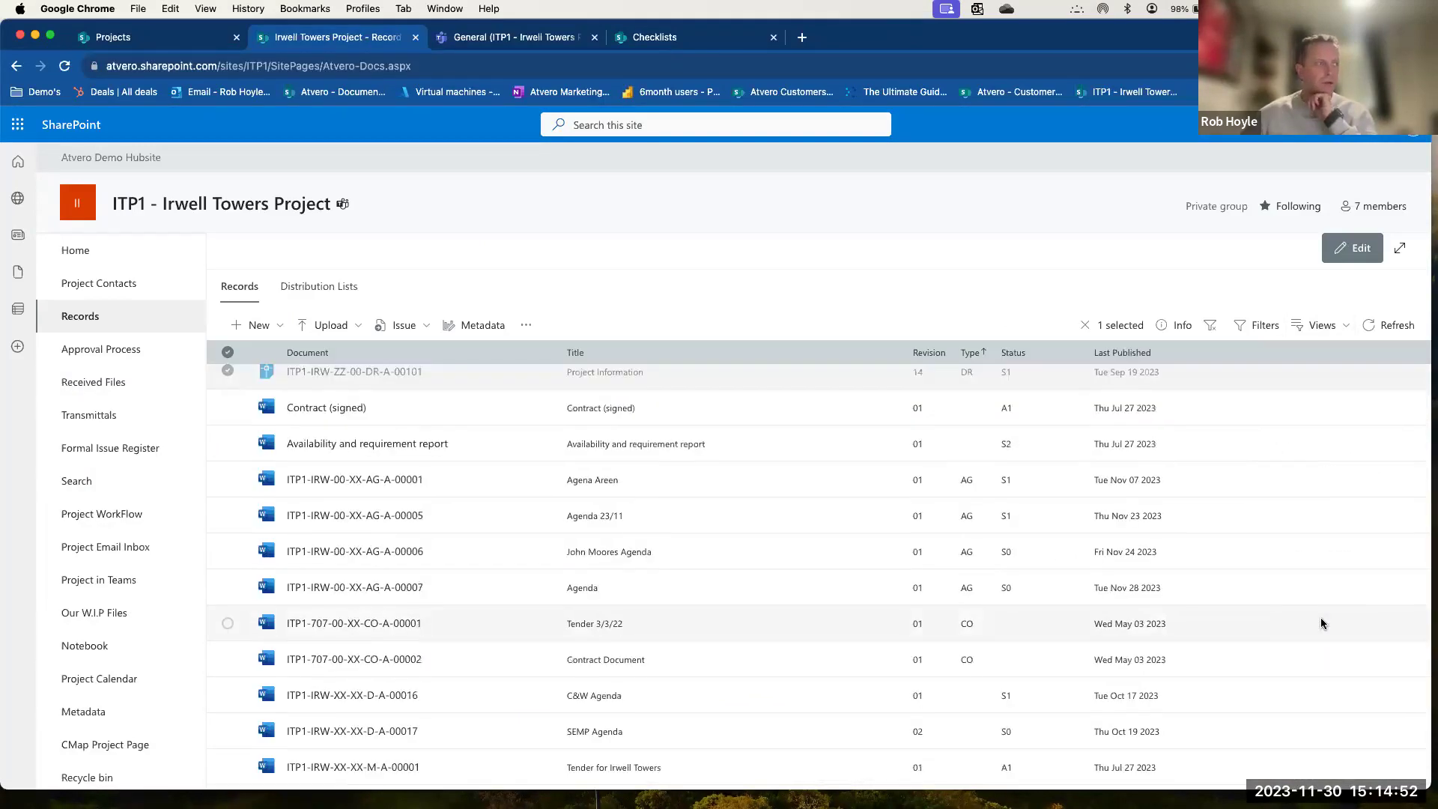
click(1322, 326)
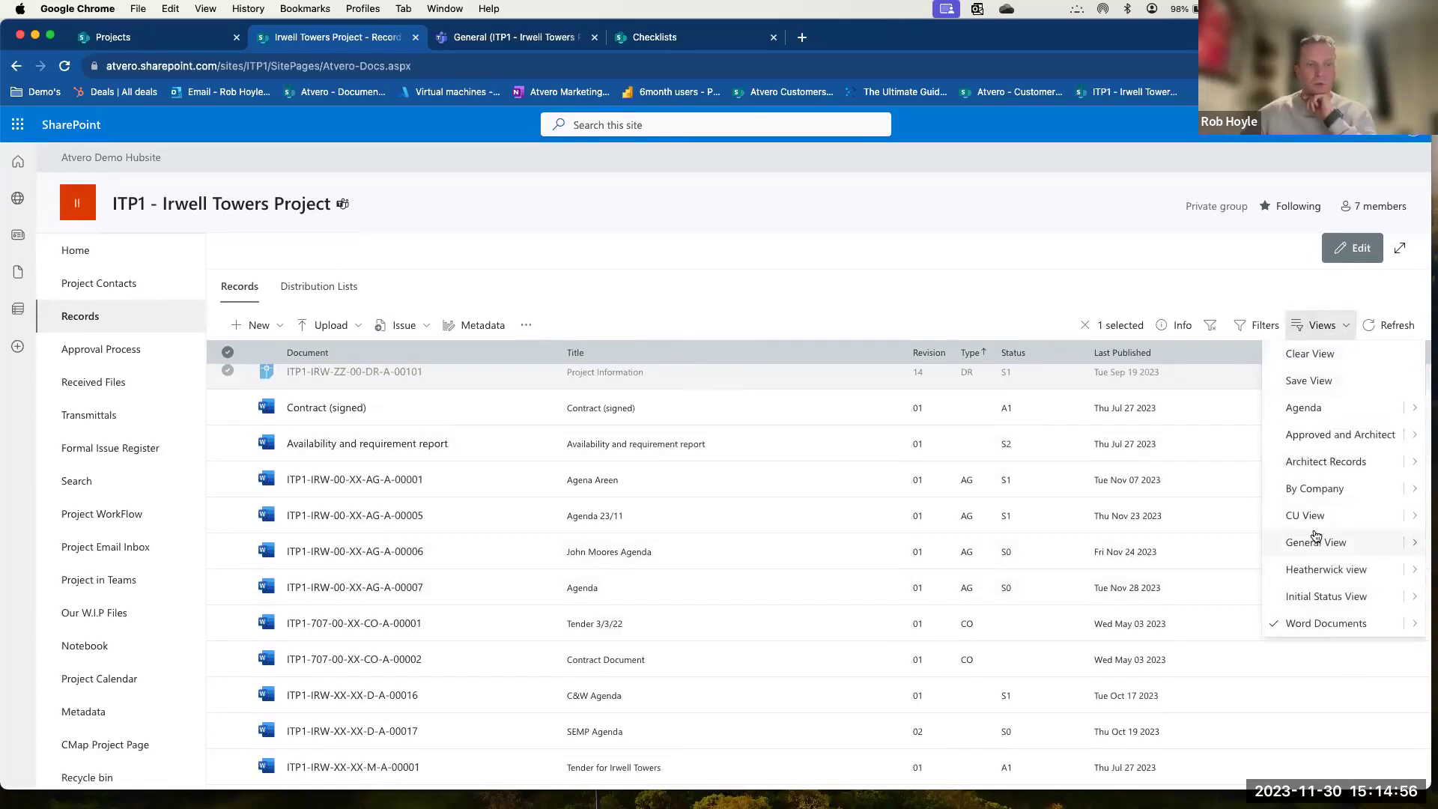
click(1326, 596)
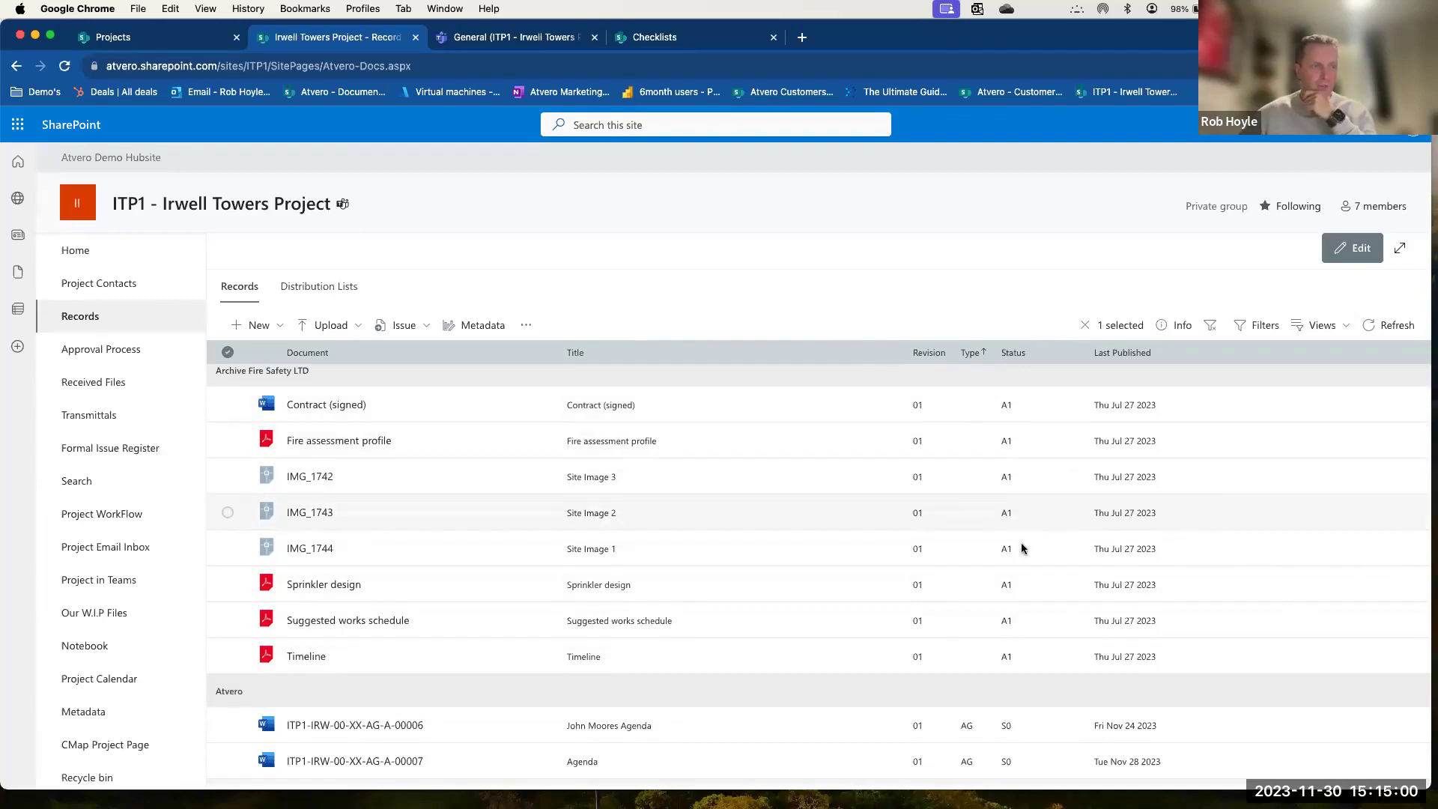
click(1343, 327)
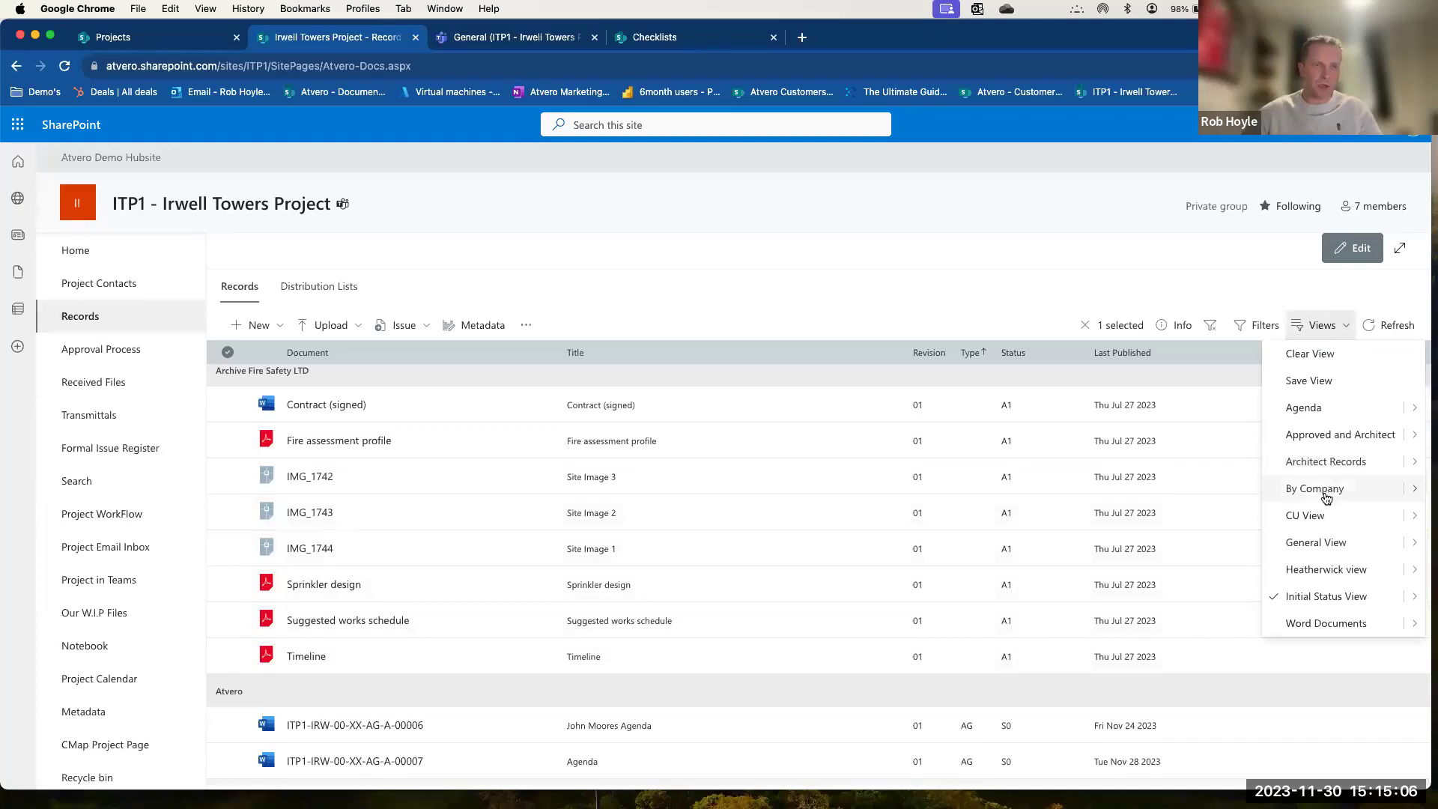
click(1266, 297)
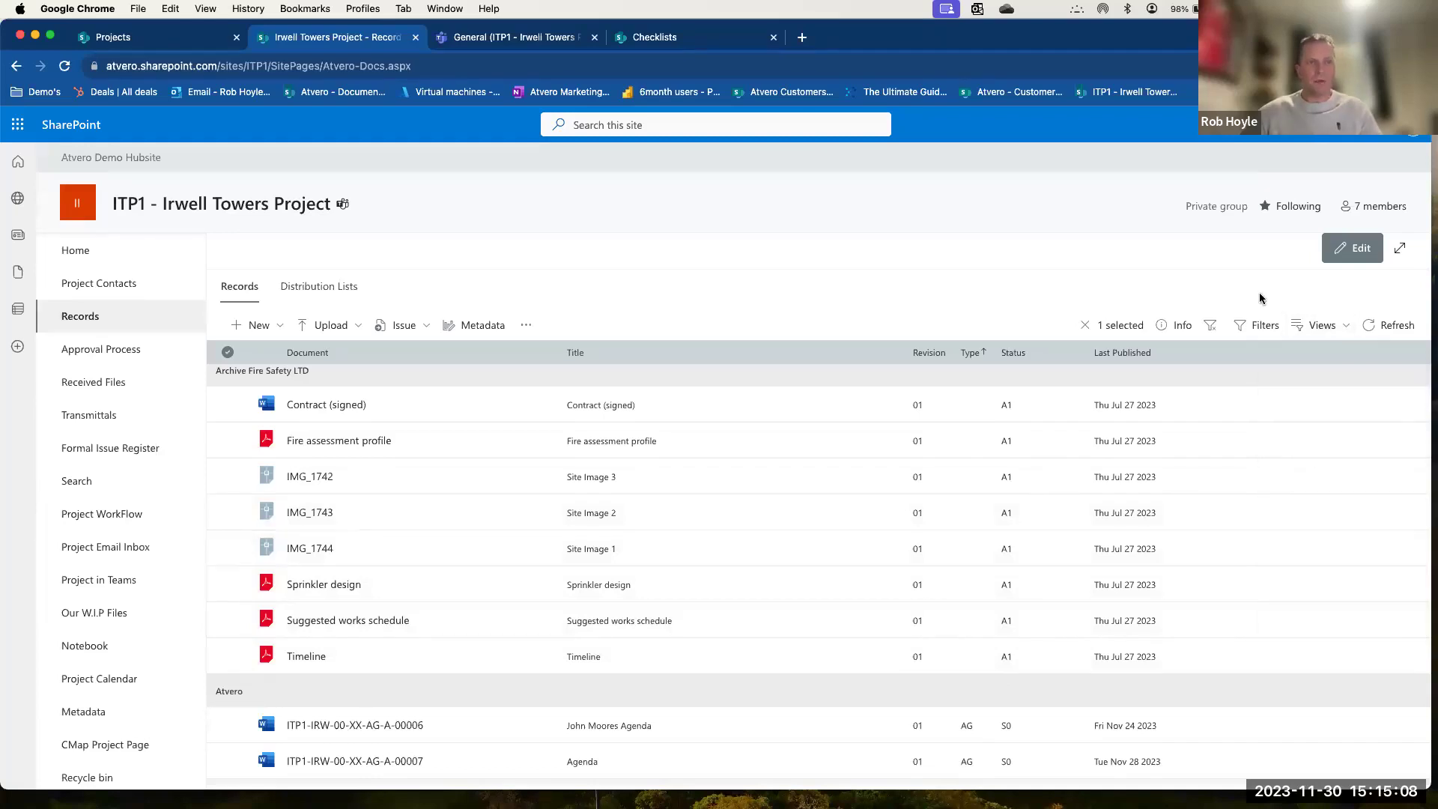
Filter the records to the dwf file type and close the filters.
click(1248, 333)
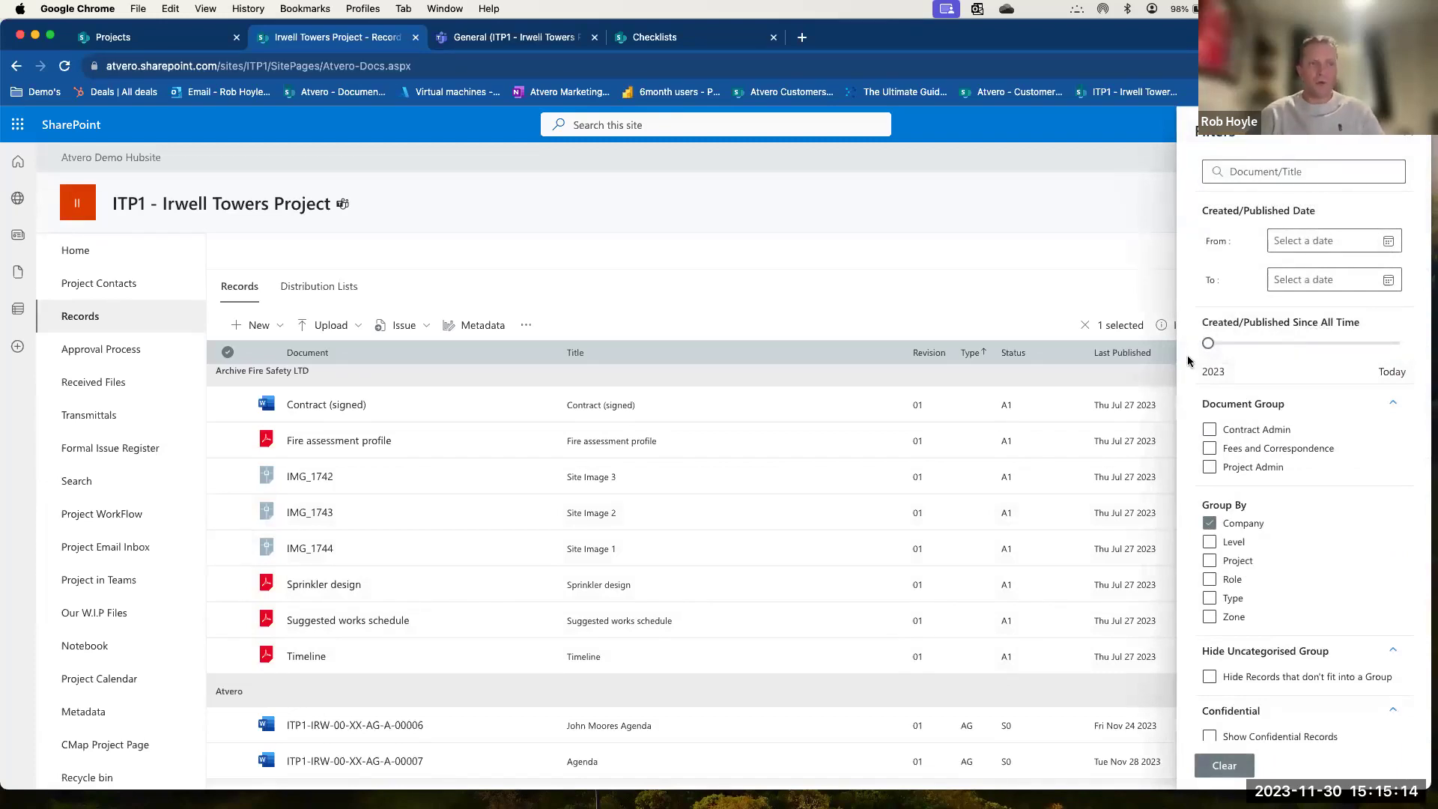
scroll(1188, 361, down, 3)
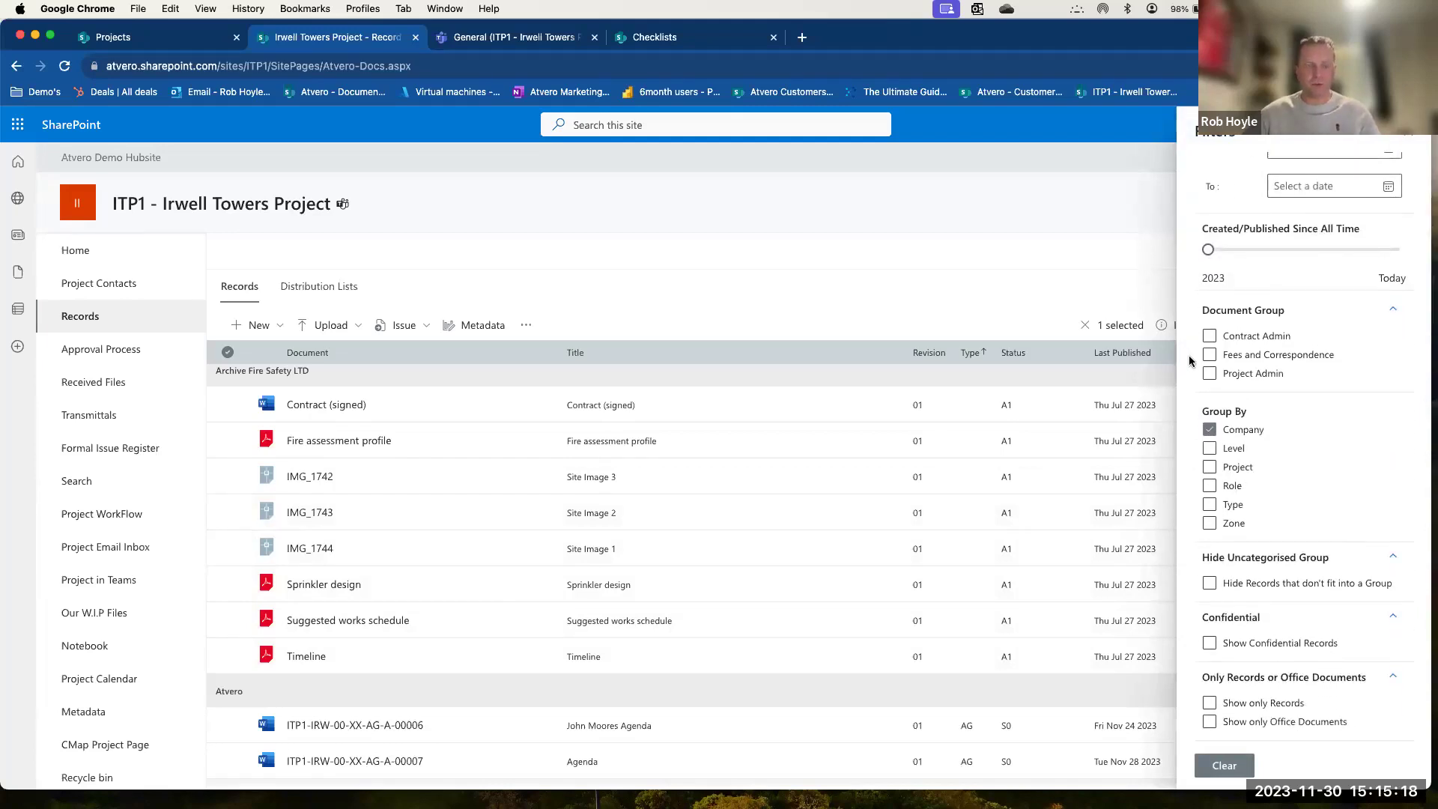
scroll(1189, 362, down, 2)
scroll(1191, 360, down, 3)
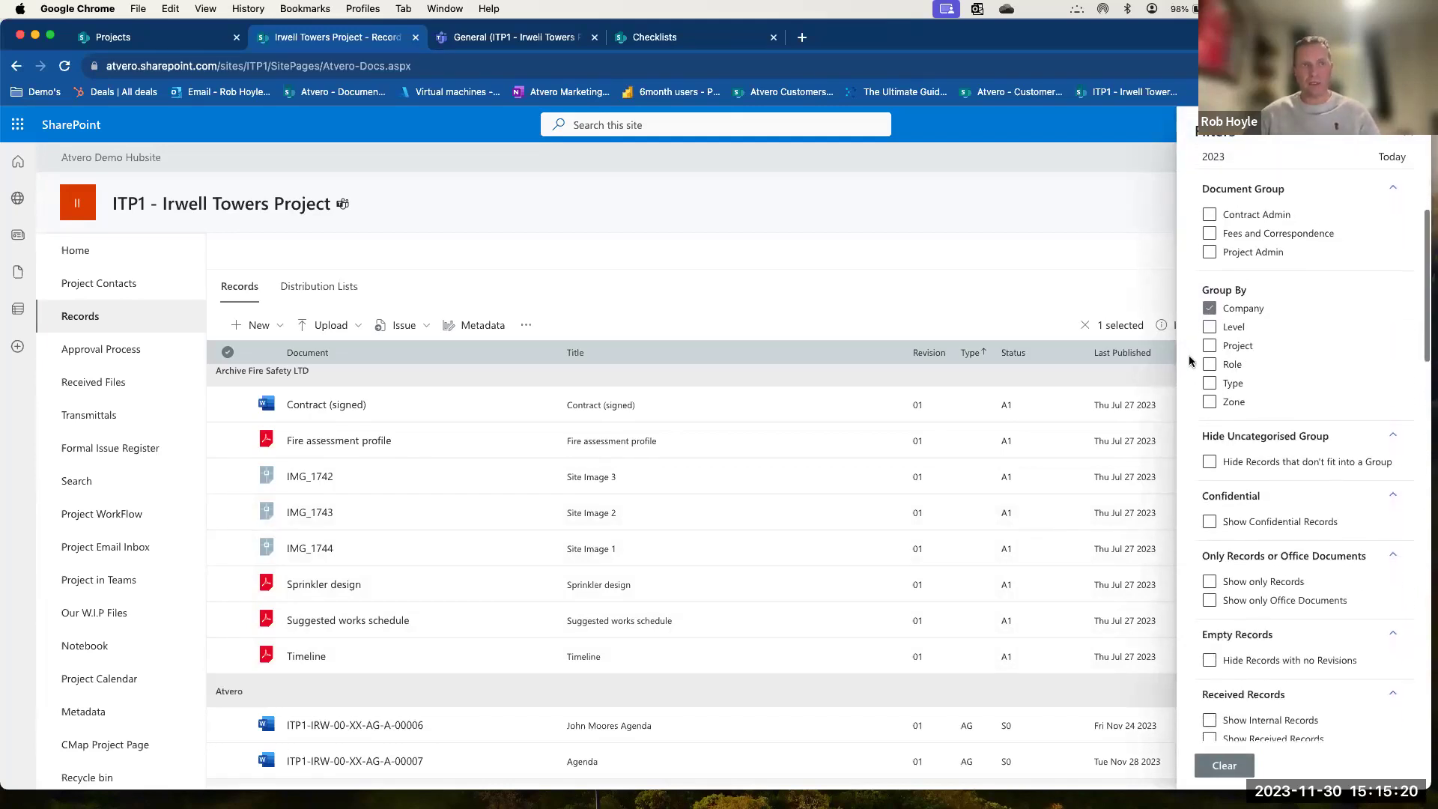
scroll(1190, 377, down, 15)
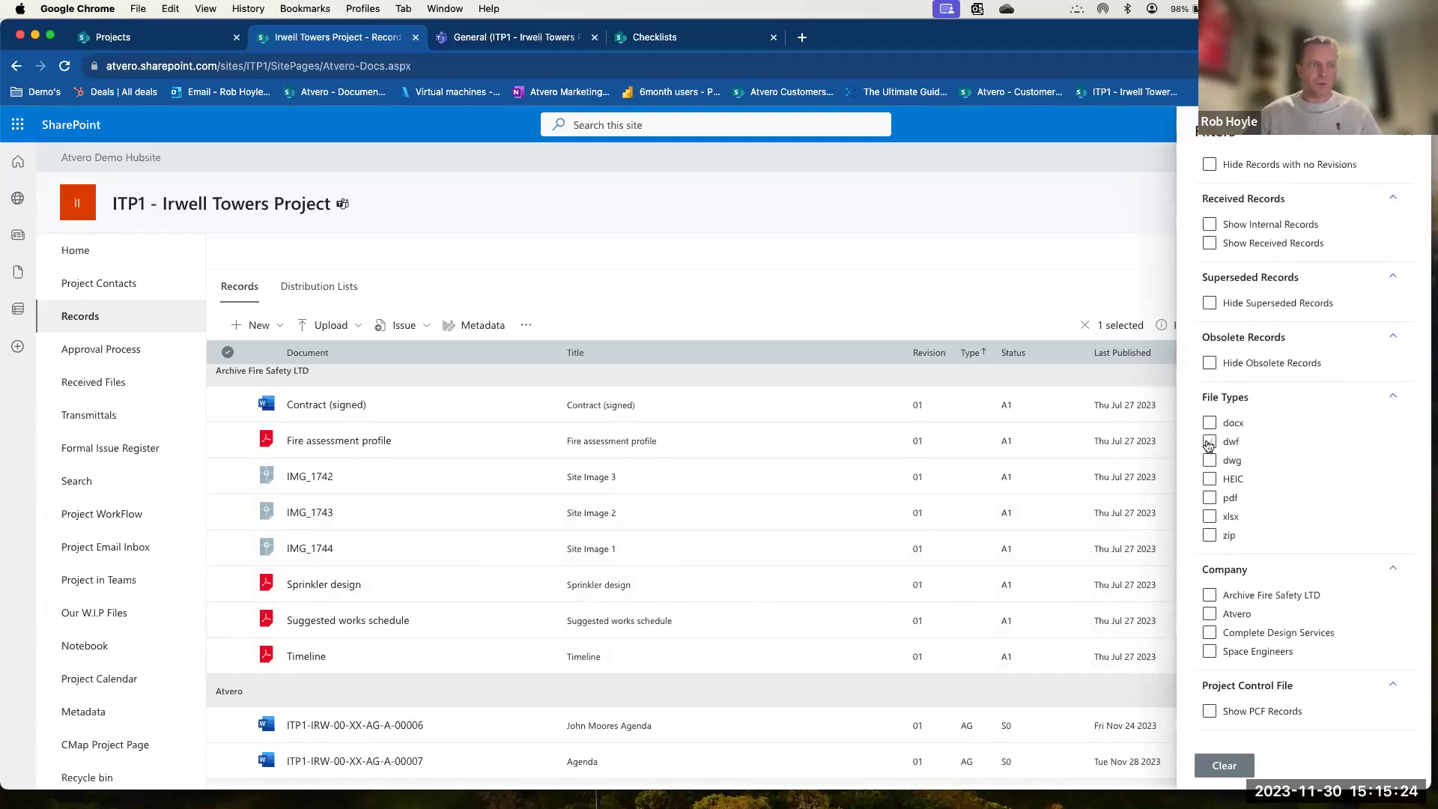
click(1210, 442)
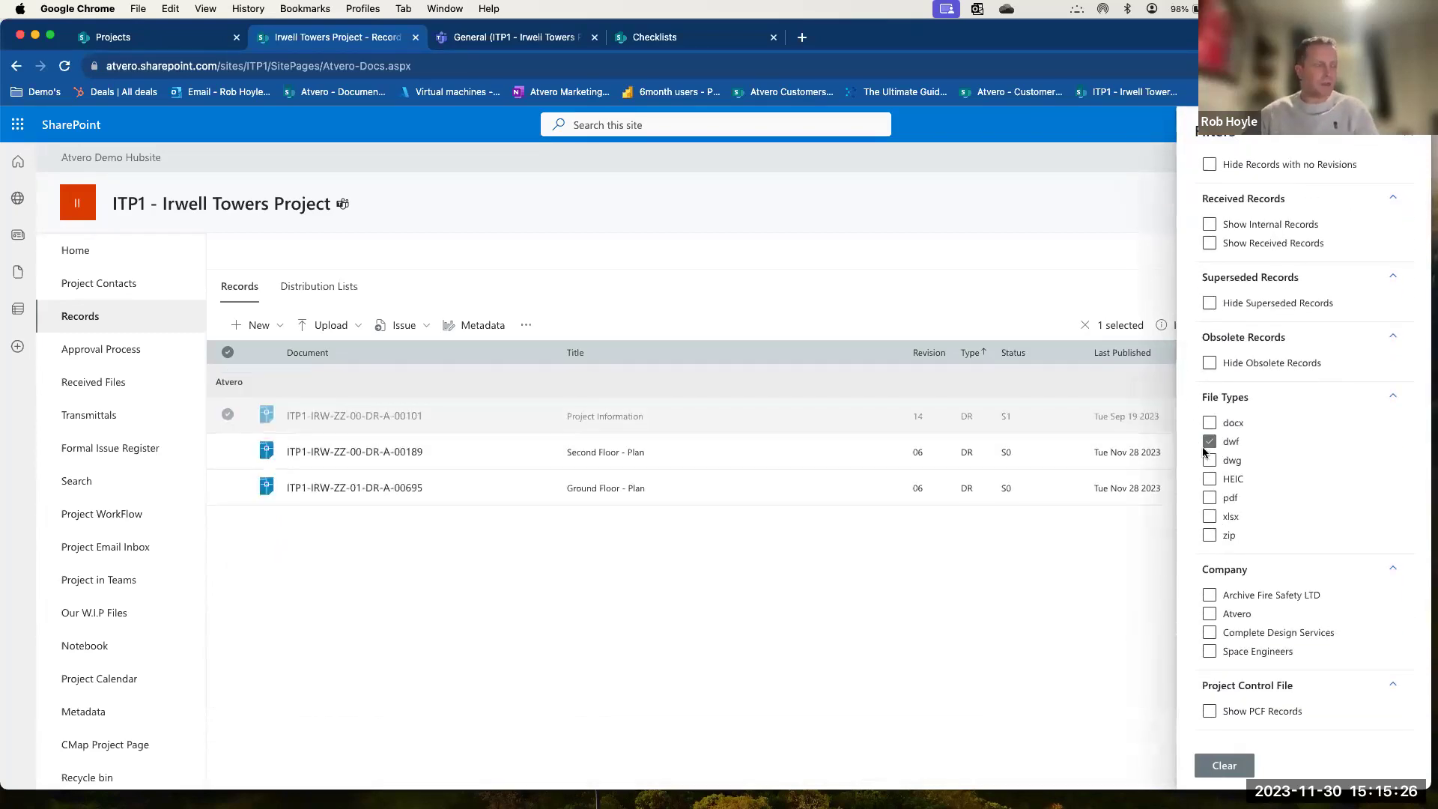
scroll(1194, 458, down, 3)
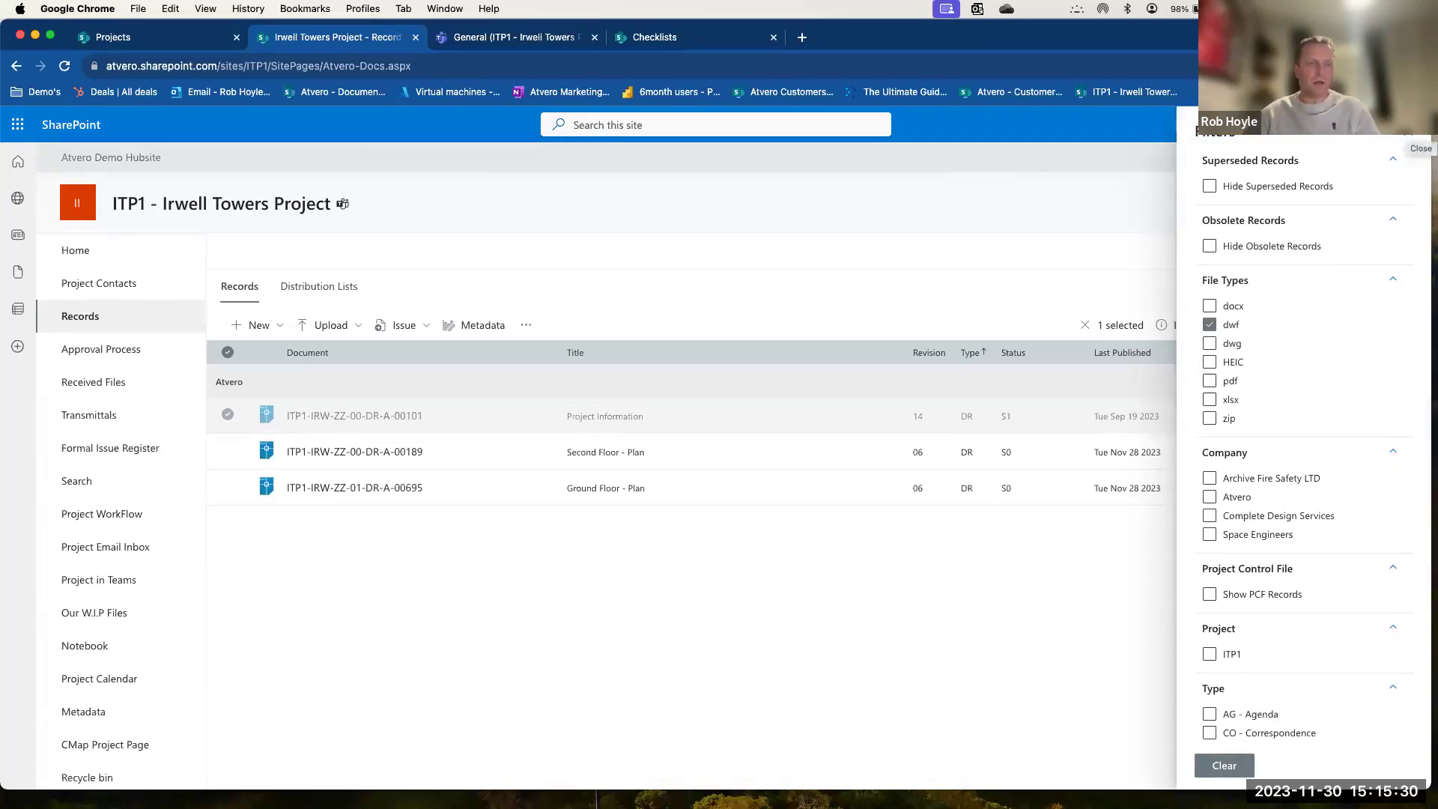
click(1409, 139)
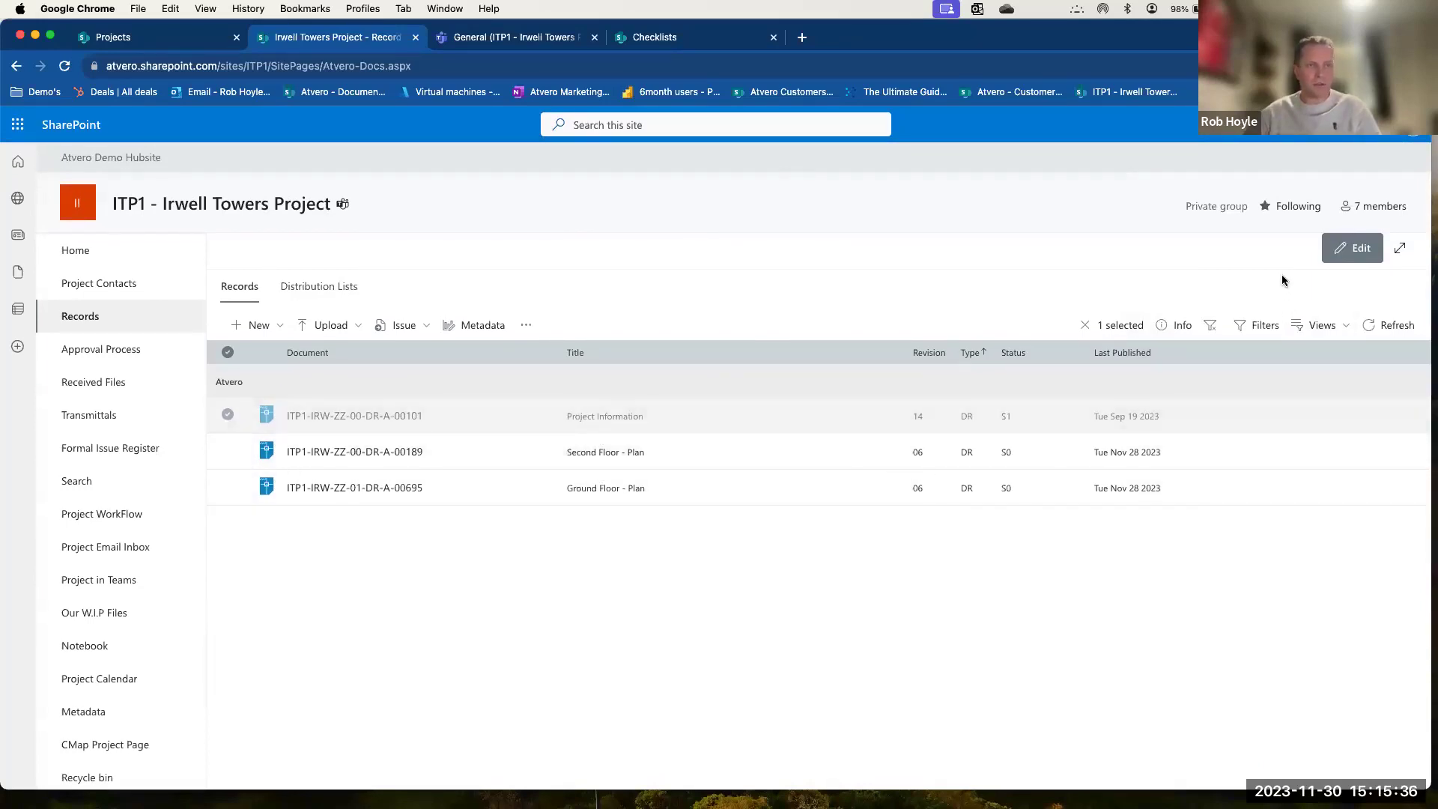
Save the current filtered records list as a new view named Demo View.
click(1343, 329)
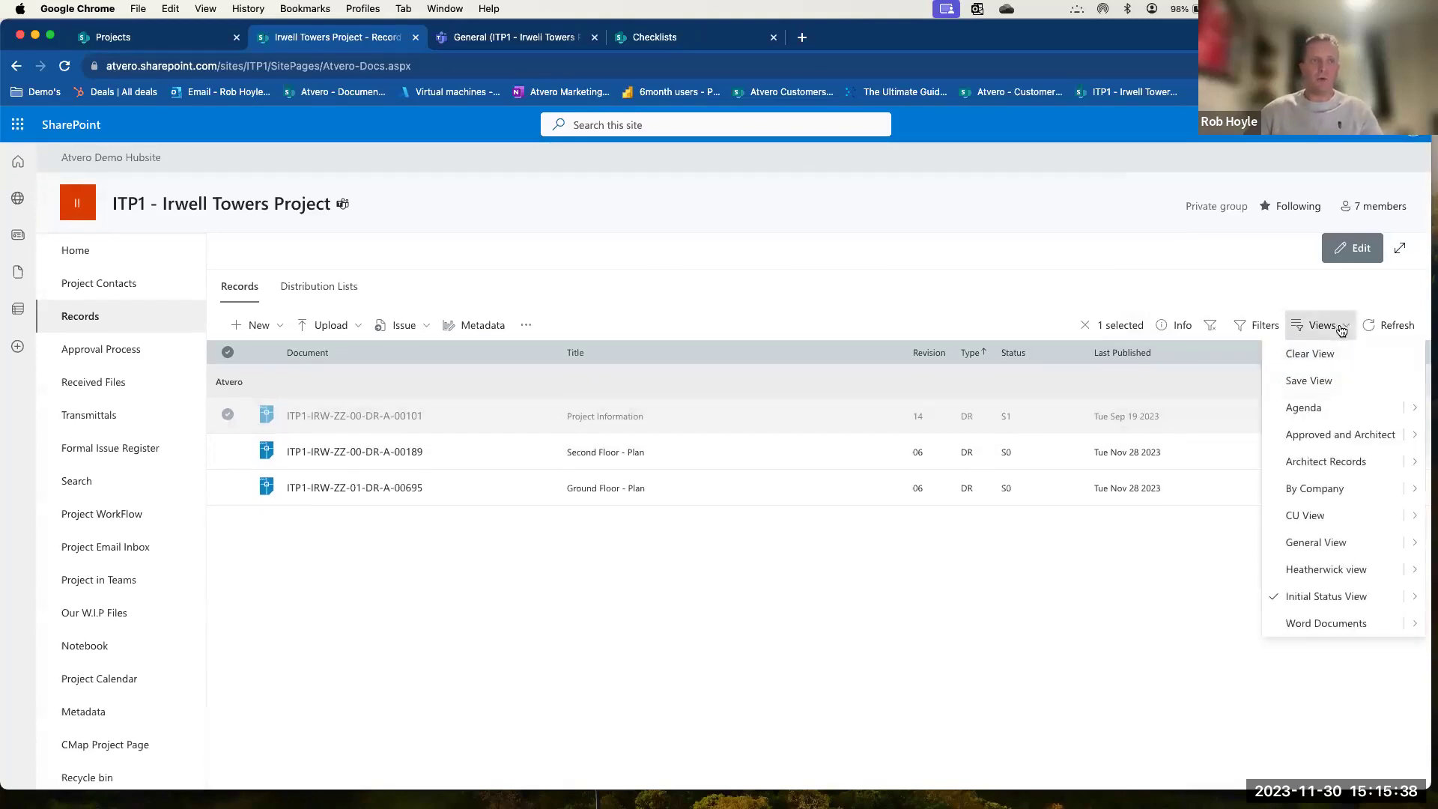
click(1310, 382)
text(De)
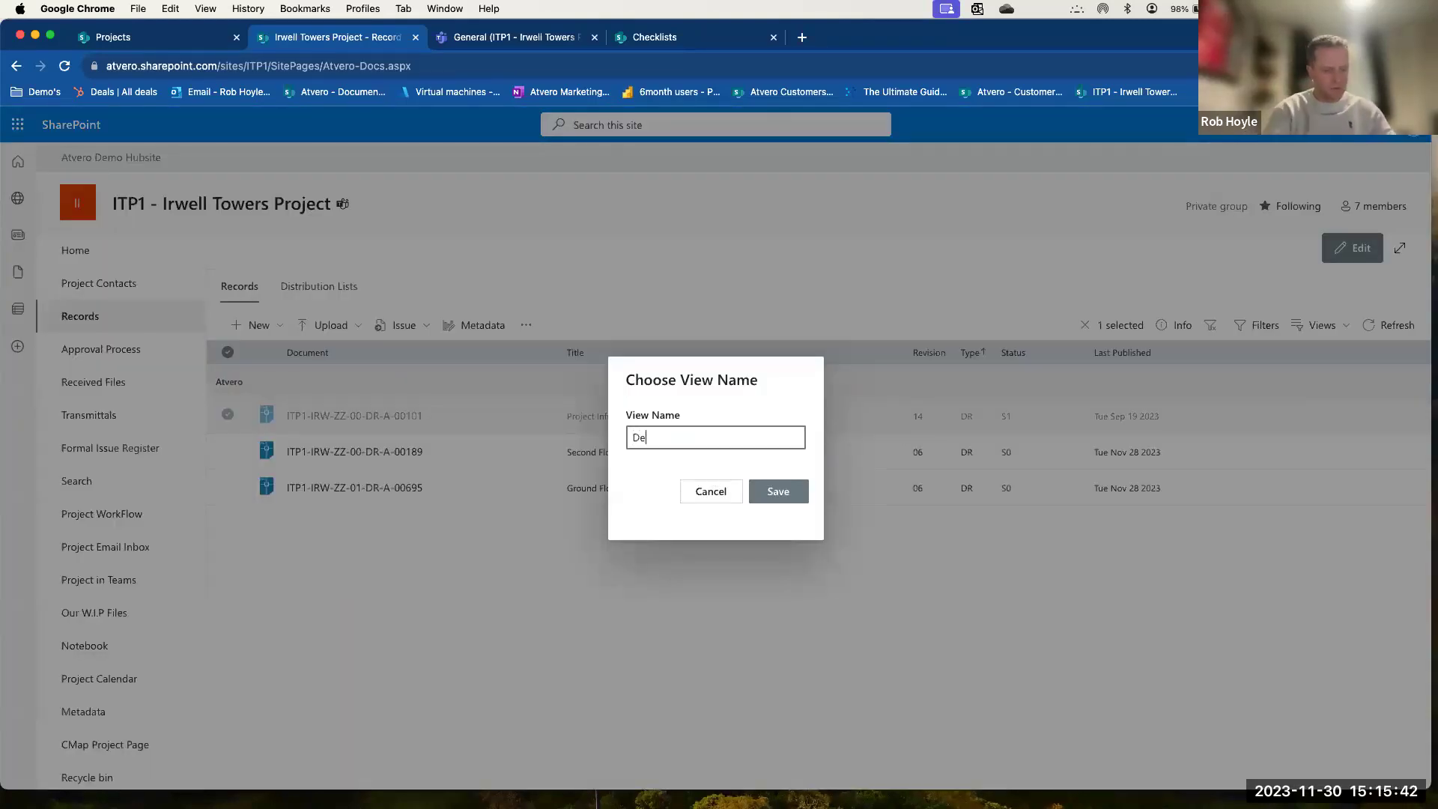
text(mo Vi)
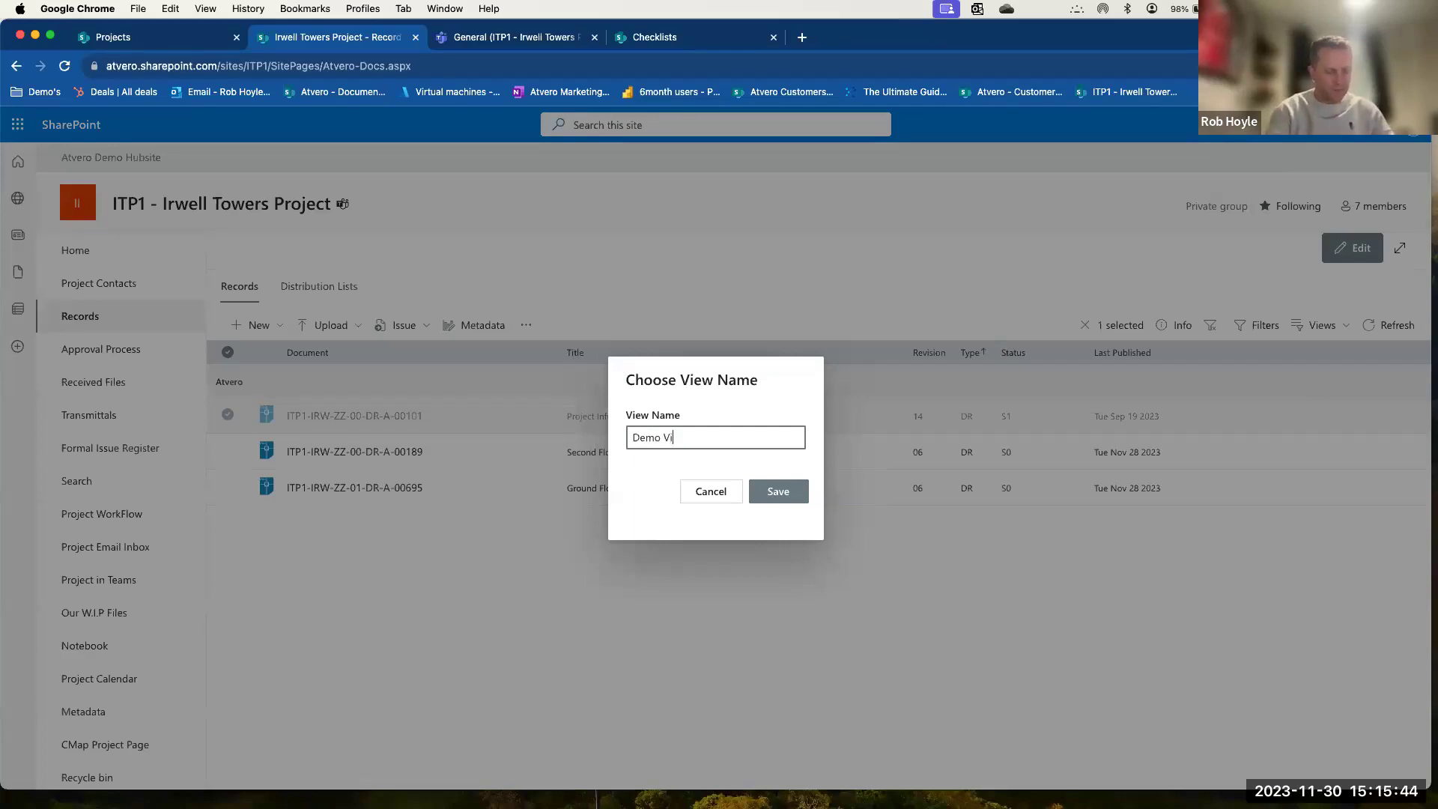
text(ew)
click(784, 496)
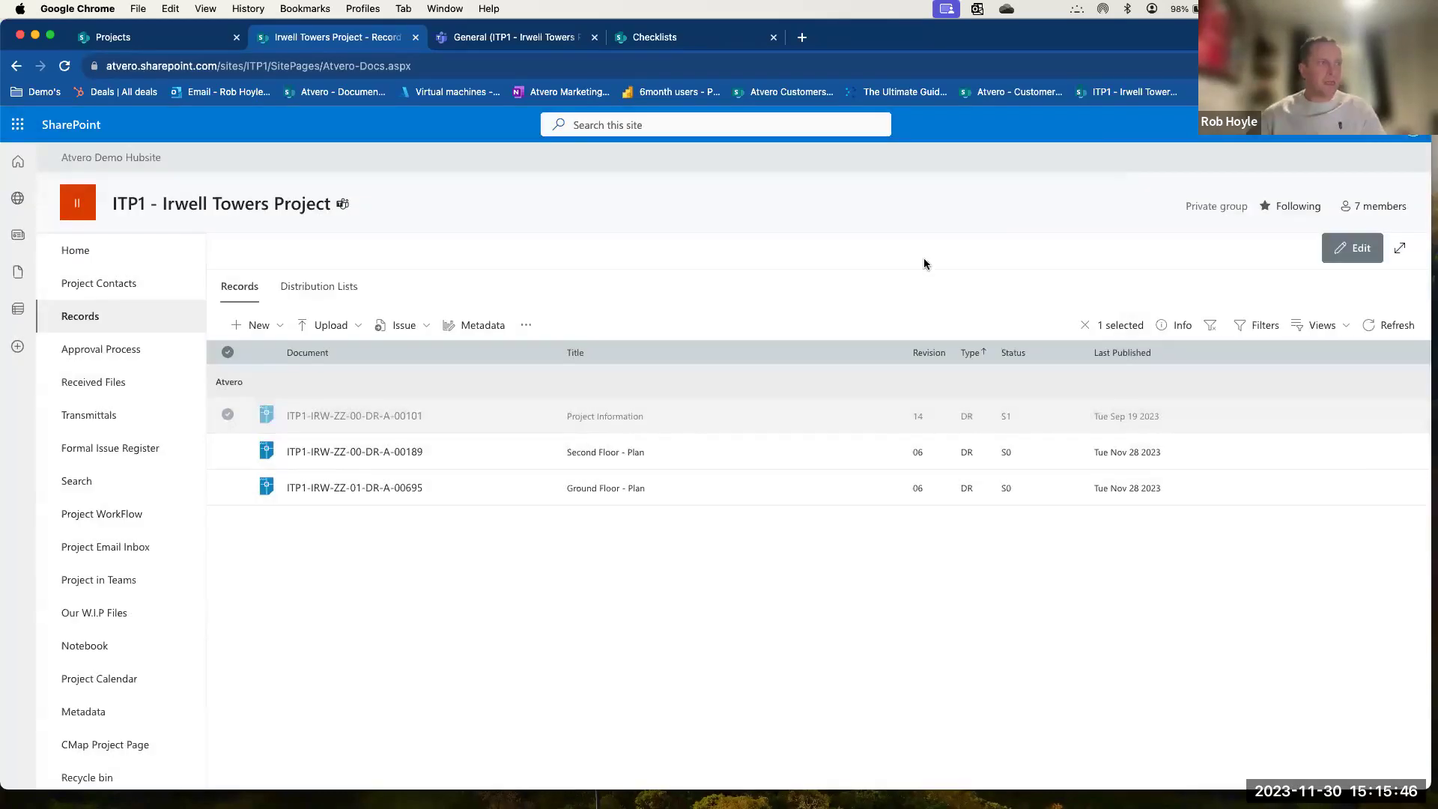
Switch the records to the By Company view and return to the saved Demo View.
click(1347, 324)
click(1315, 517)
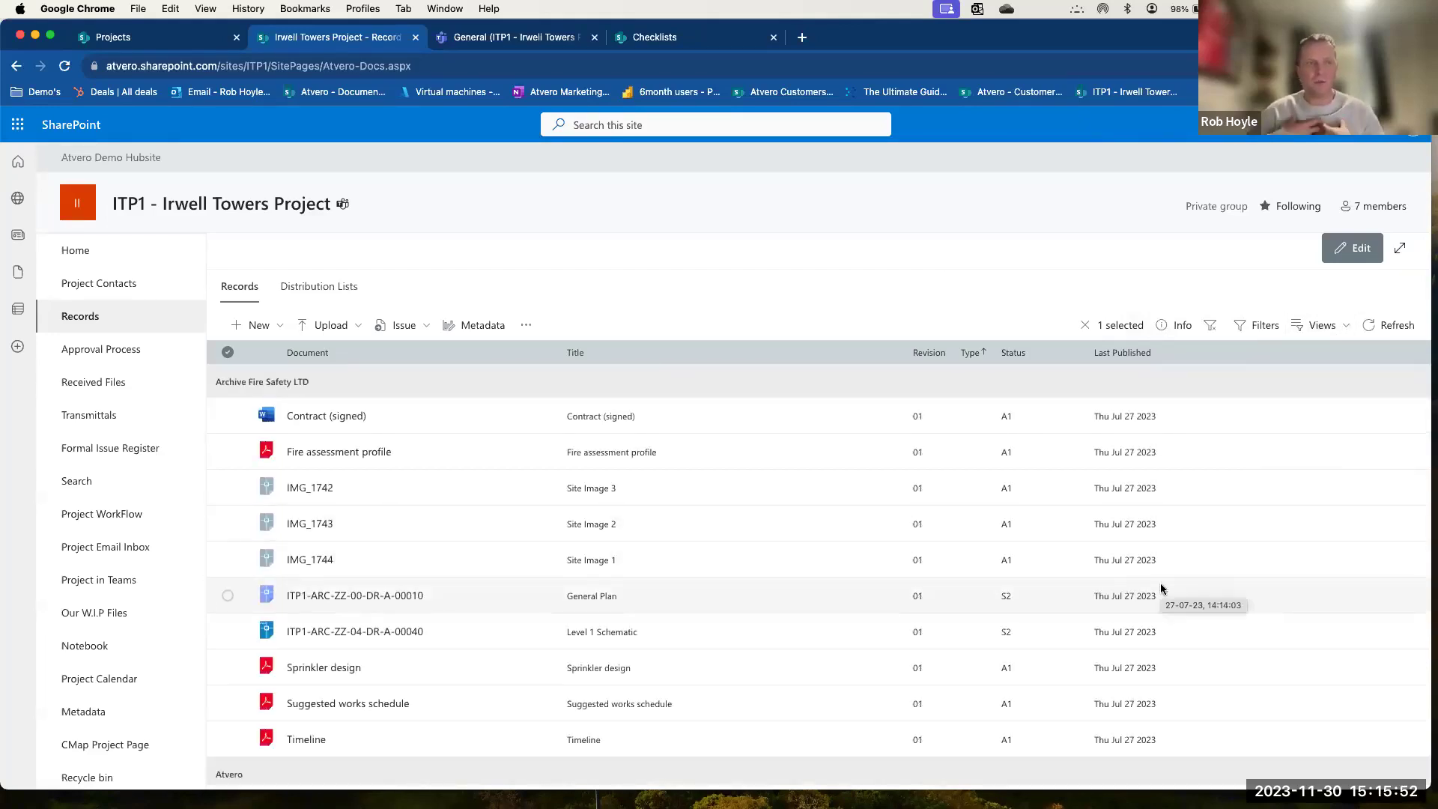
click(1343, 332)
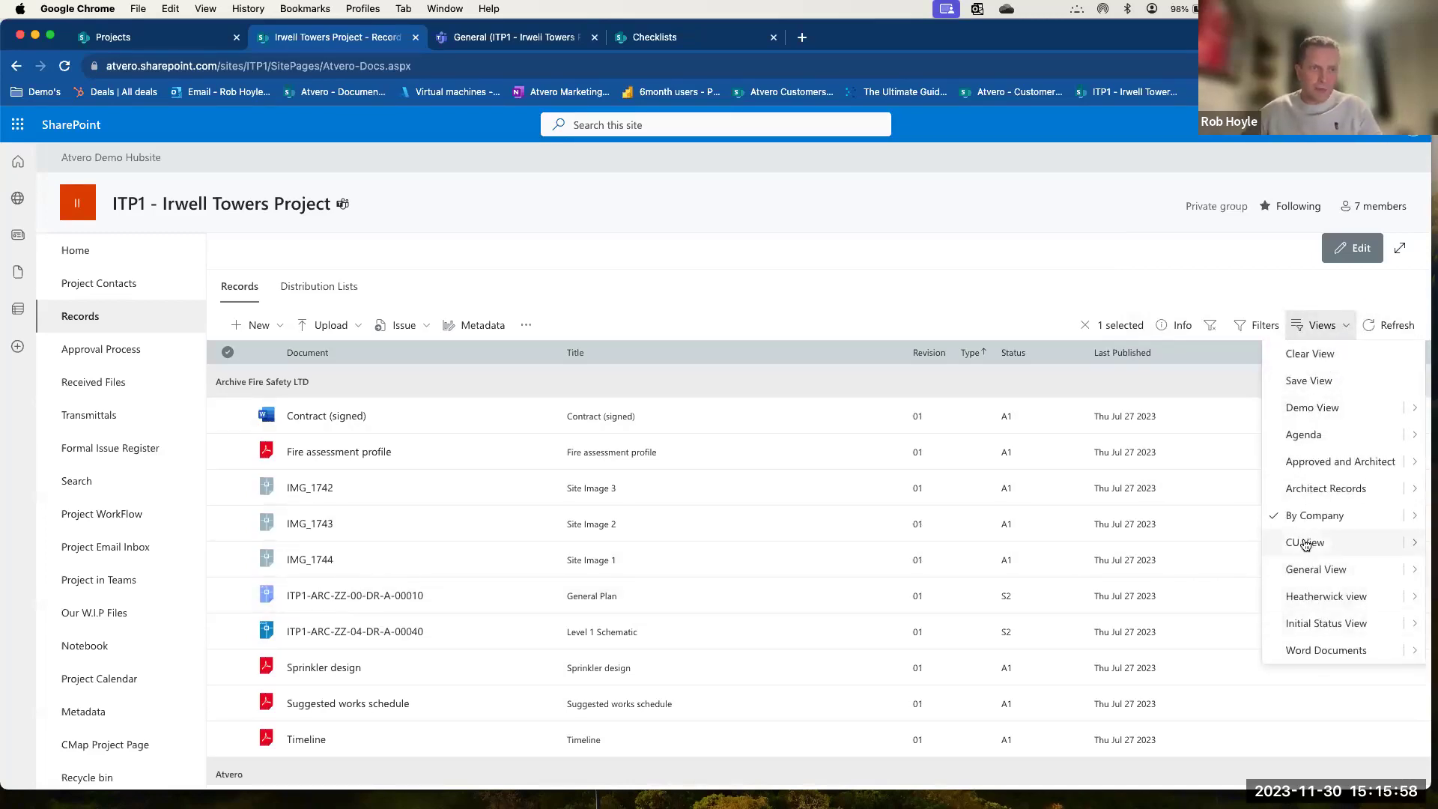
click(1310, 408)
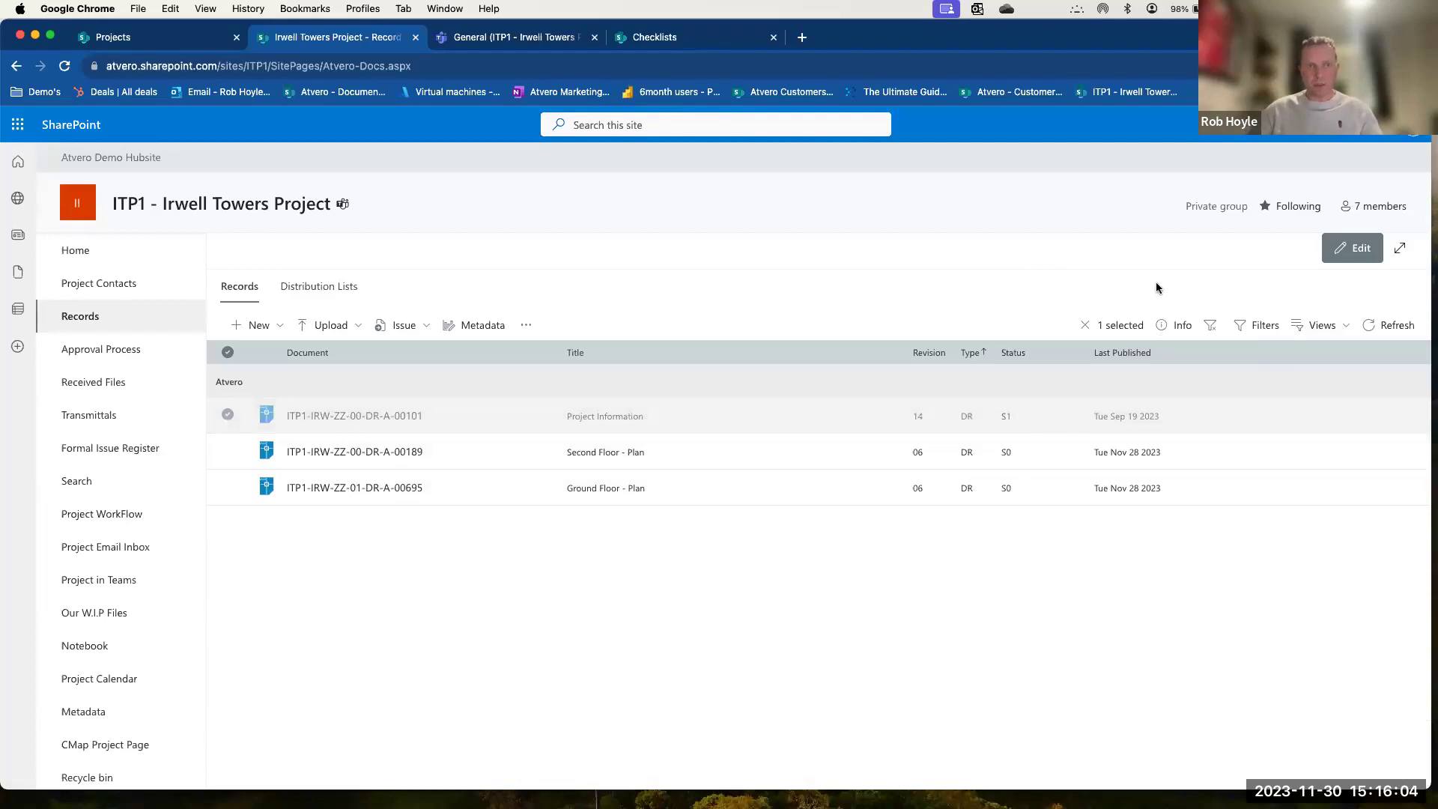
Examine the record filters available for the Demo View, from grouping and file types to zone, level, status code and scale, and close them.
click(1259, 325)
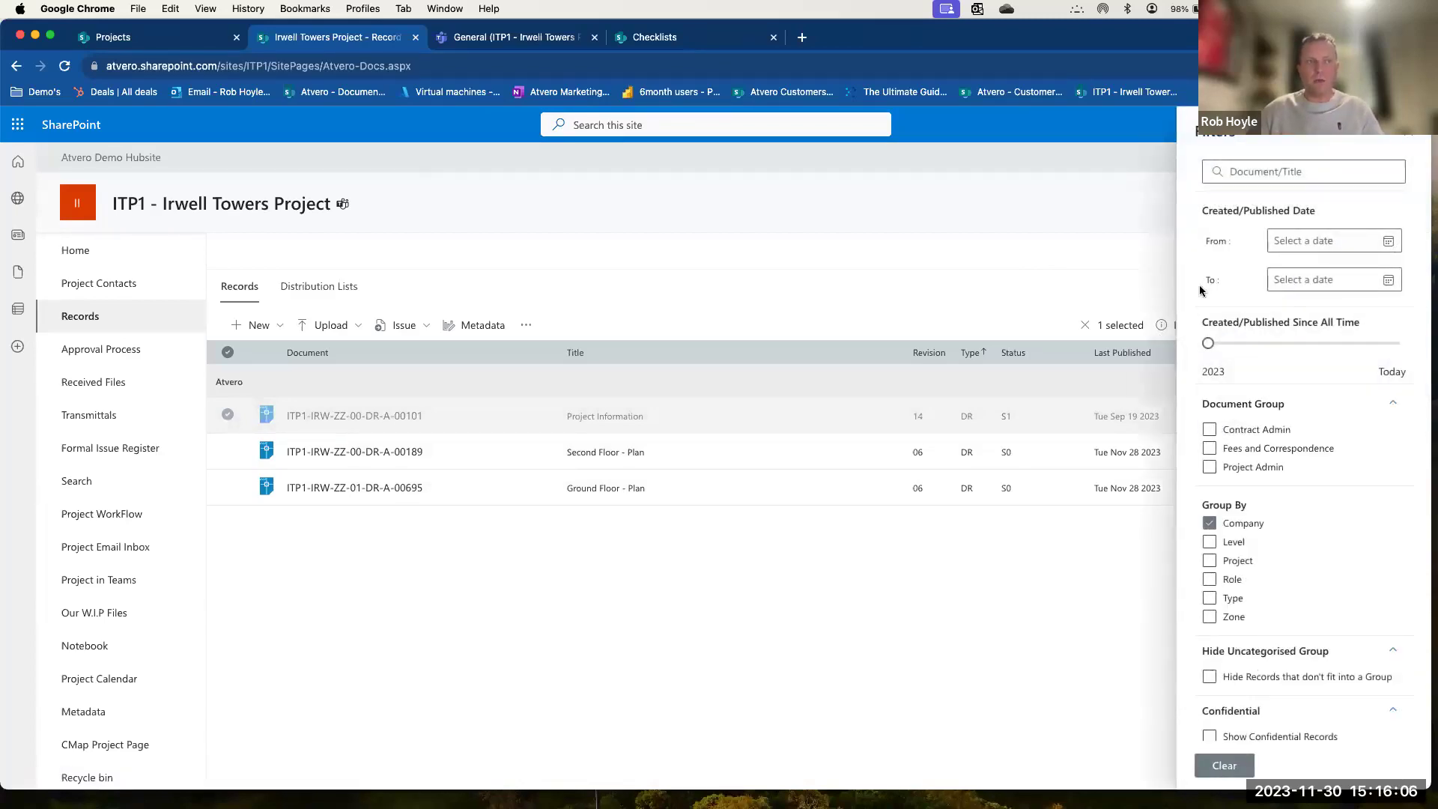
scroll(1193, 295, down, 2)
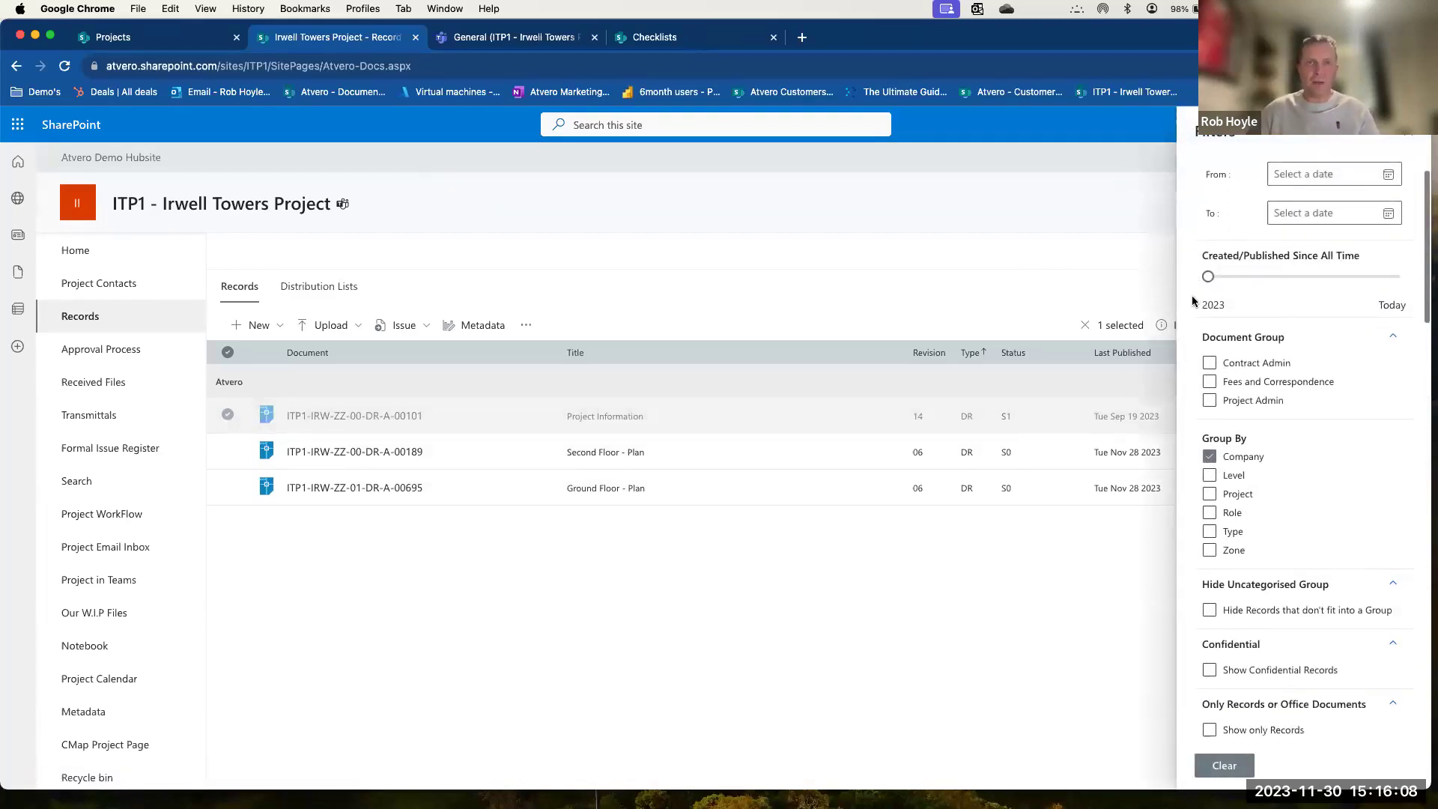
scroll(1193, 301, down, 6)
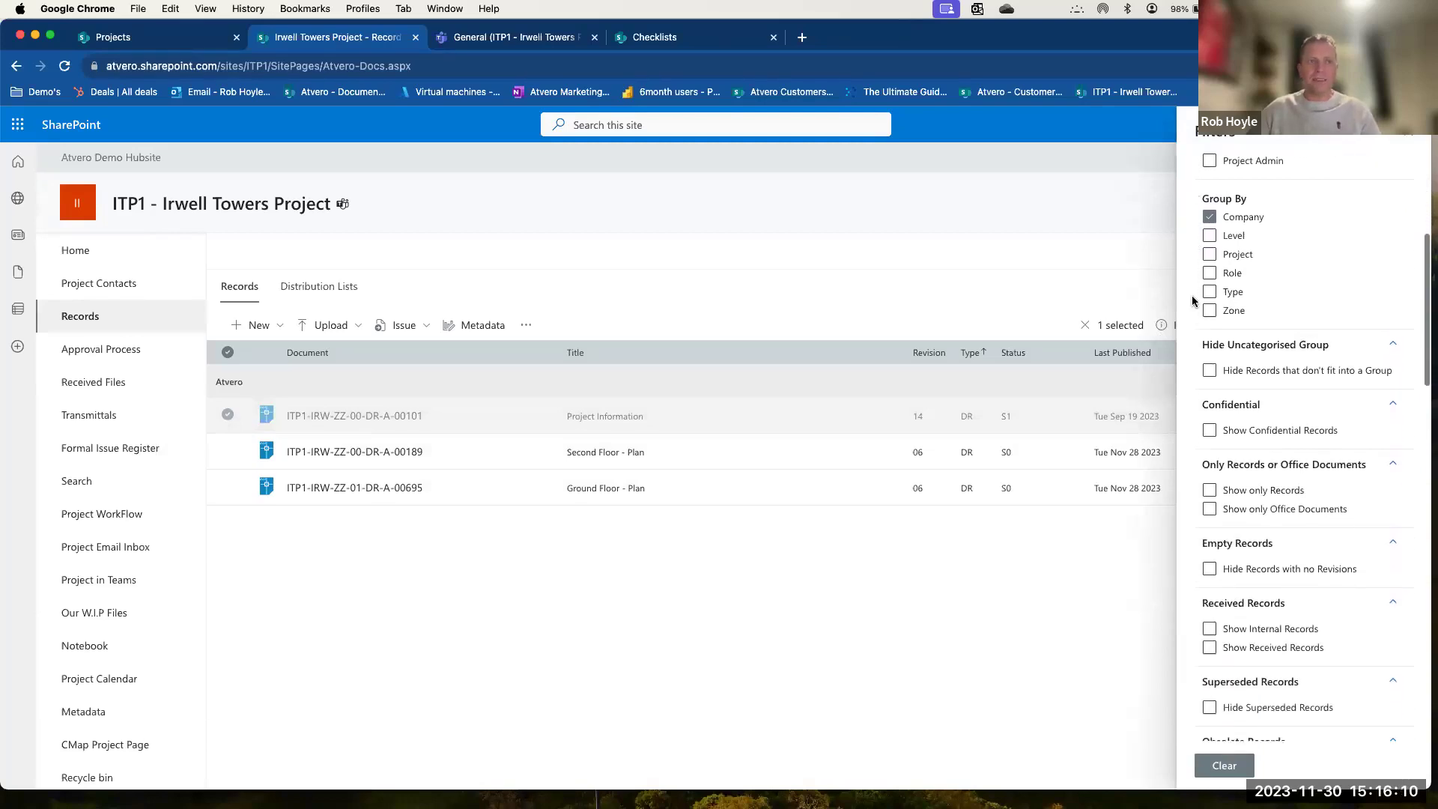
scroll(1193, 301, down, 2)
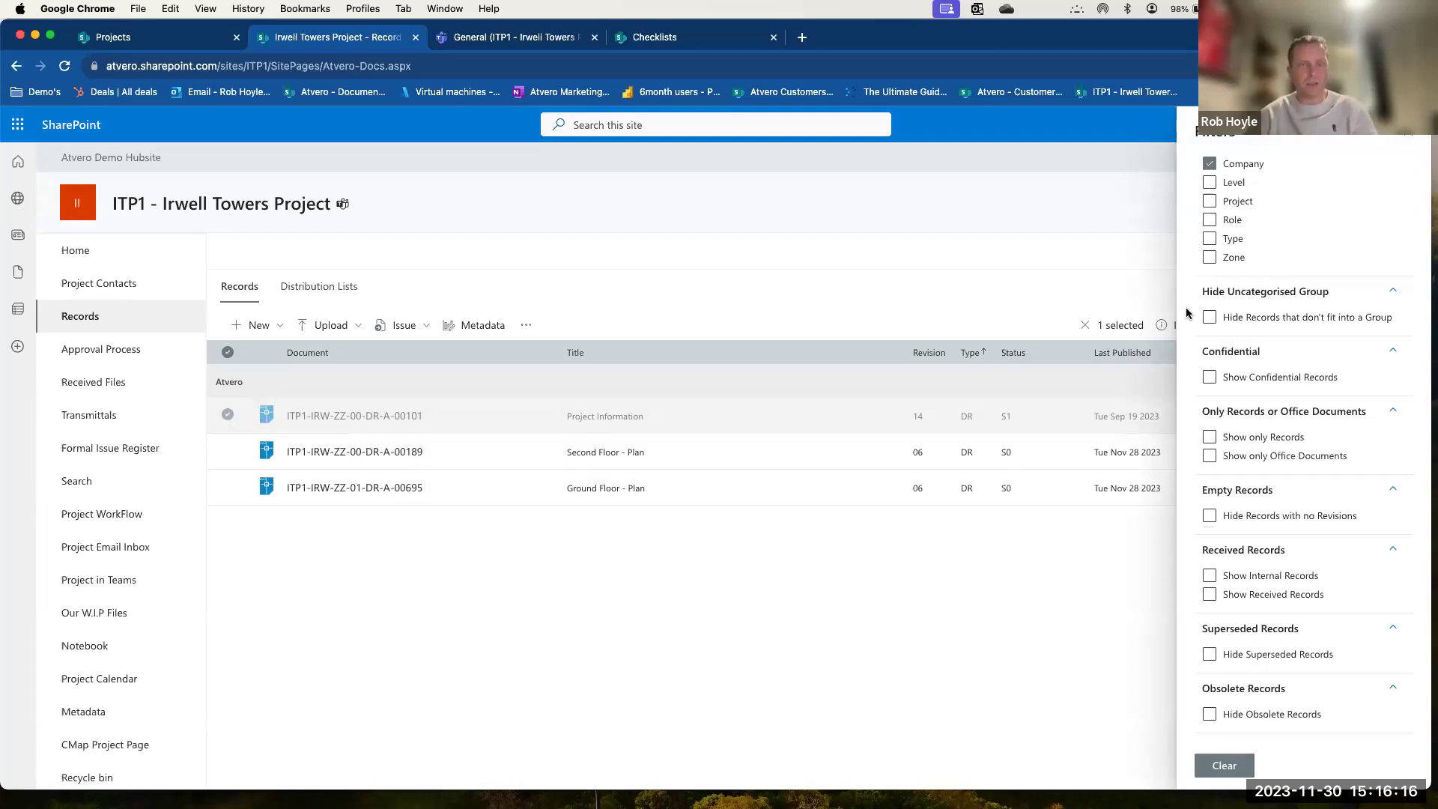
scroll(1199, 313, down, 4)
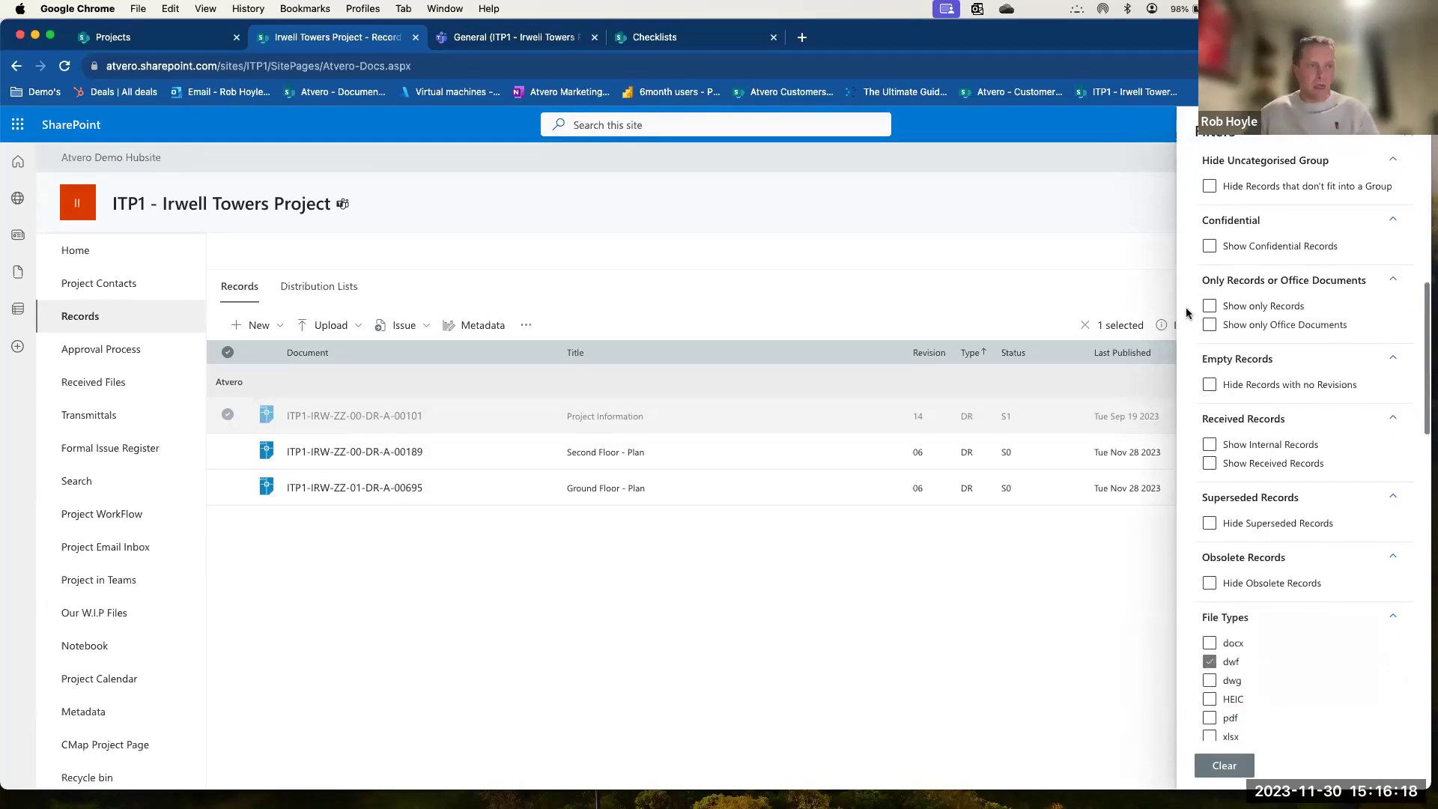
scroll(1217, 477, down, 15)
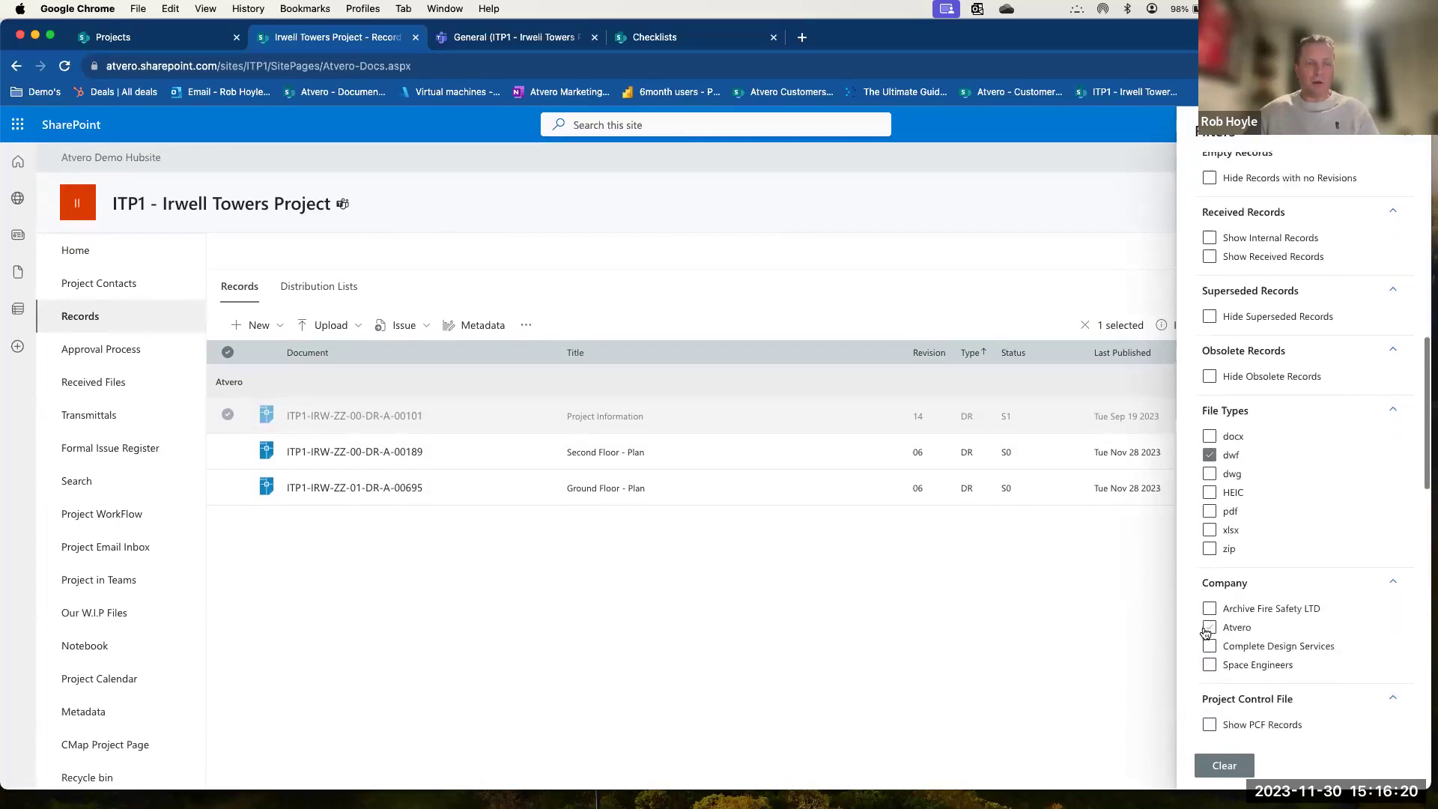
scroll(1206, 633, down, 9)
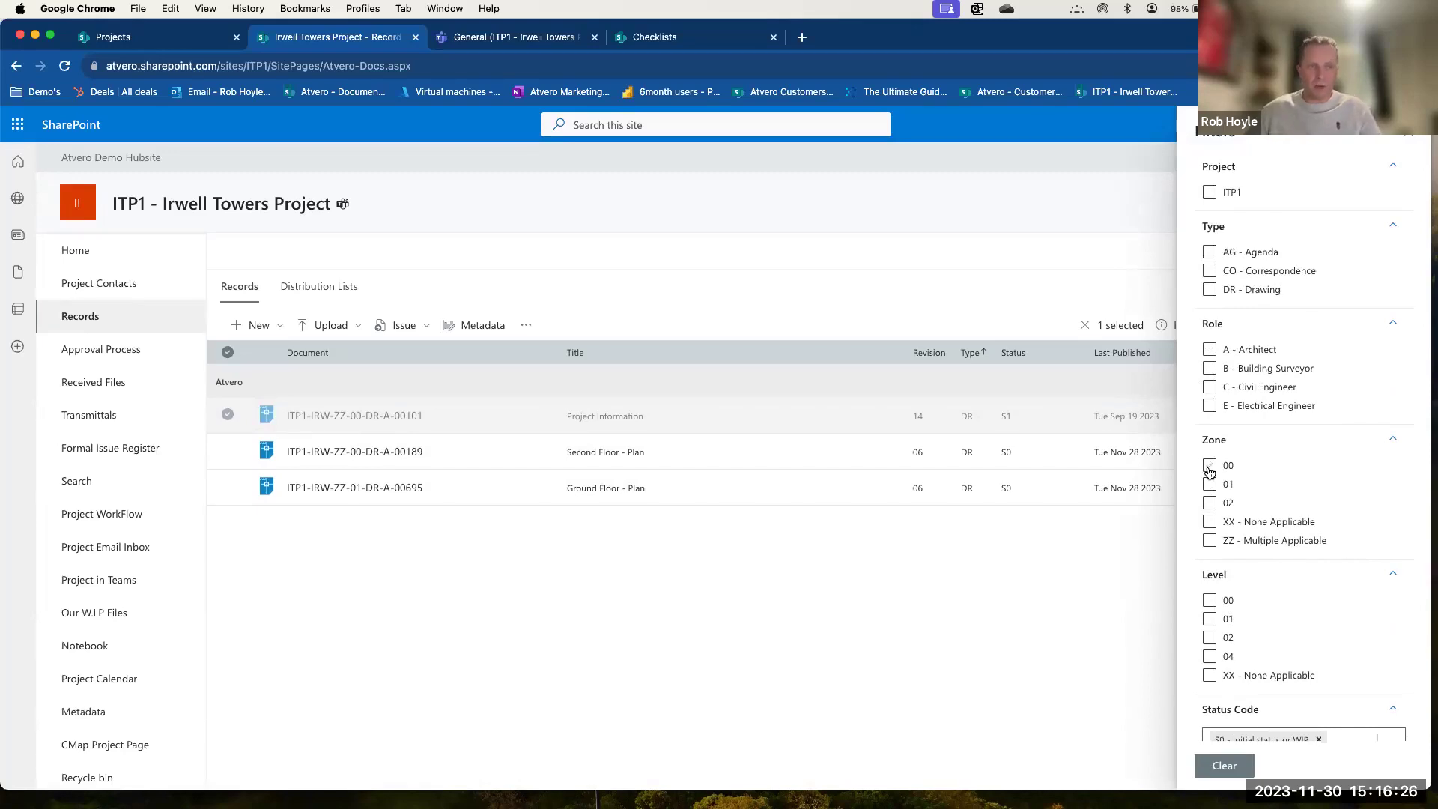
scroll(1194, 499, down, 3)
scroll(1194, 499, down, 3)
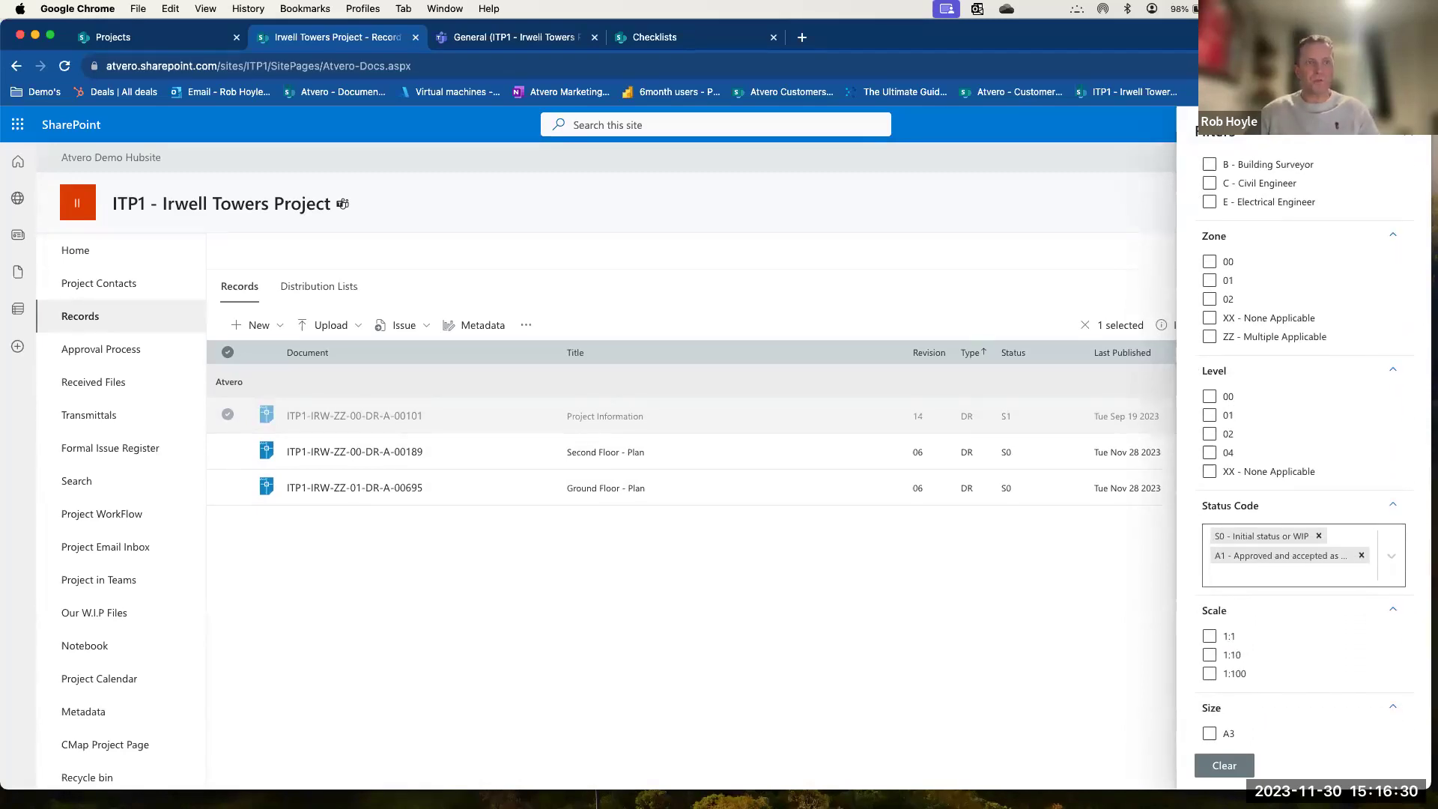
click(1409, 135)
Apply the By Company view to the project records.
click(1322, 325)
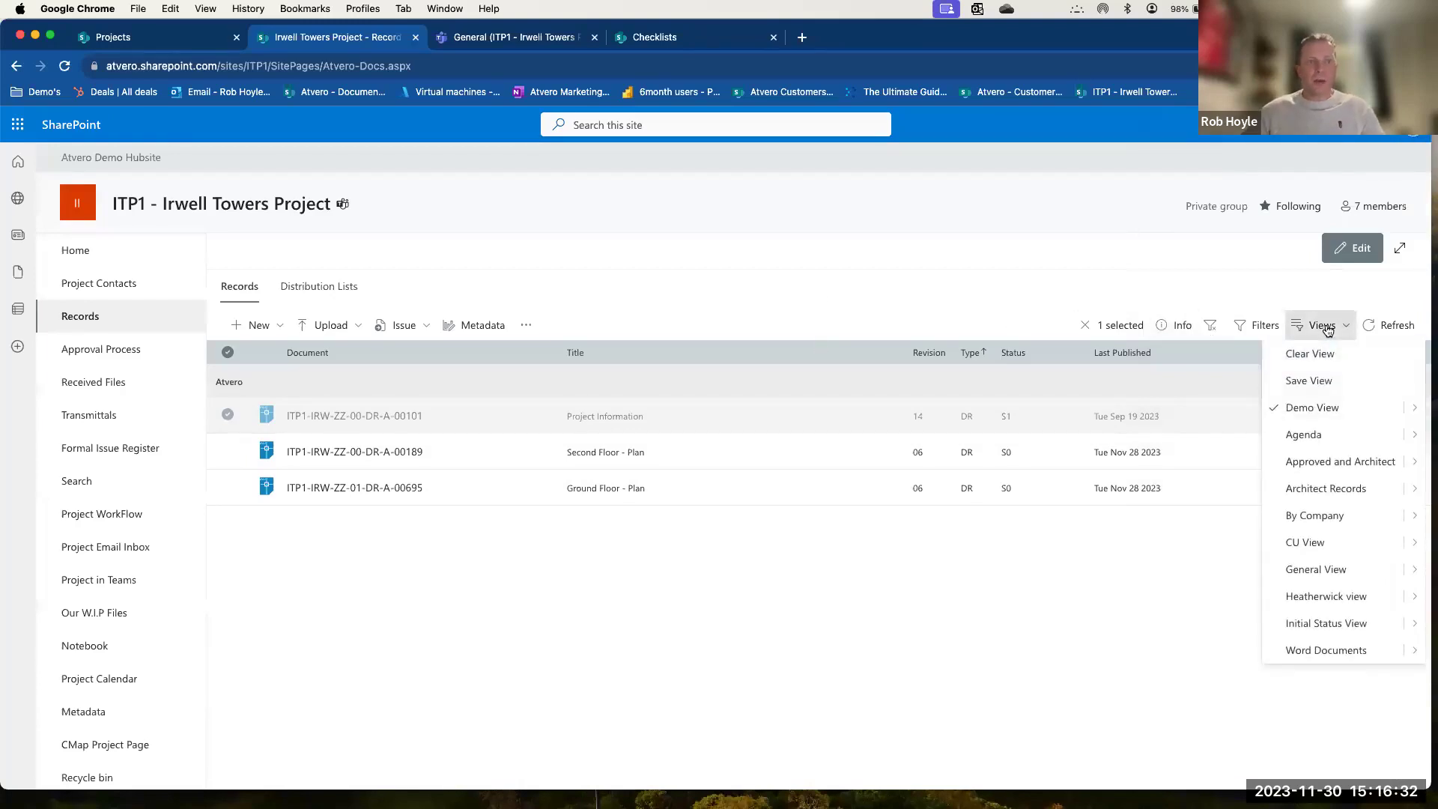
click(1319, 517)
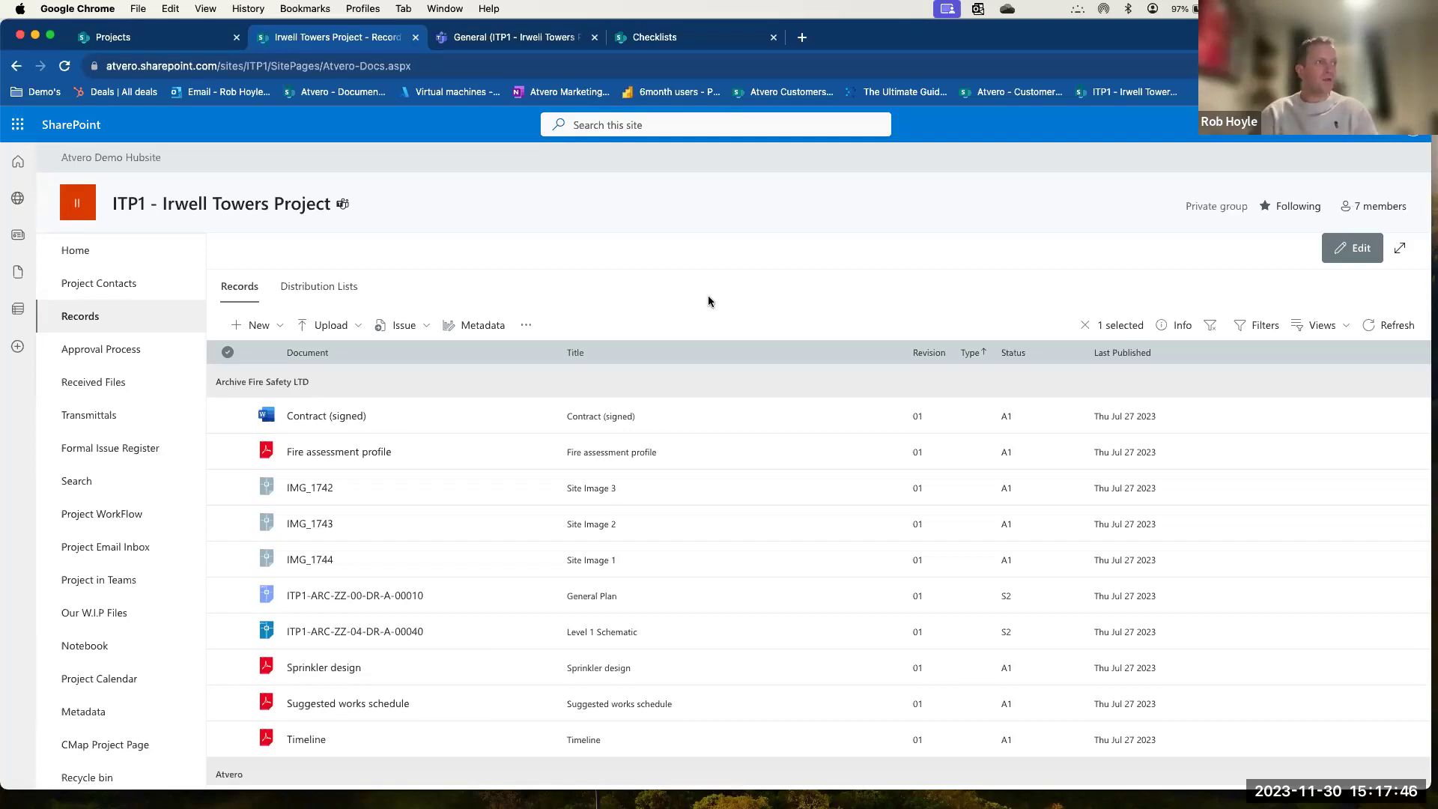
Add the drawing files to a Files From Us upload and remove ITP1-IRW-ZZ-01-DR-A-006944 and R101-ATV-ZZ-01-DR-A-00027.
click(360, 326)
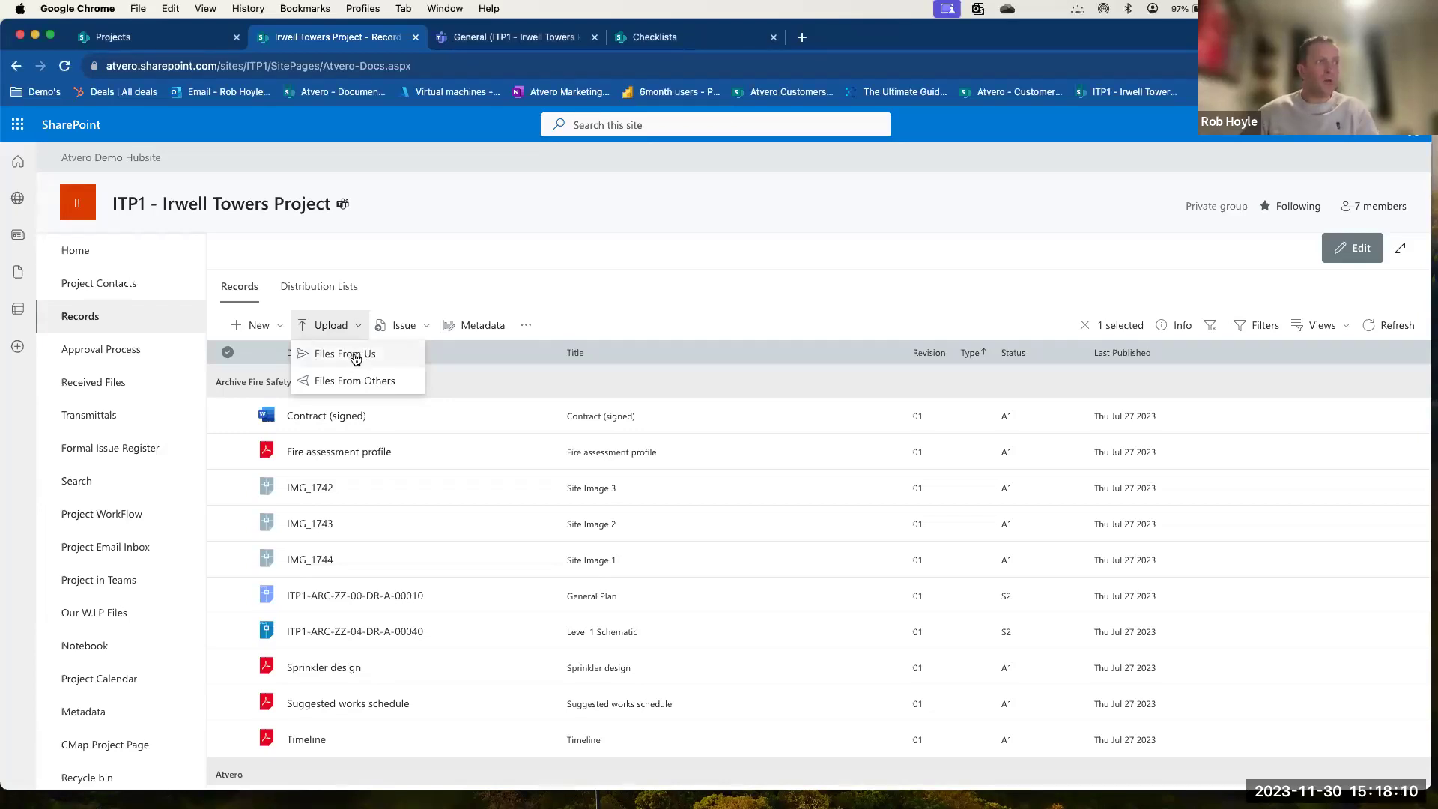
click(355, 358)
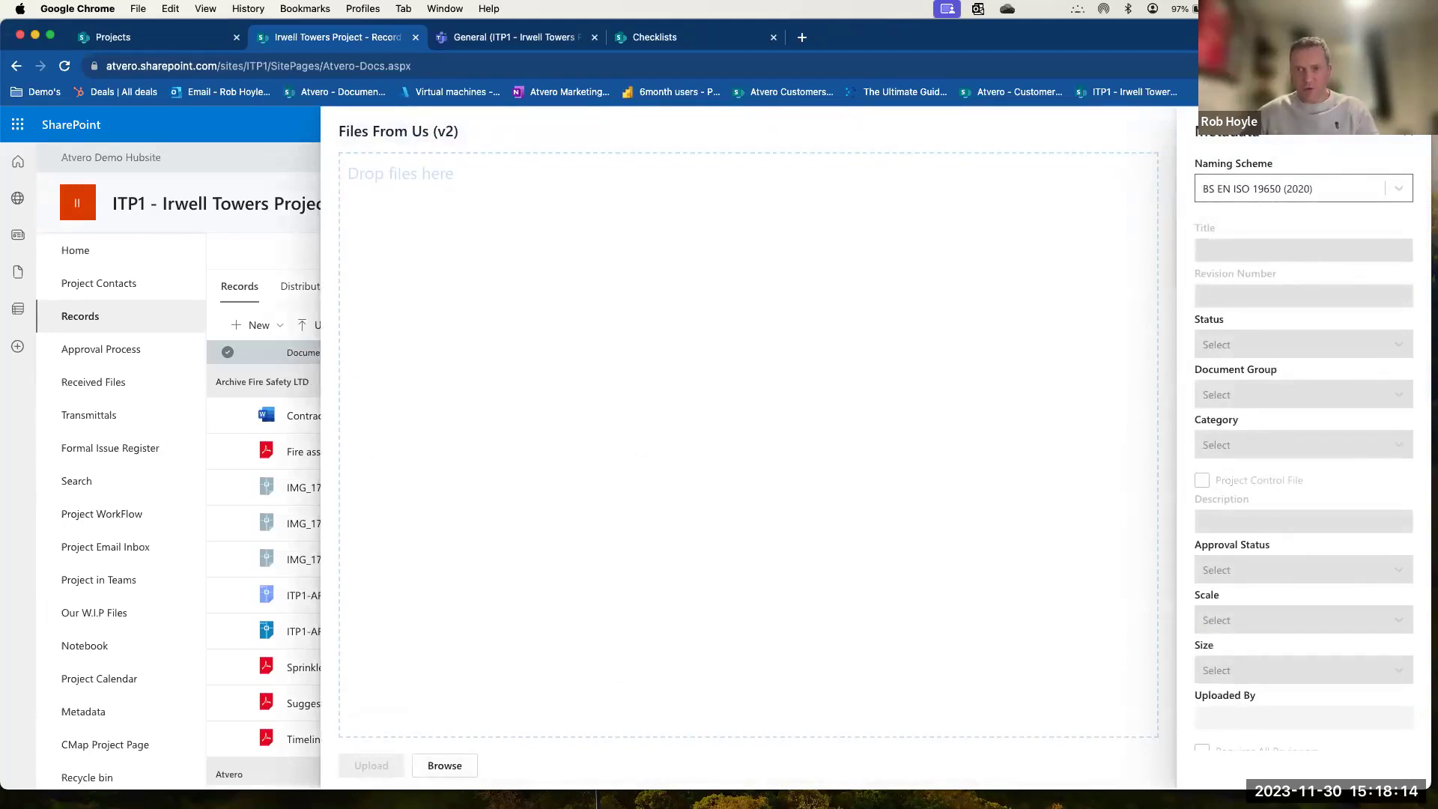
mouse_move(1142, 264)
mouse_down()
mouse_move(728, 206)
mouse_move(520, 257)
mouse_up()
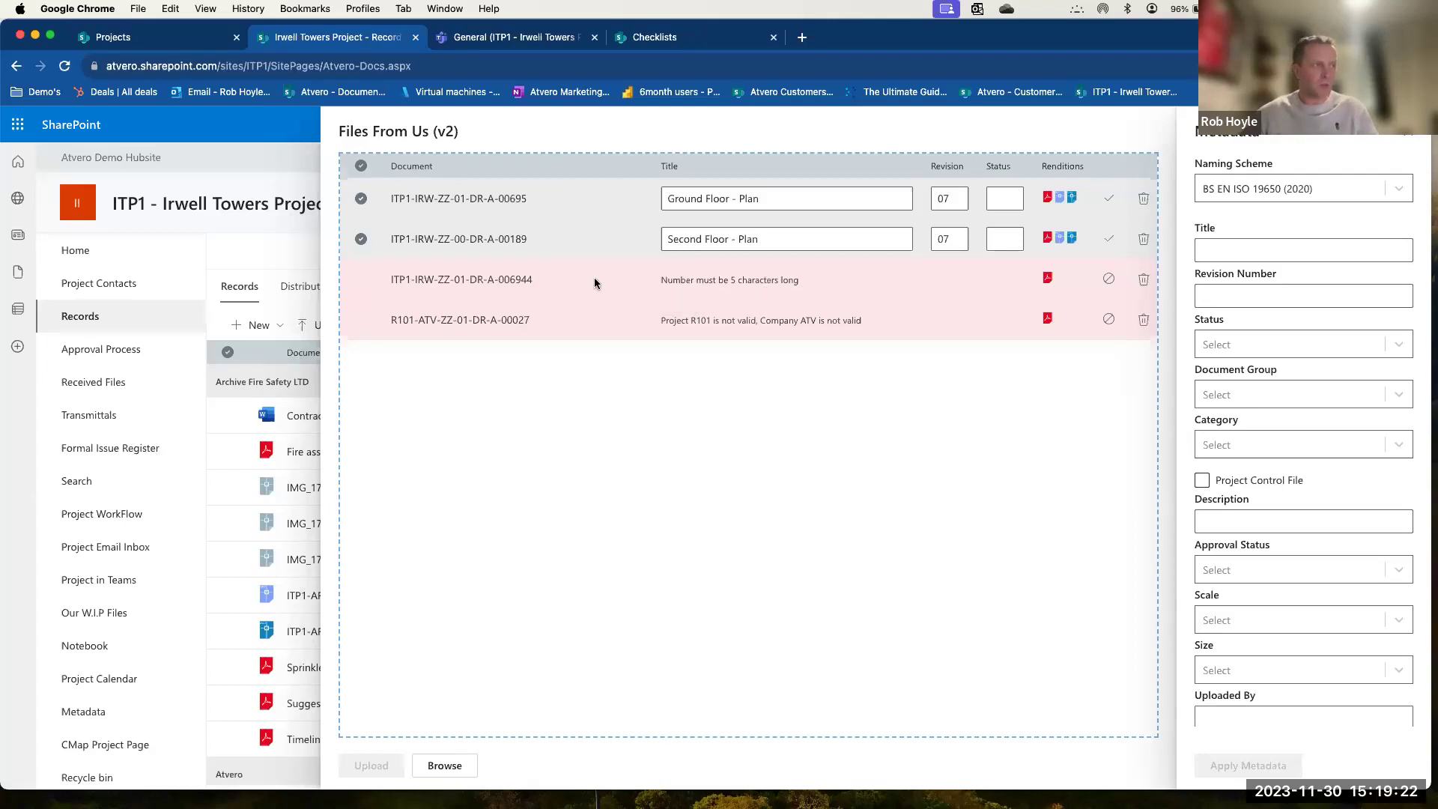
click(1144, 282)
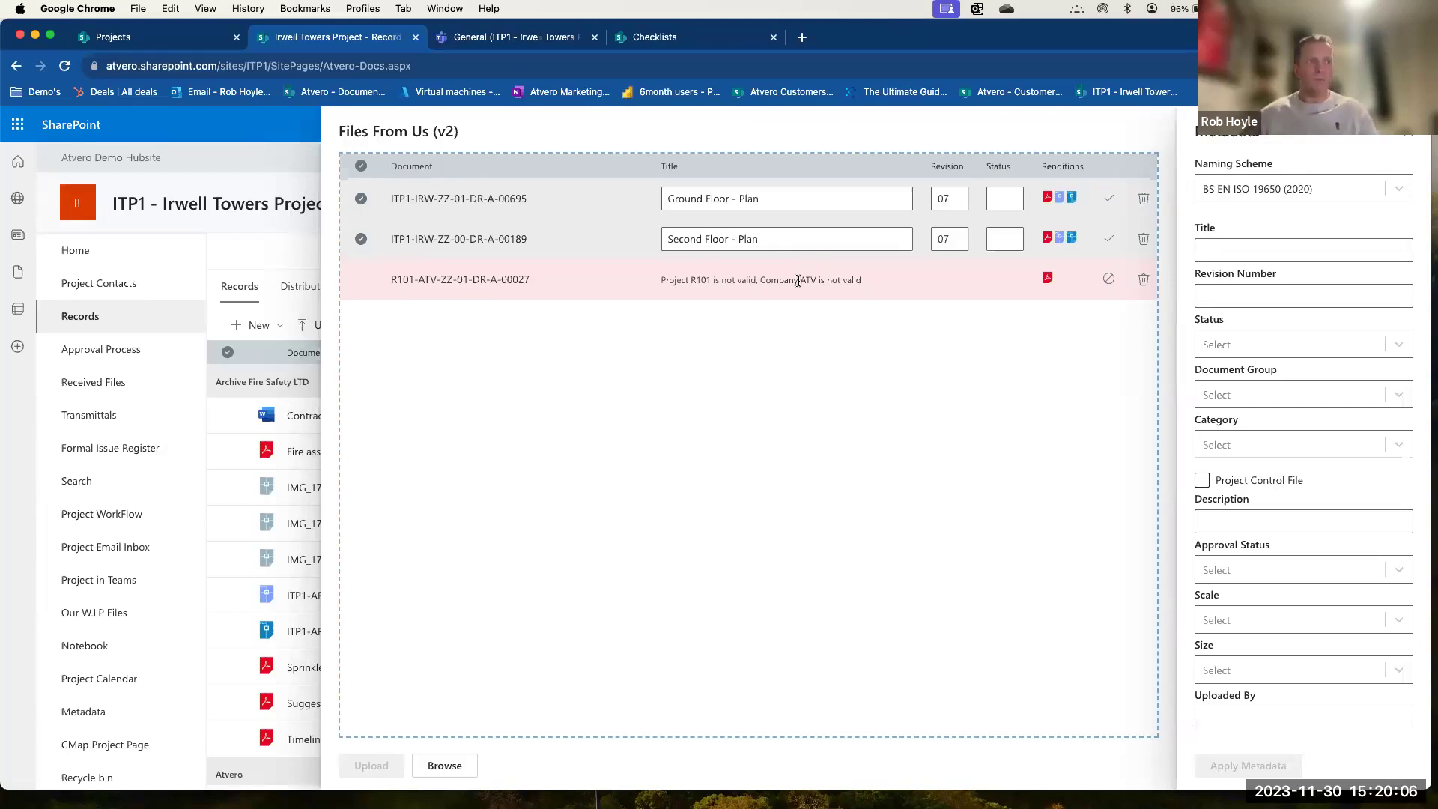
click(1143, 280)
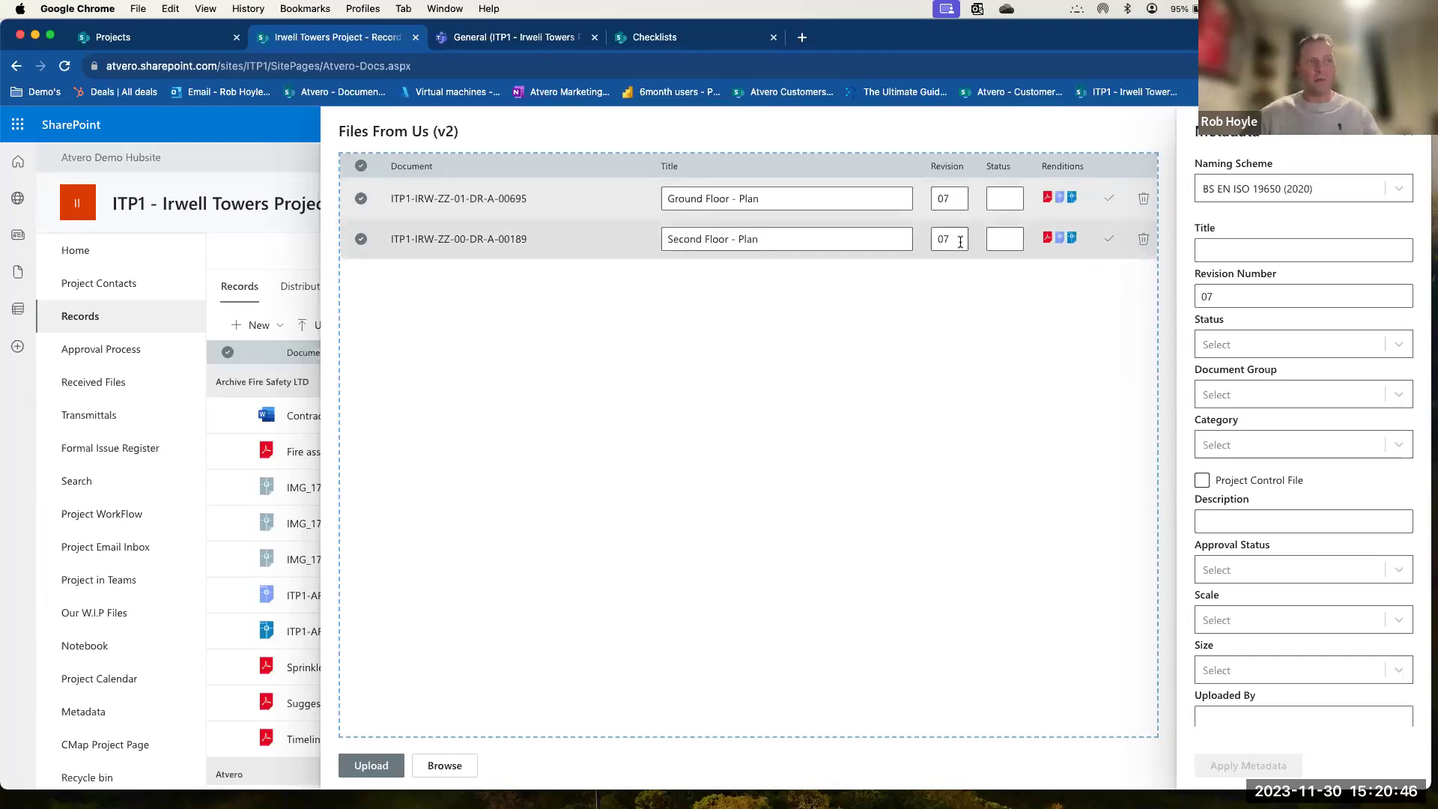
Re-enter revision 07 for the Ground Floor plan and apply status S0 Initial status or WIP to both drawings.
click(959, 197)
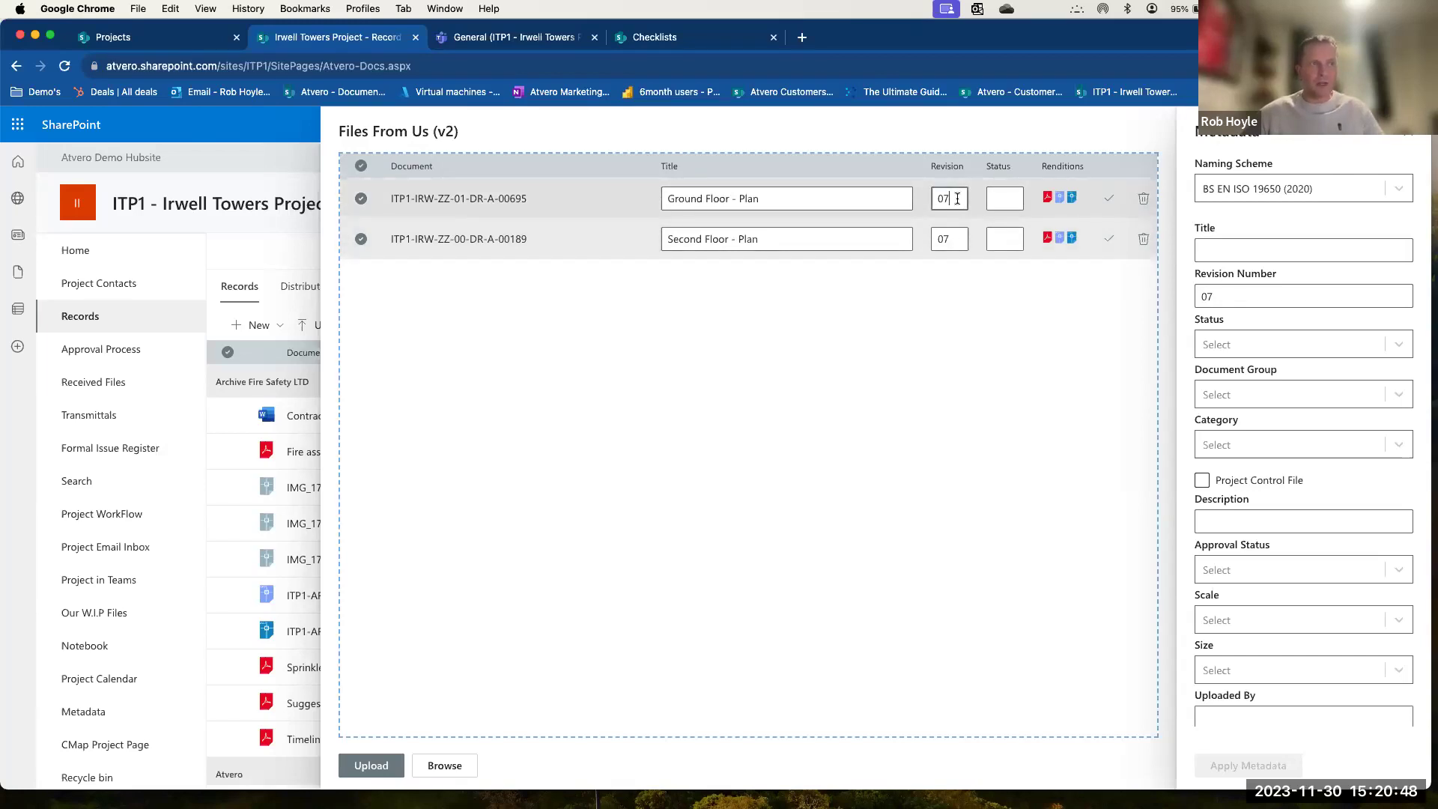
key(BackSpace)
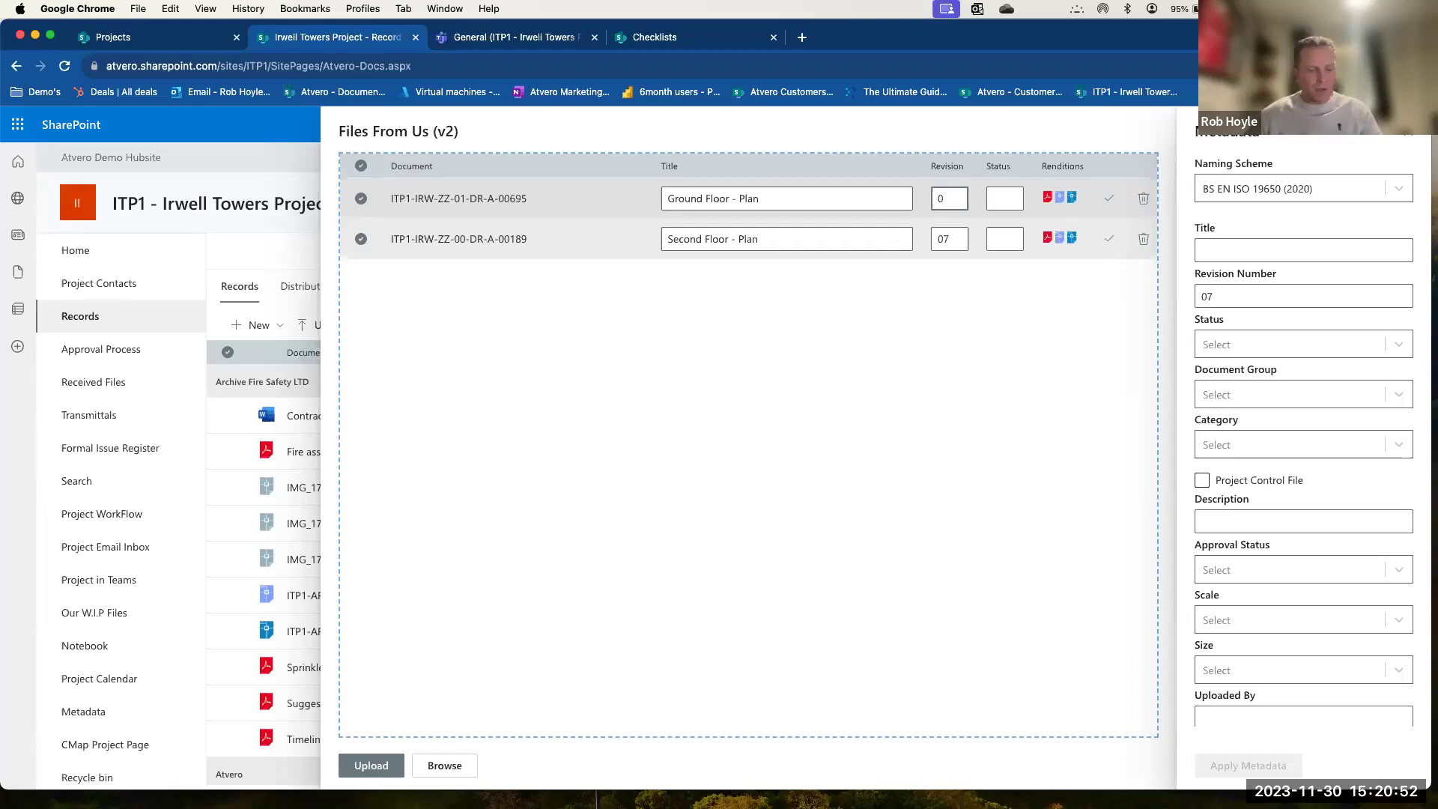
text(7)
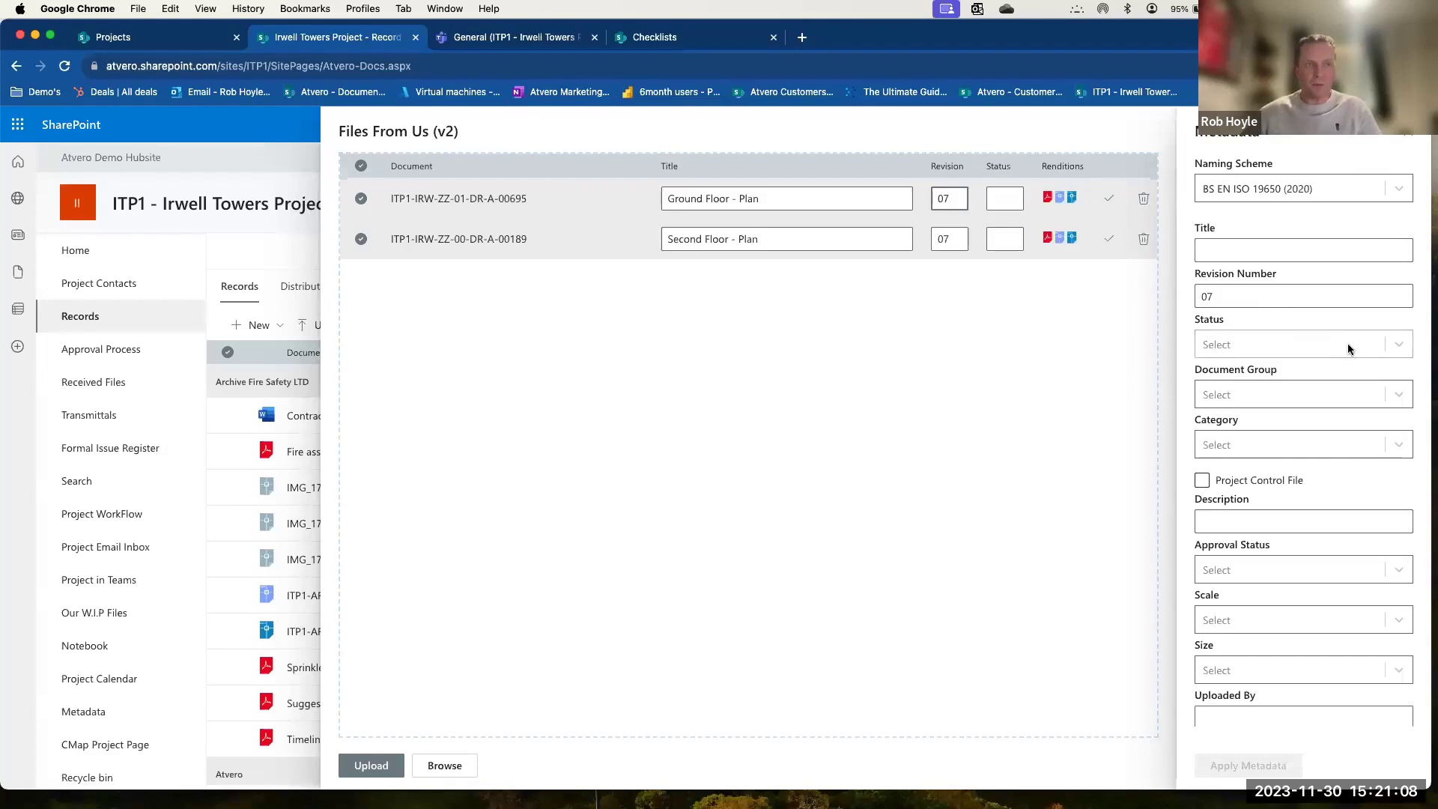
click(1399, 348)
click(1271, 472)
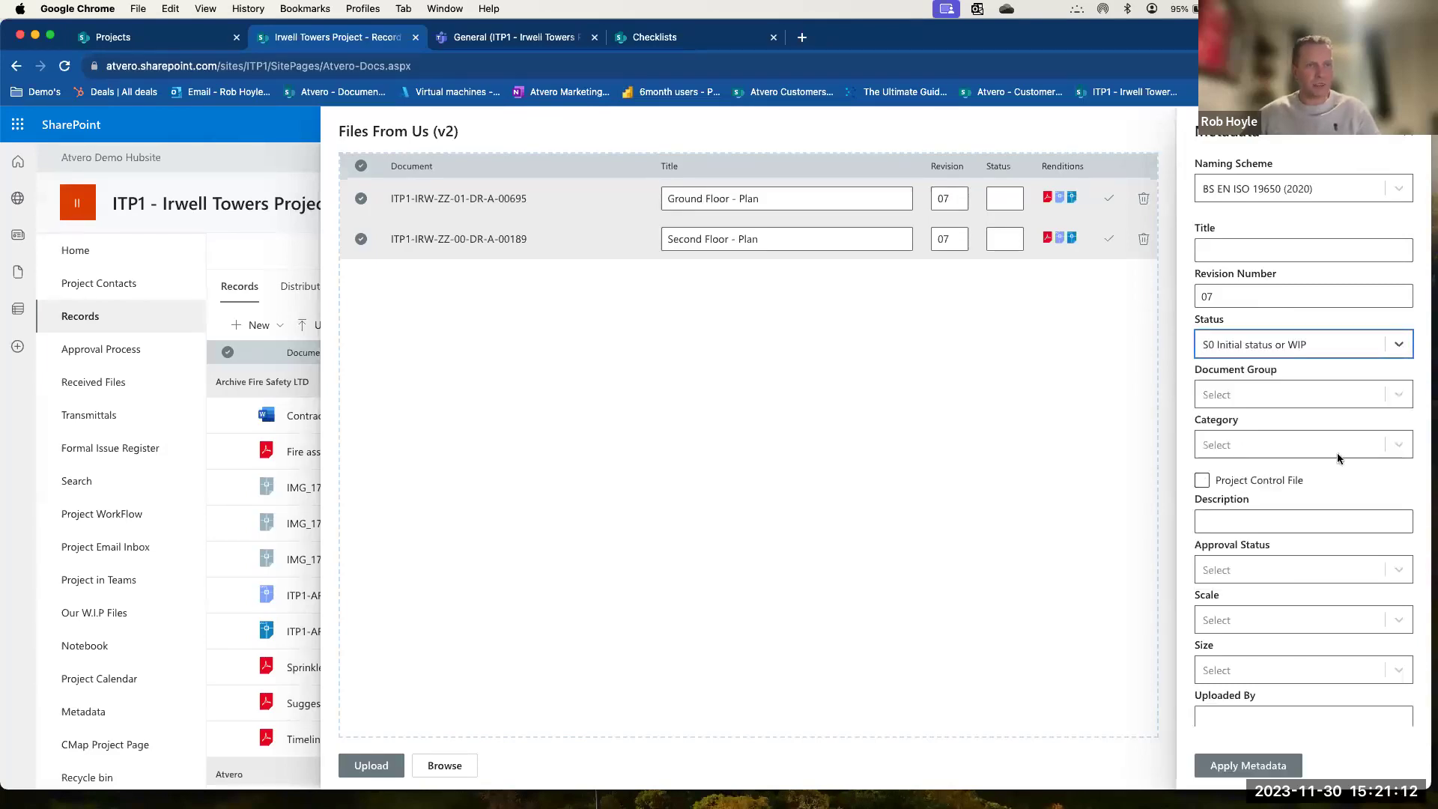
click(1274, 766)
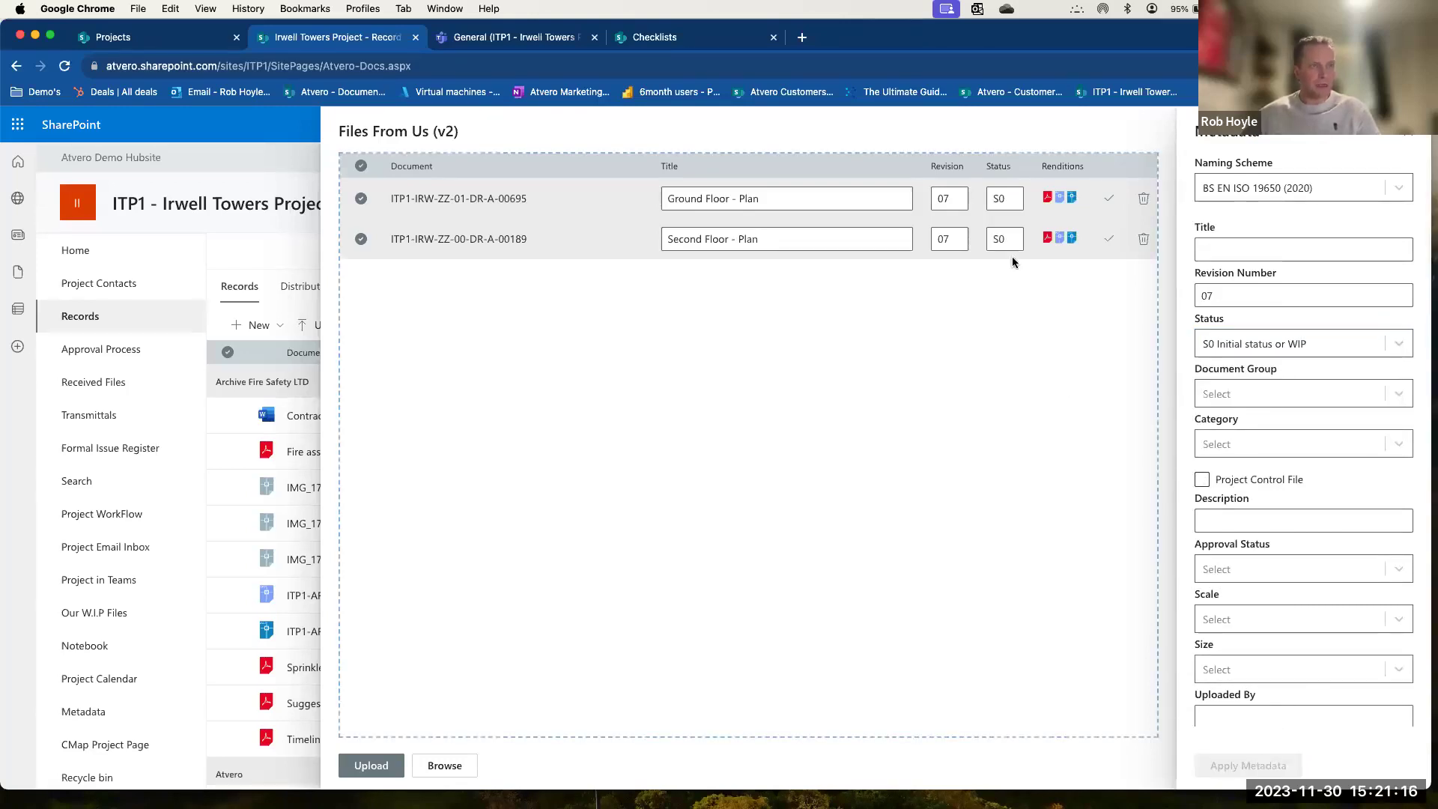
Review the remaining metadata fields, then upload both floor plan drawings to the project records and dismiss the upload form.
scroll(1319, 538, down, 2)
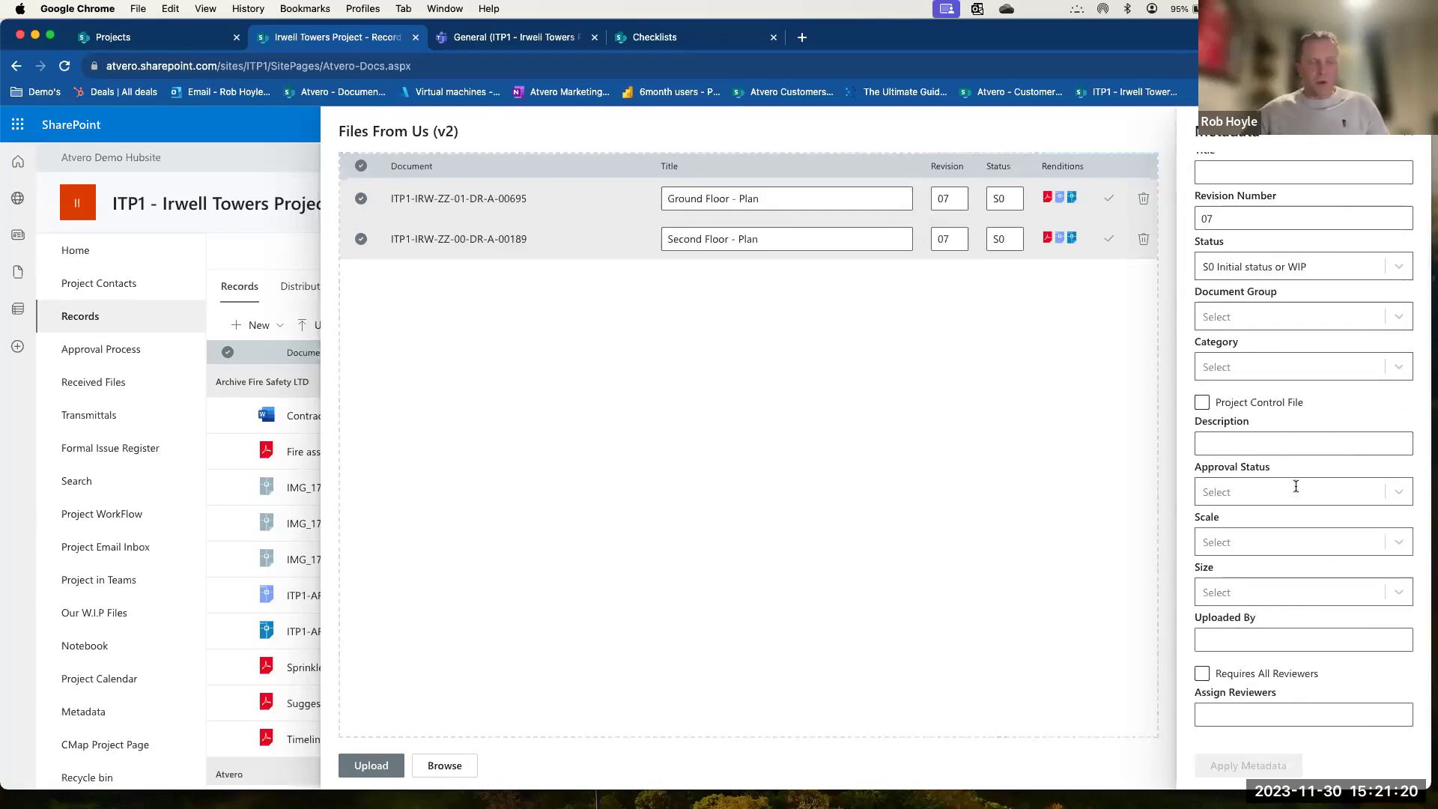
scroll(1292, 342, up, 2)
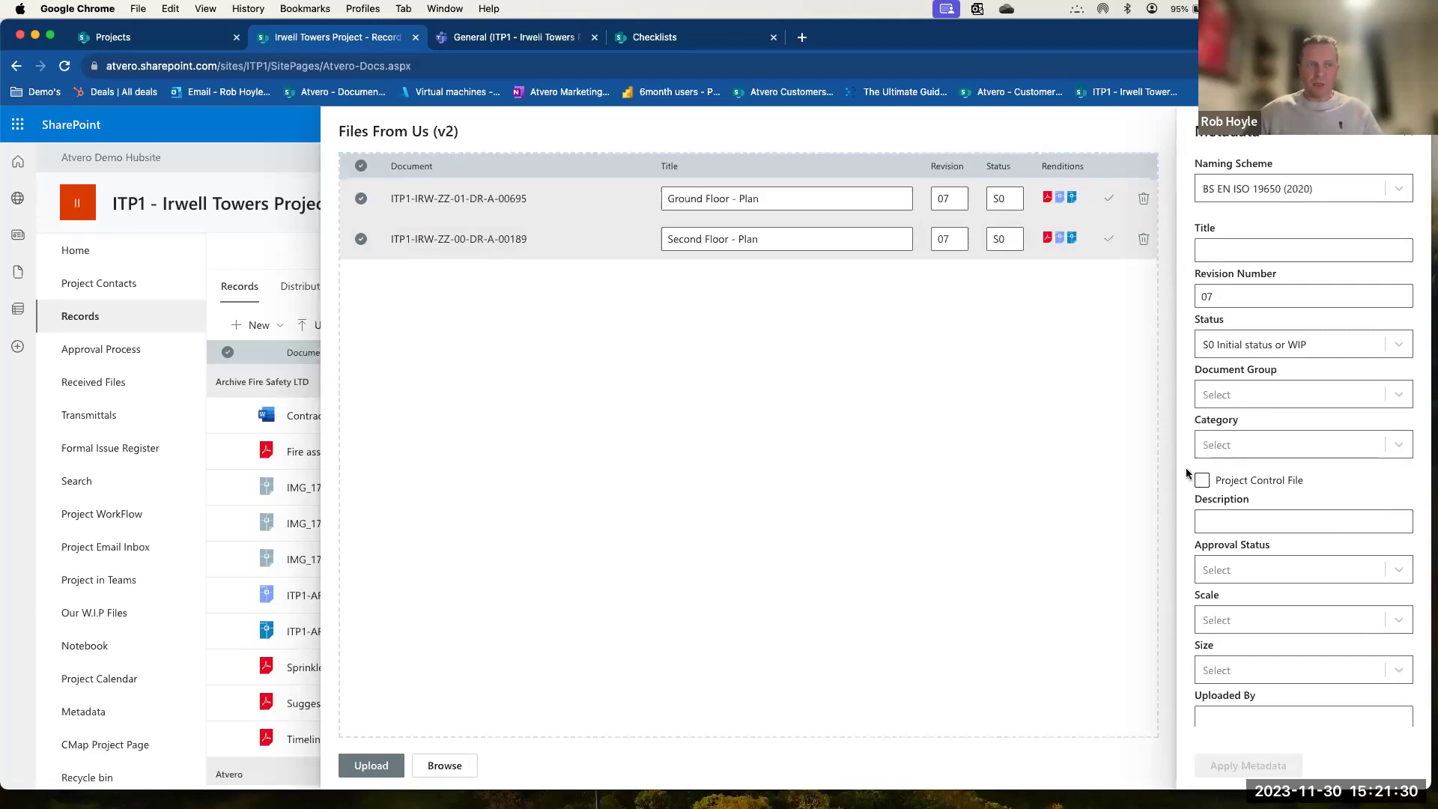
scroll(1188, 477, down, 2)
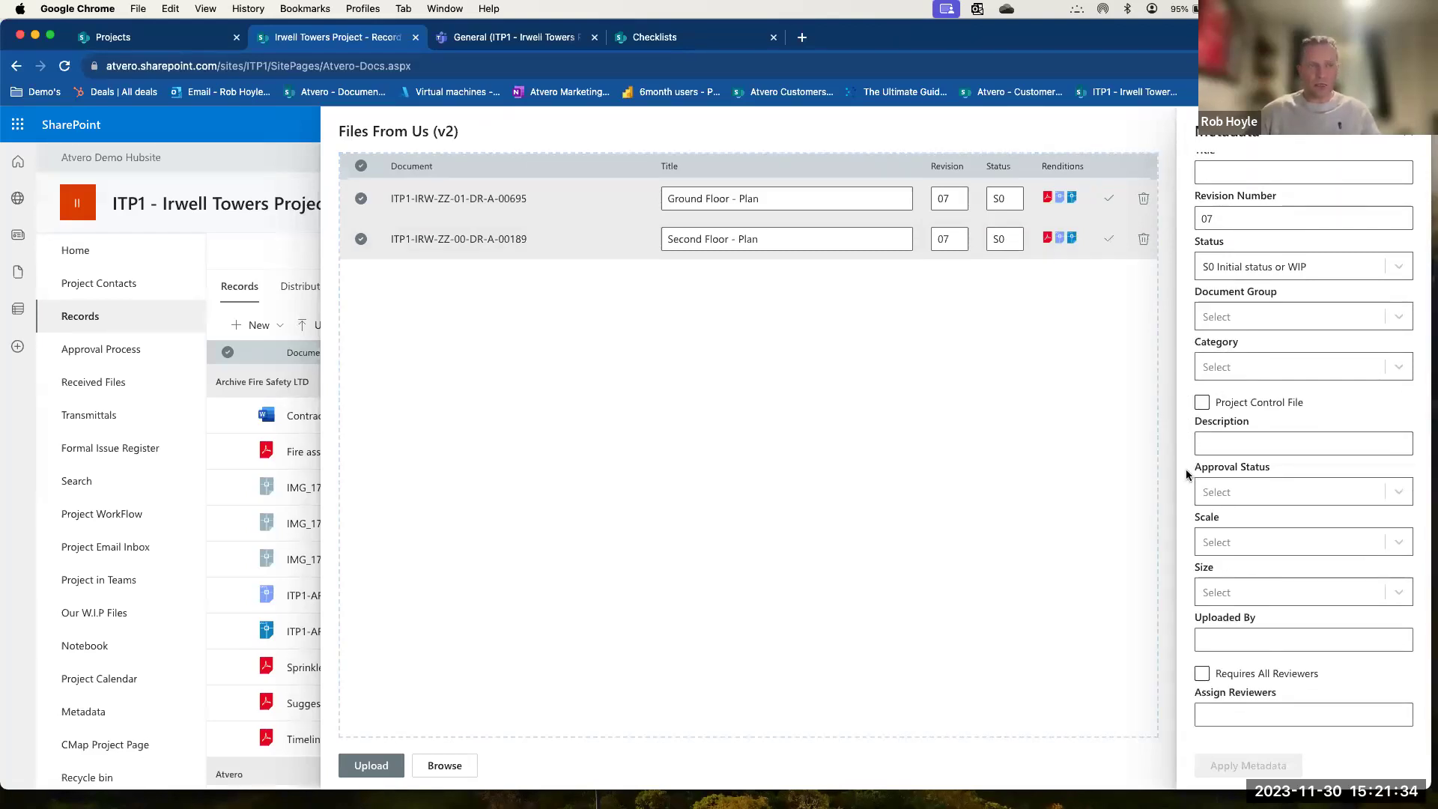
scroll(1186, 474, up, 2)
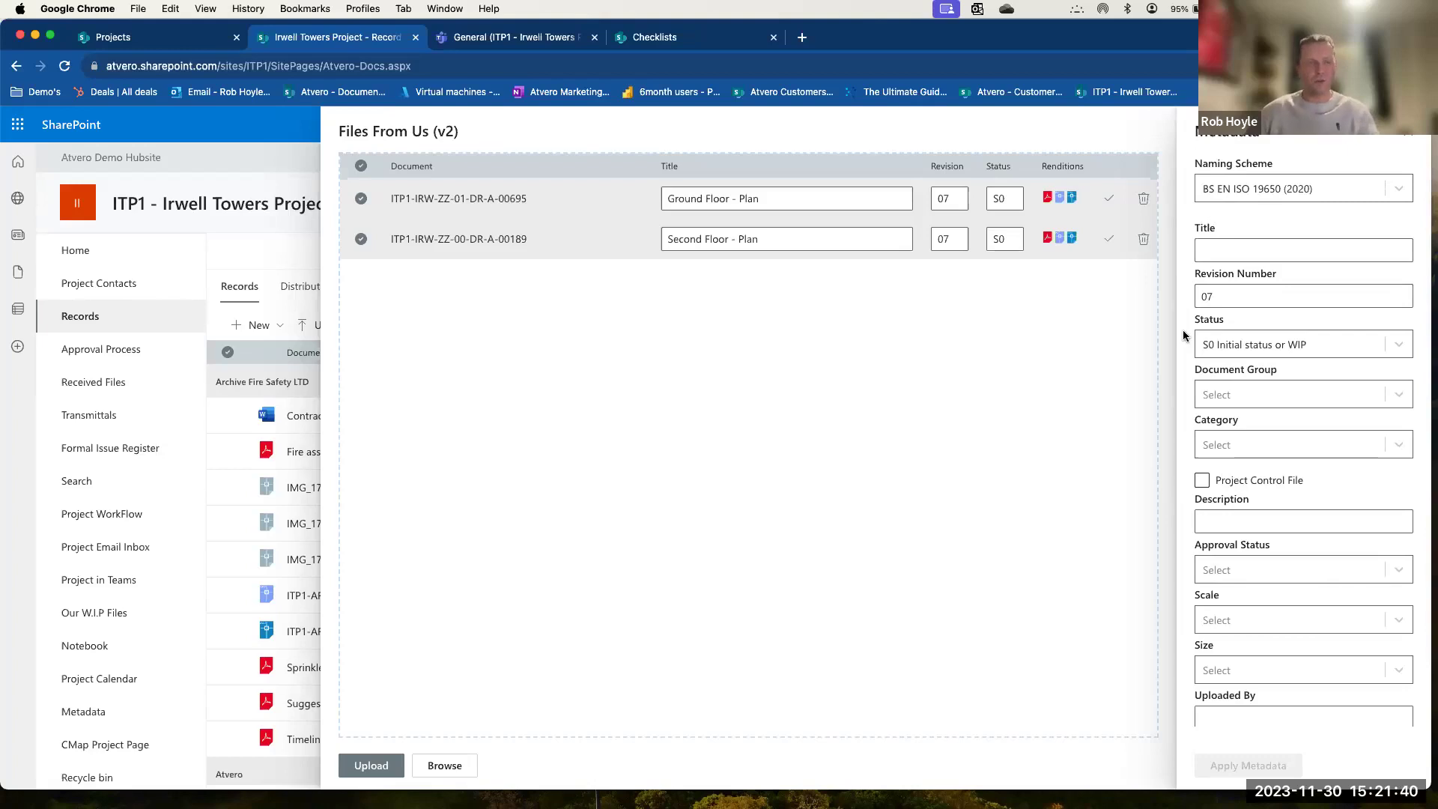
scroll(1182, 344, down, 3)
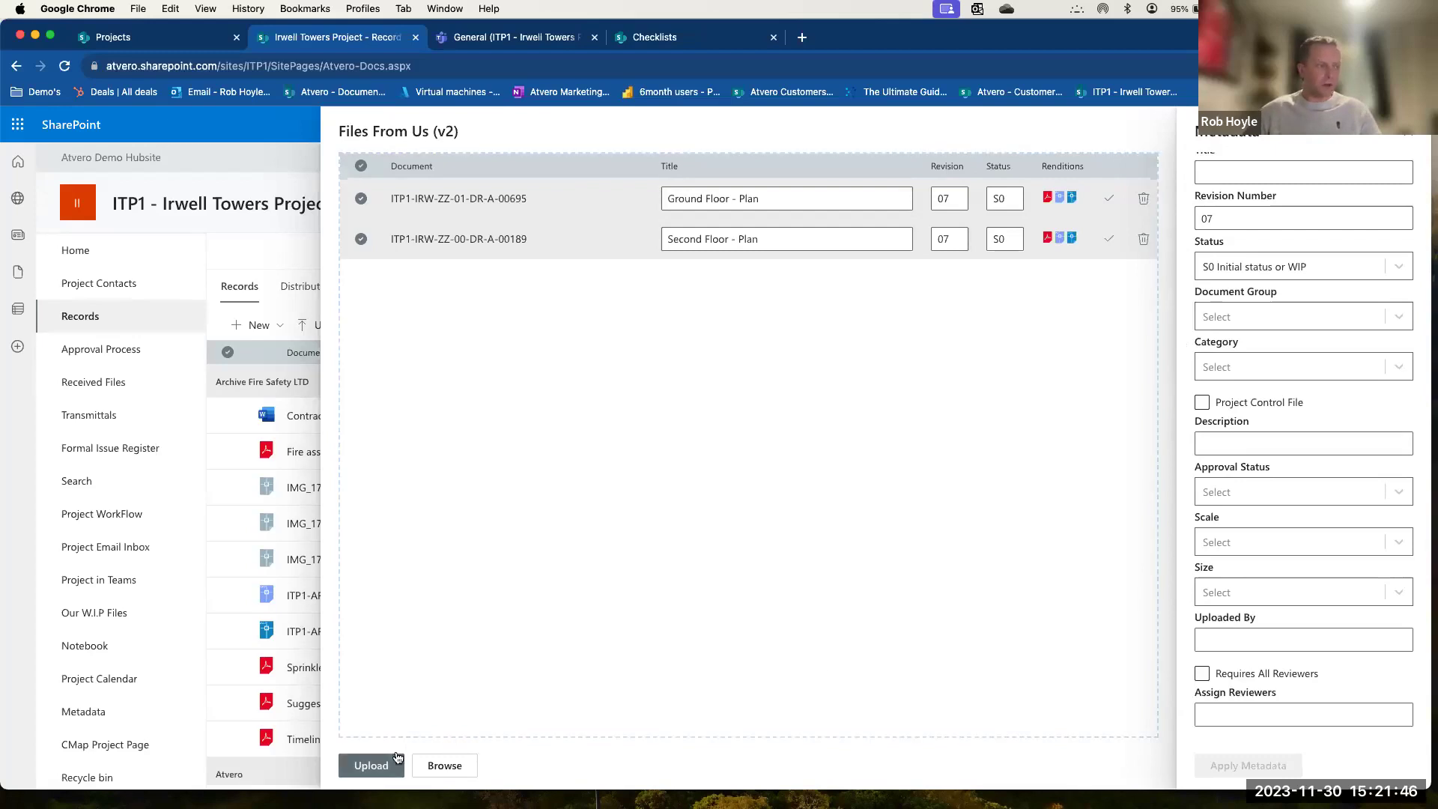
click(372, 765)
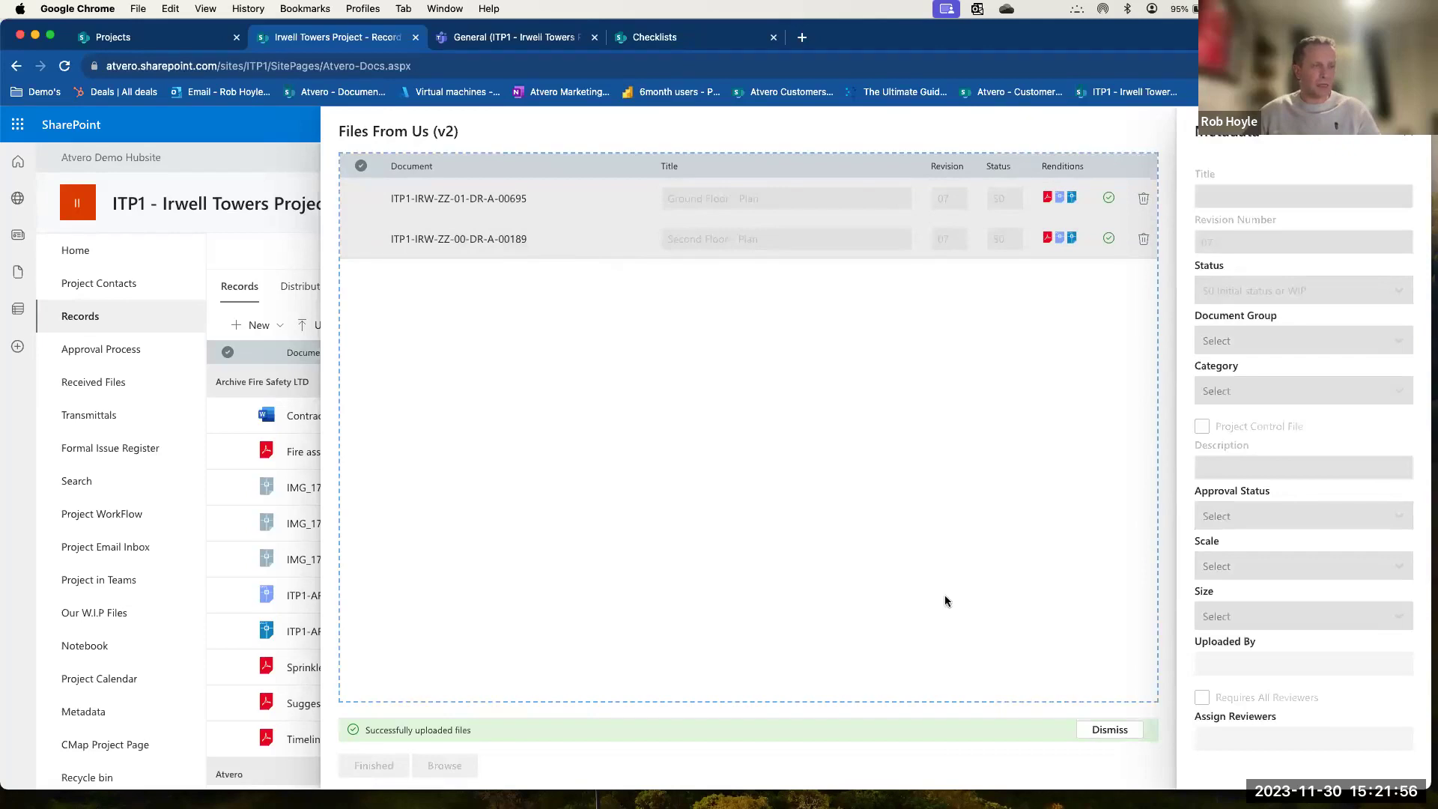
click(1111, 731)
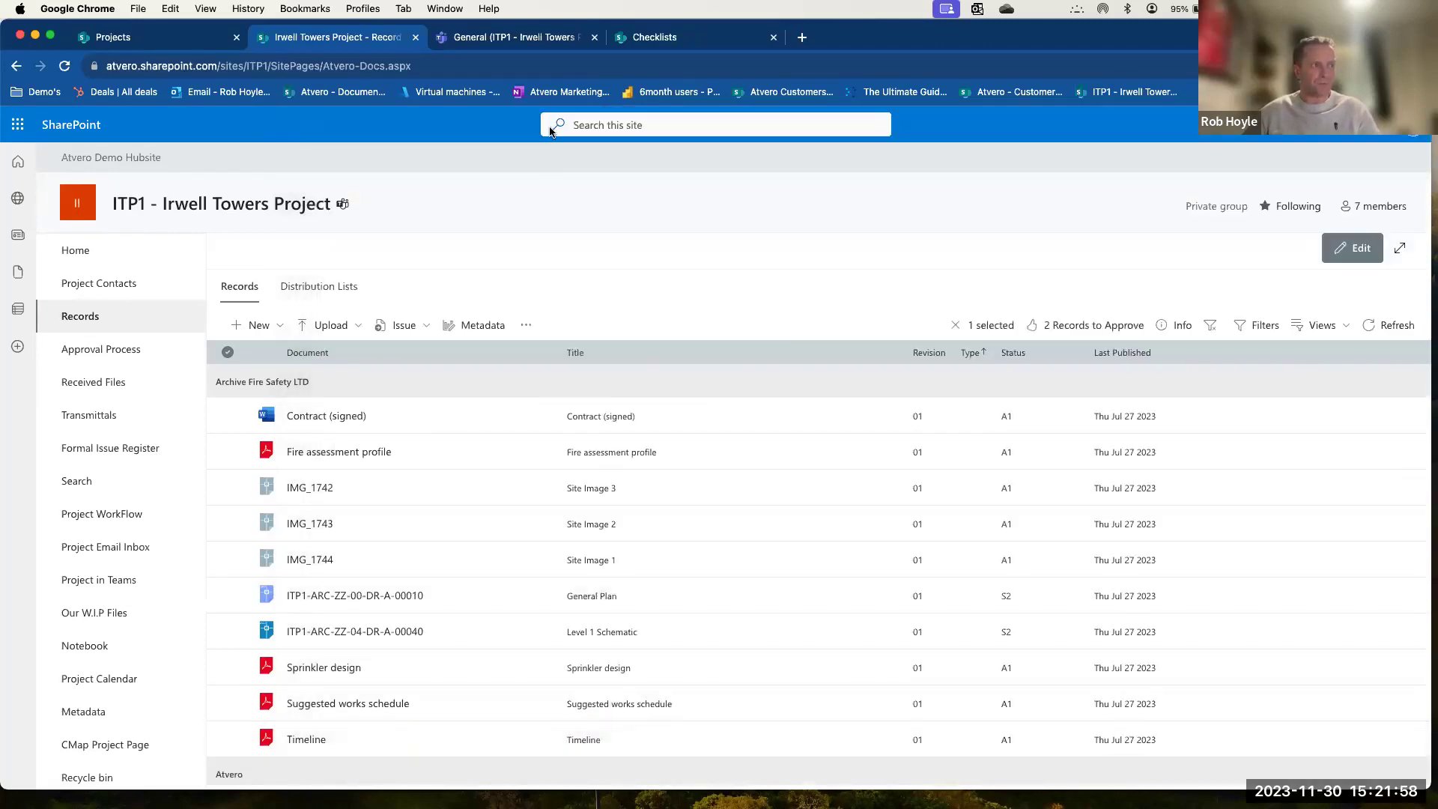
Start a Files From Others upload with sending company Complete Design Services, received method Download and received reference Com123.
click(359, 327)
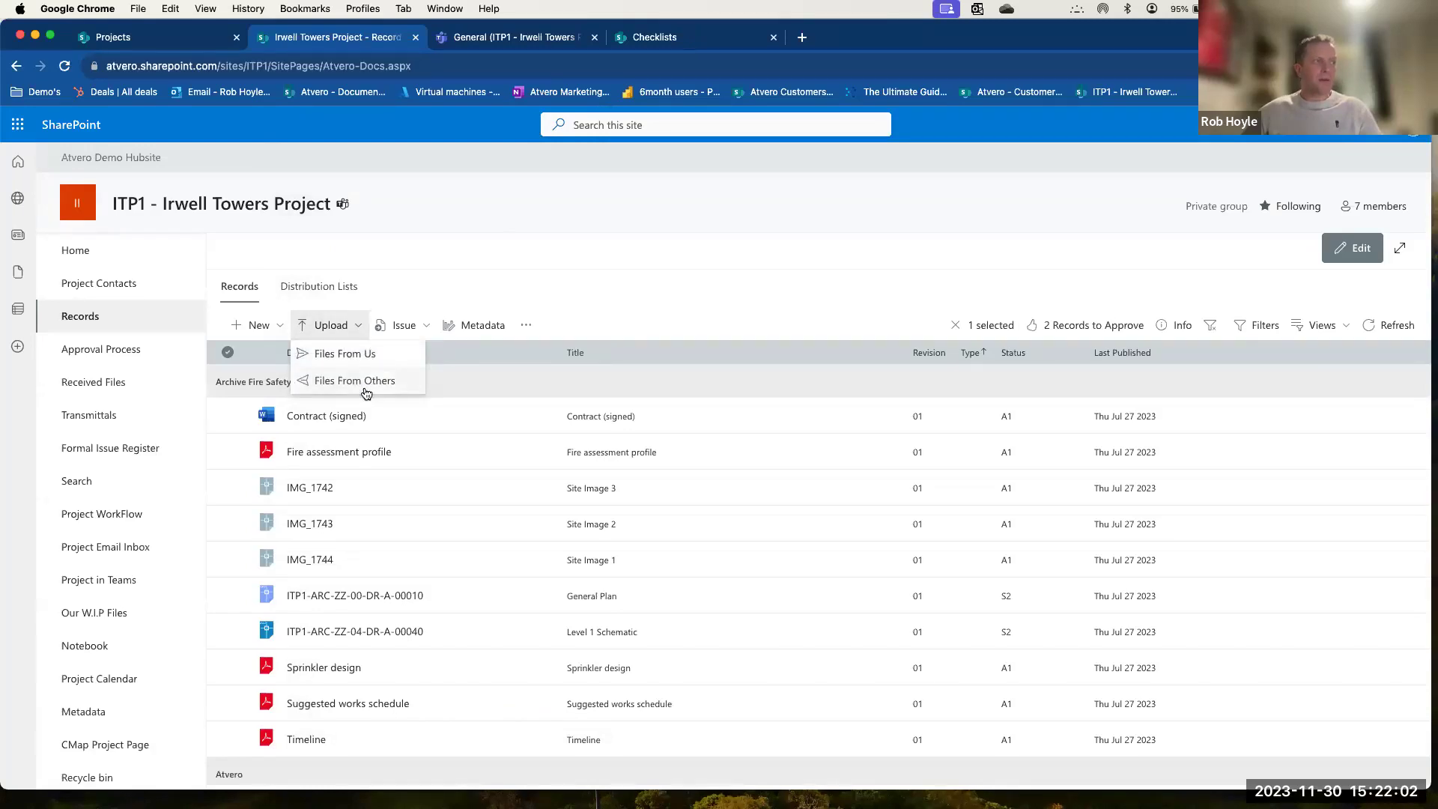
click(370, 382)
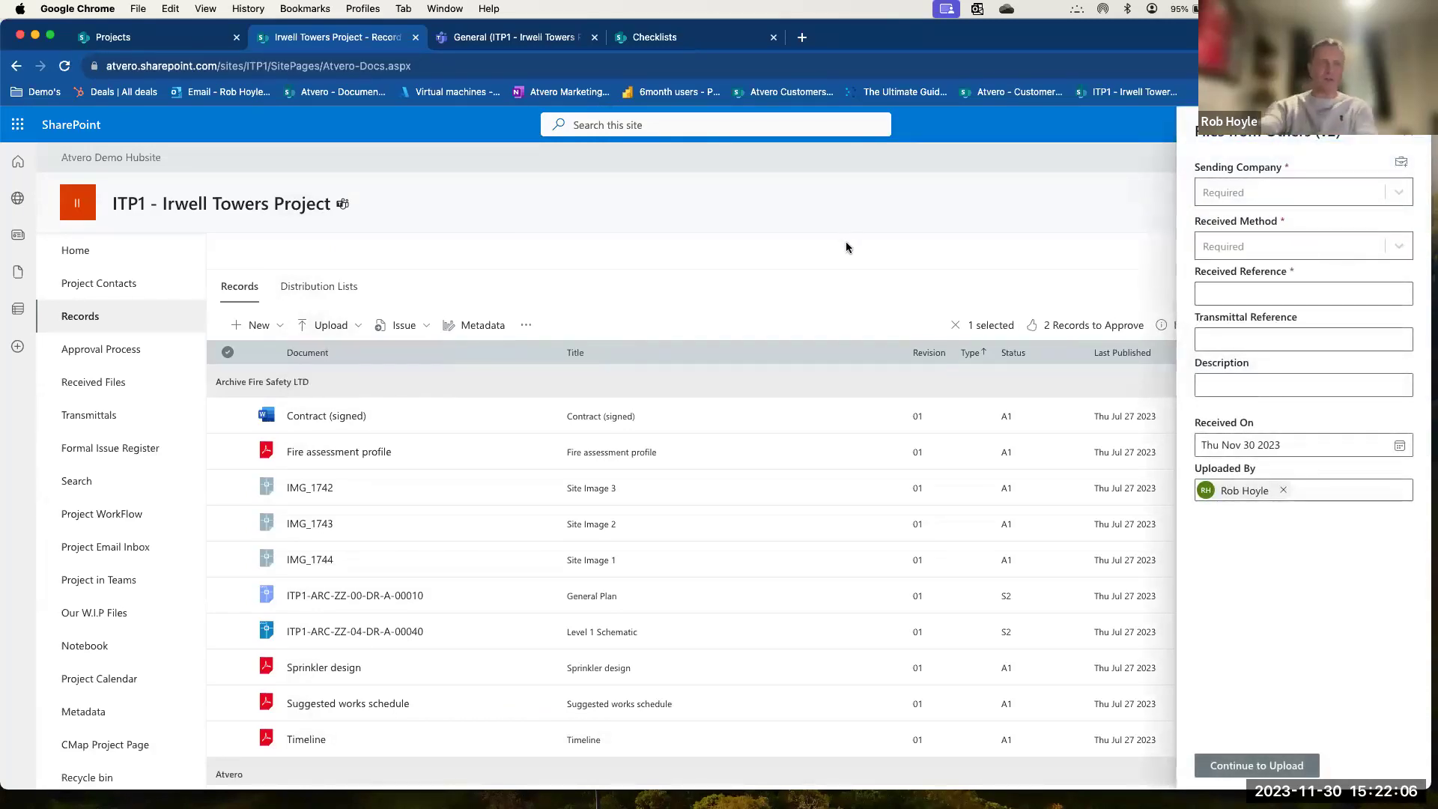
click(1266, 196)
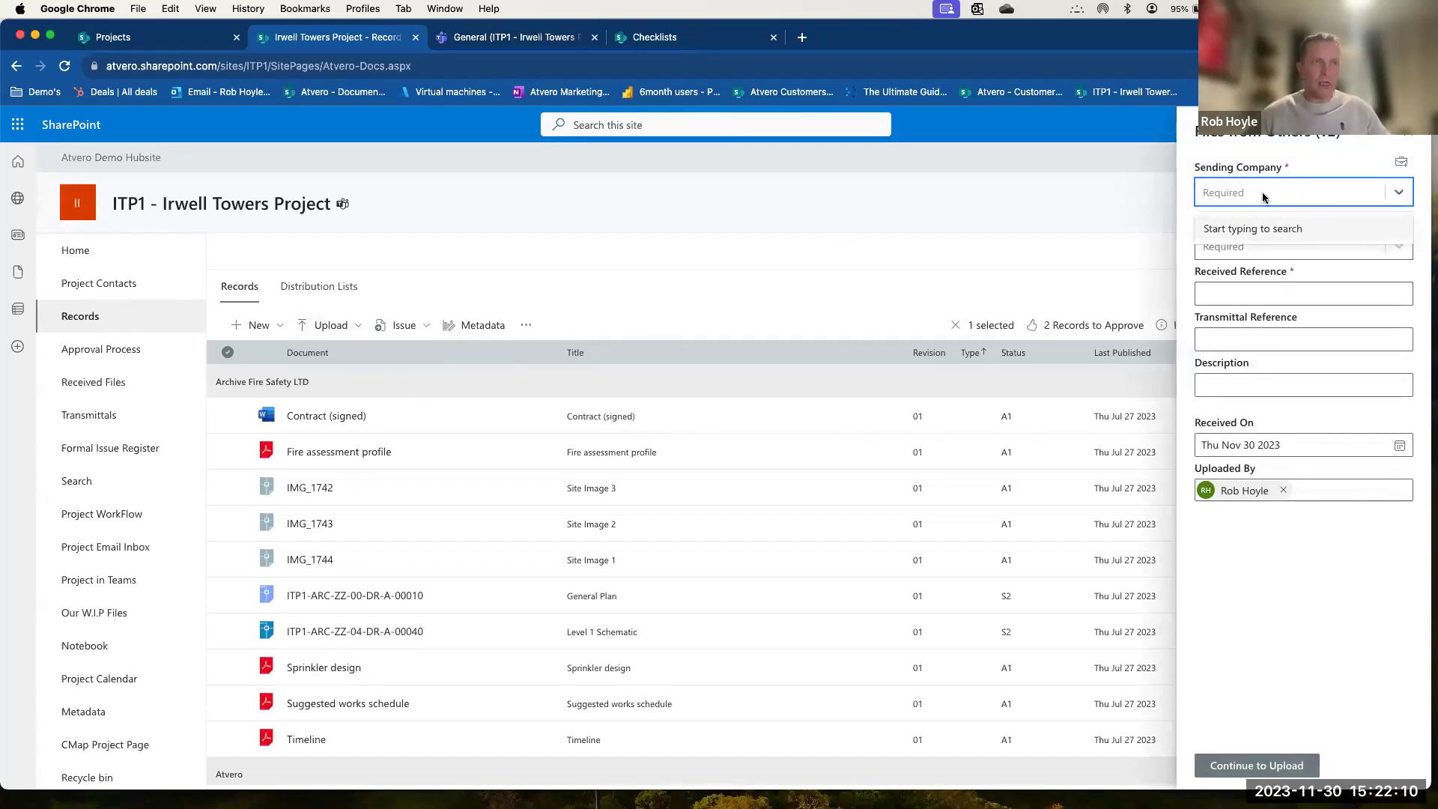
text(com)
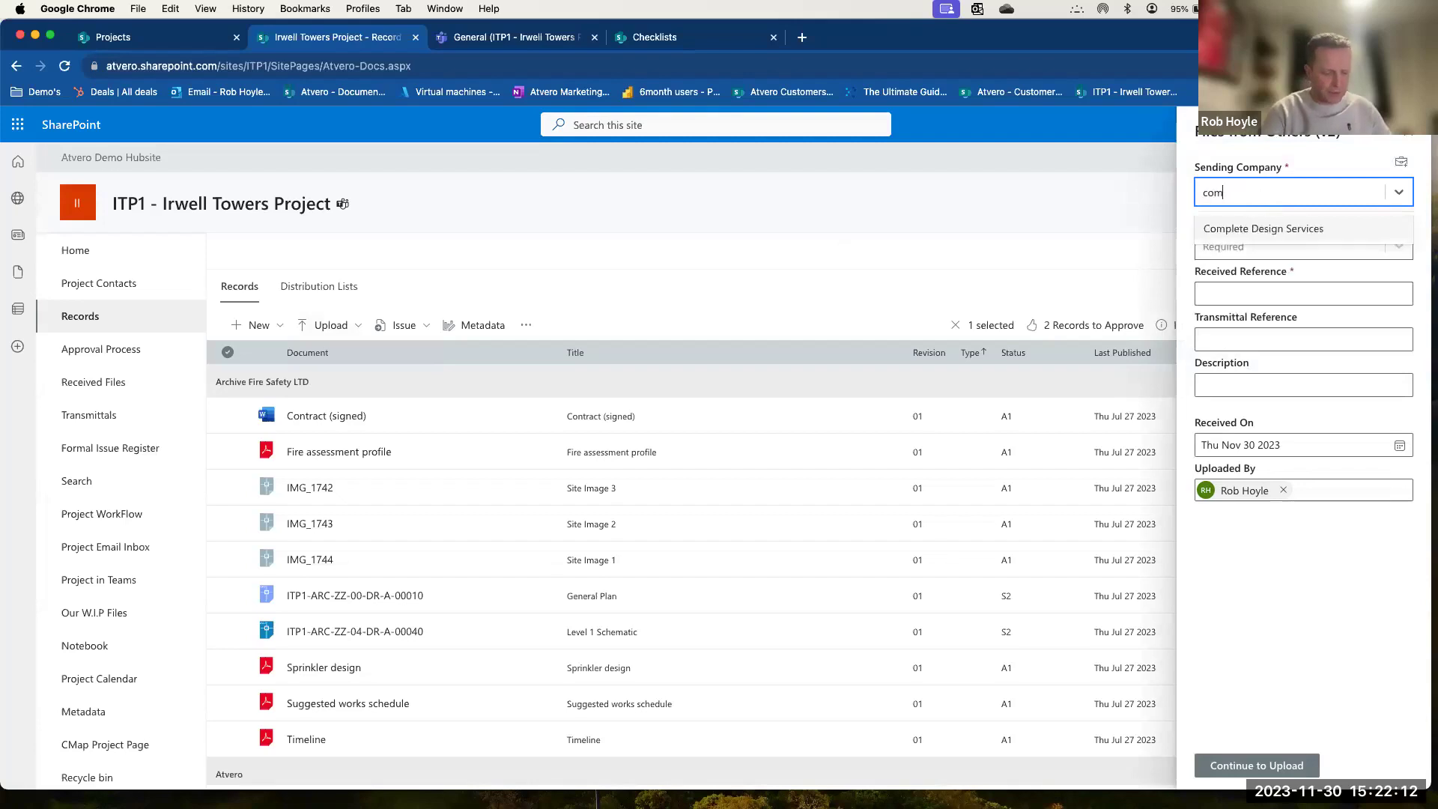
key(Return)
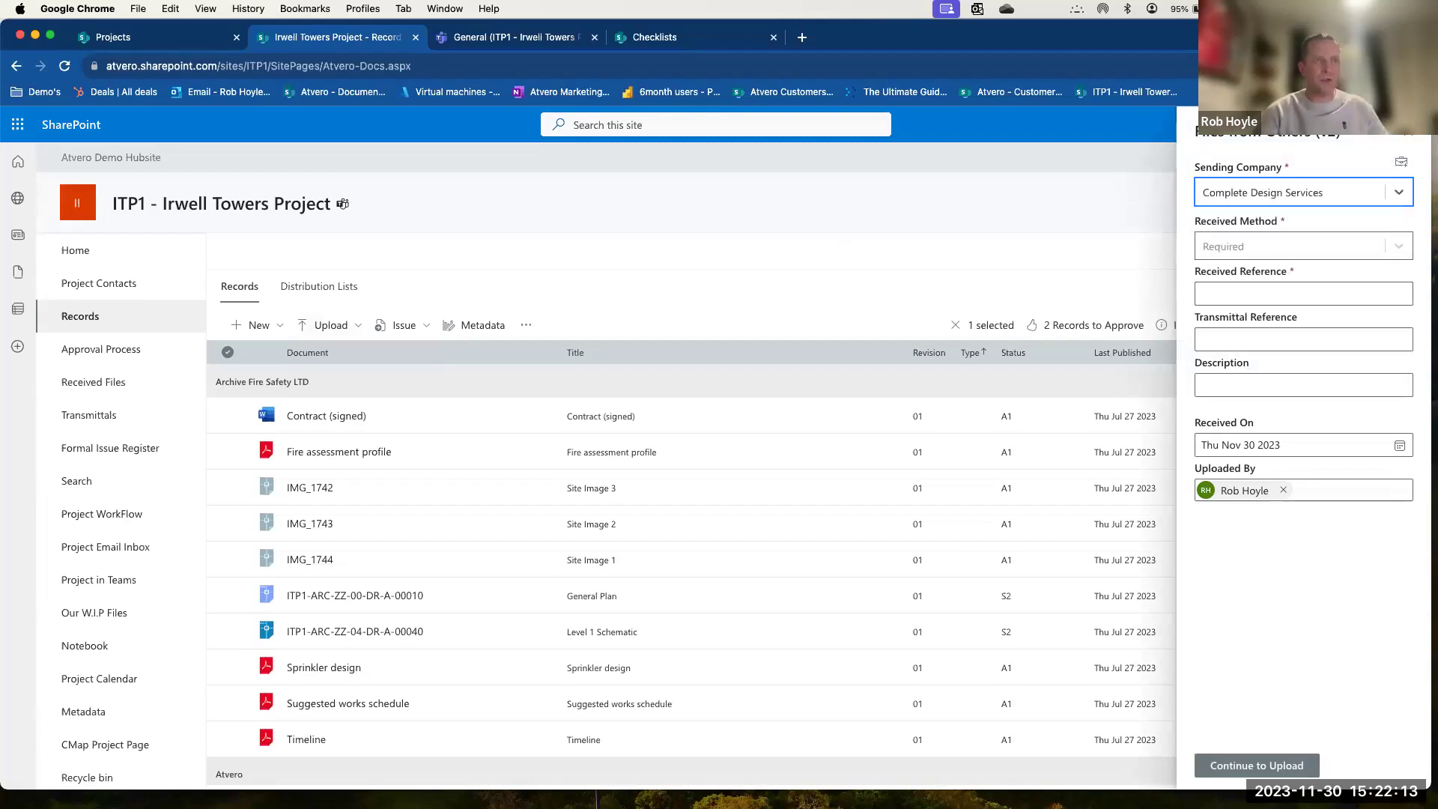
click(1271, 246)
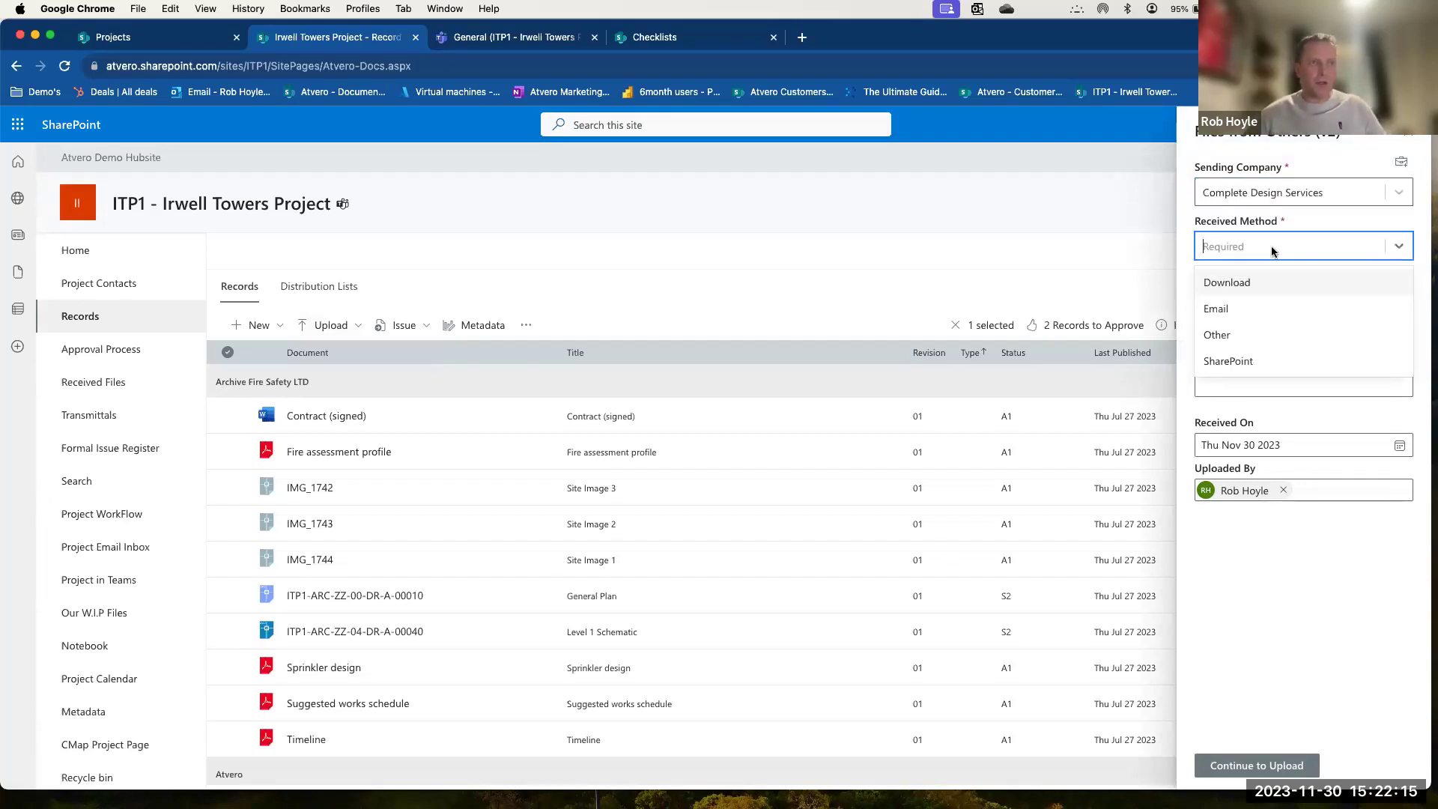
click(1242, 283)
click(1242, 294)
text(C)
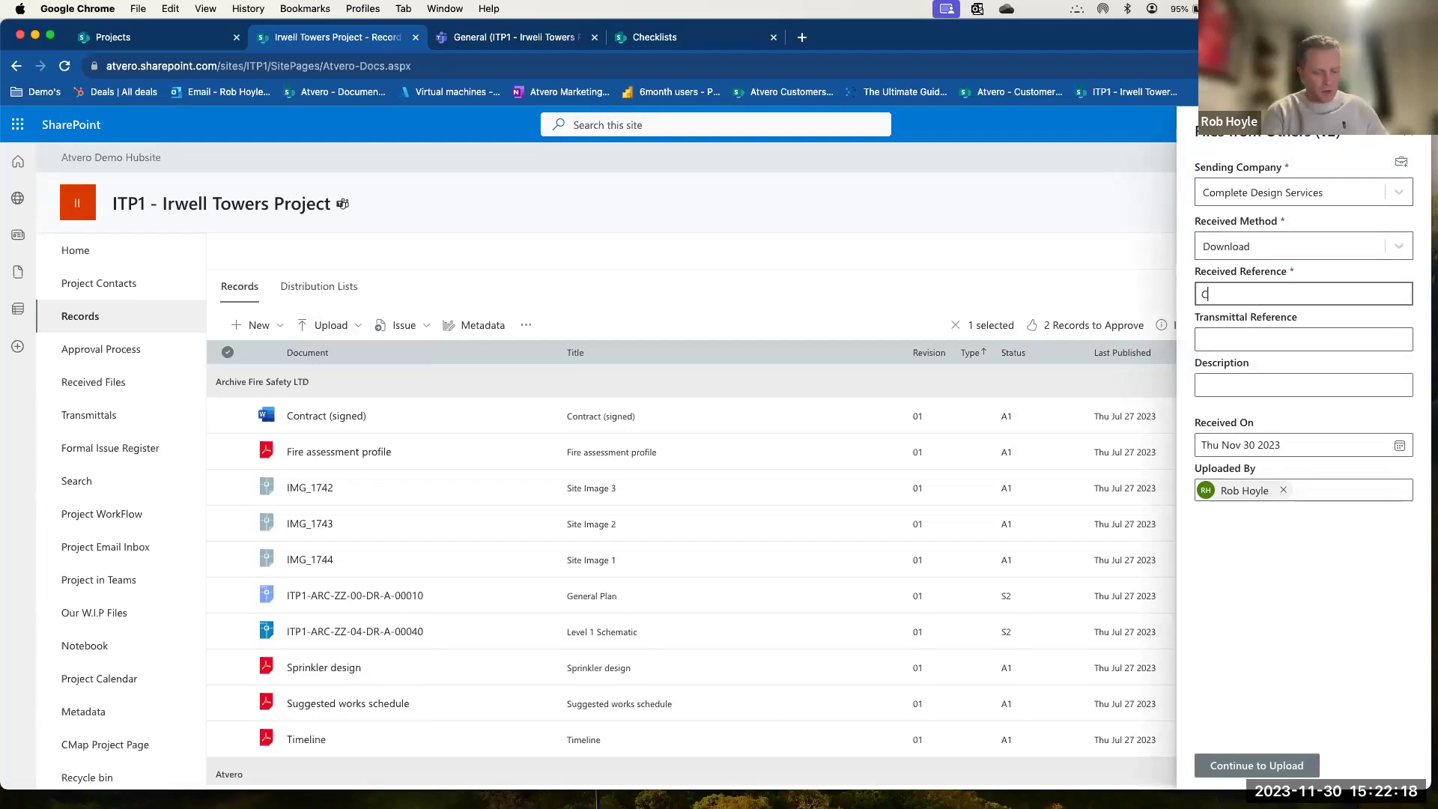
text(om123)
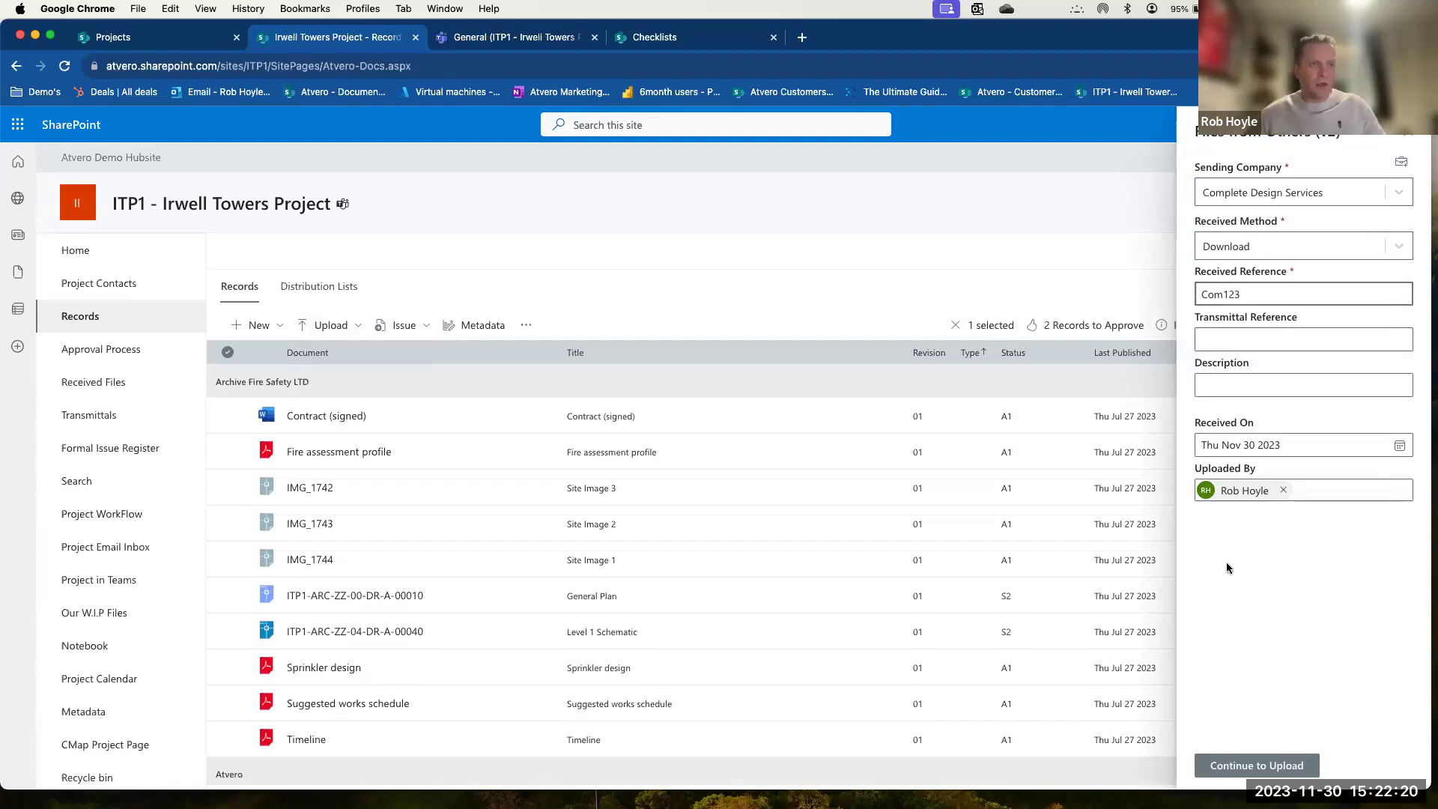
click(1257, 765)
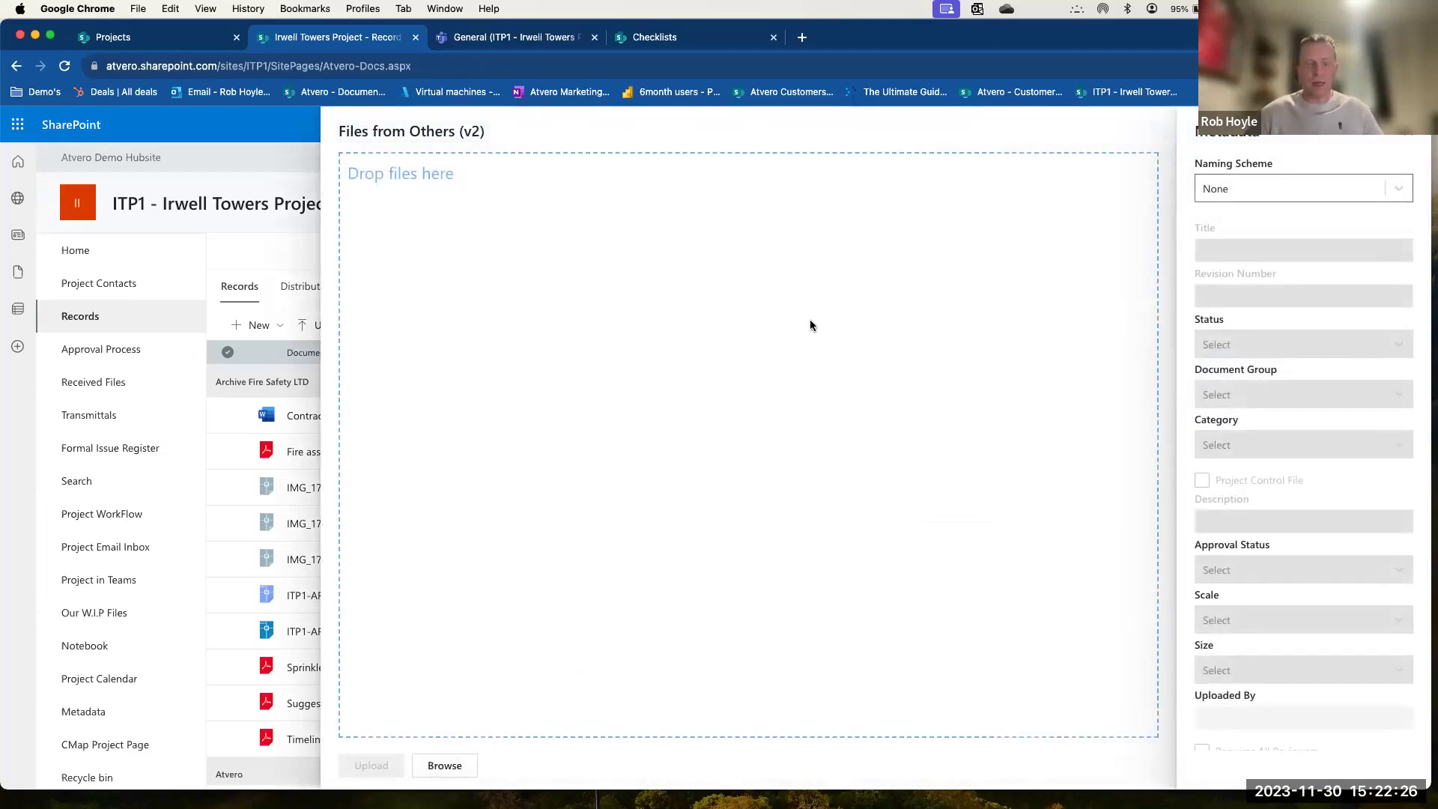
Examine the naming schemes available for the Files From Others upload.
click(1245, 189)
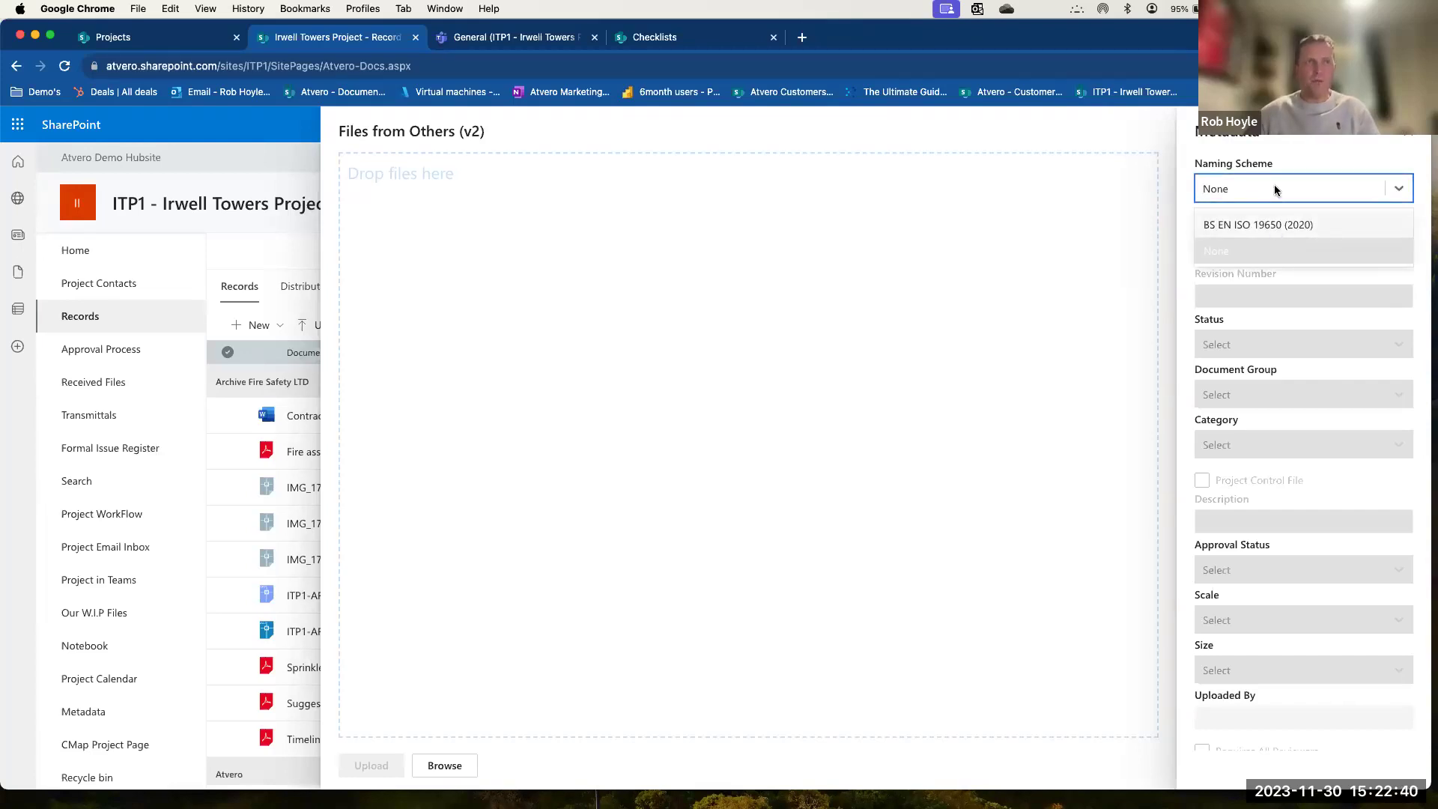
click(1275, 189)
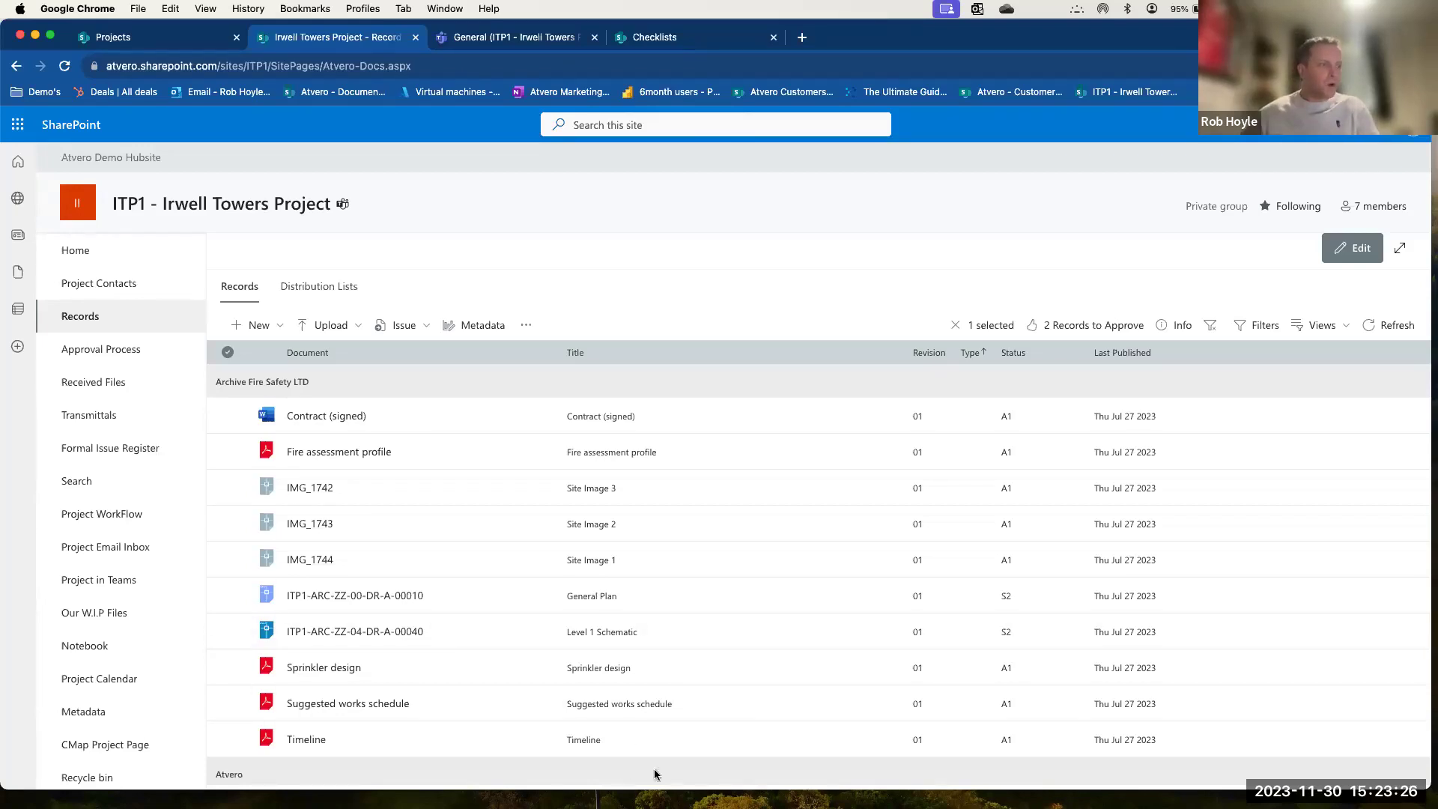
Switch to Microsoft Remote Desktop and open the email "Irwell Towers drawings as requested" in the Outlook inbox.
mouse_move(657, 805)
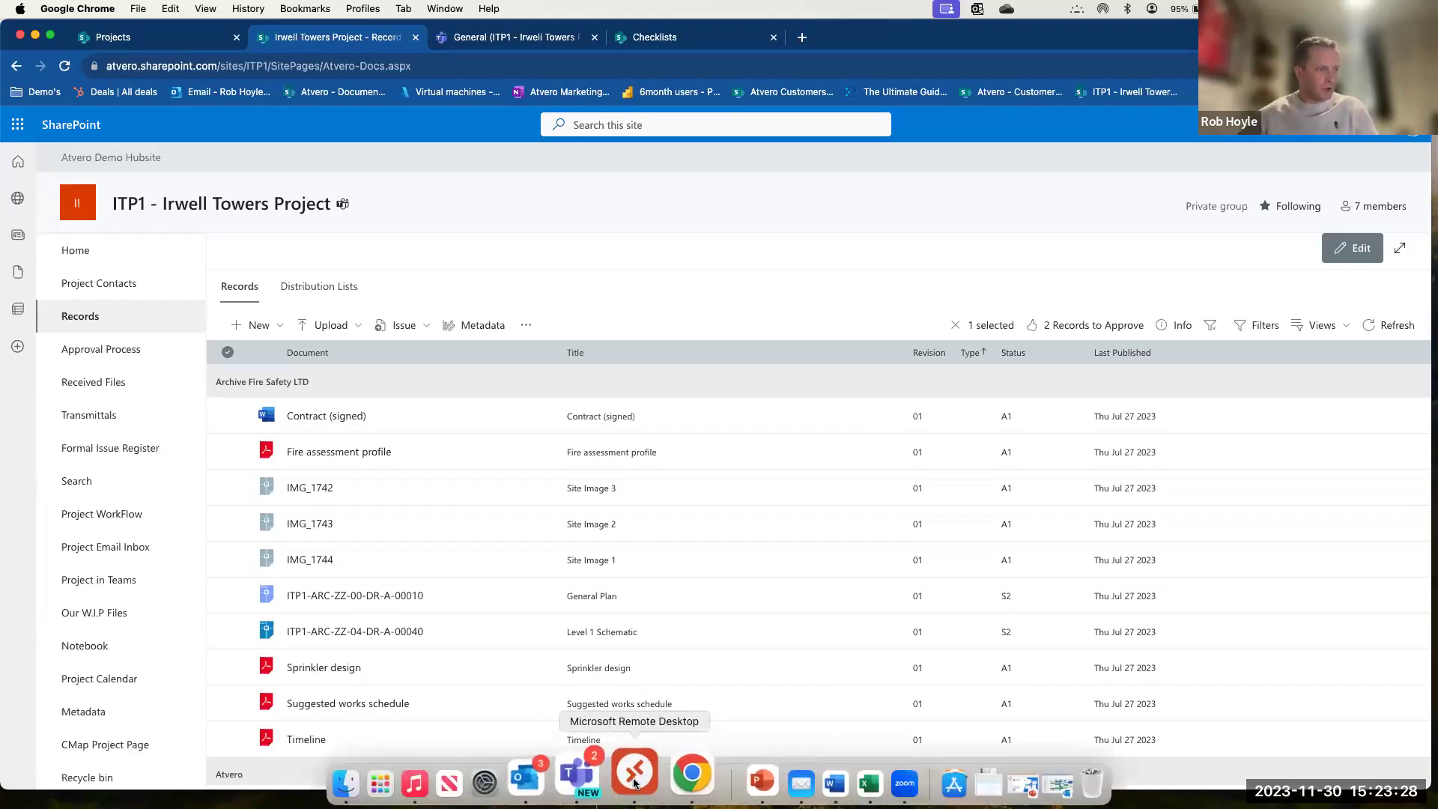
click(633, 779)
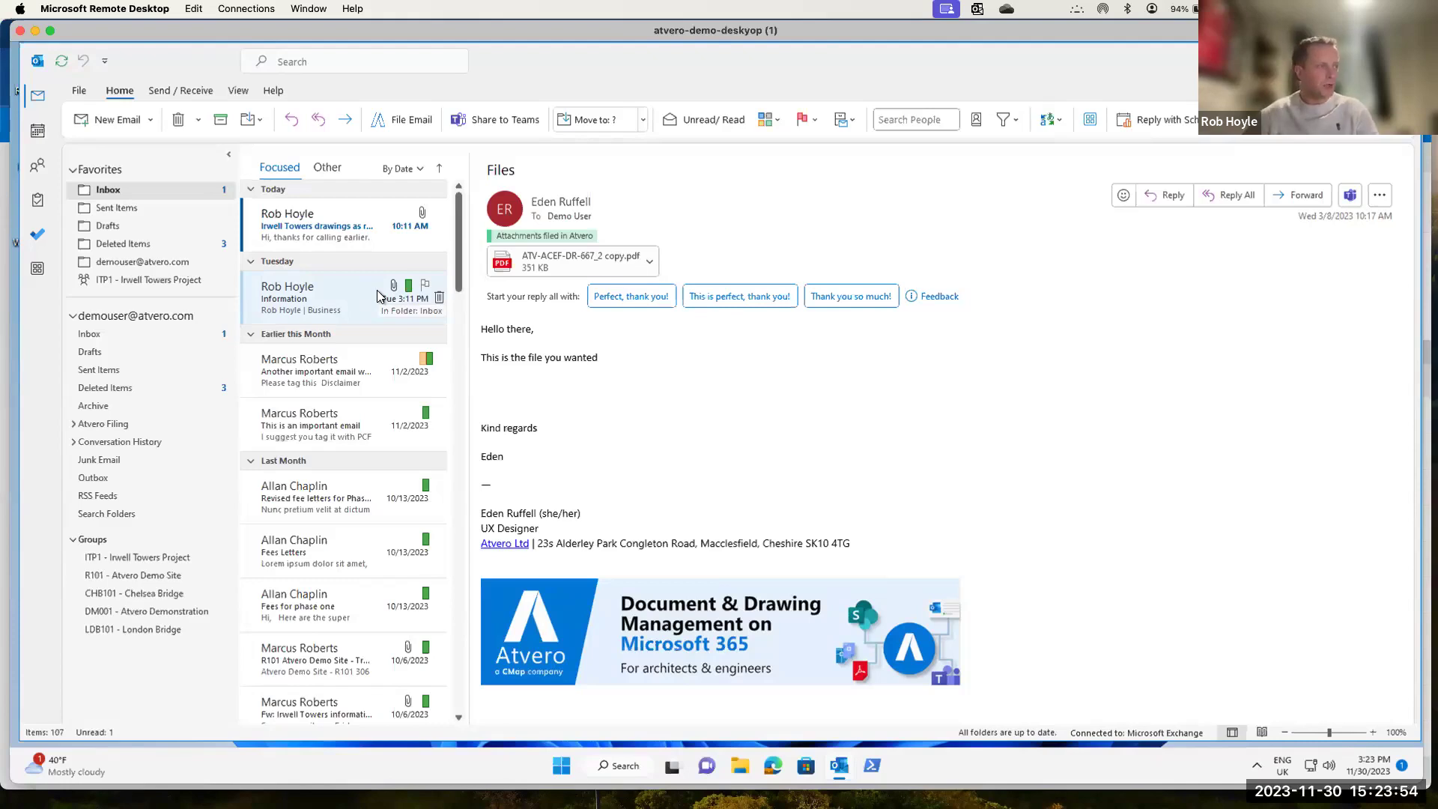
click(357, 217)
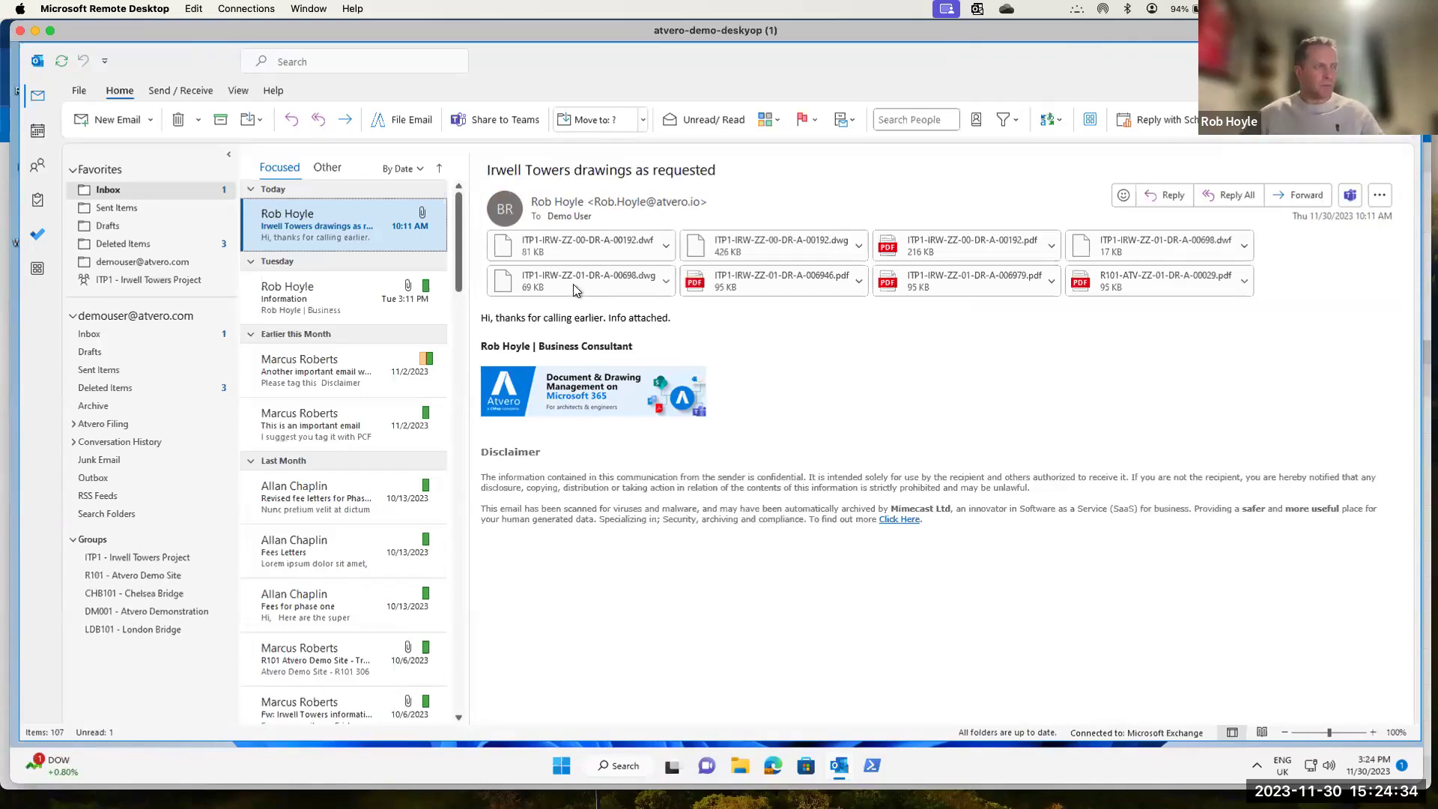
Start filing the "Irwell Towers drawings as requested" email to ITP1 Irwell Towers Project, with attachments as records and the email conversation included.
click(416, 121)
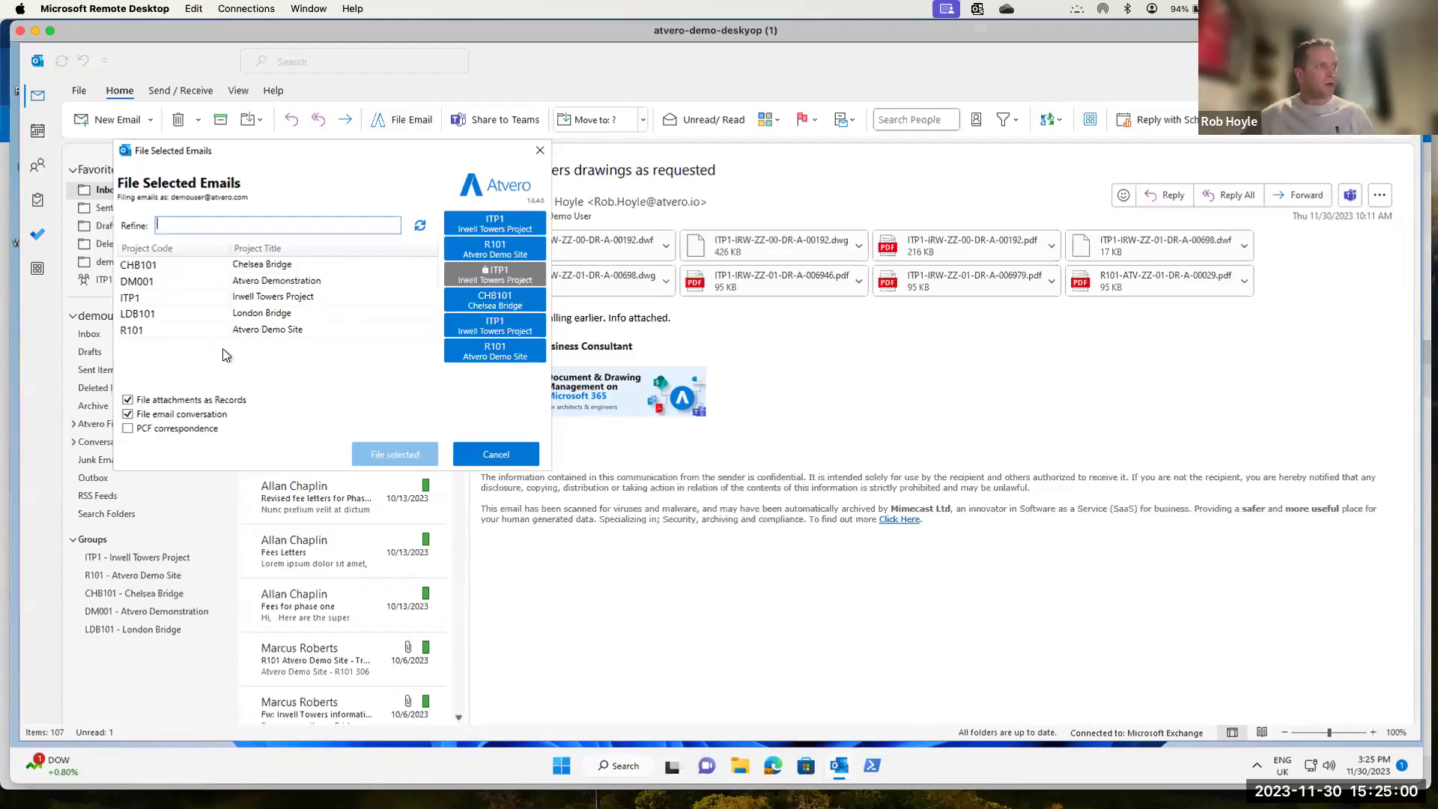
click(281, 298)
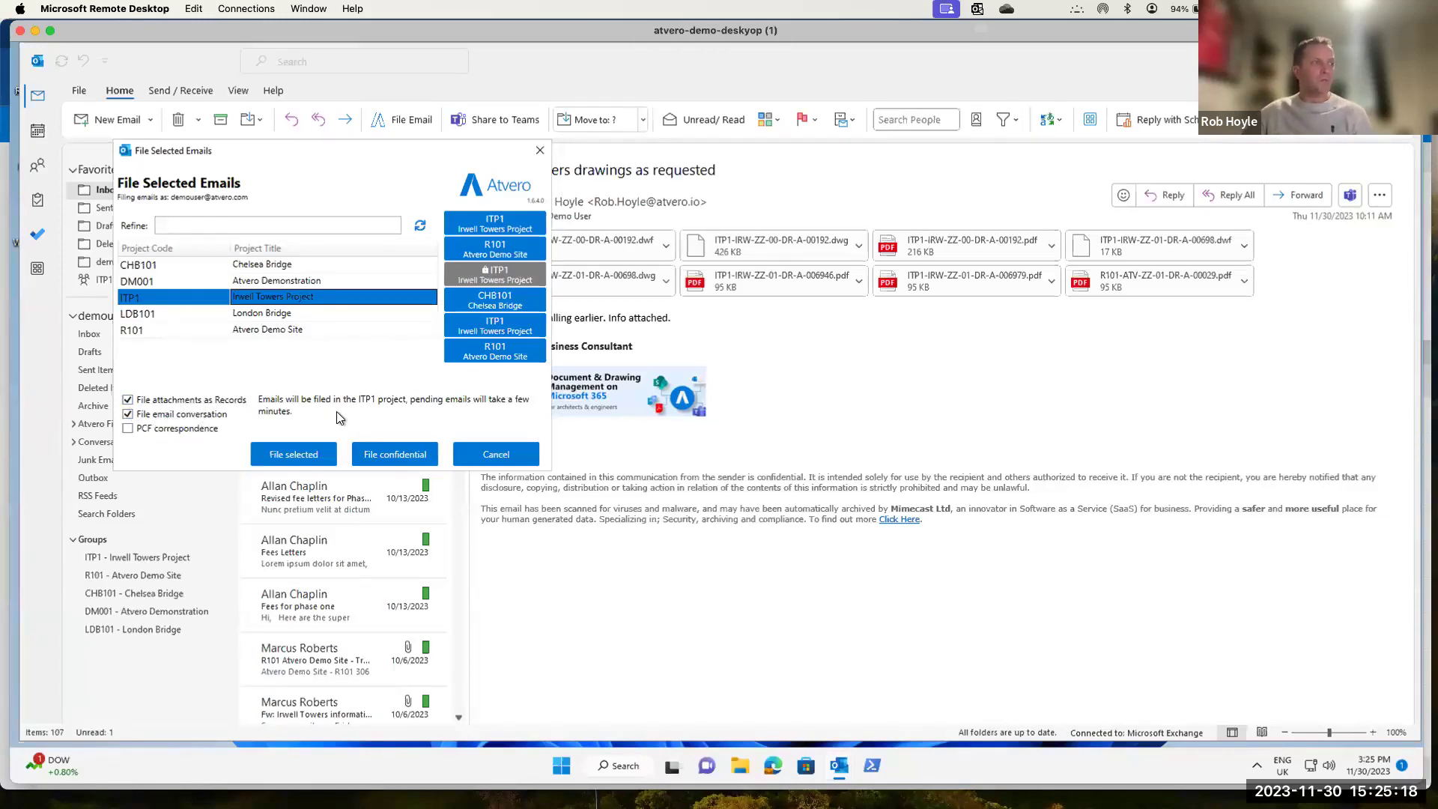
click(293, 454)
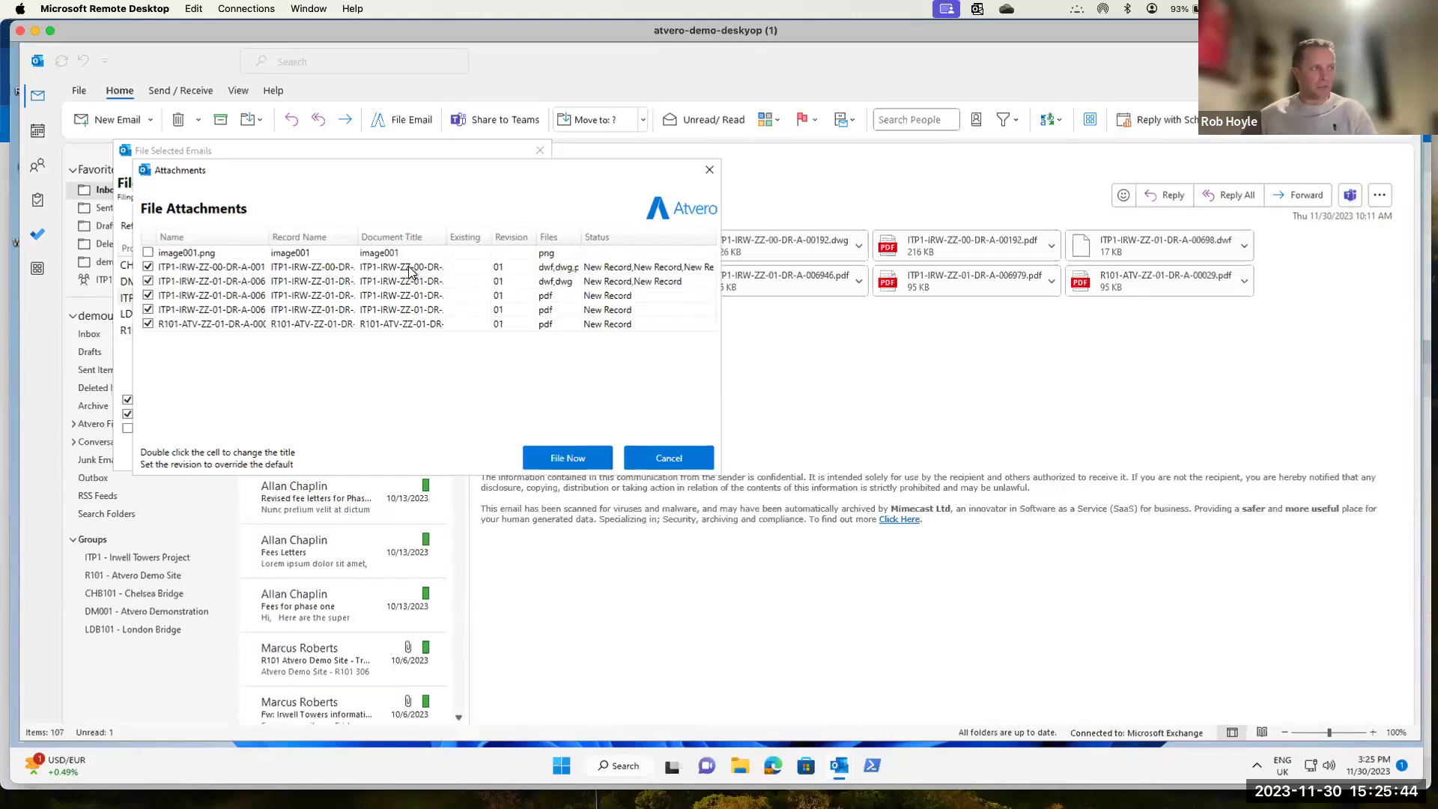
click(577, 253)
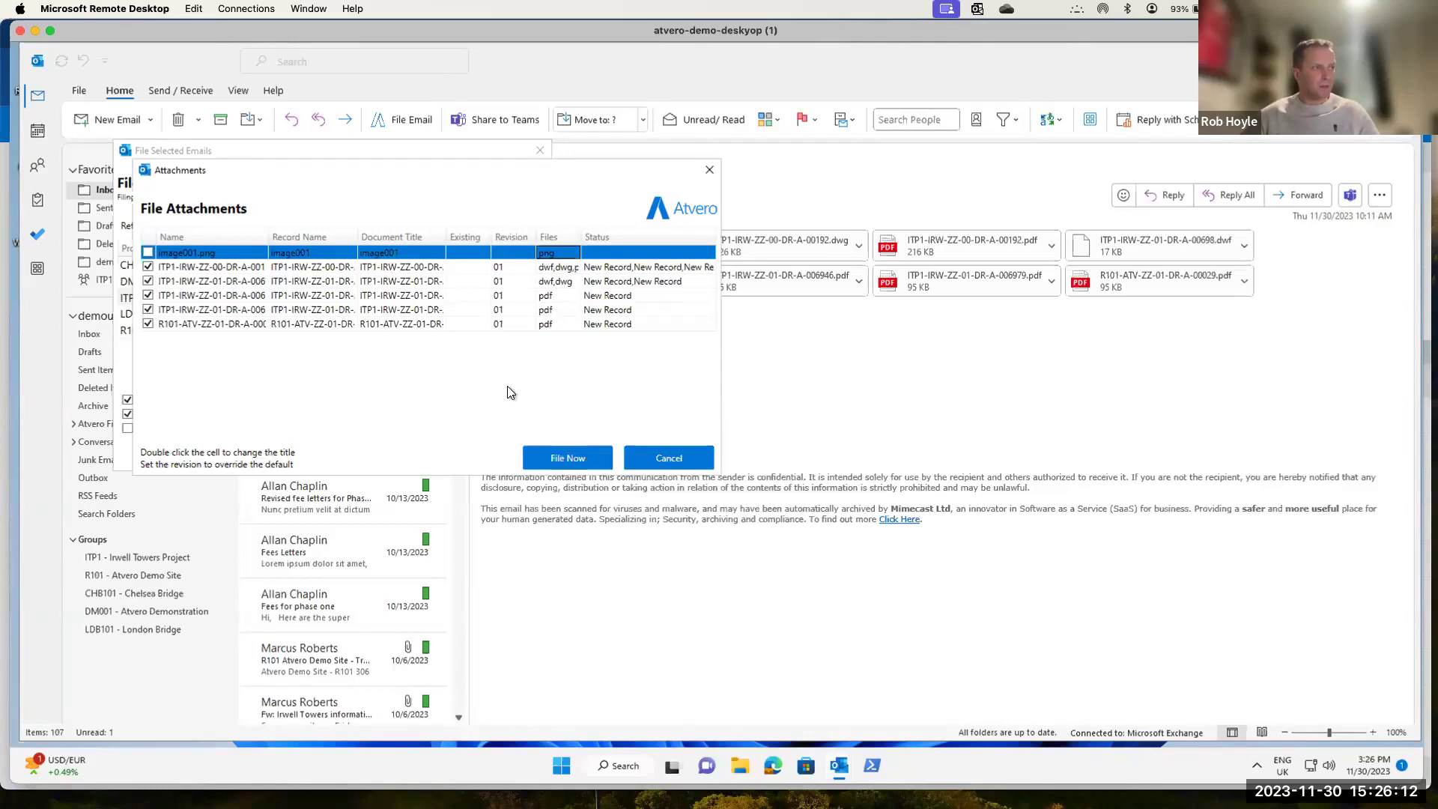
Exclude and re-include the R101-ATV drawing attachment, then set its revision to 02.
click(148, 324)
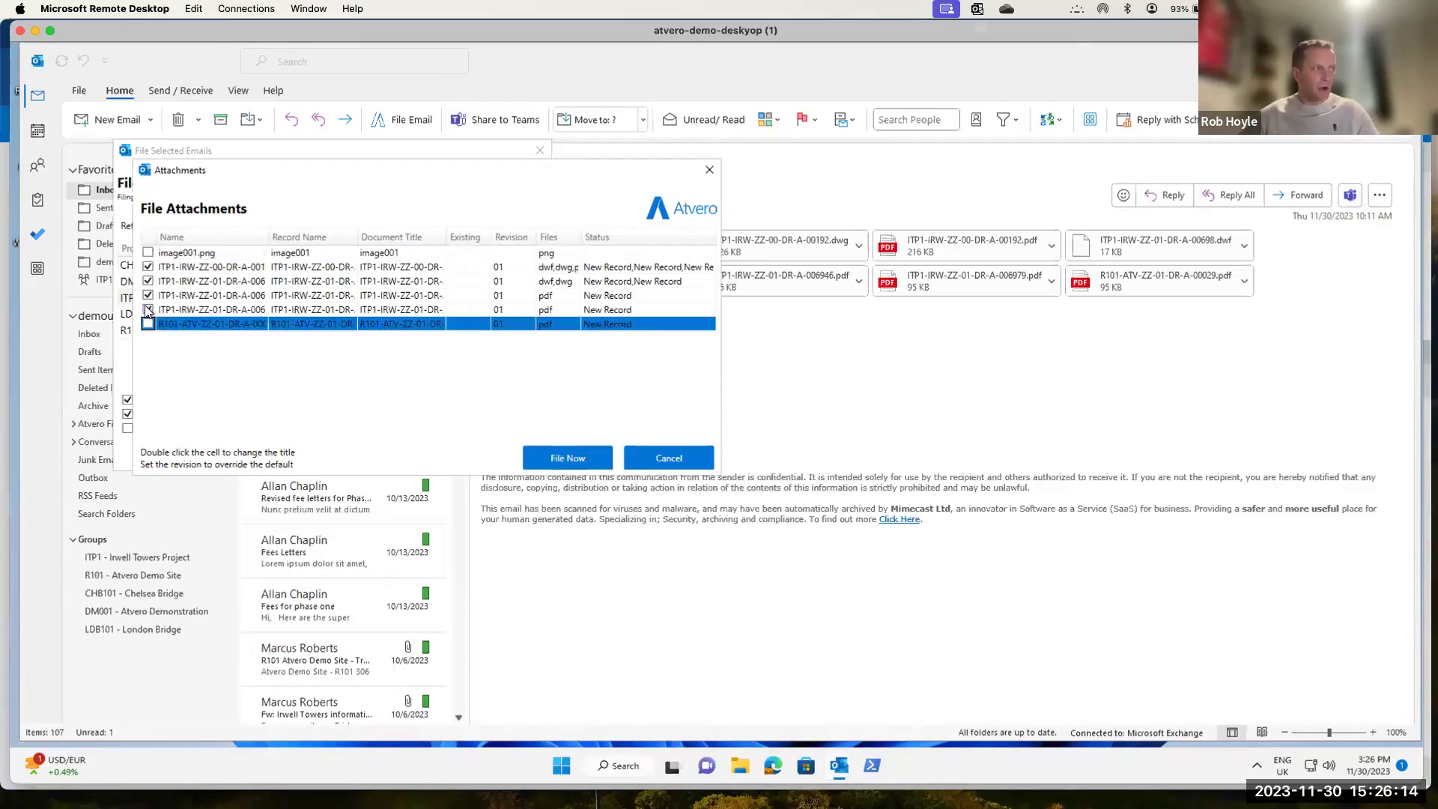
click(148, 323)
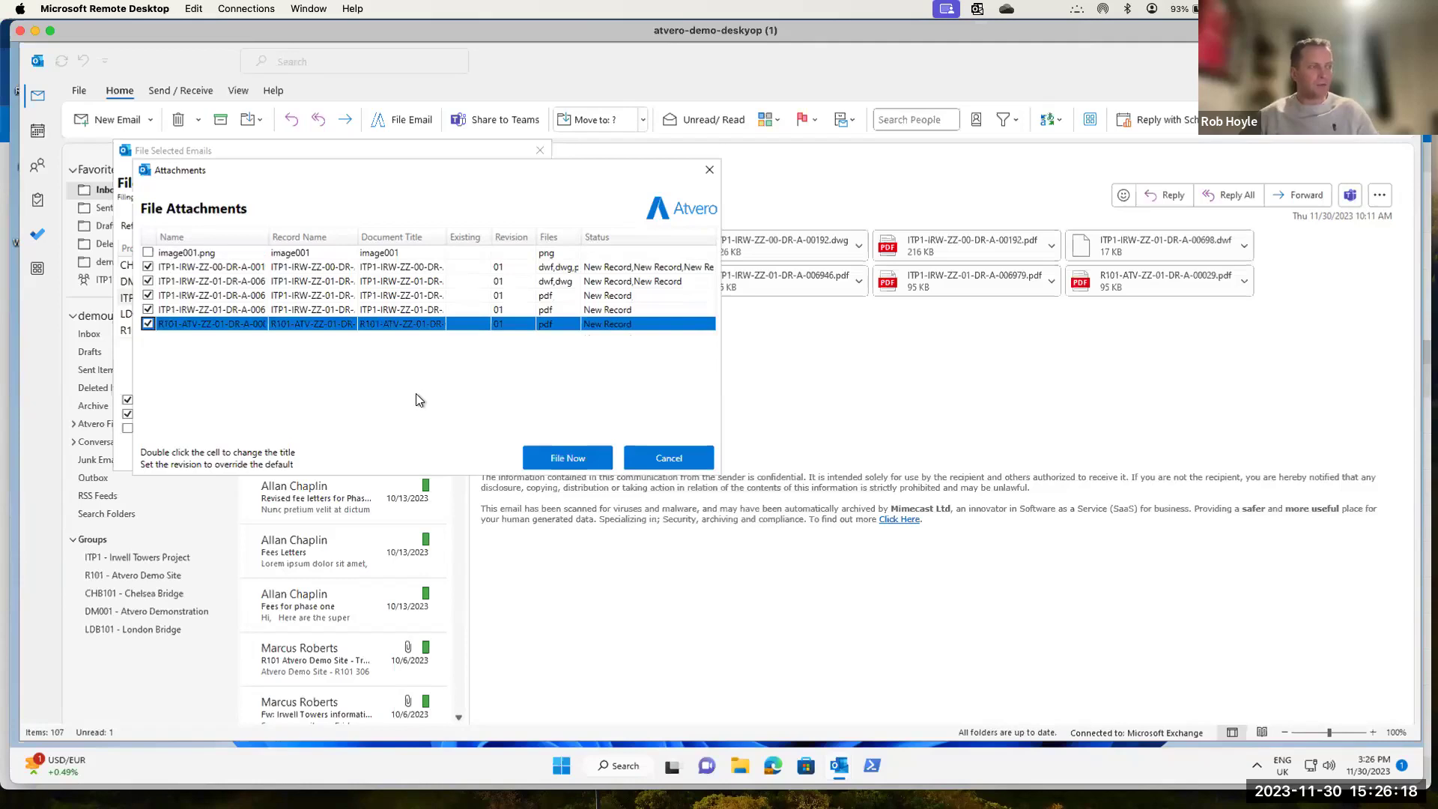
click(511, 327)
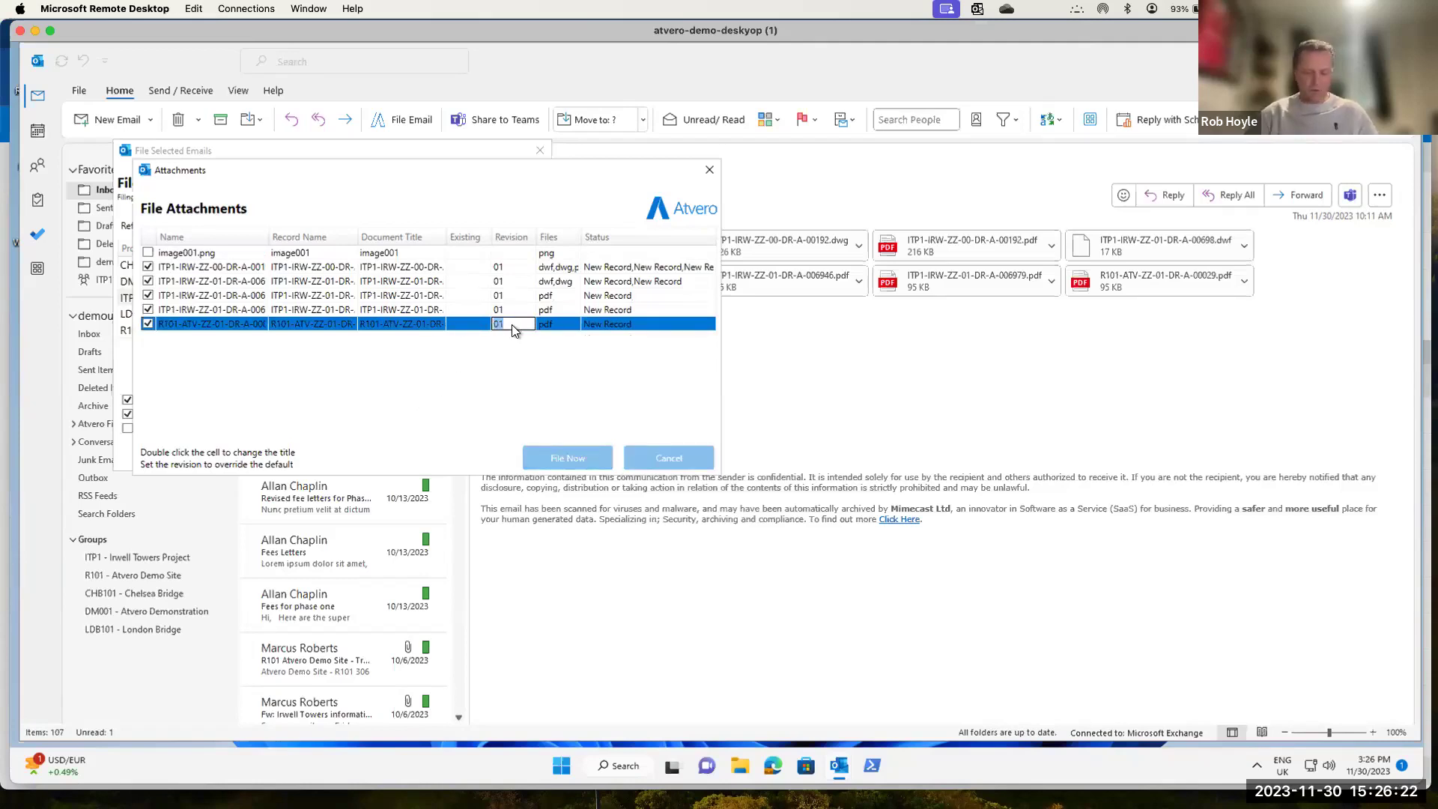
text(02)
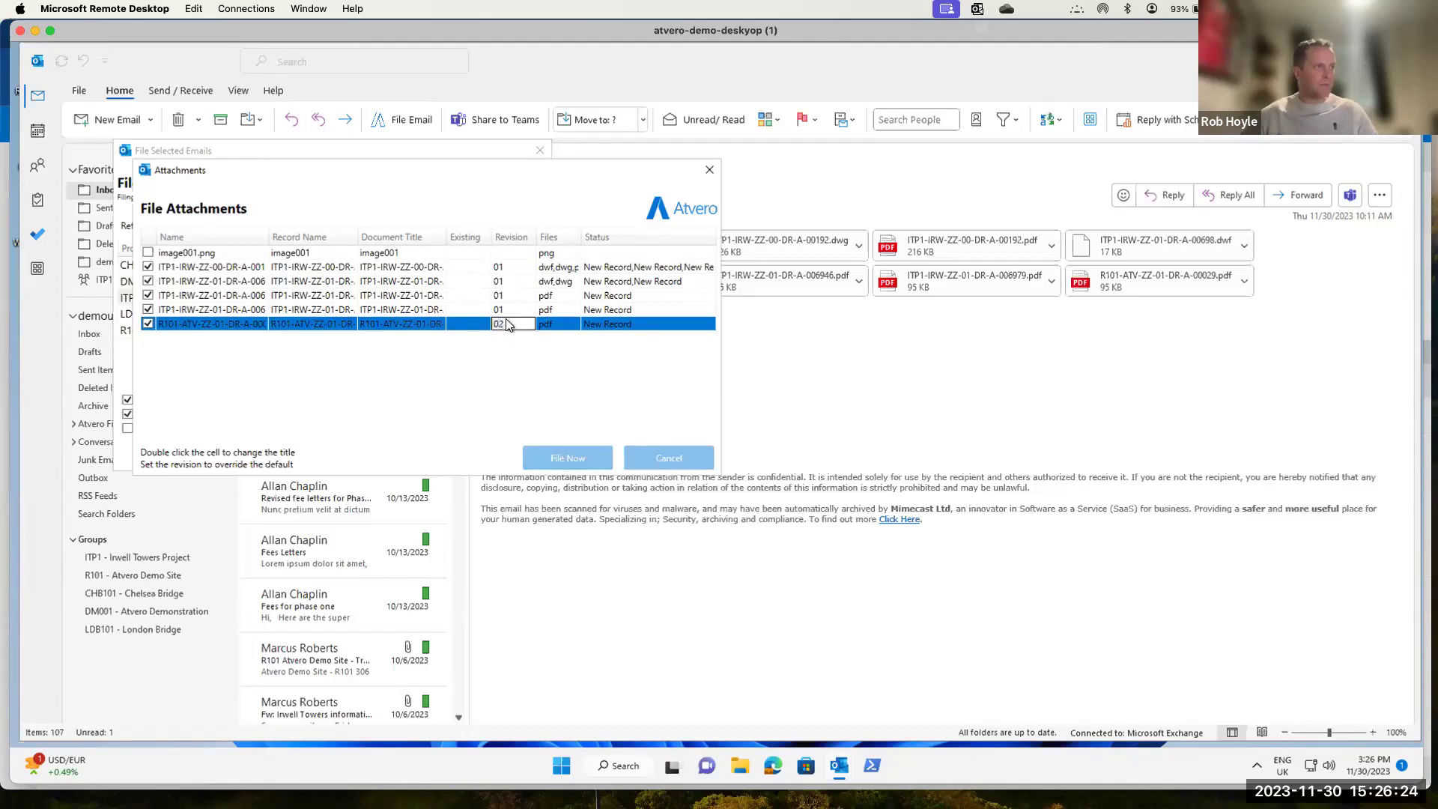
key(Return)
Set the R101-ATV attachment's revision to 01 and file the selected attachments to the project.
click(505, 324)
text(01)
click(536, 338)
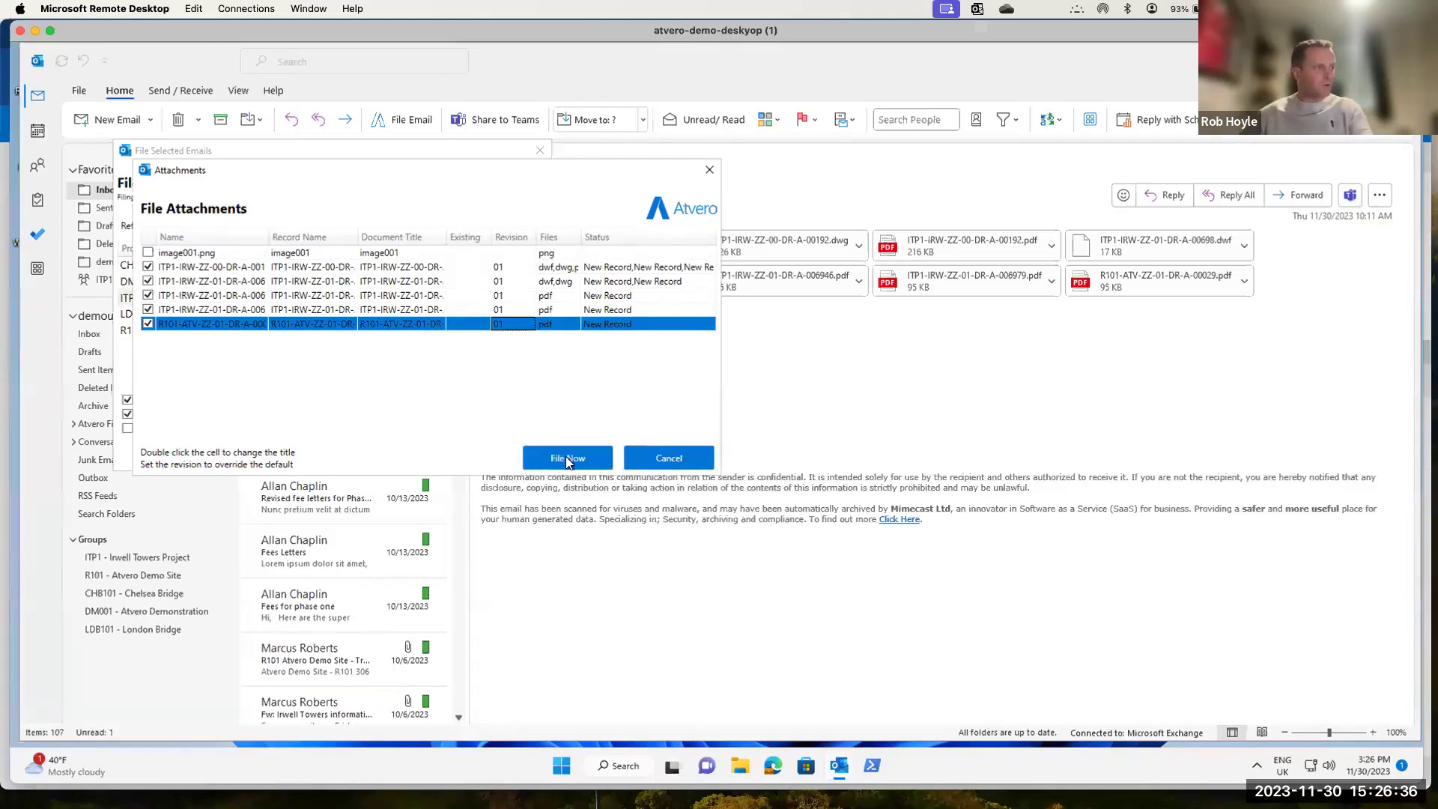
click(568, 459)
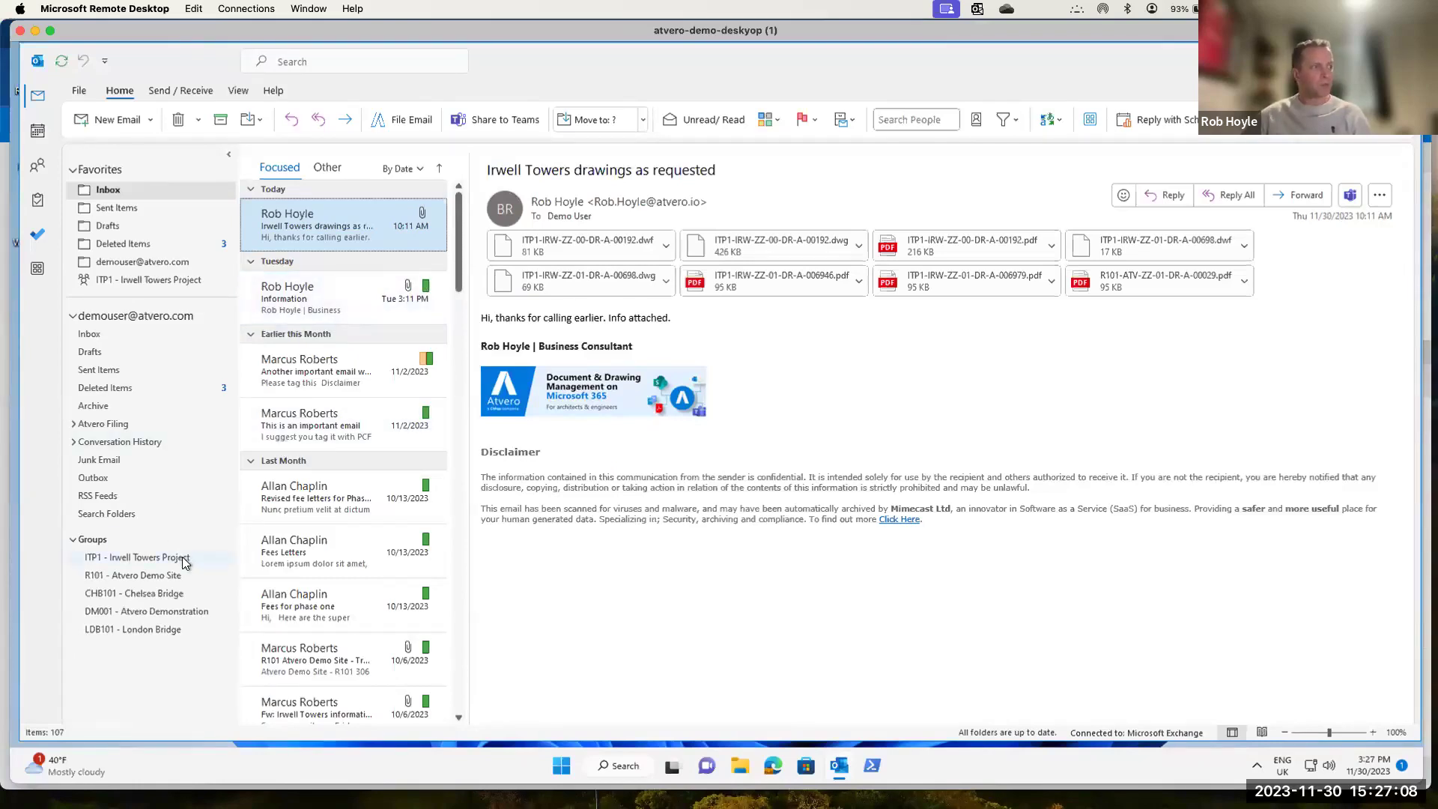
Draft a new email addressed to the demo user account with the subject "test".
click(110, 118)
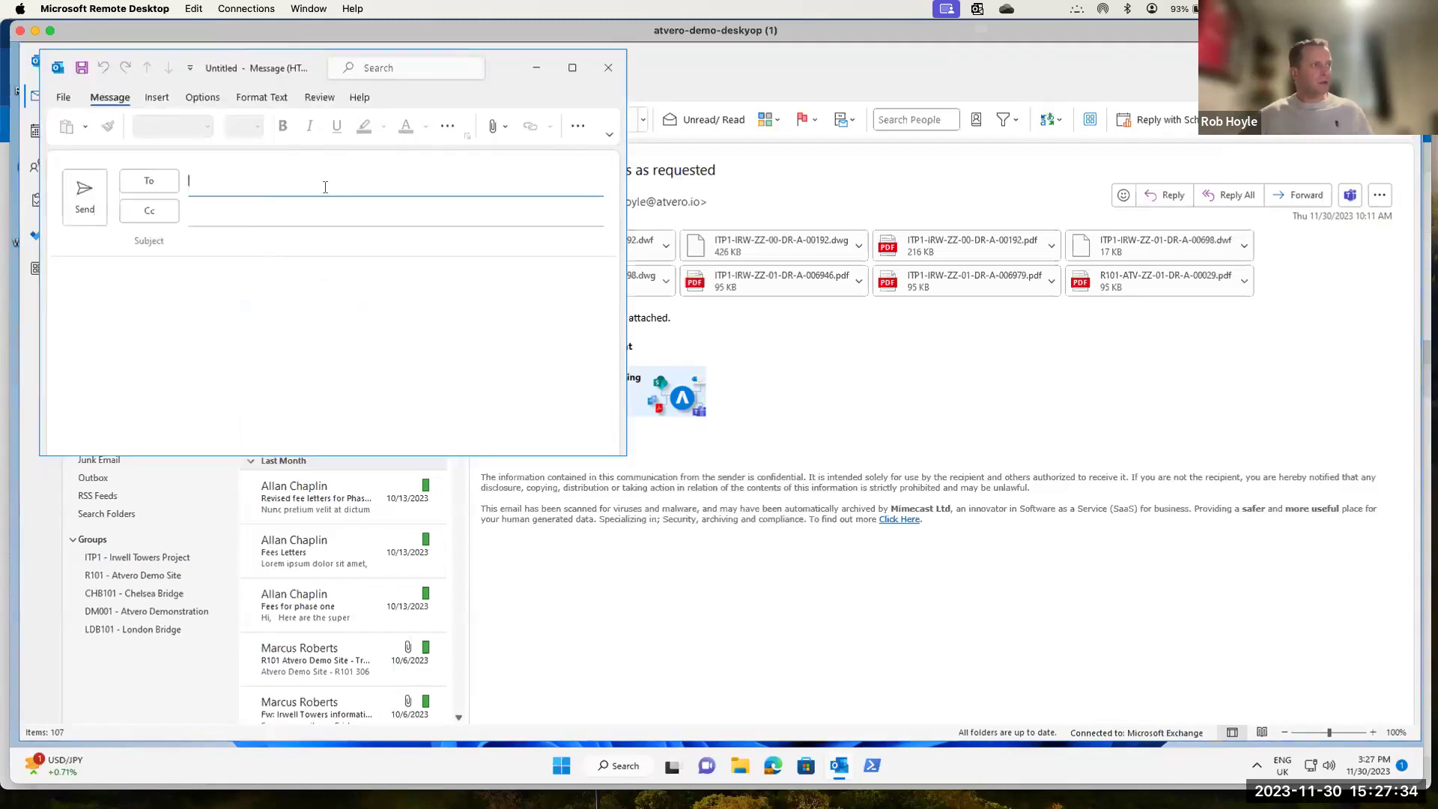
click(325, 187)
text(demo)
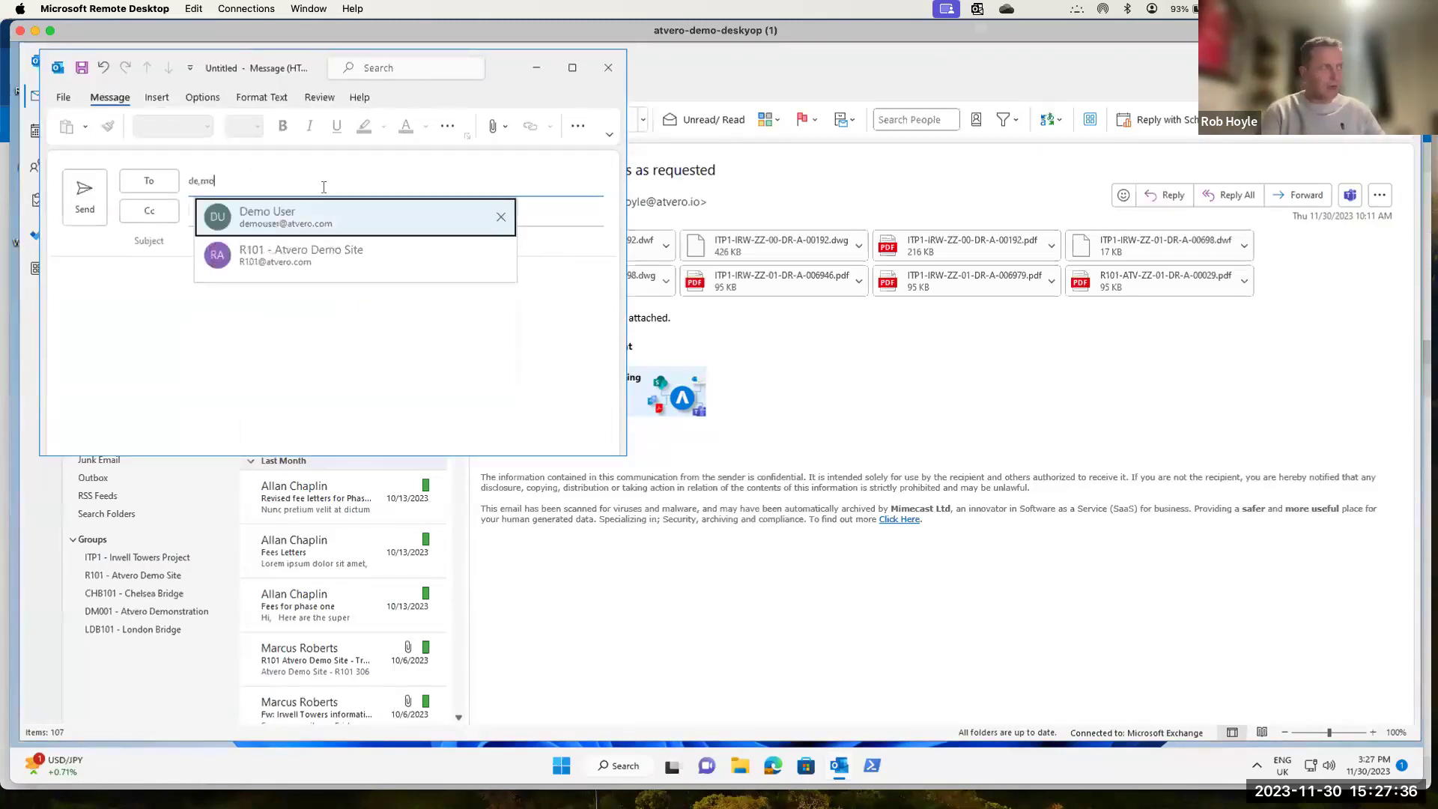
key(BackSpace)
key(BackSpace)
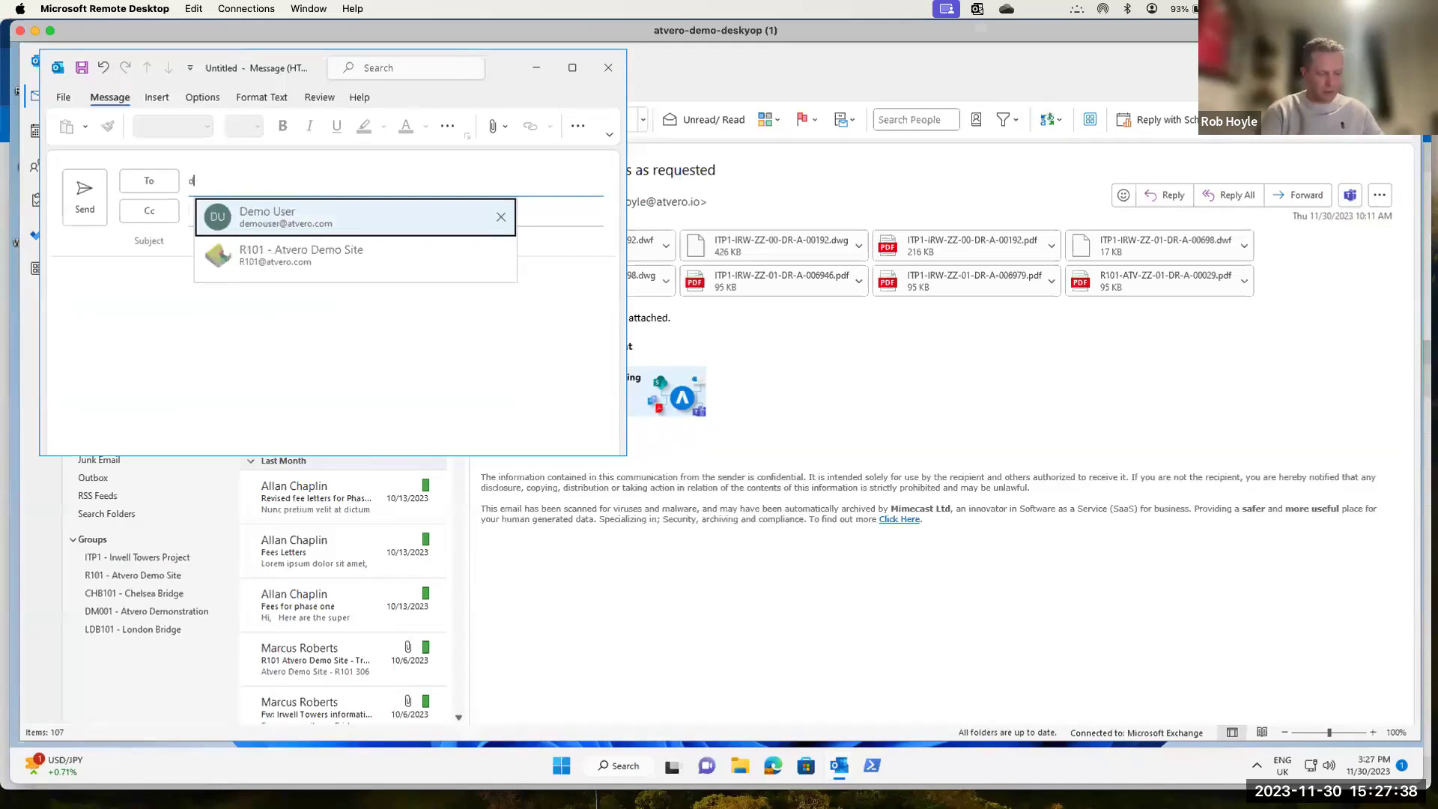
text(emo)
key(Return)
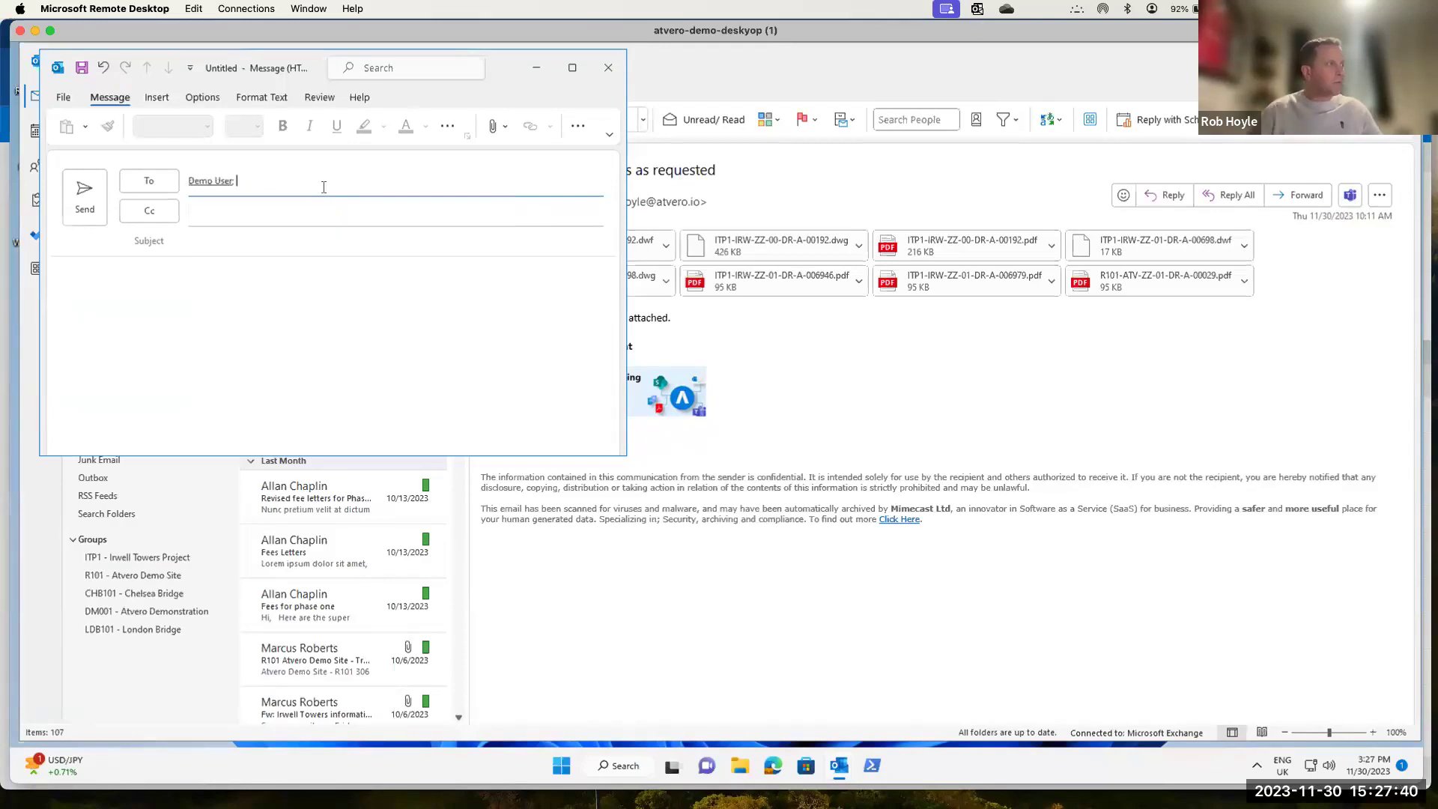
click(268, 234)
text(test)
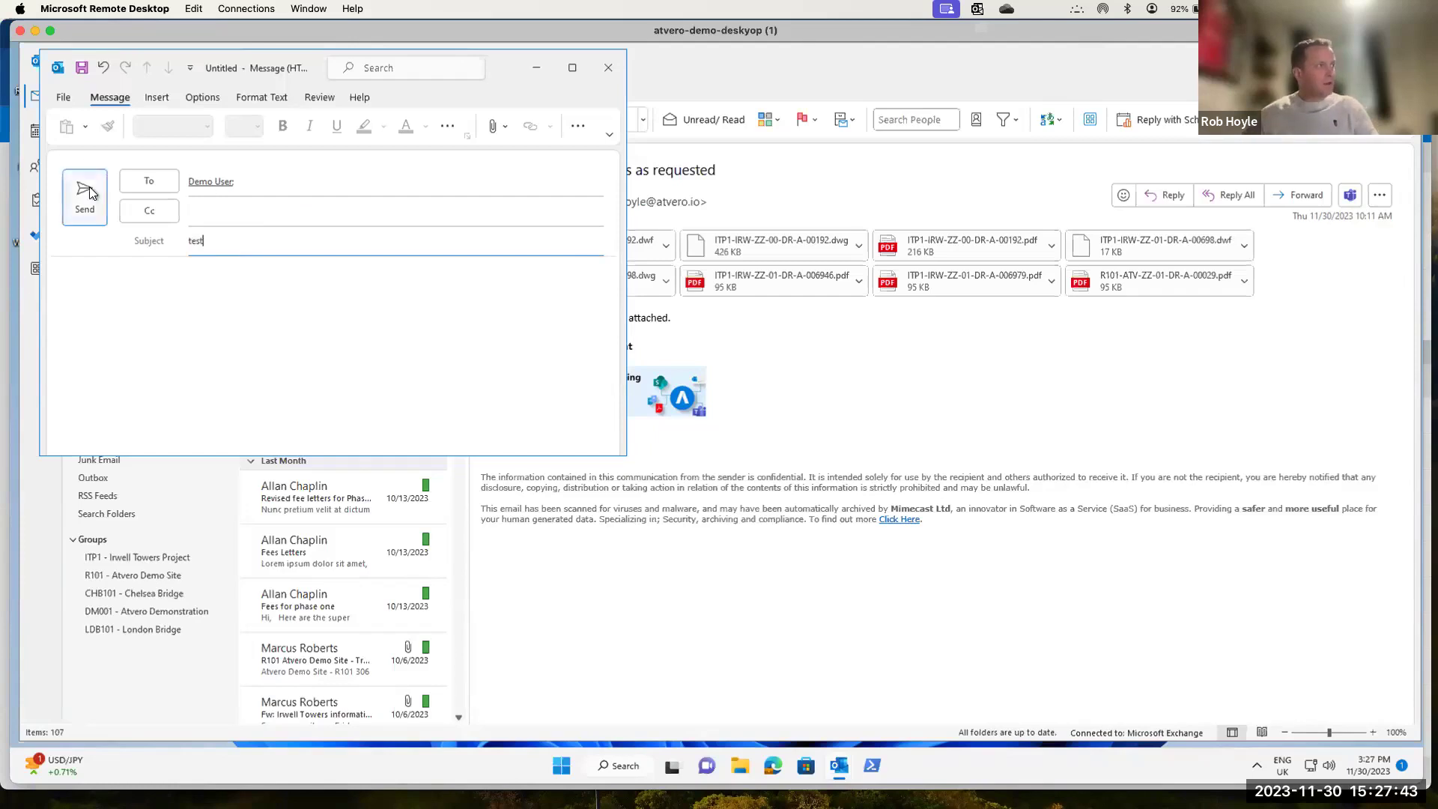
Start sending the test email, choose ITP1 Irwell Towers Project for filing, then cancel and discard the draft.
click(86, 196)
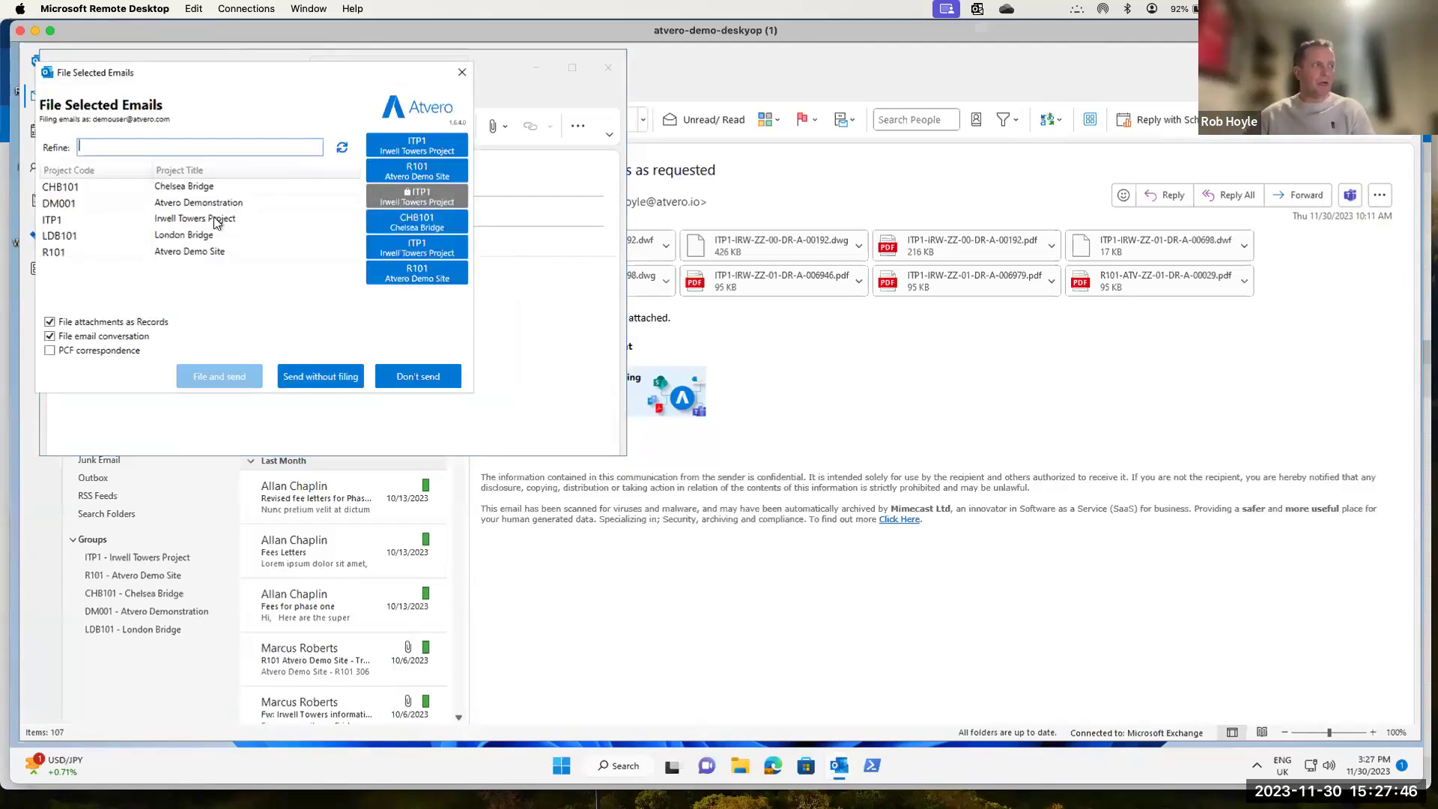
click(204, 218)
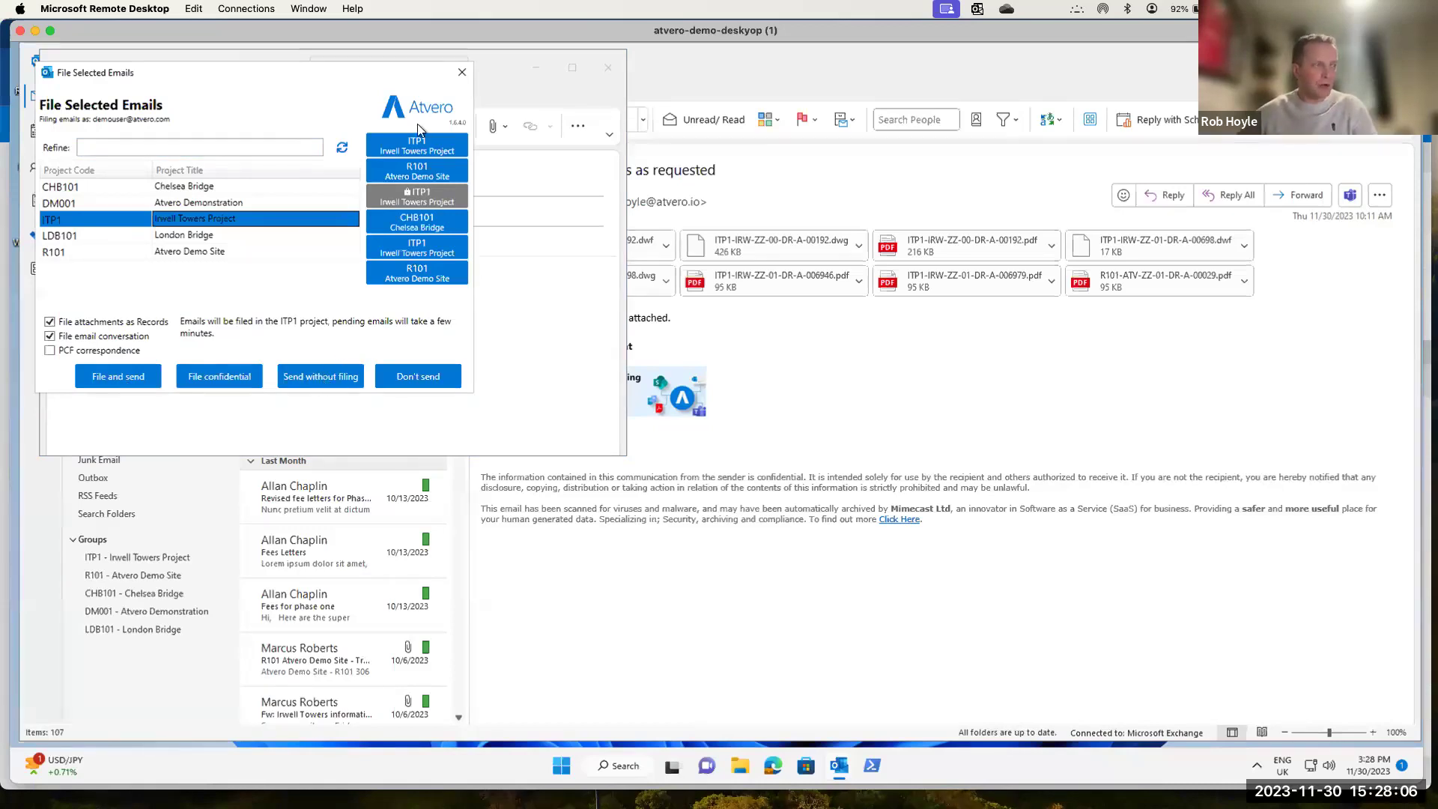
click(462, 72)
click(613, 68)
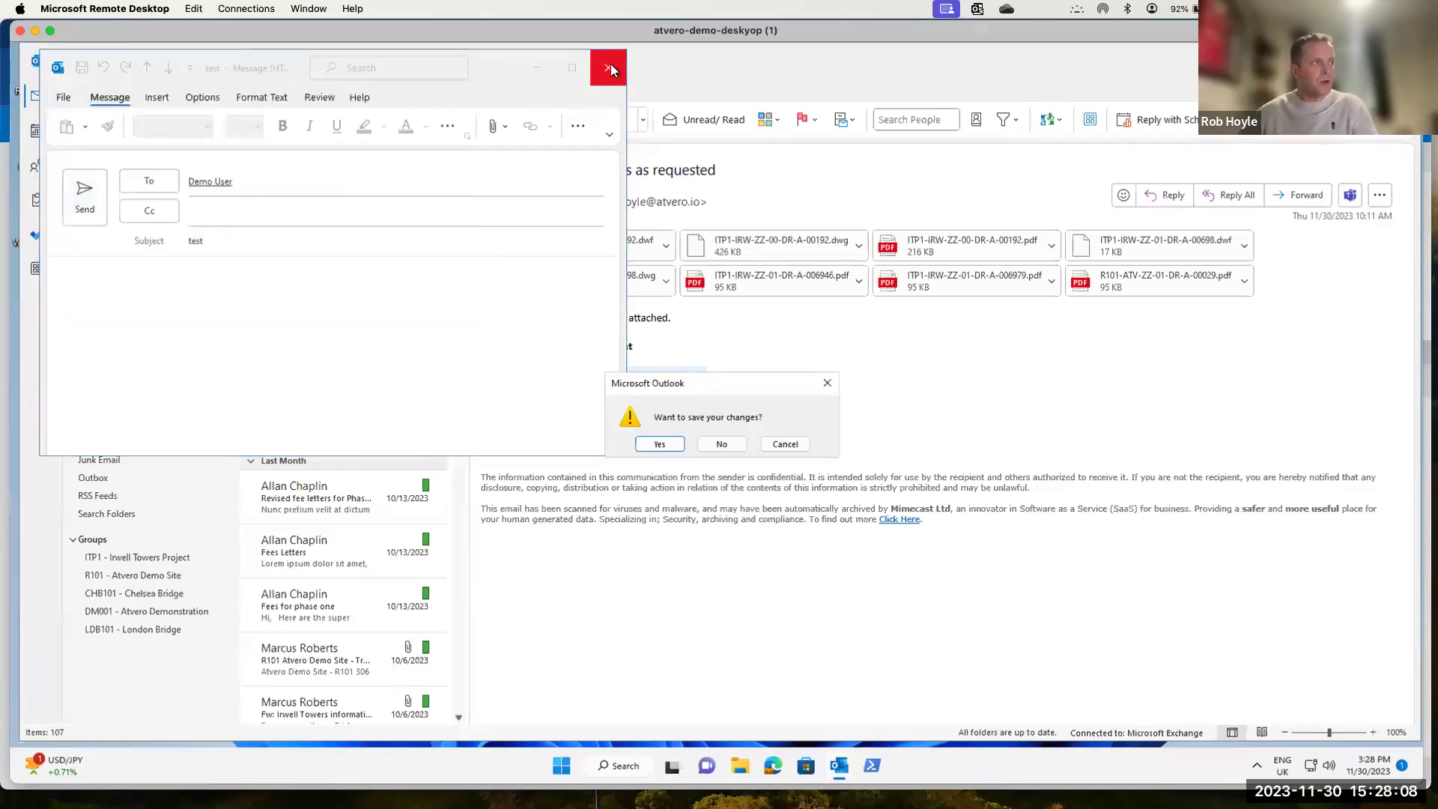
click(722, 445)
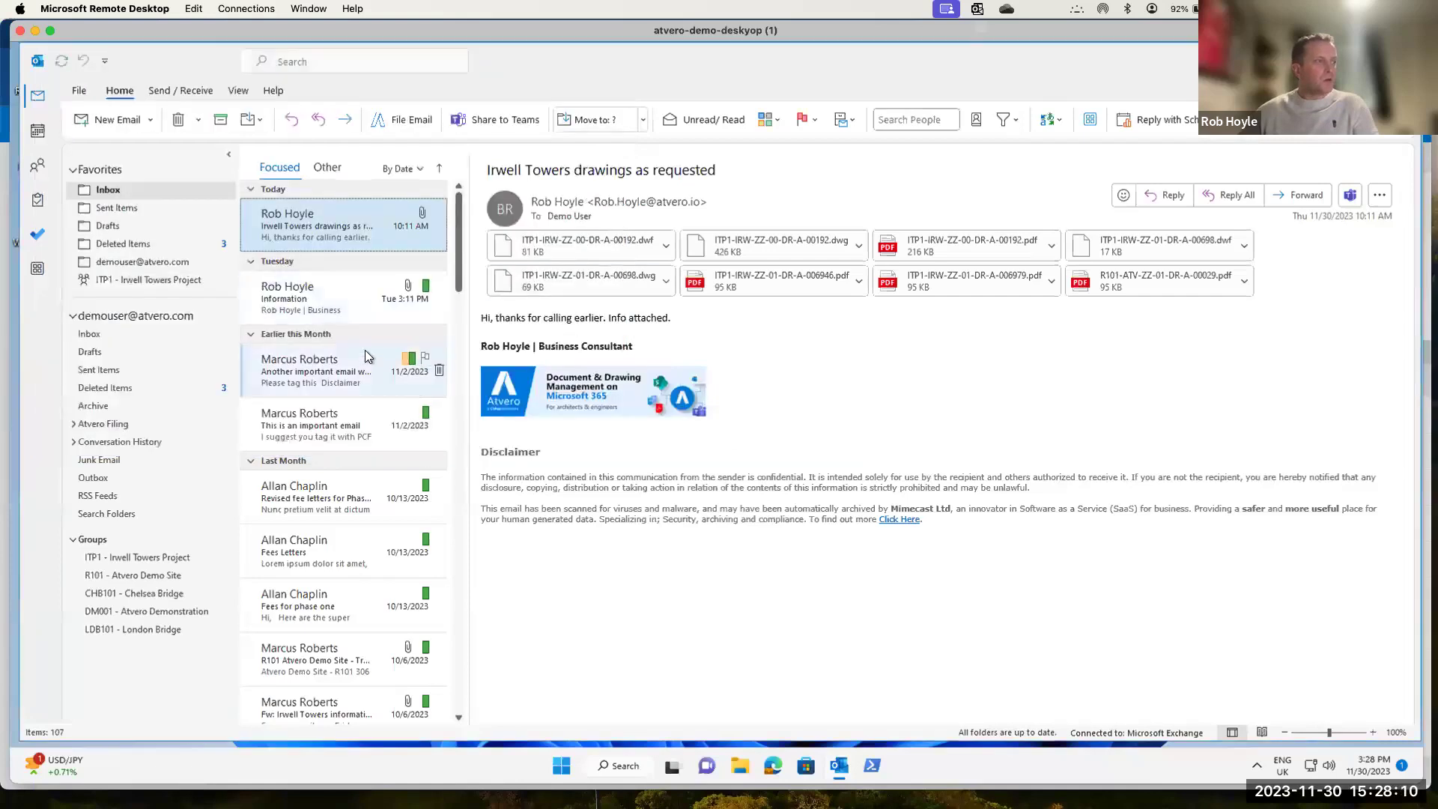
Browse the project group mailboxes, including R101 Atvero Demo Site, and look through the emails filed in ITP1 Irwell Towers Project.
click(147, 557)
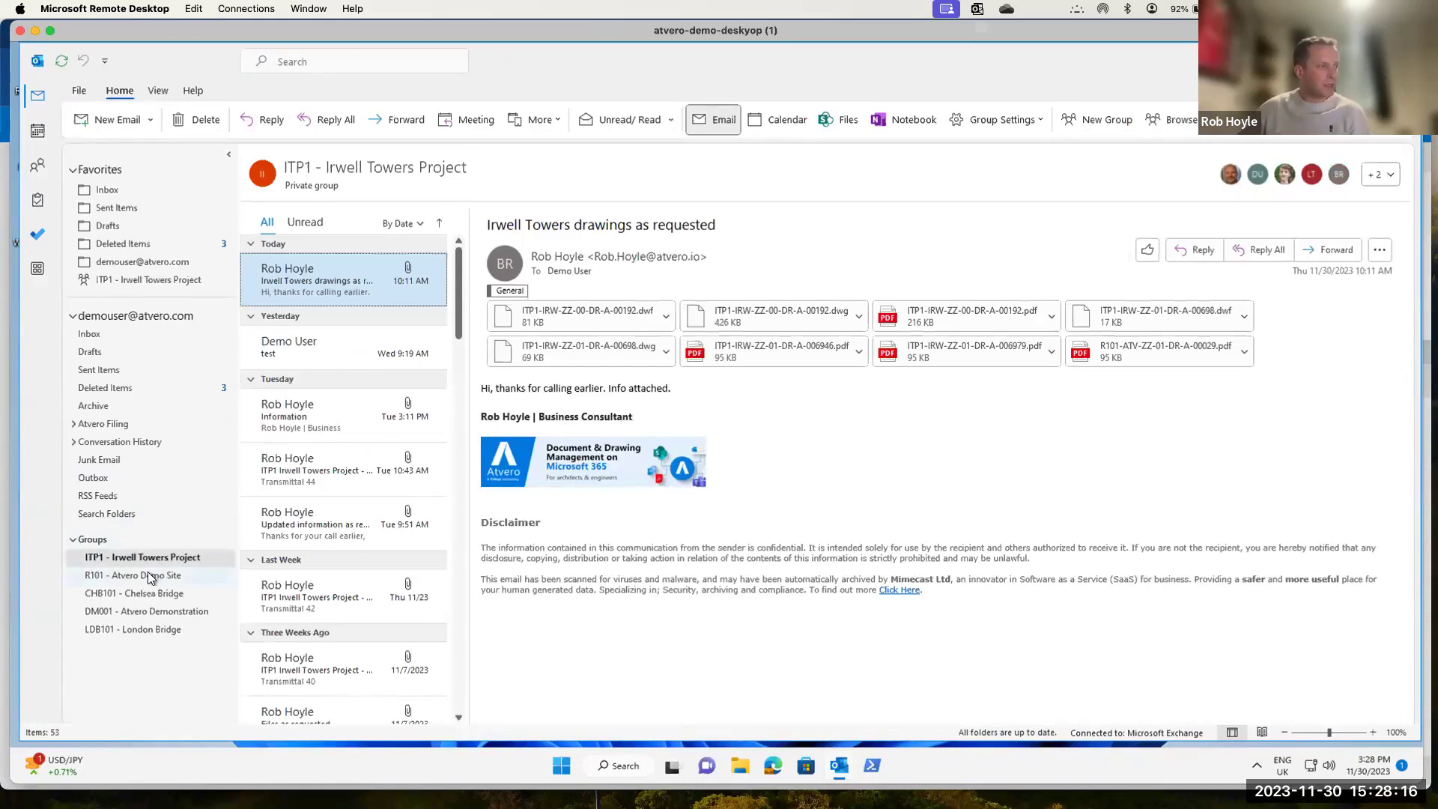
click(150, 575)
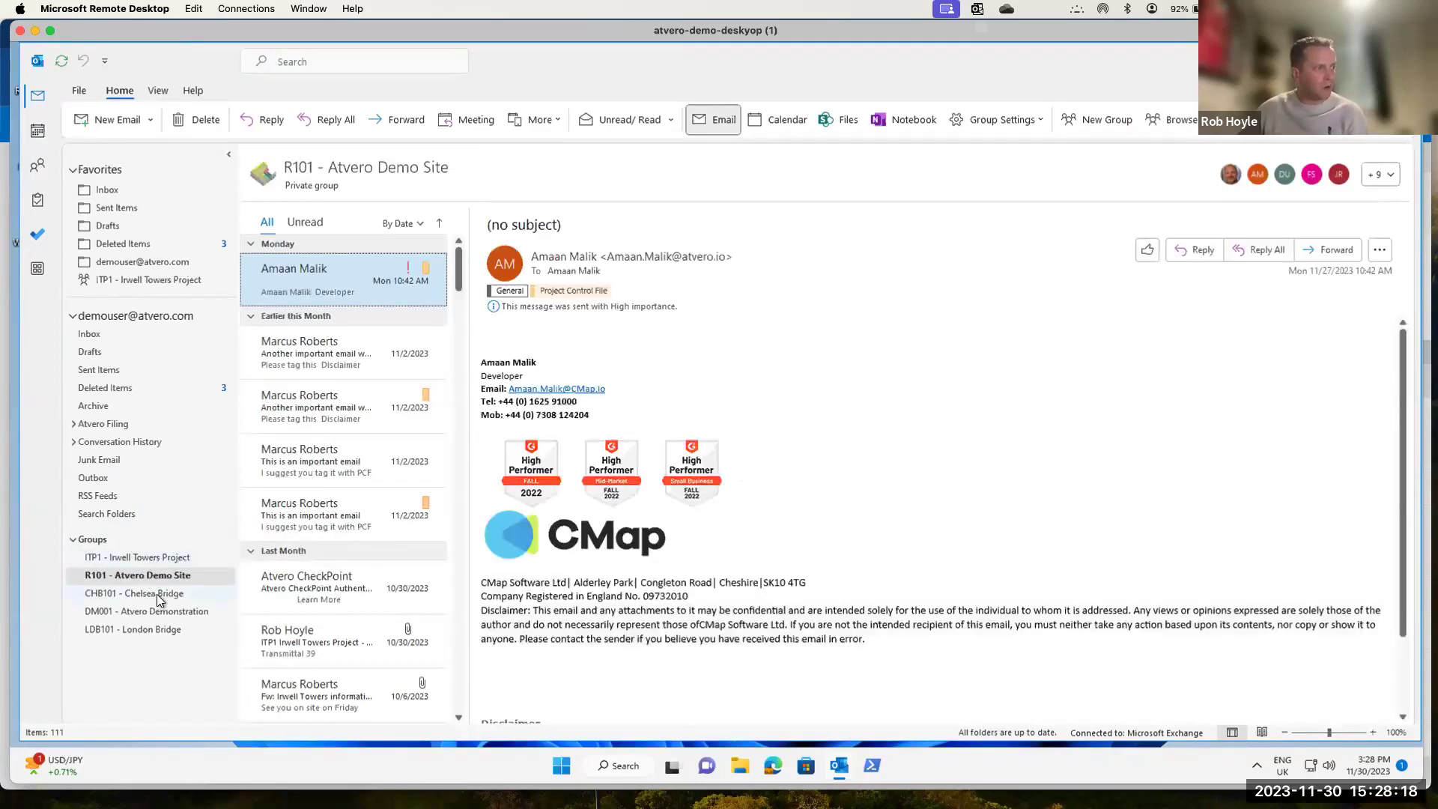
click(156, 593)
click(155, 575)
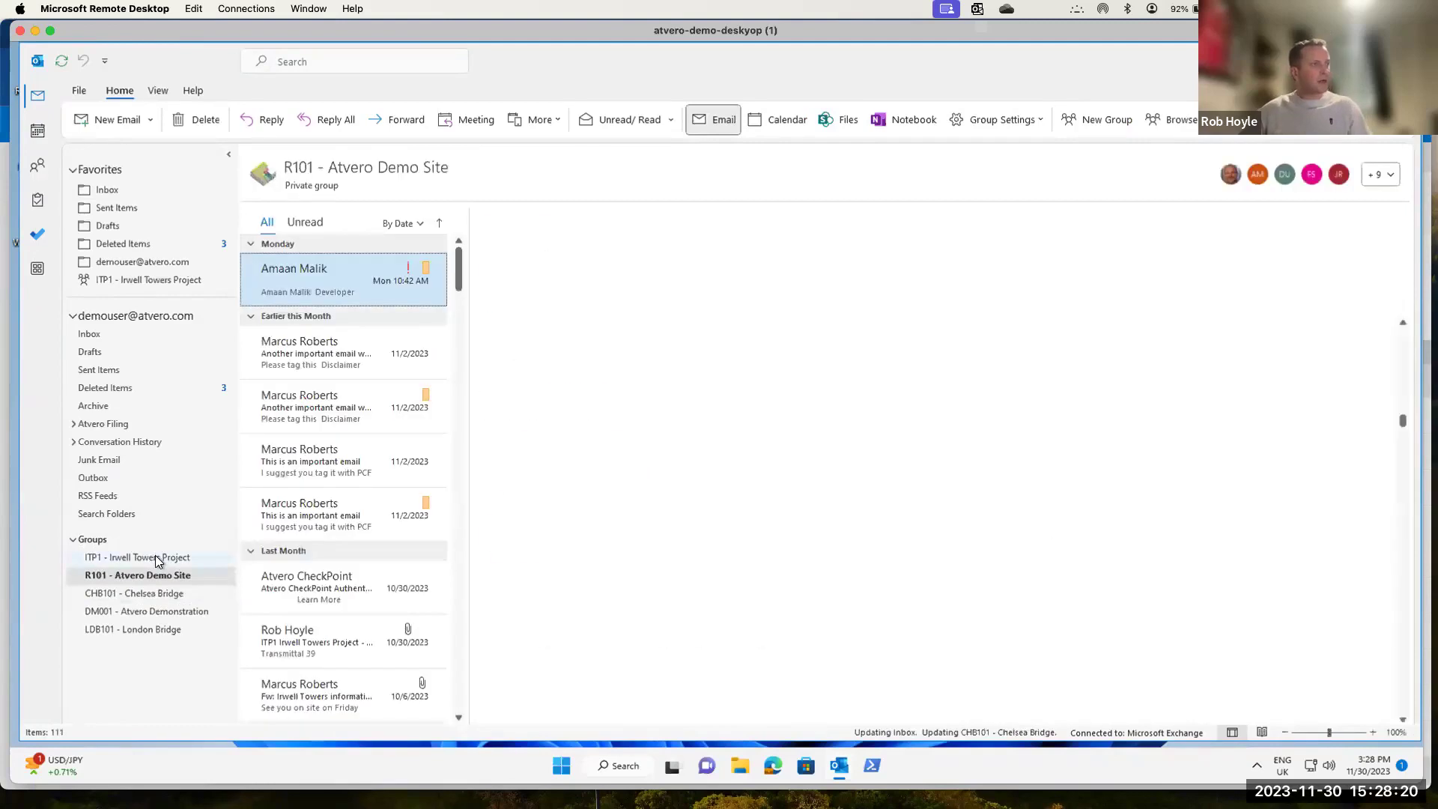
click(155, 557)
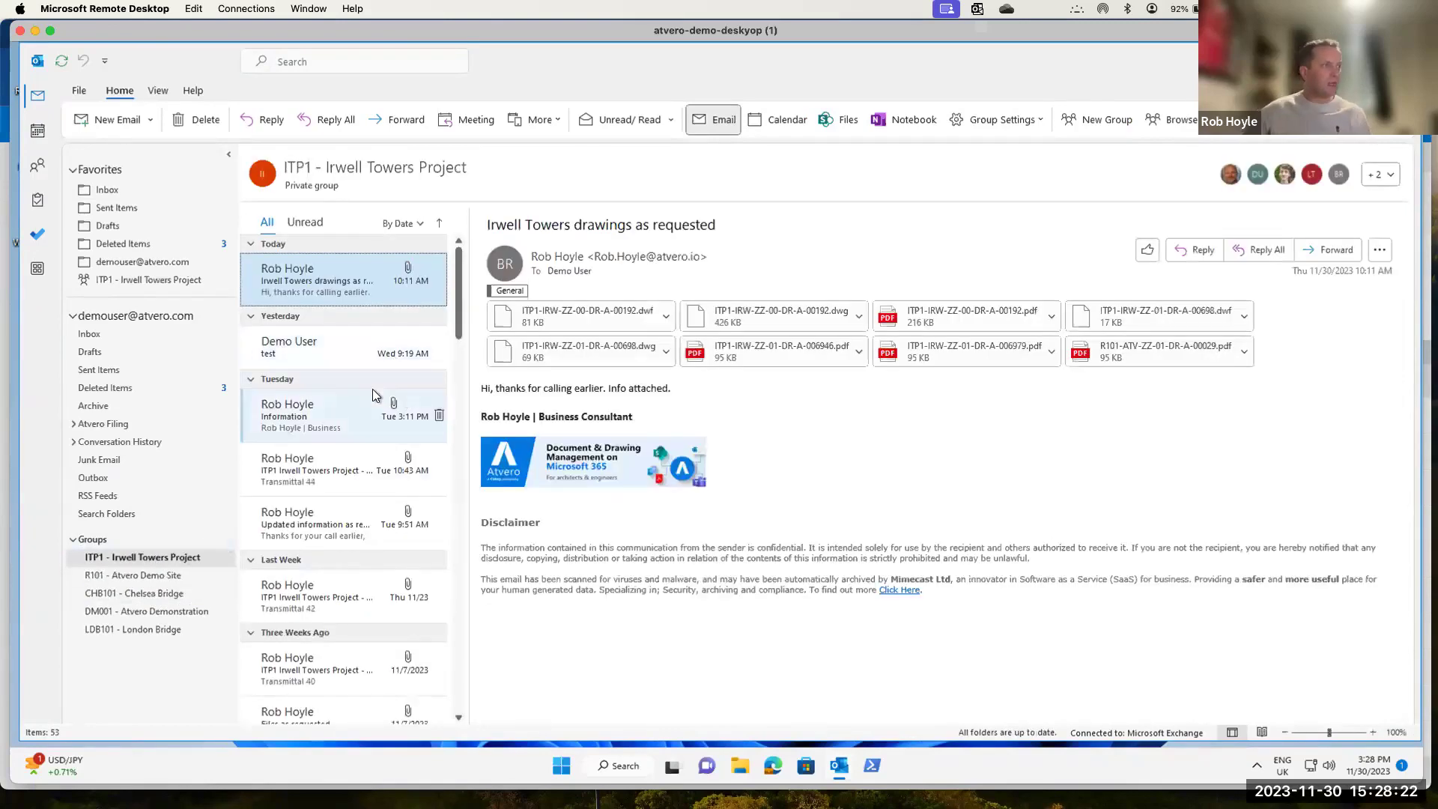
scroll(352, 466, down, 2)
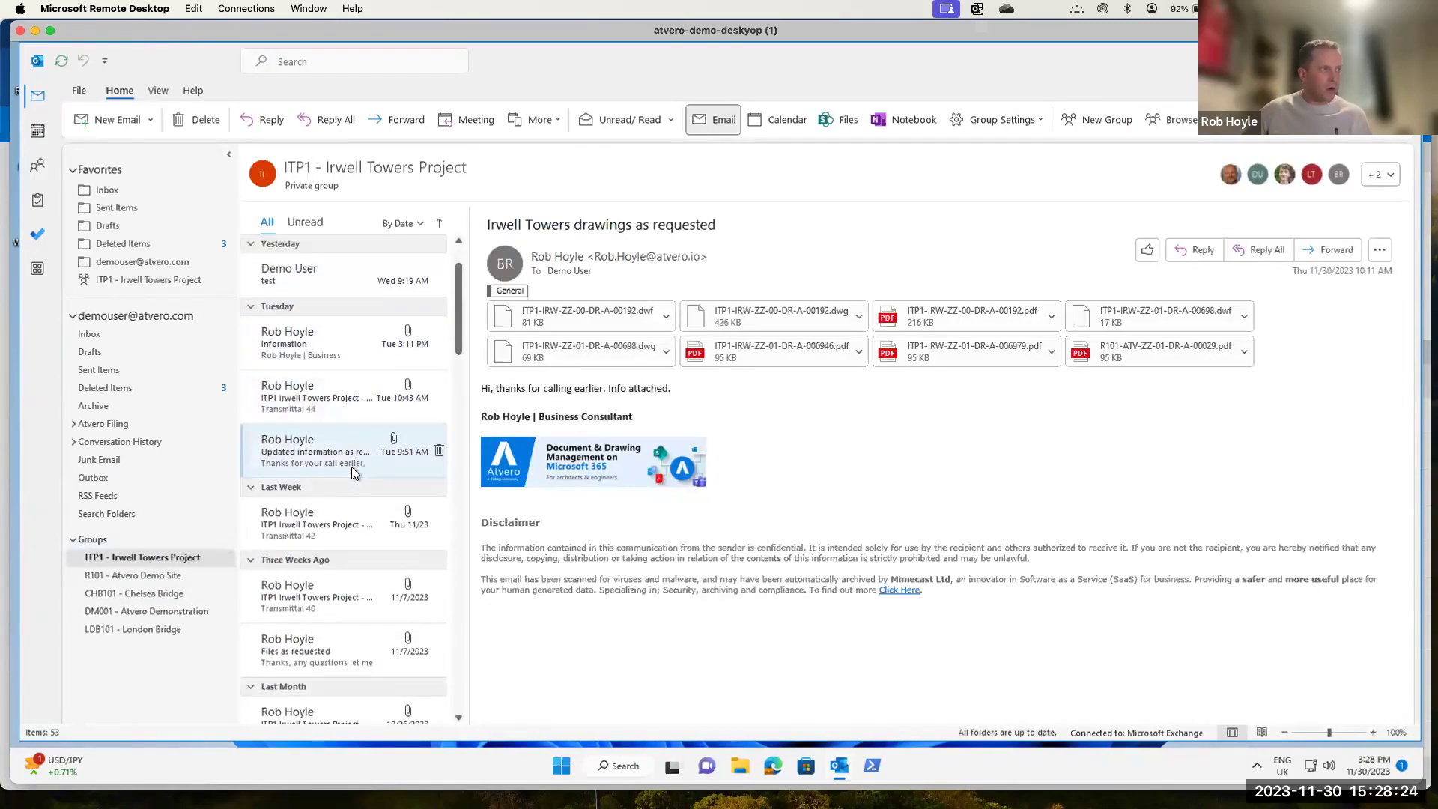
scroll(352, 466, down, 3)
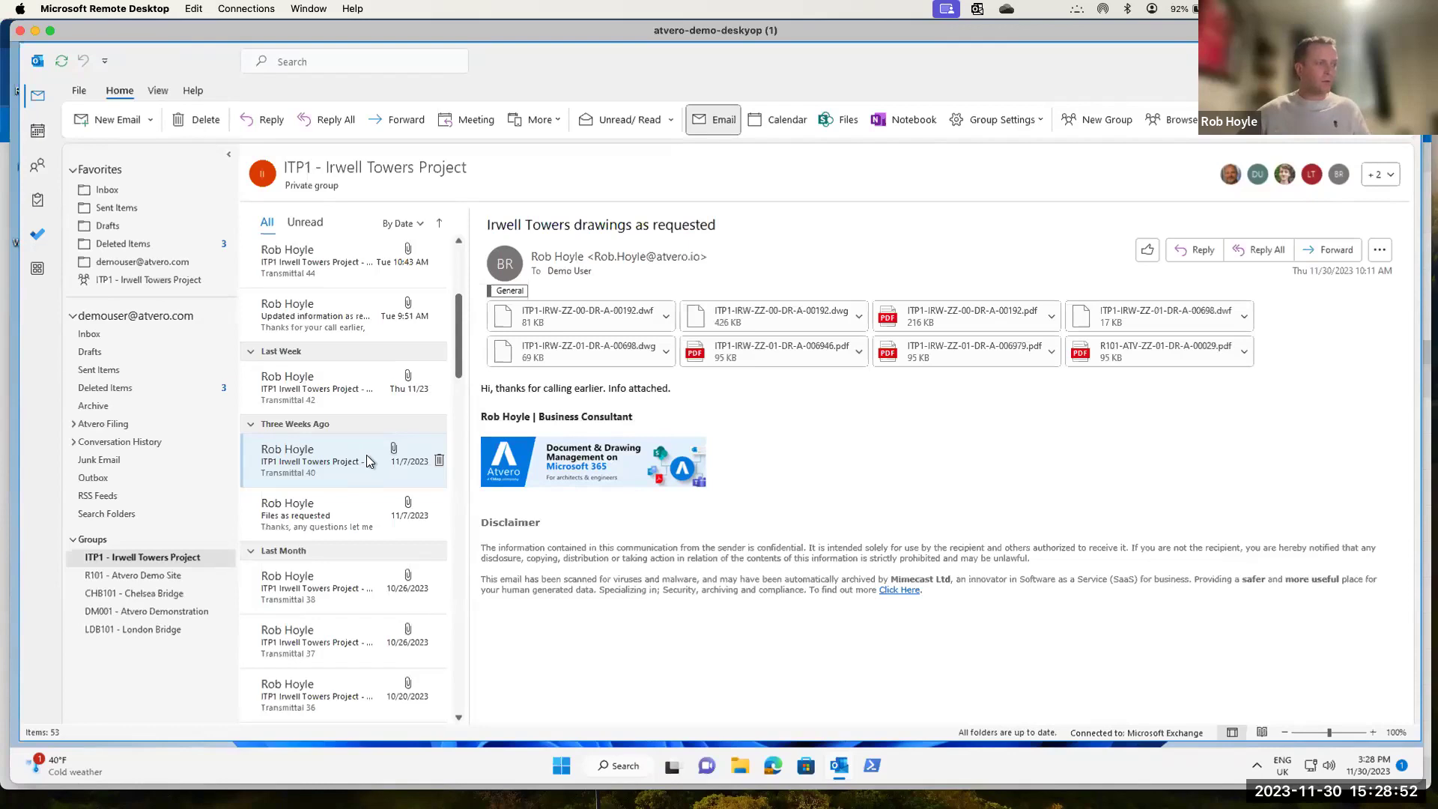
scroll(366, 459, up, 3)
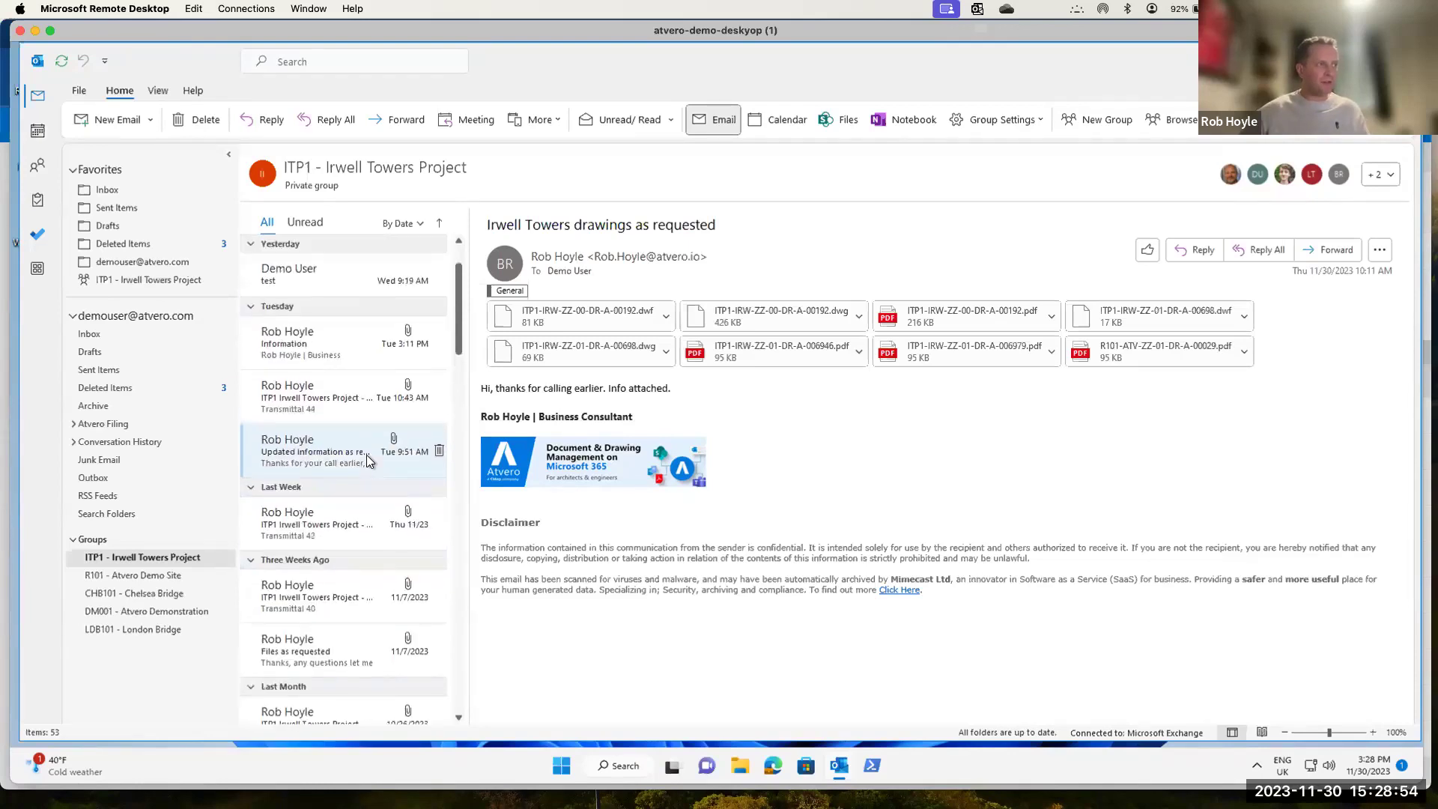
Check the drawings email's filing tag in the inbox and compare it with the copy in the ITP1 group.
click(114, 191)
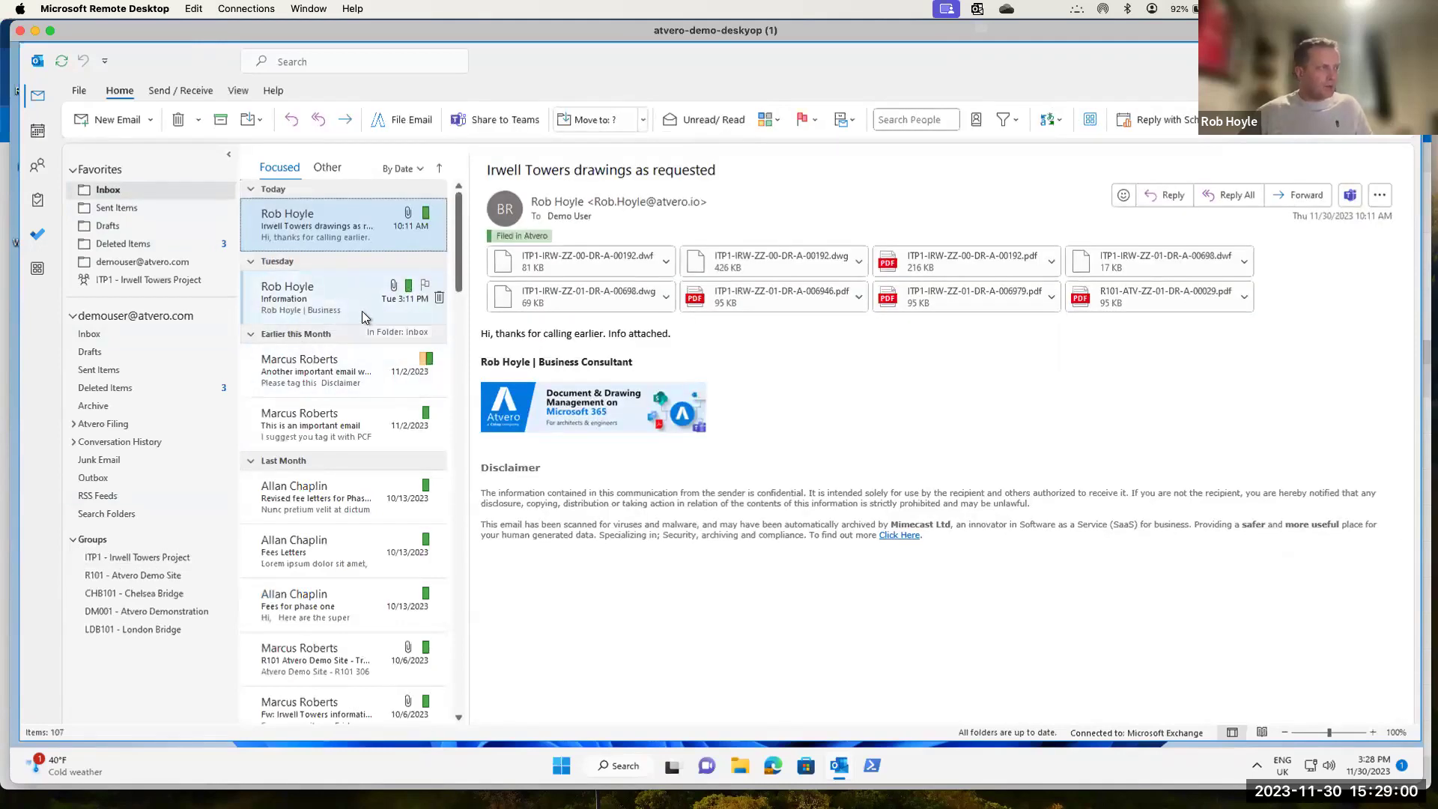
click(105, 204)
click(111, 188)
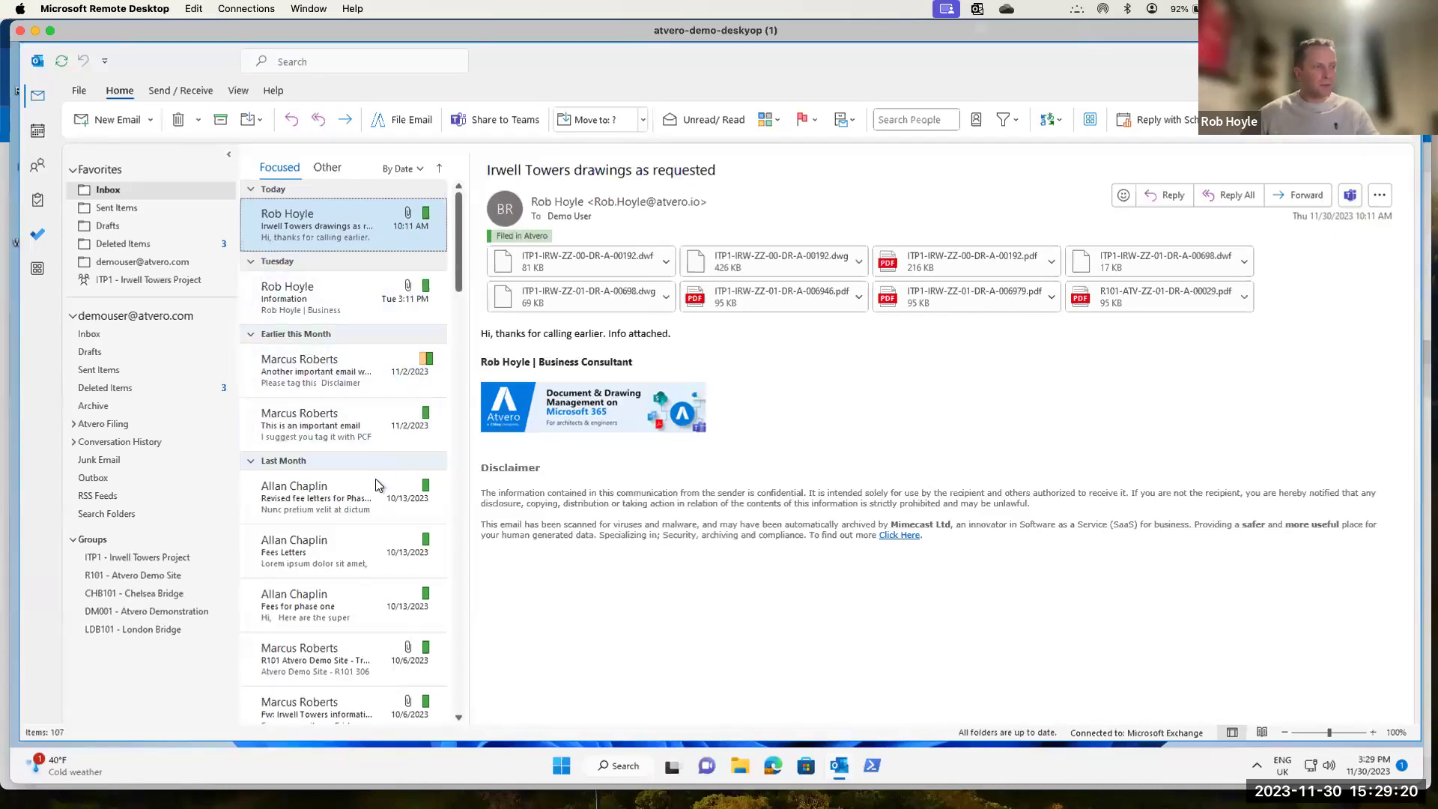
click(160, 562)
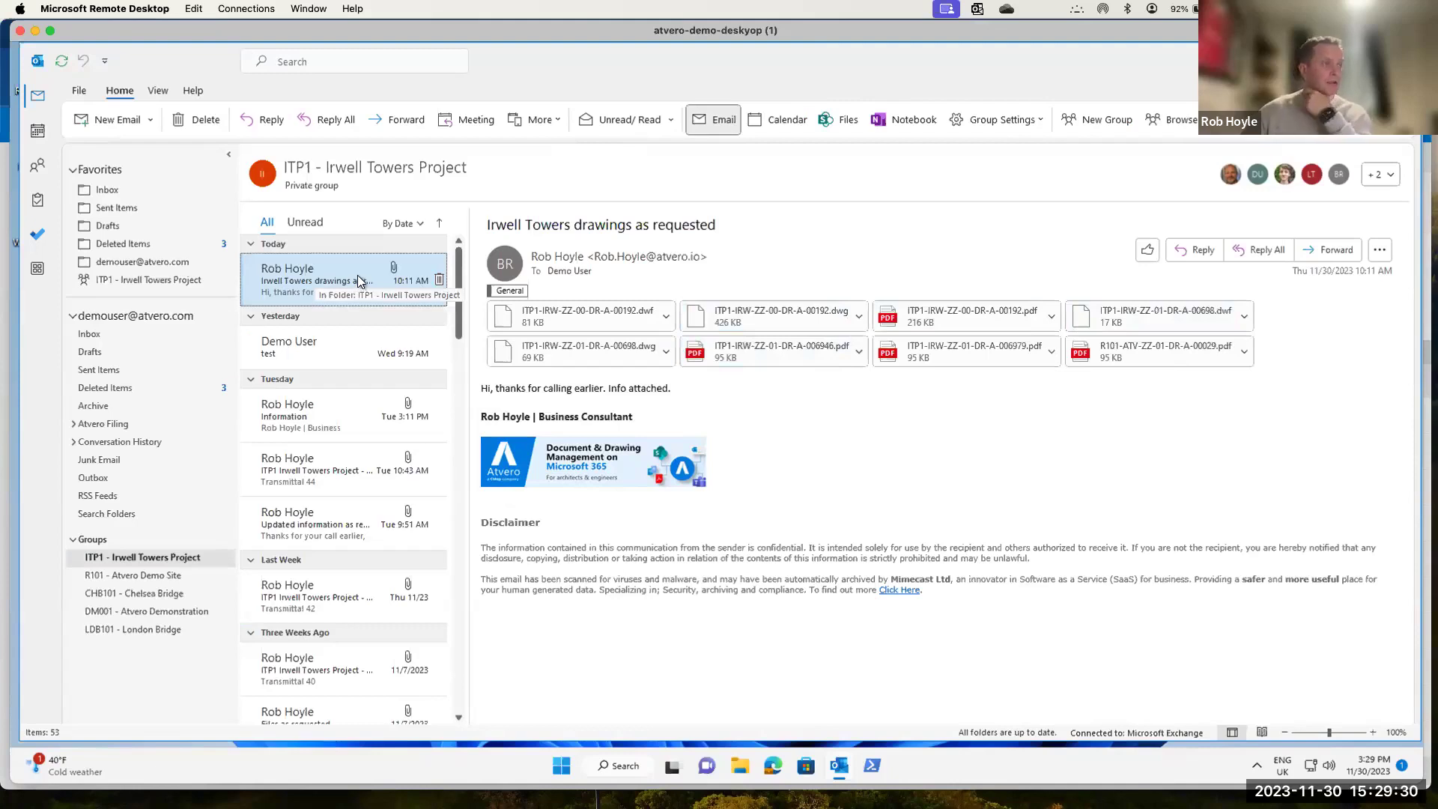
click(114, 191)
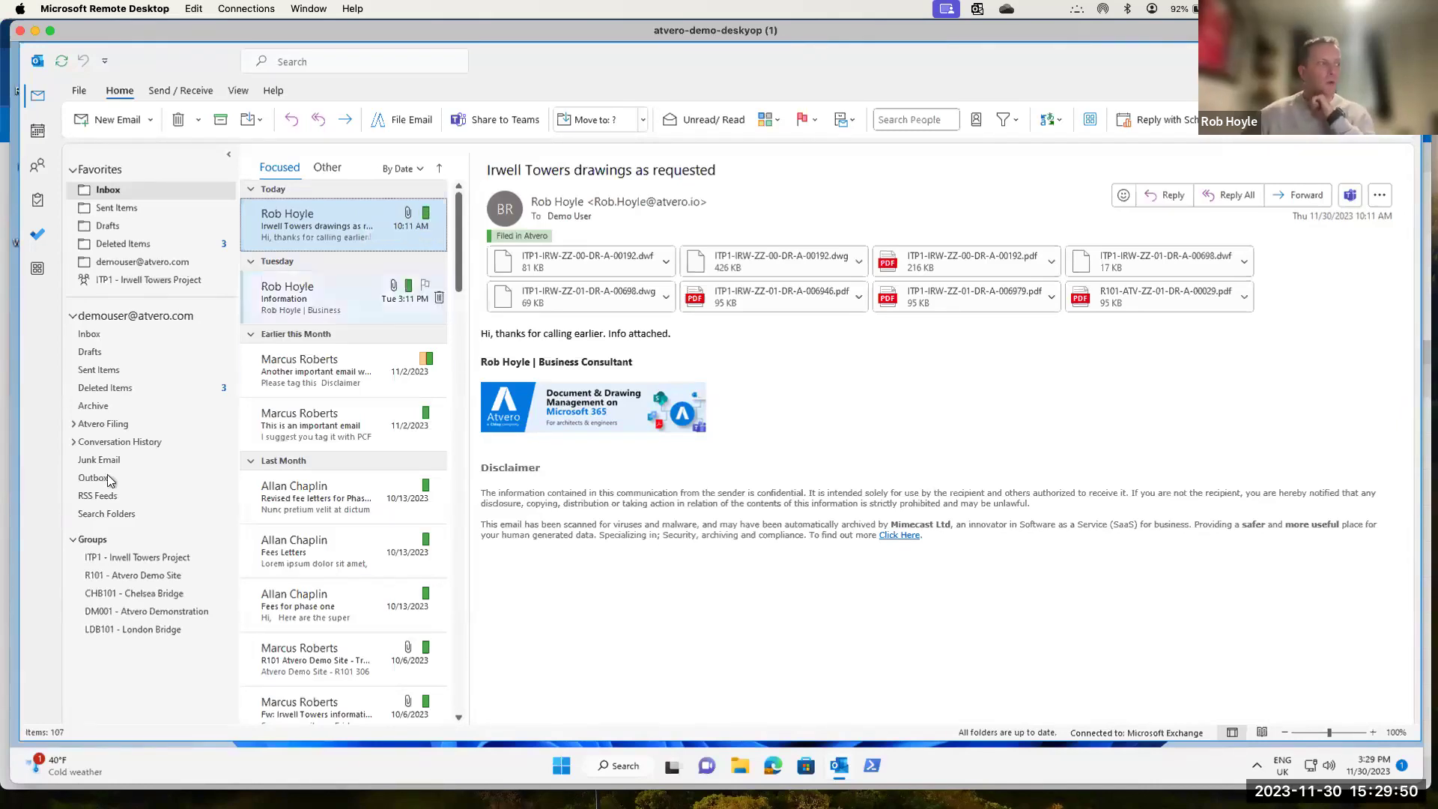
Search the ITP1 Irwell Towers Project group mailbox for "fire".
click(137, 557)
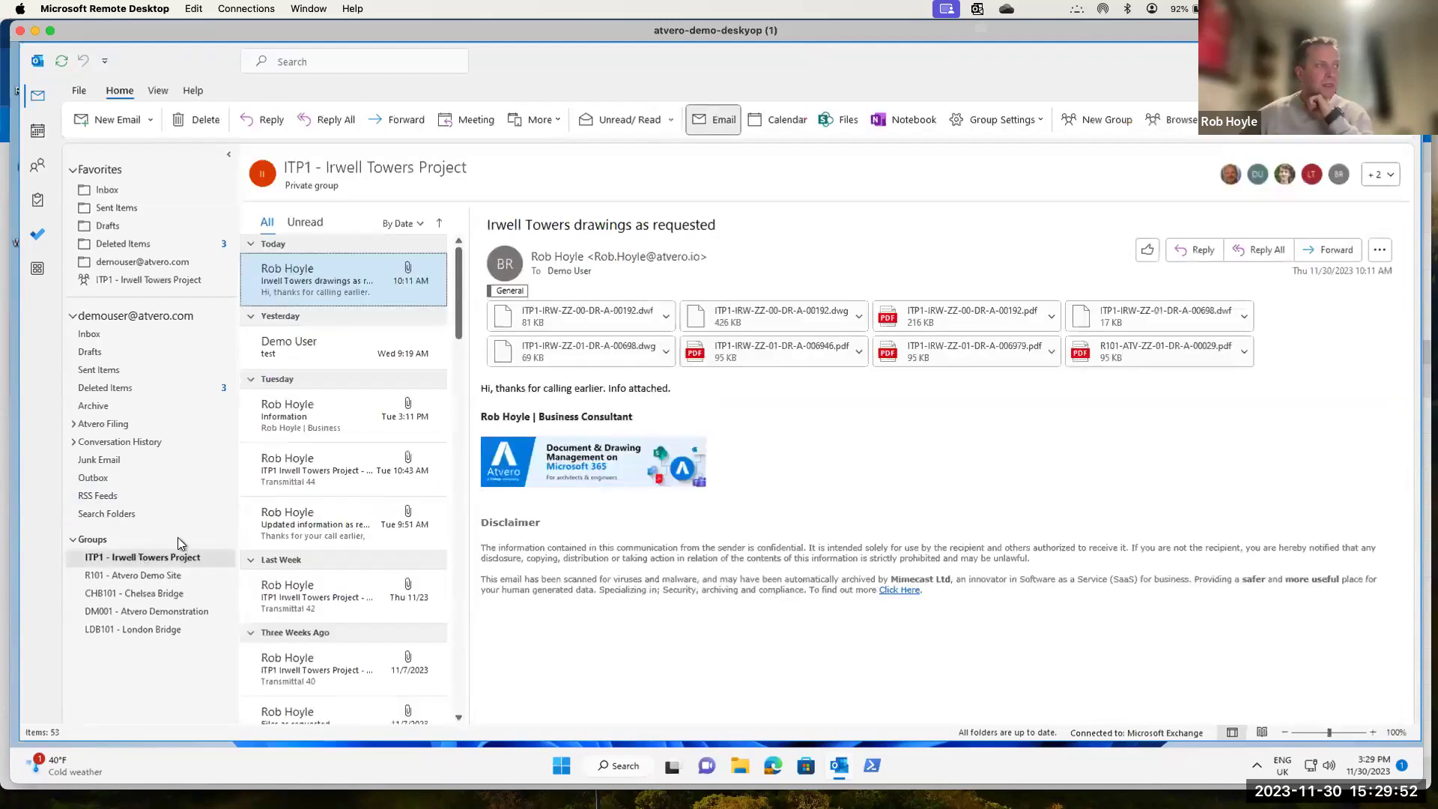
click(338, 63)
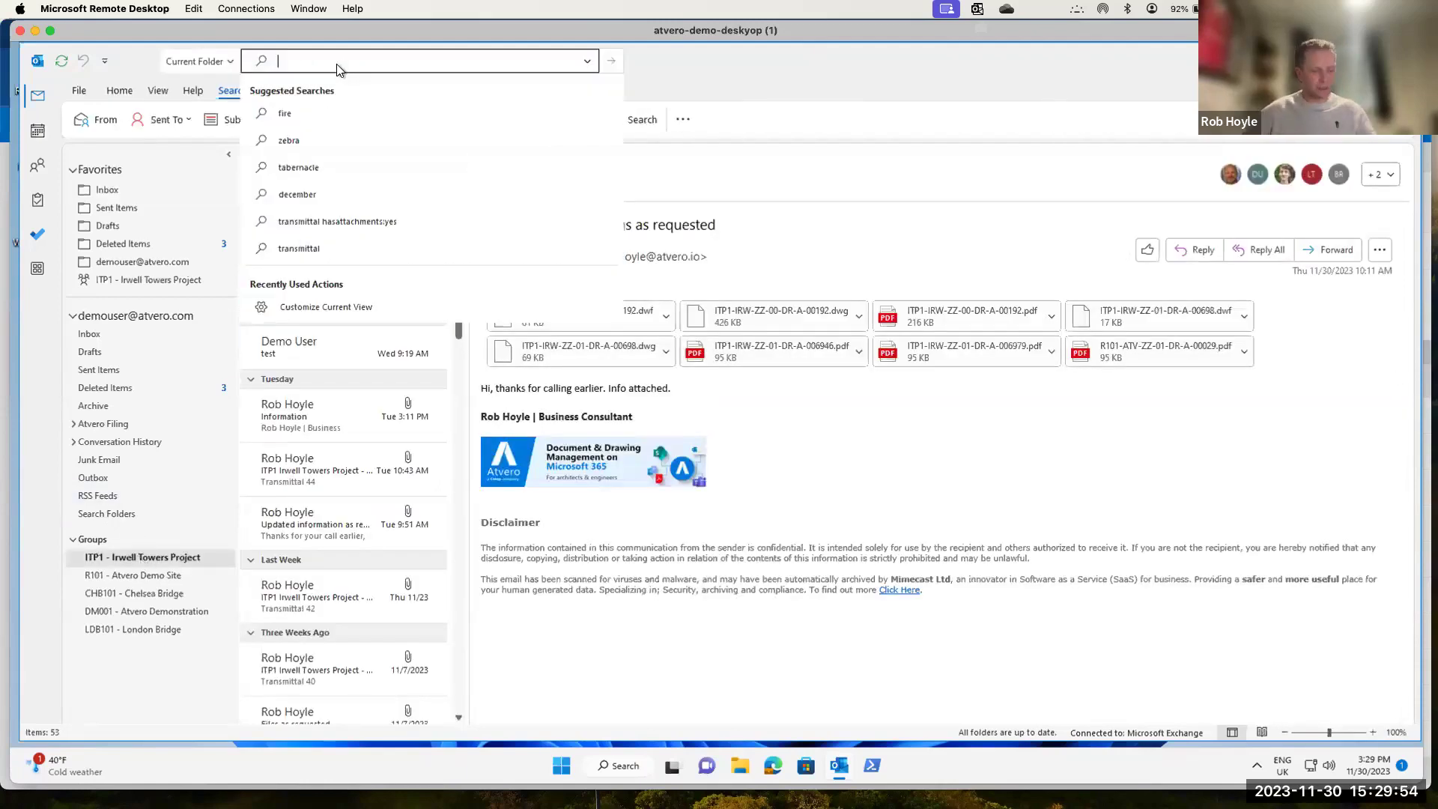
text(fire)
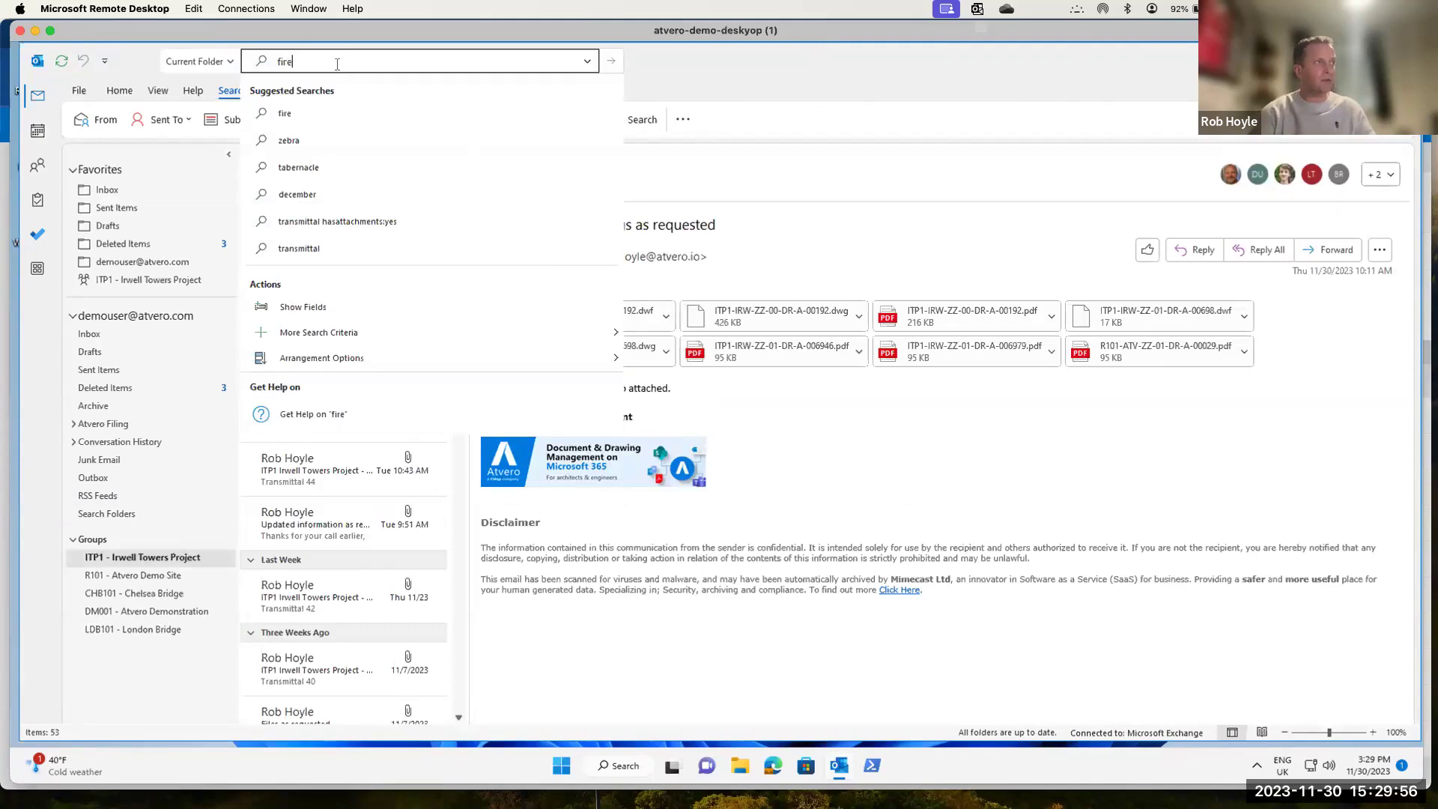
key(Return)
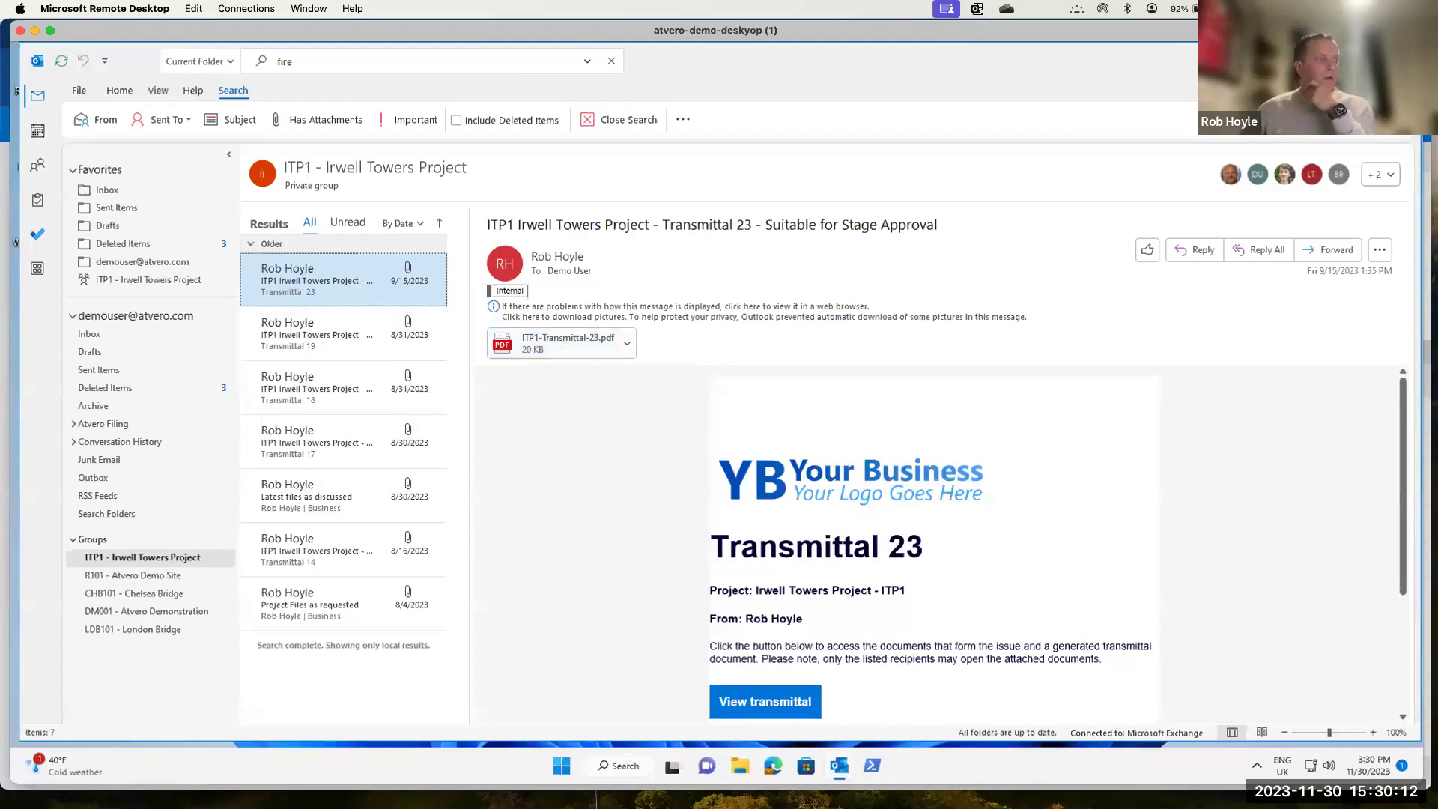
Switch to the project's Records page in Google Chrome and view the upload options for files from us and from others.
mouse_move(607, 807)
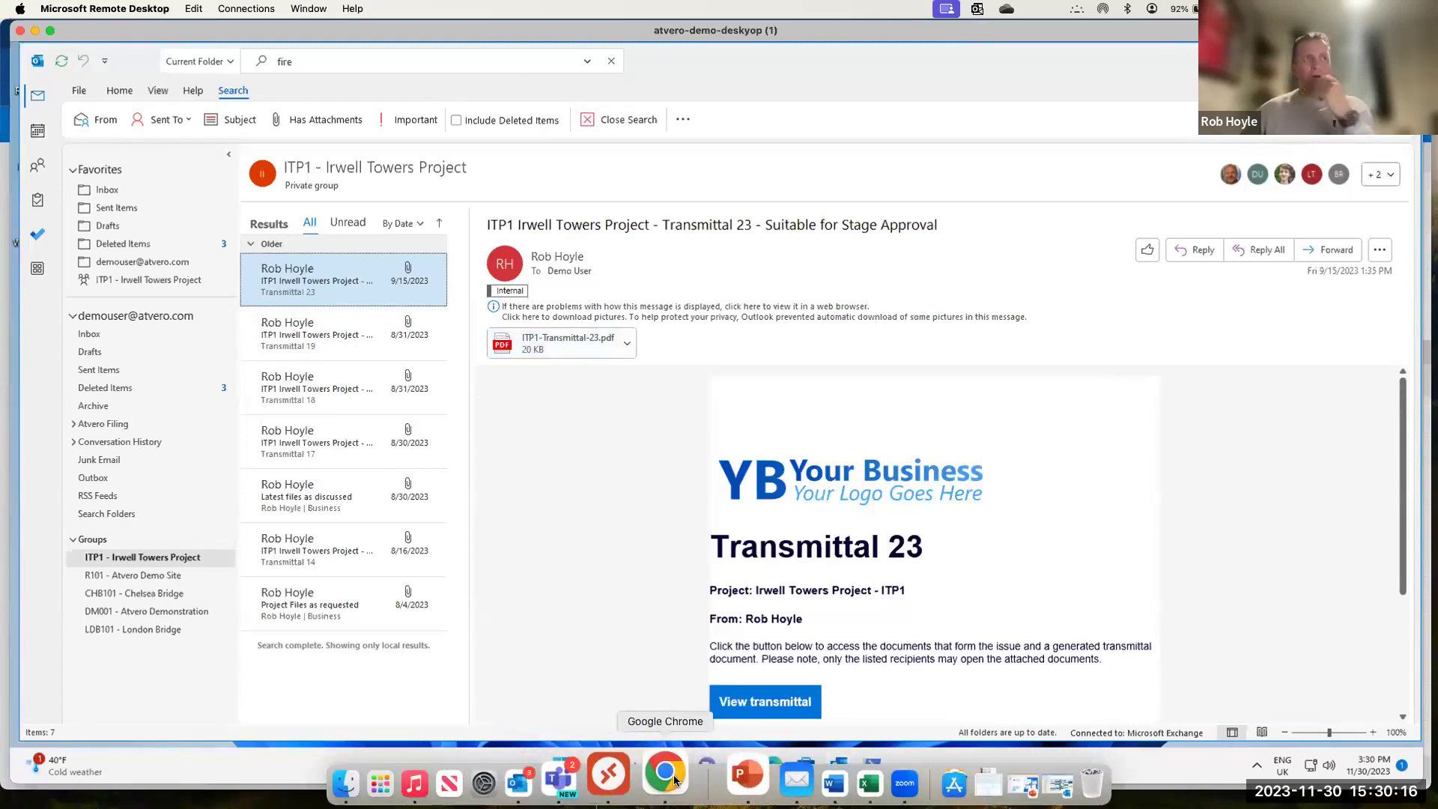
click(673, 775)
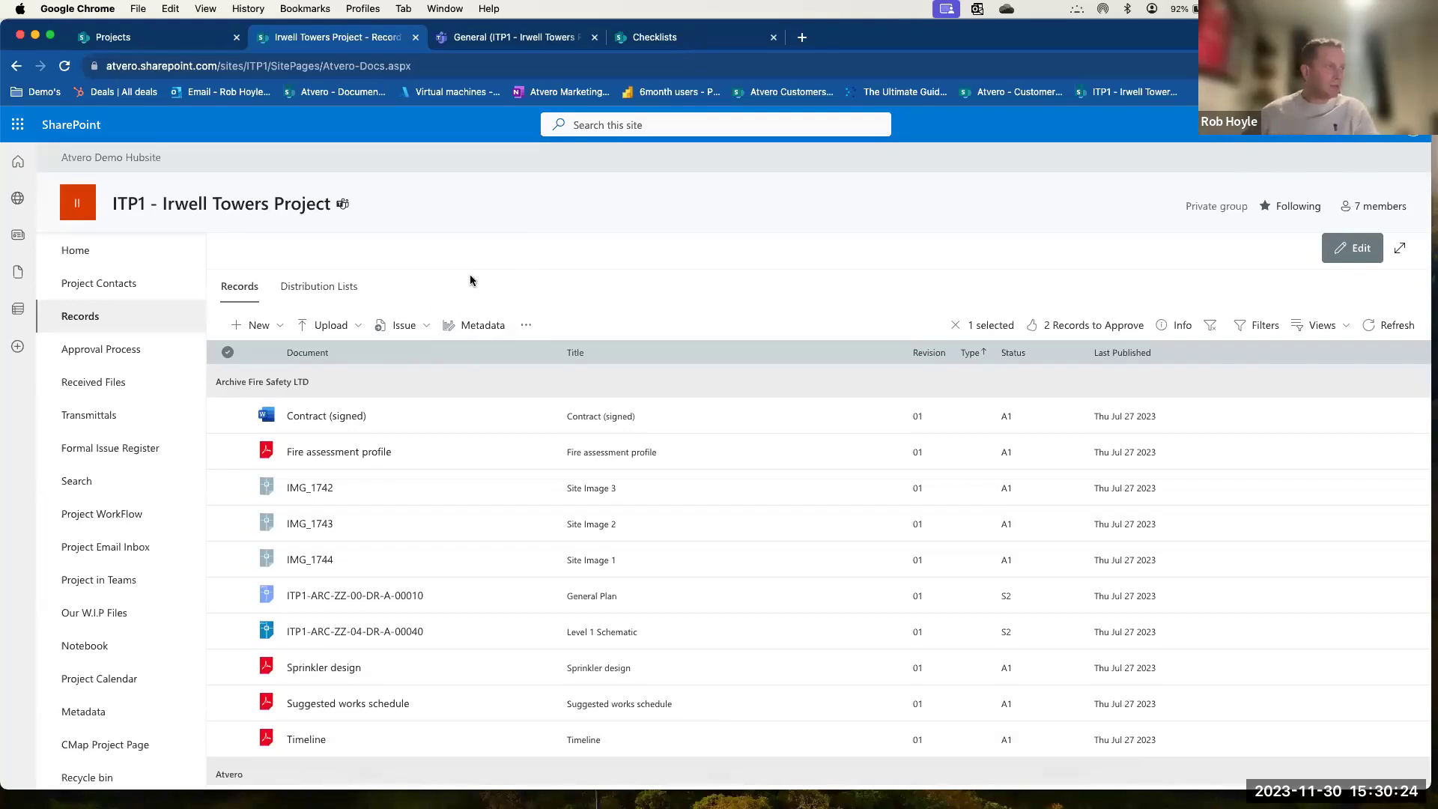
click(361, 328)
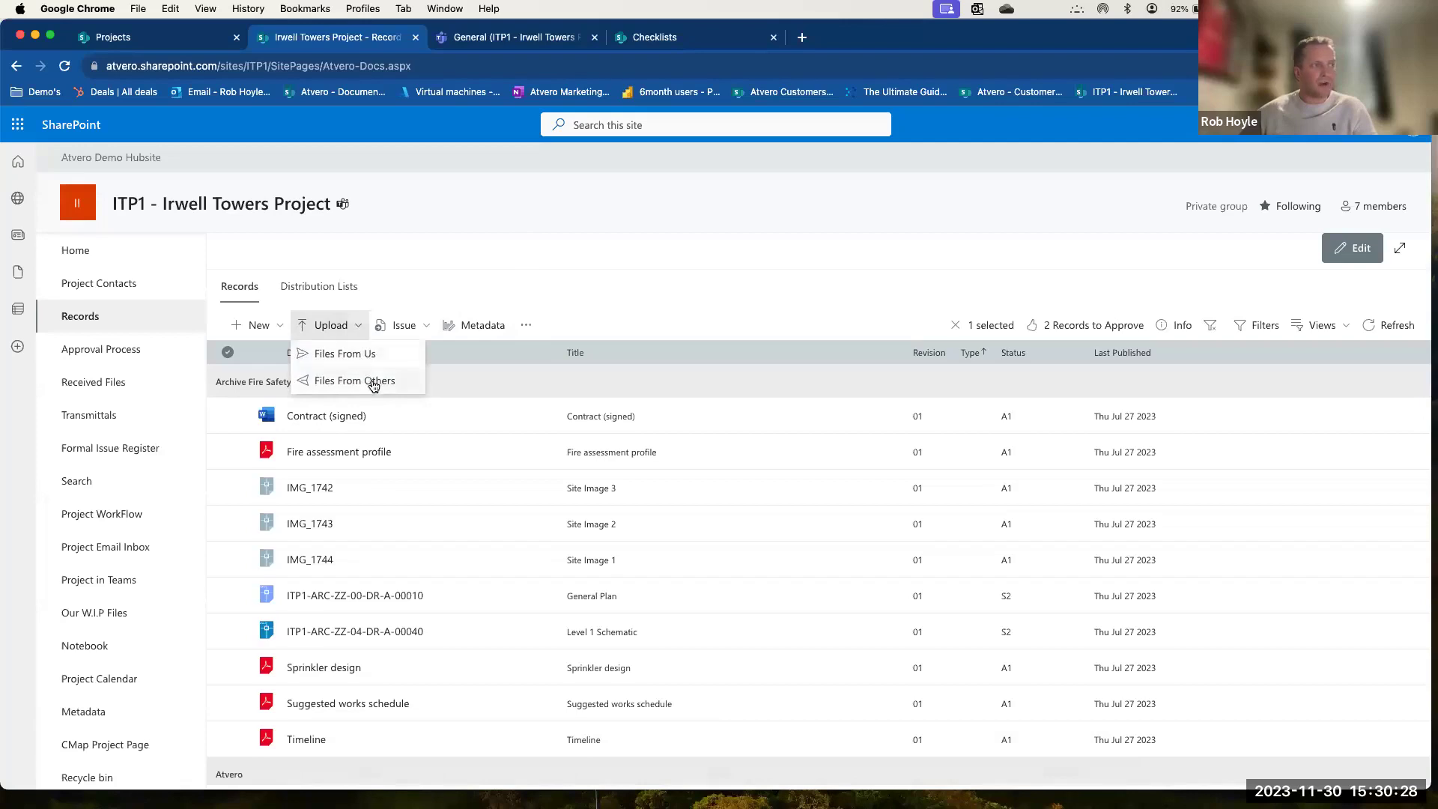
click(469, 276)
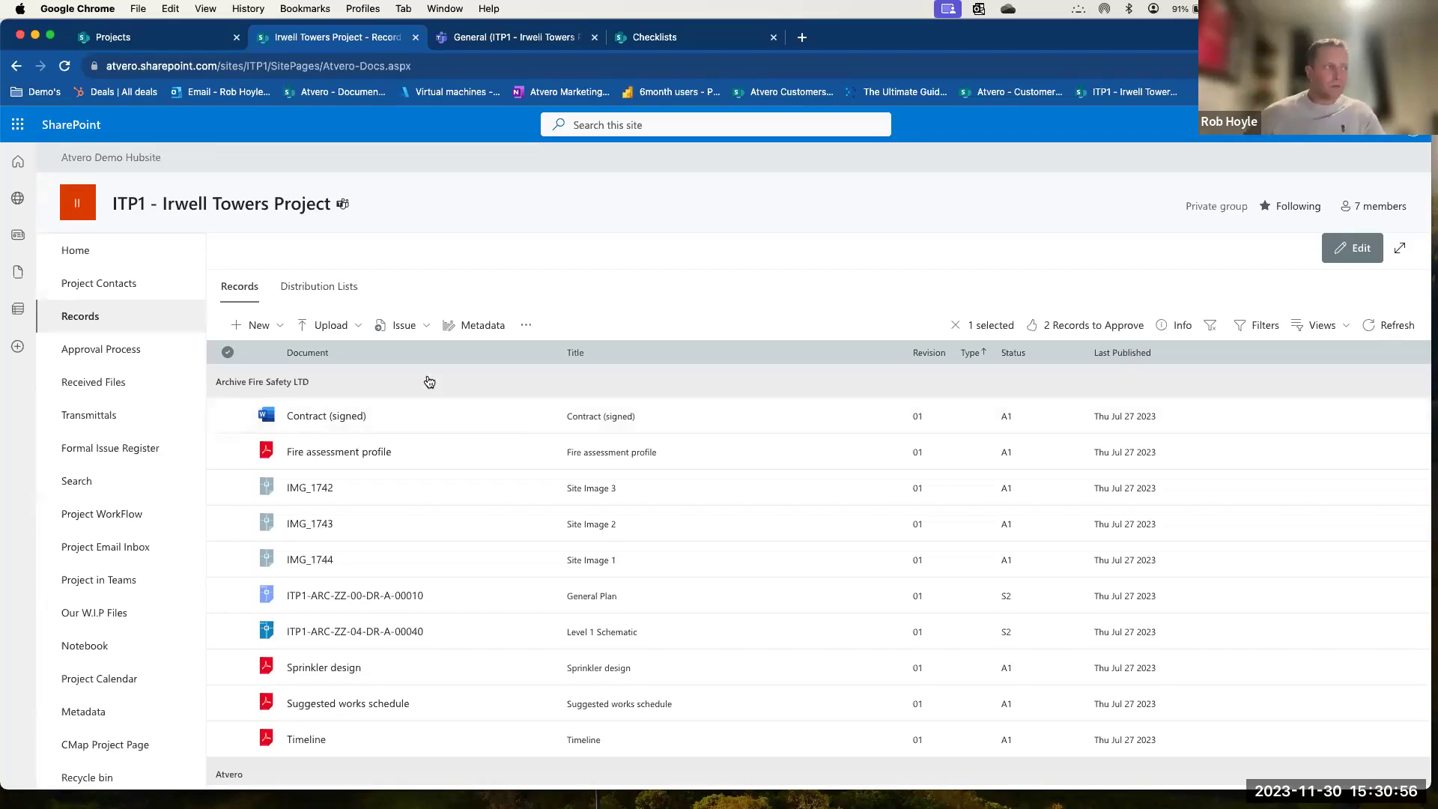
click(346, 330)
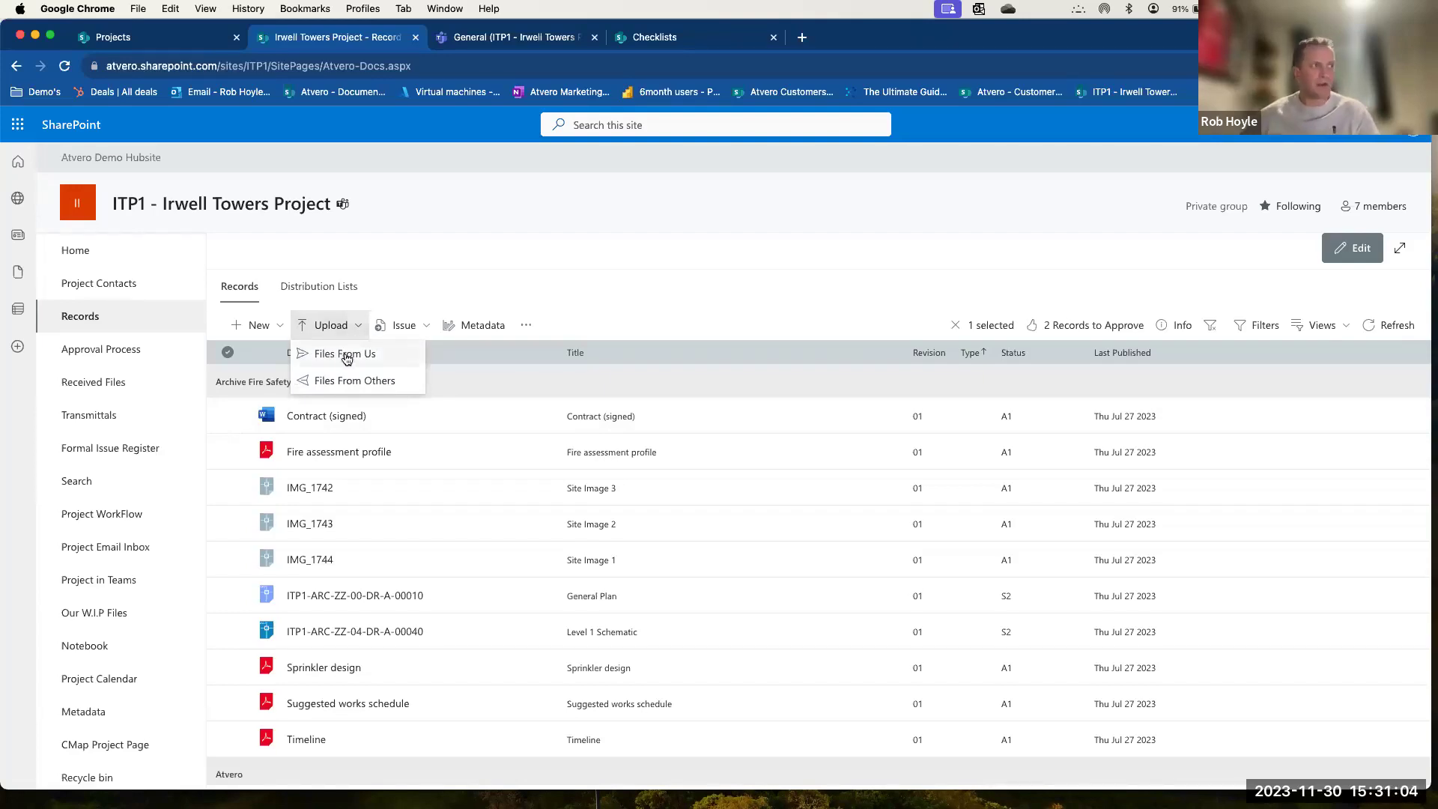
click(660, 300)
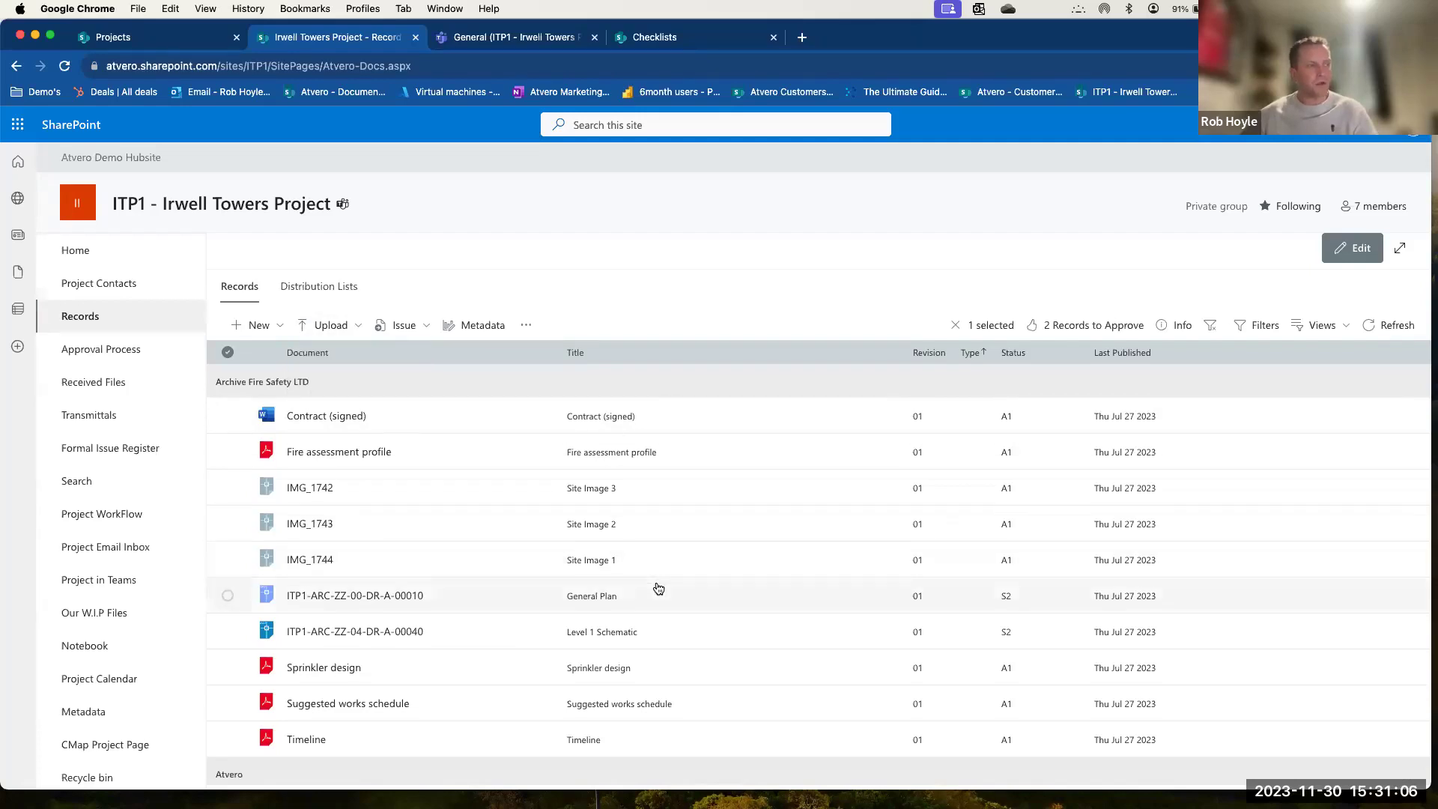
Look through the Records list to find the highlighted Second Floor - Plan and Ground Floor - Plan drawings.
scroll(657, 584, down, 2)
scroll(659, 588, down, 10)
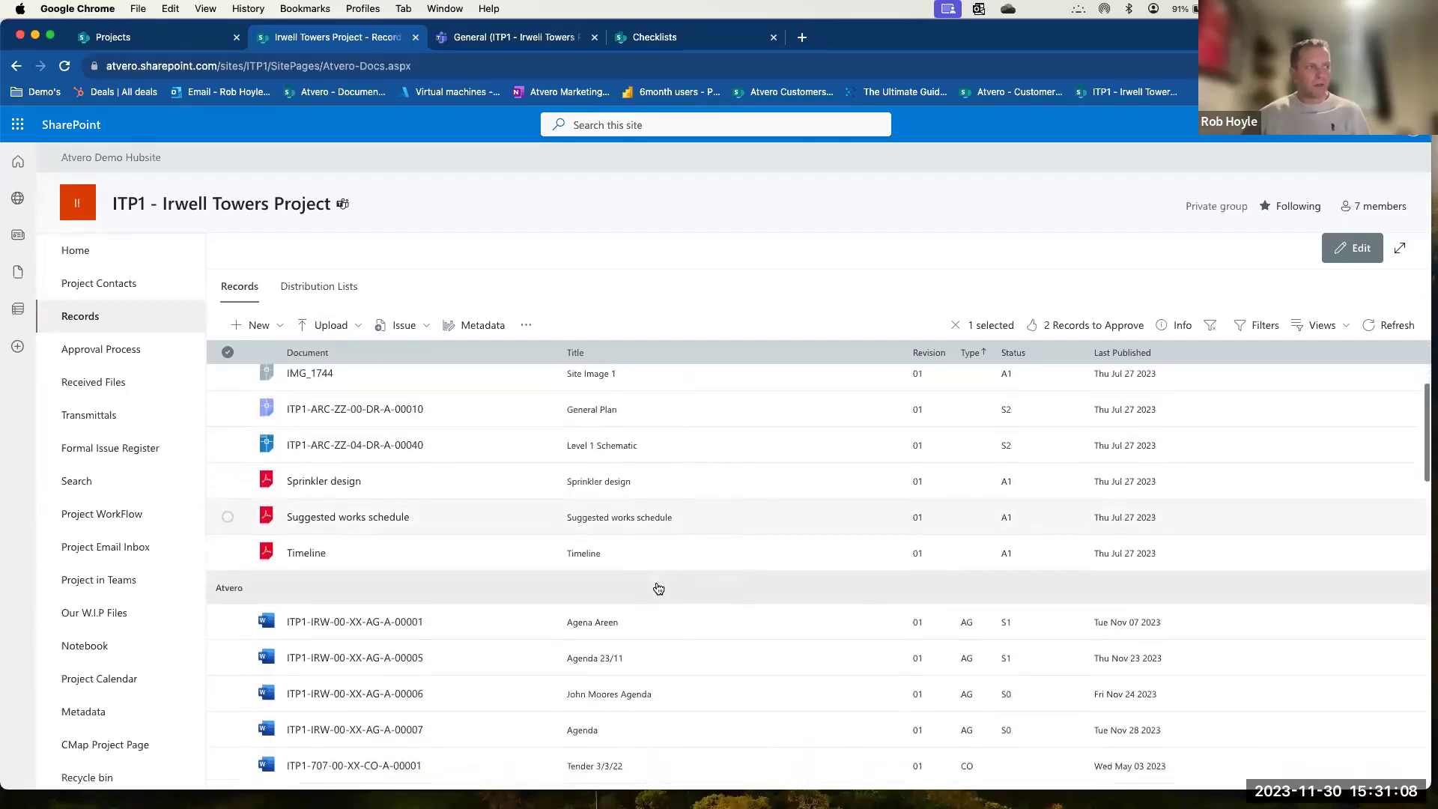
scroll(658, 588, down, 5)
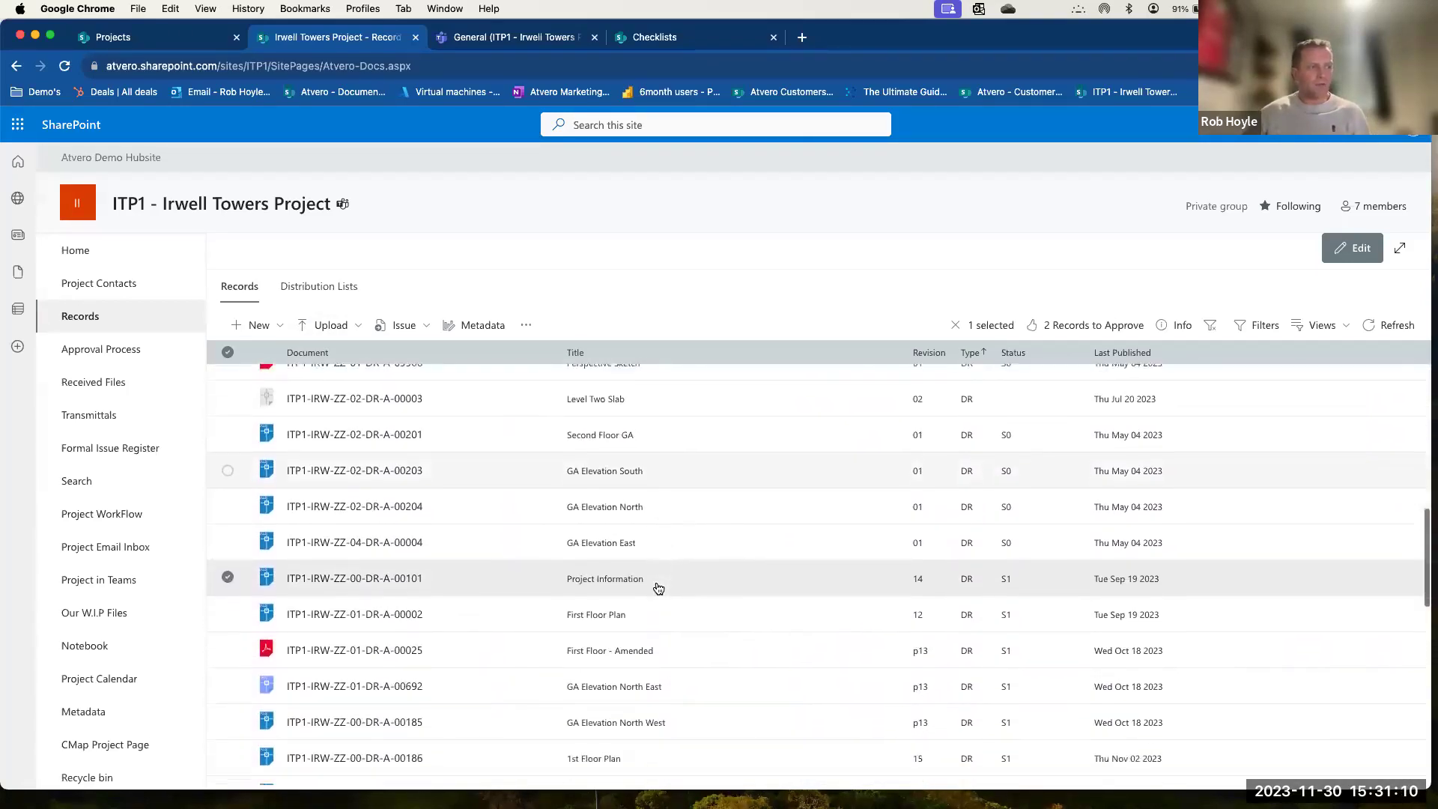
scroll(658, 589, down, 2)
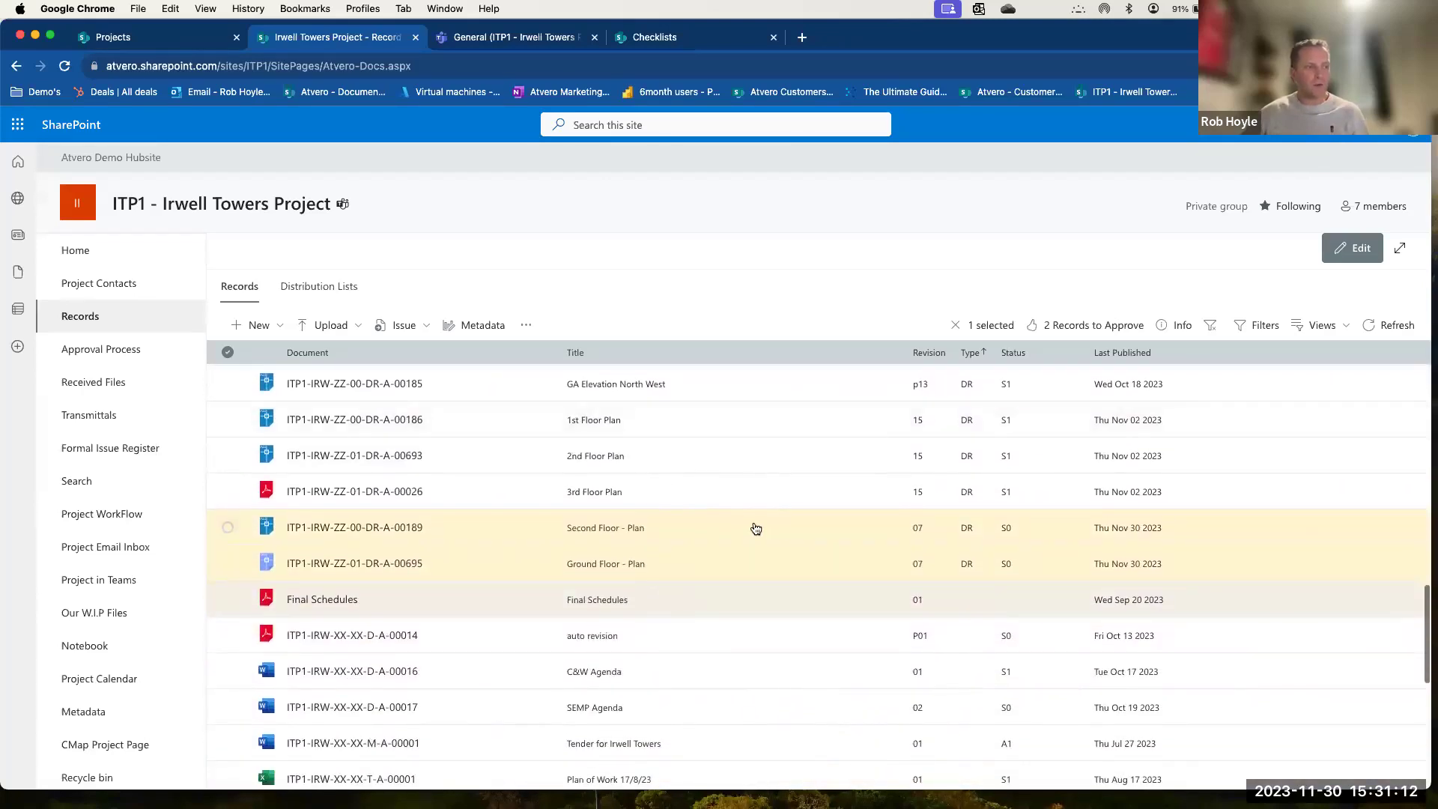
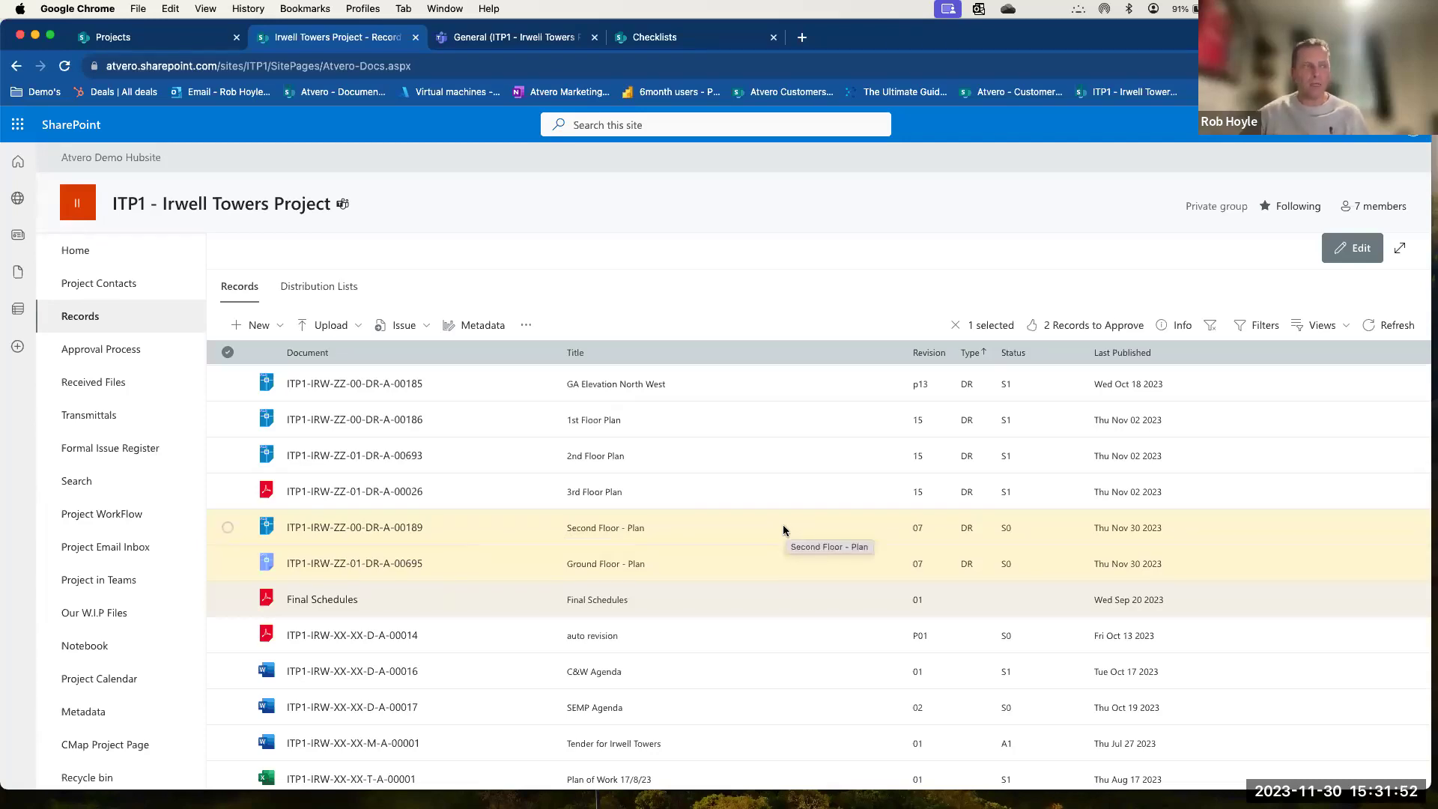
Open the project's approval process and preview the PDF of the pending Ground Floor - Plan drawing.
click(120, 352)
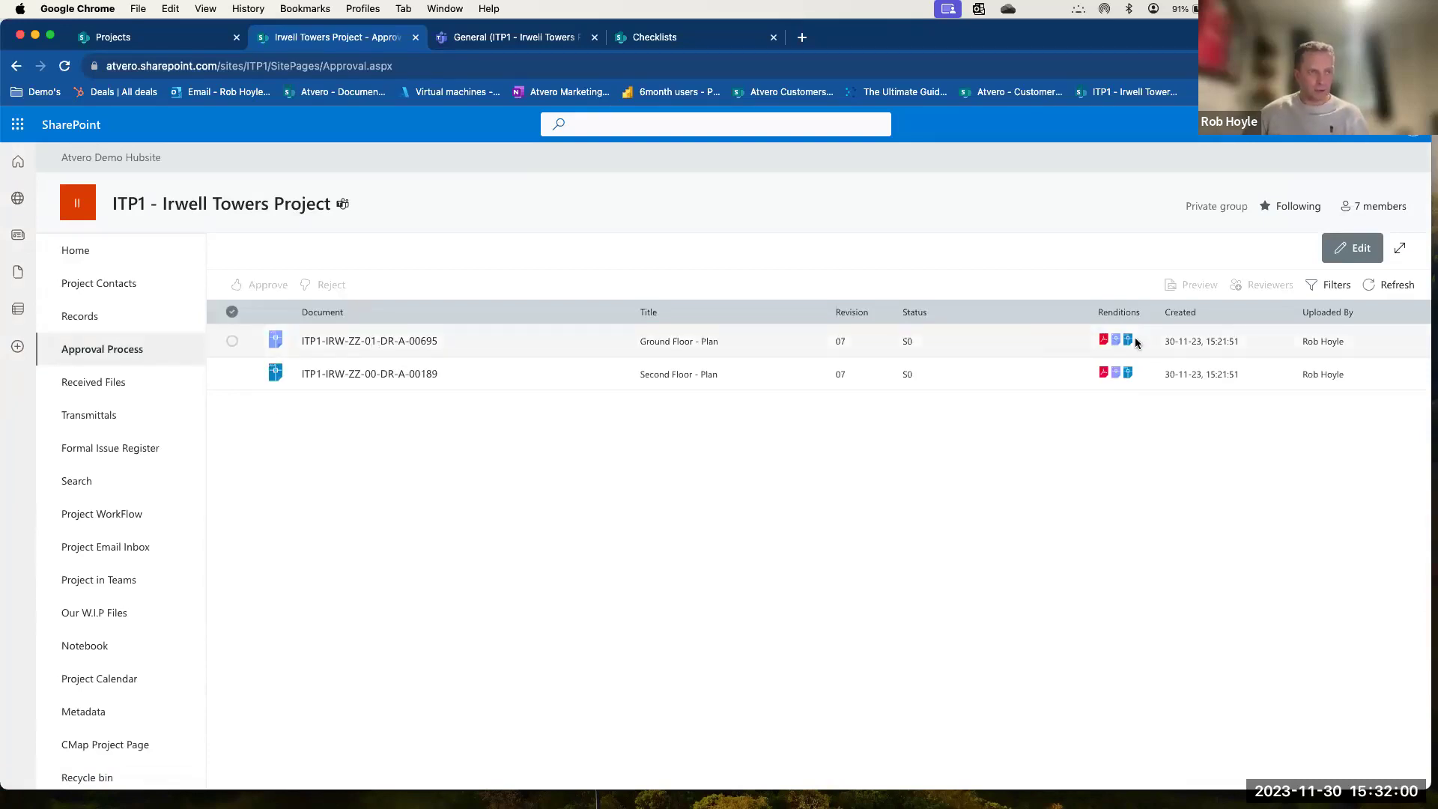
click(232, 341)
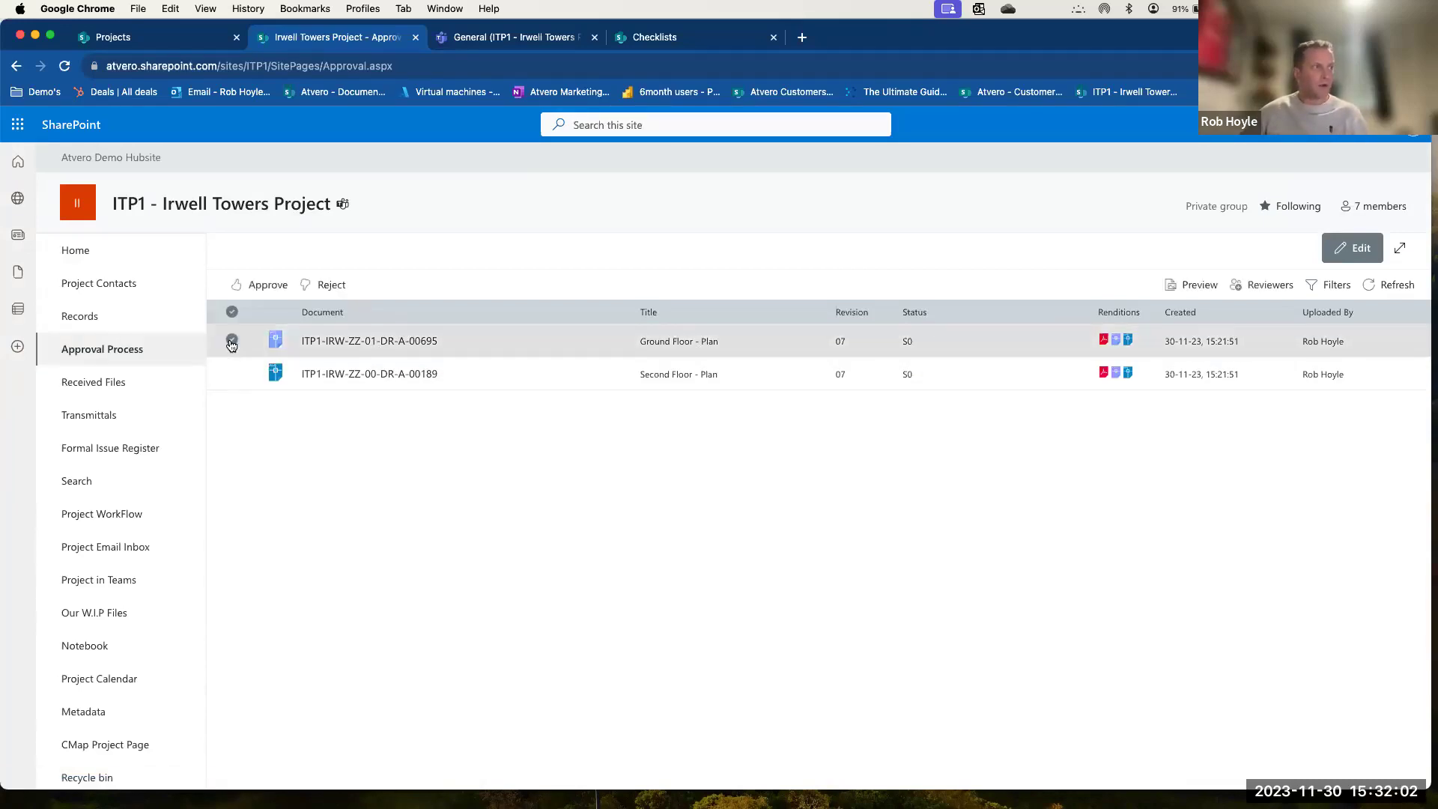
click(1192, 284)
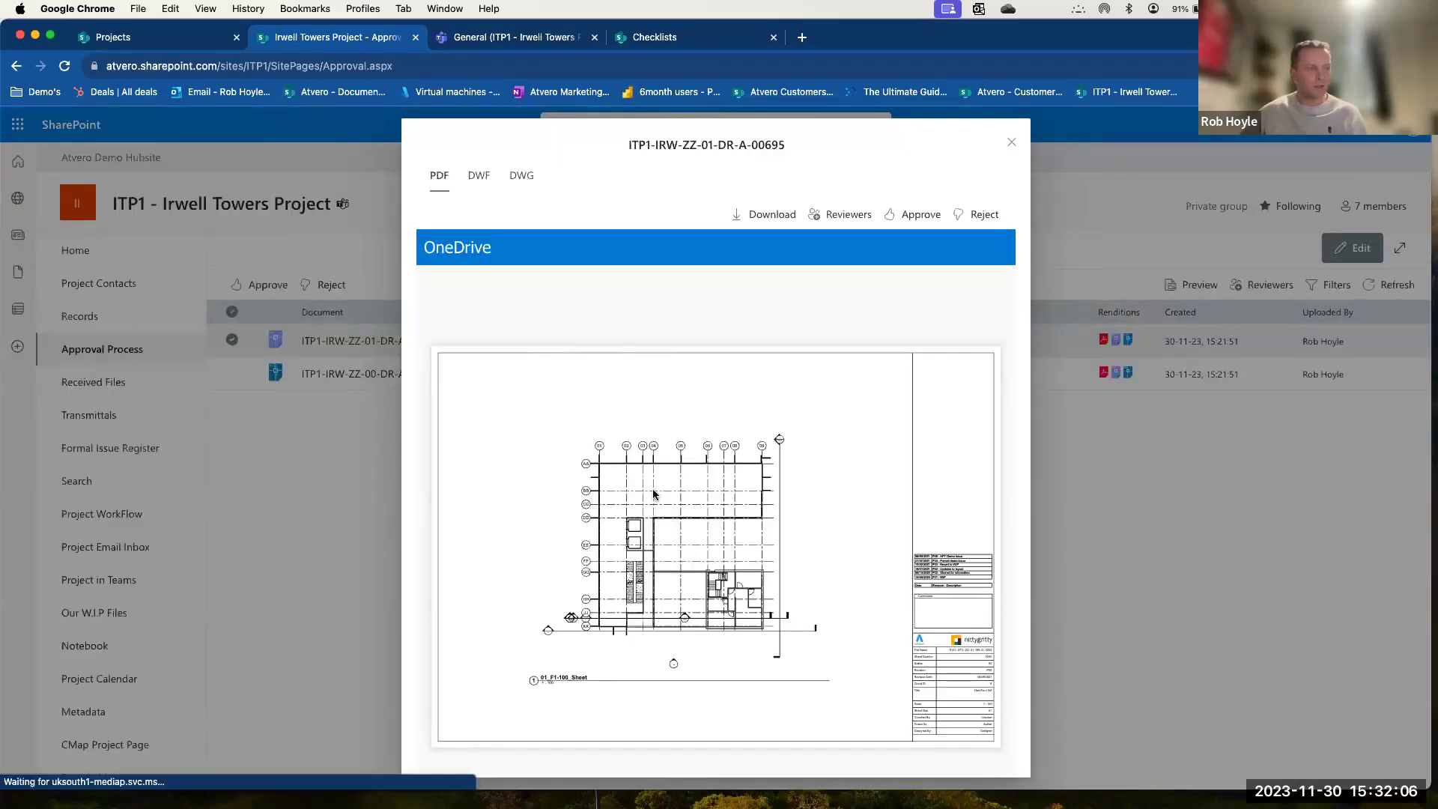
scroll(654, 495, down, 1)
scroll(653, 495, down, 1)
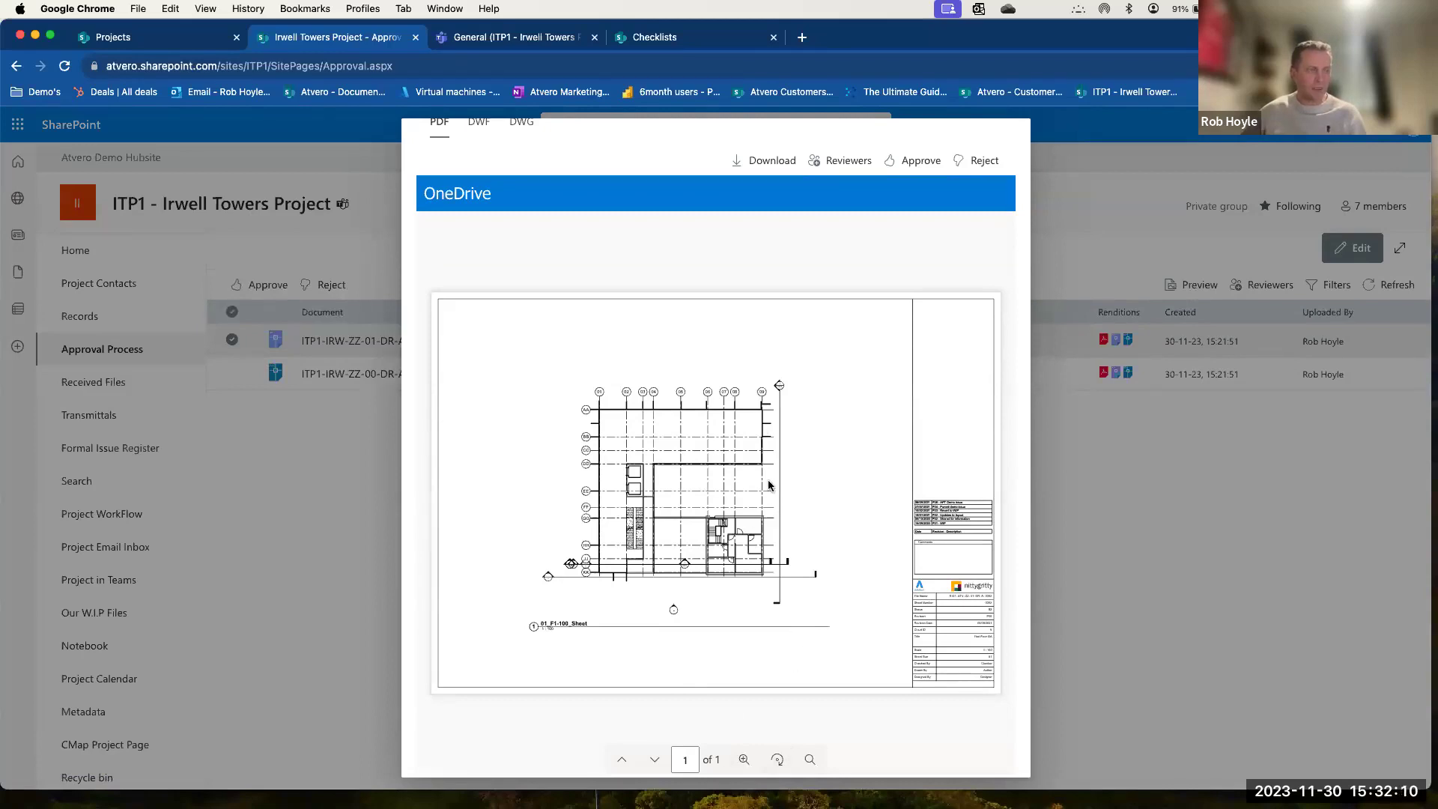
scroll(869, 586, up, 1)
scroll(842, 276, down, 1)
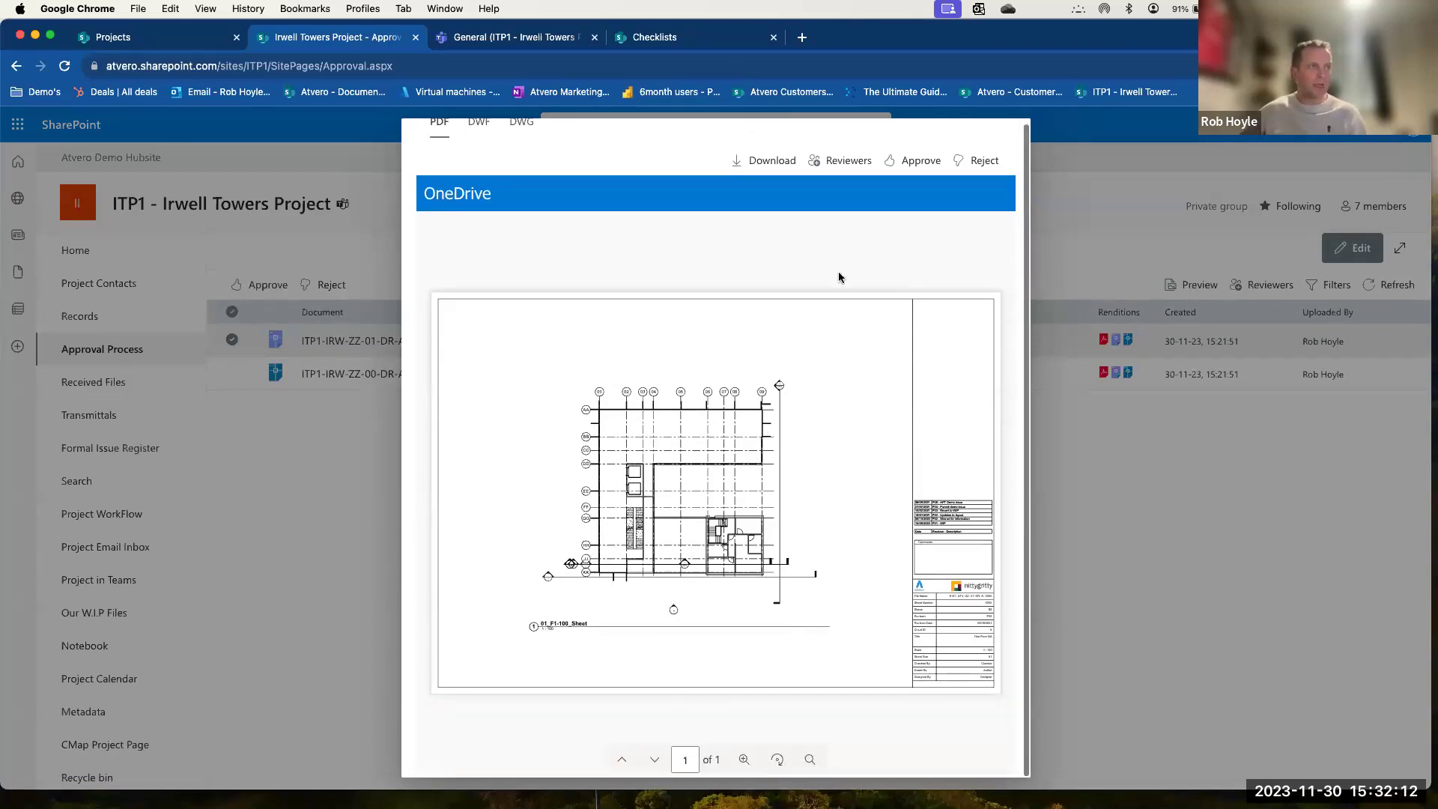
scroll(819, 257, up, 1)
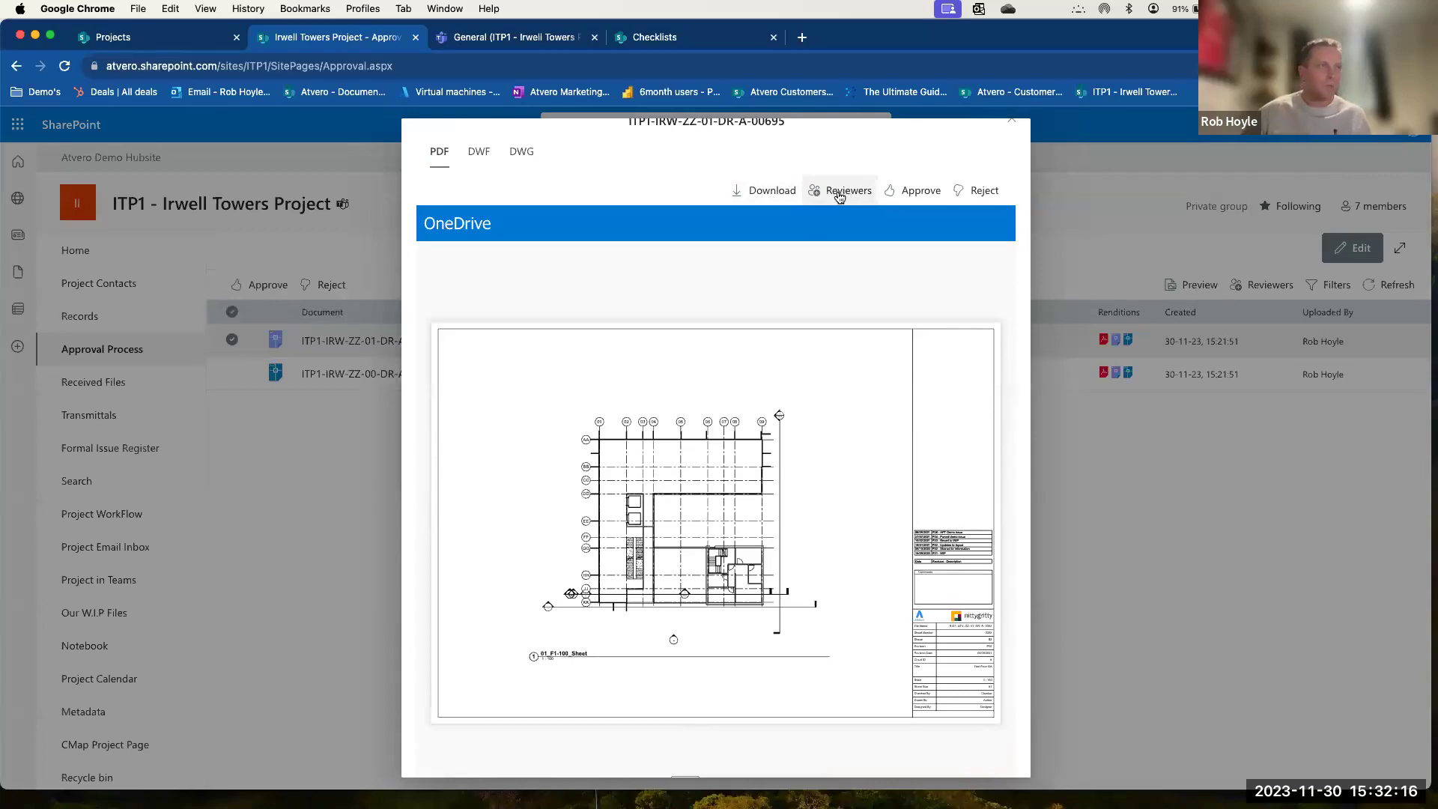
View the approval comment and markup options for the Ground Floor - Plan, then close the form and preview without approving.
click(912, 194)
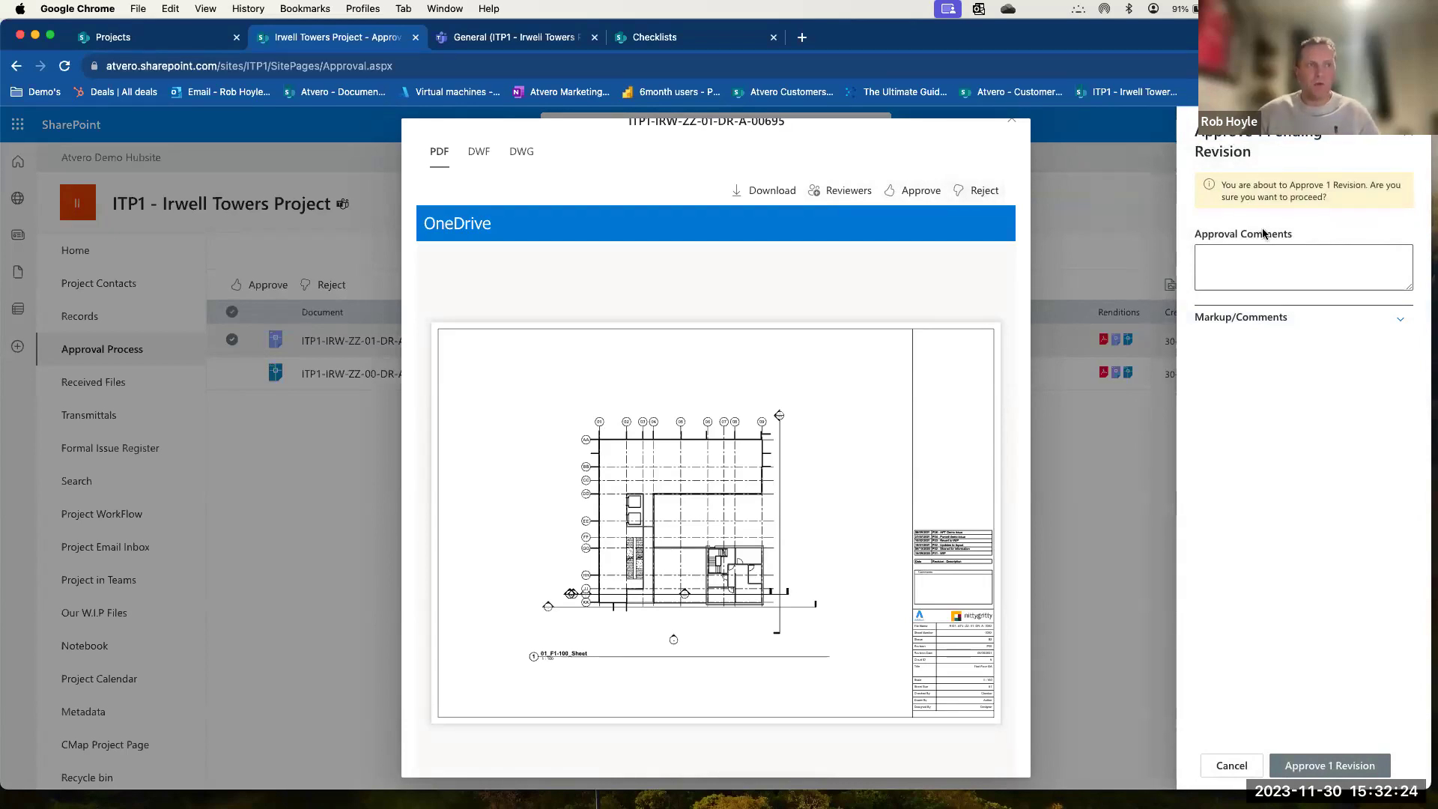
click(1231, 257)
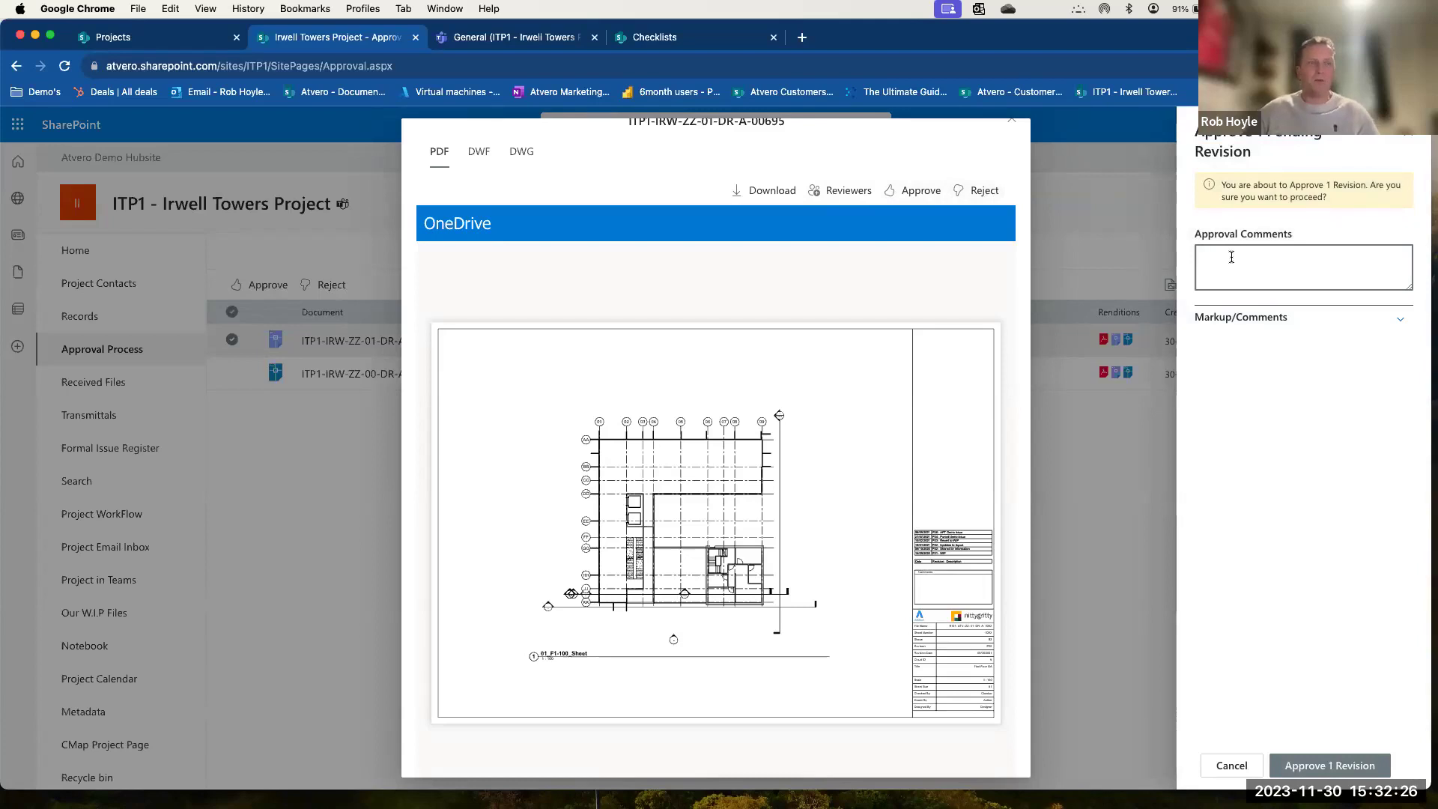
click(1399, 318)
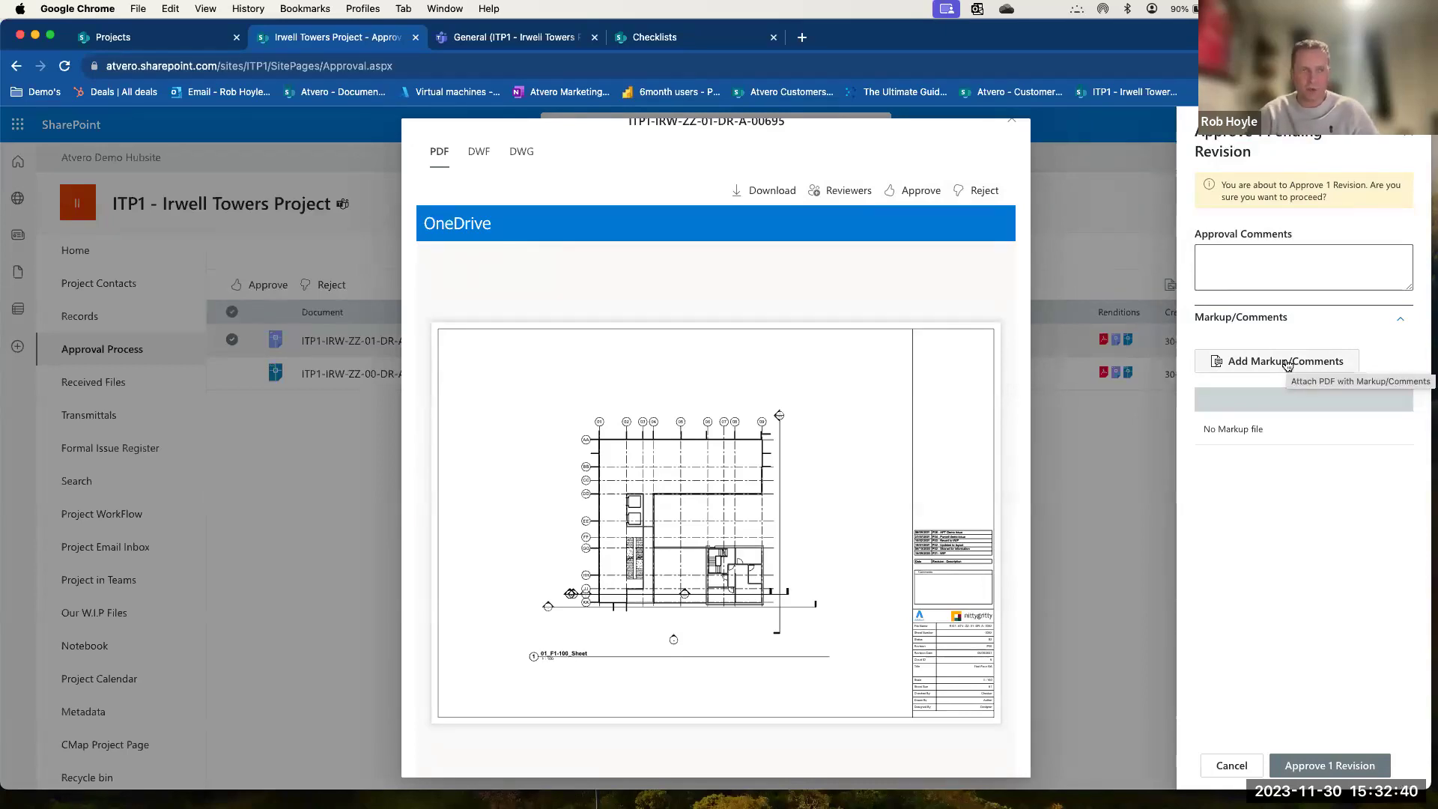
click(1248, 268)
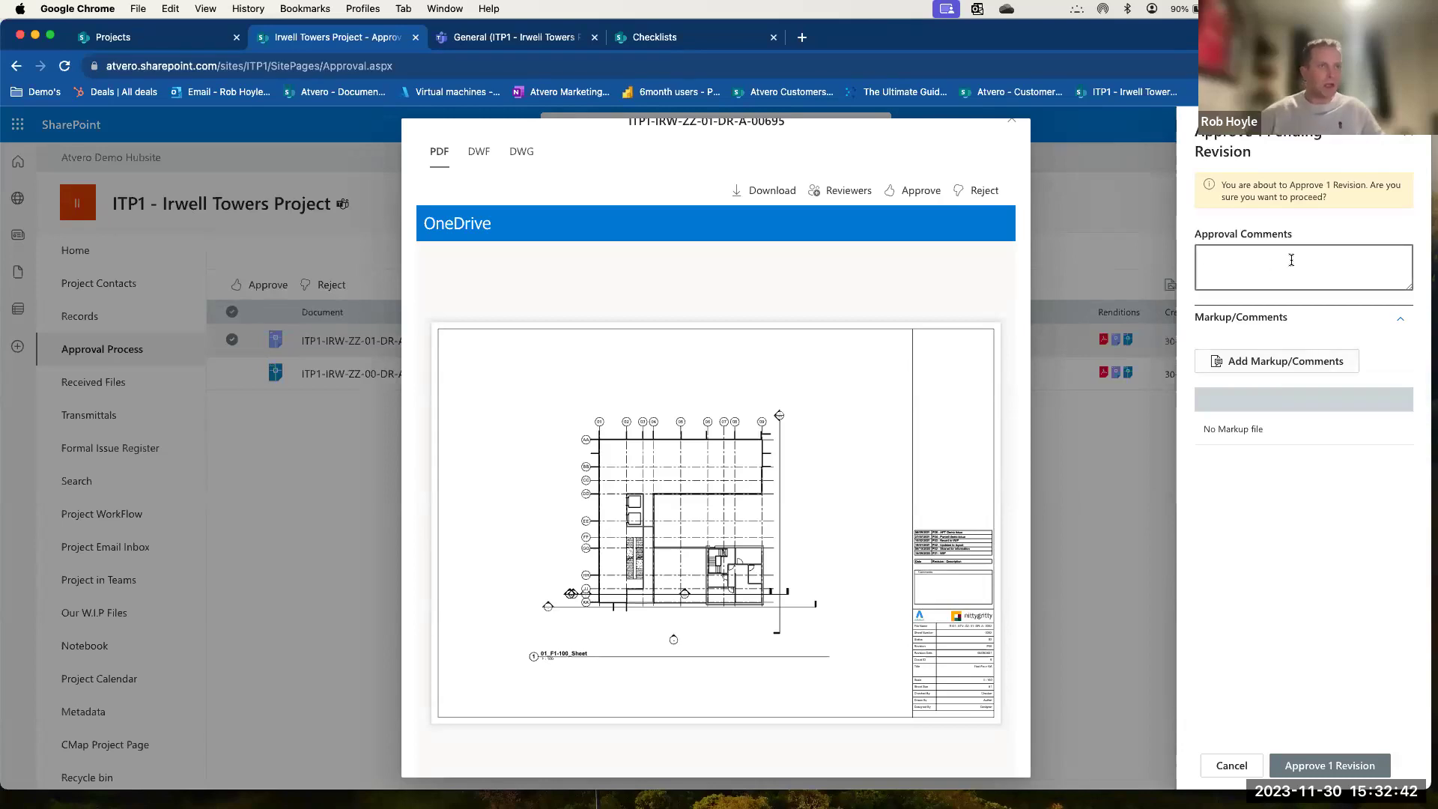
click(1407, 134)
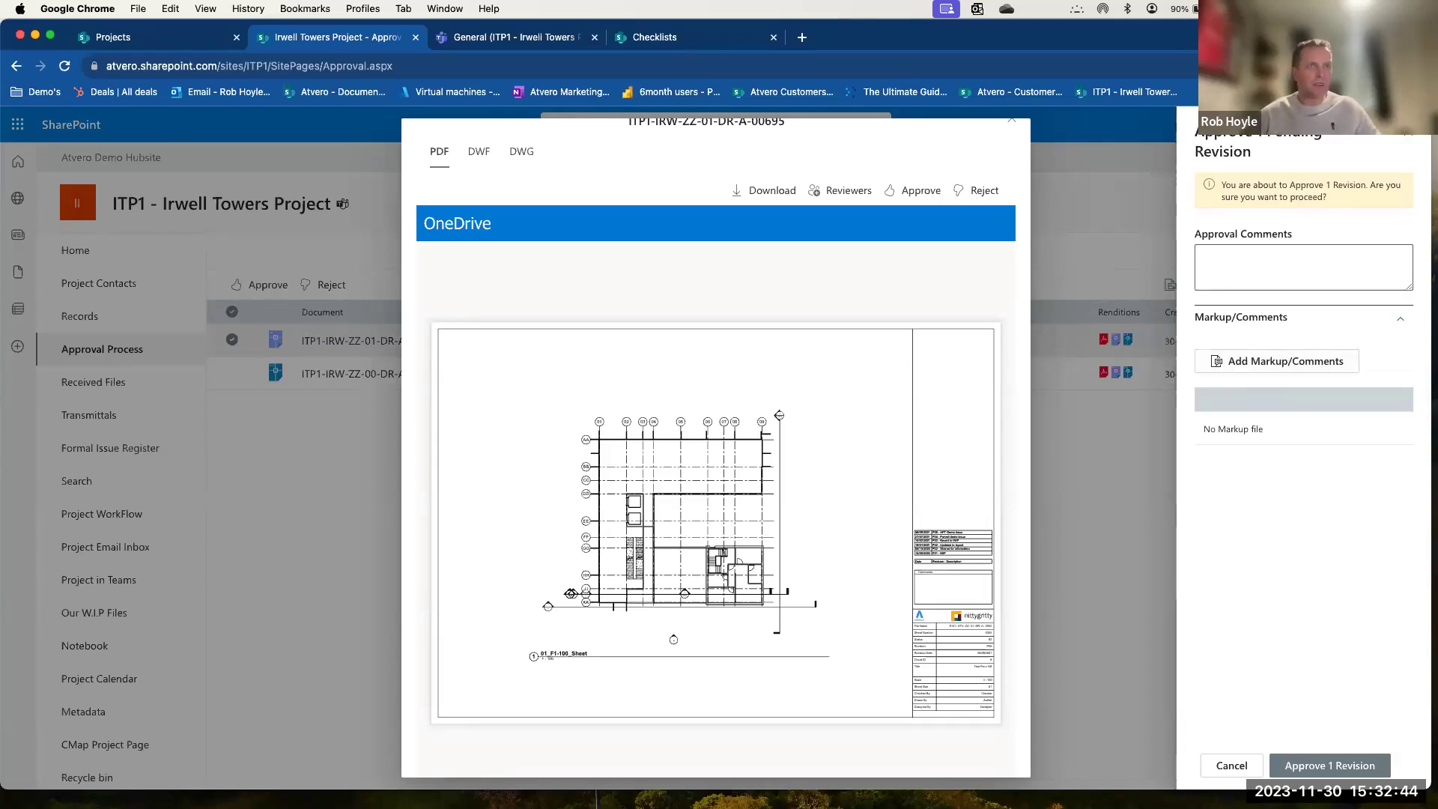
click(1012, 120)
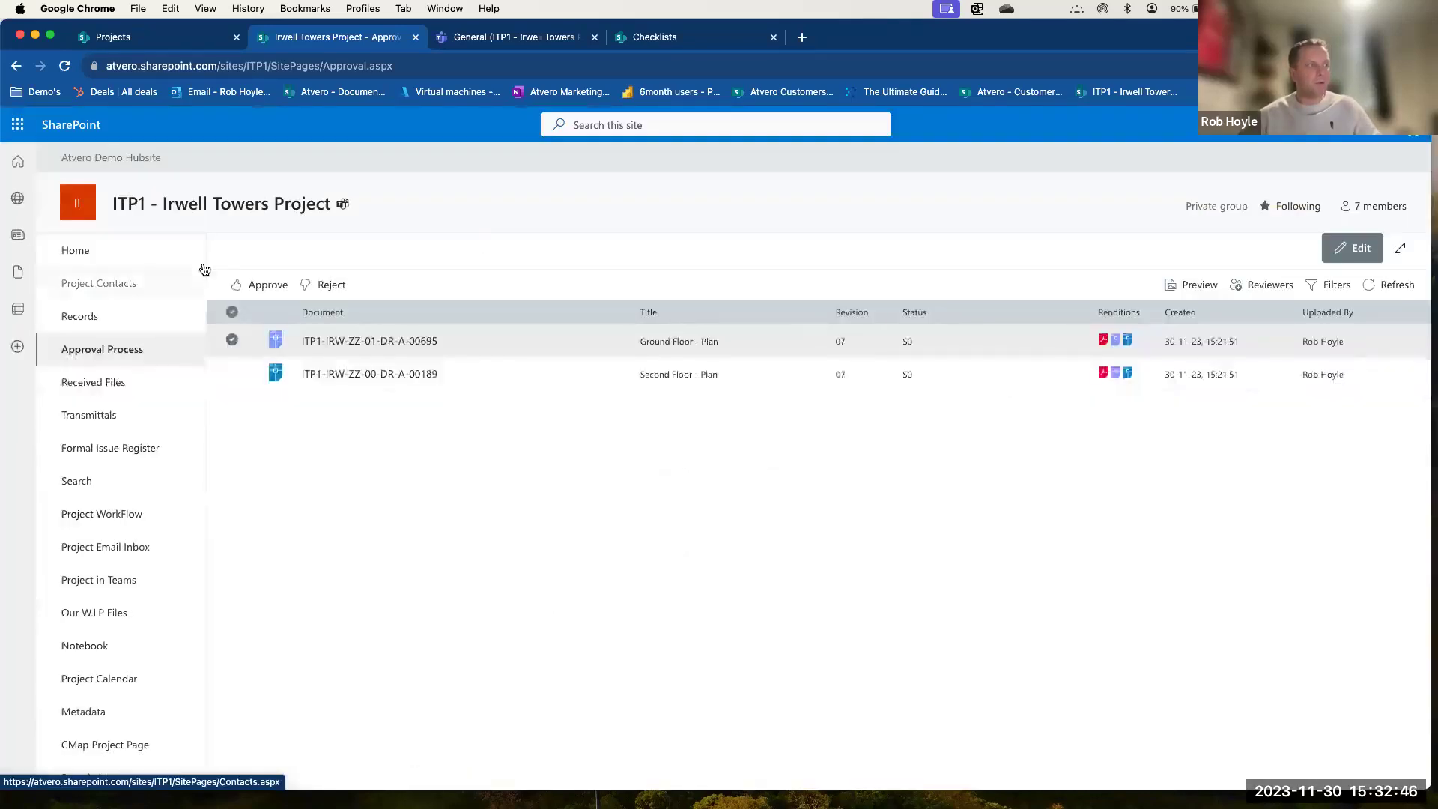
Approve the pending Ground Floor - Plan and Second Floor - Plan revisions together with the comment "All okay, please issue".
click(233, 374)
click(248, 285)
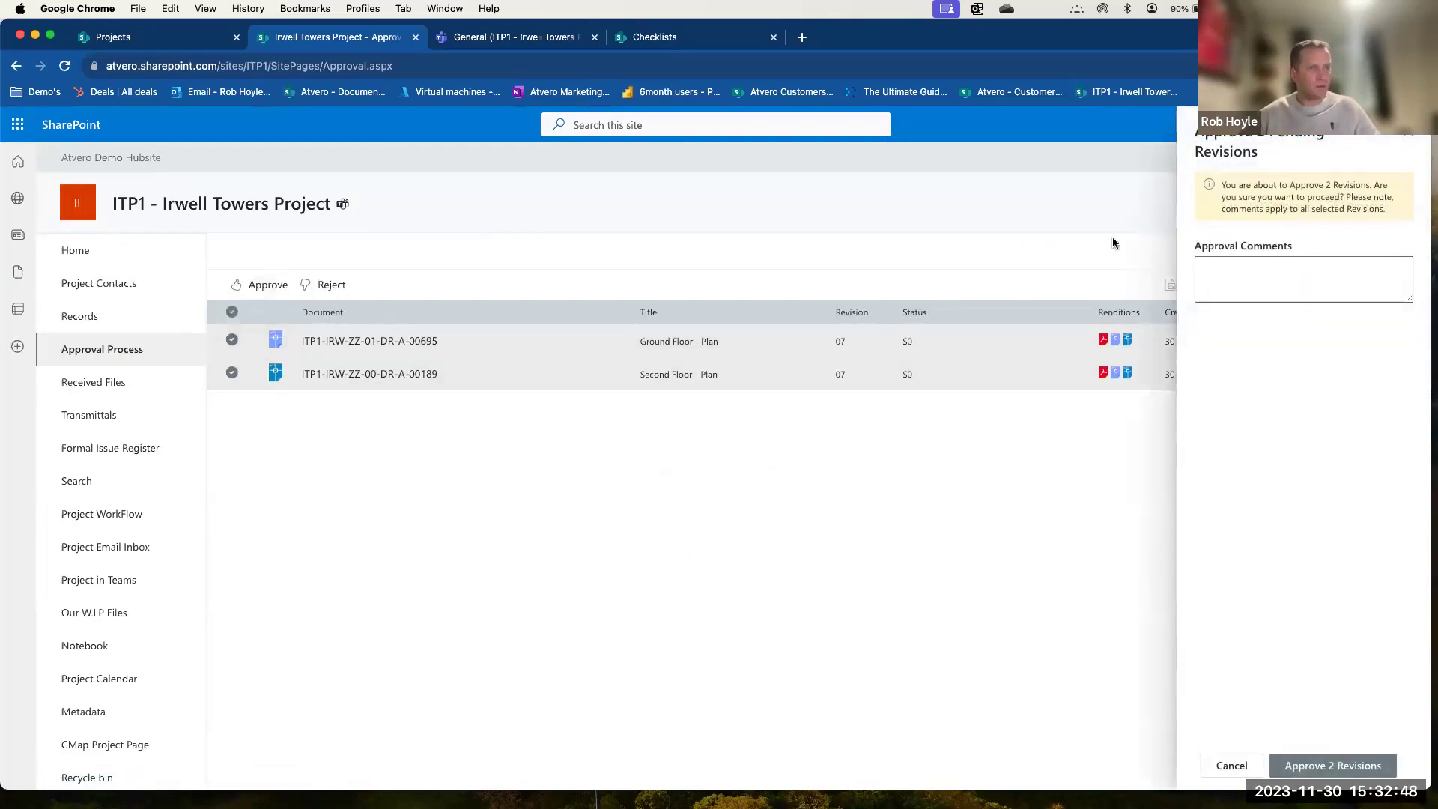
click(1230, 284)
text(All )
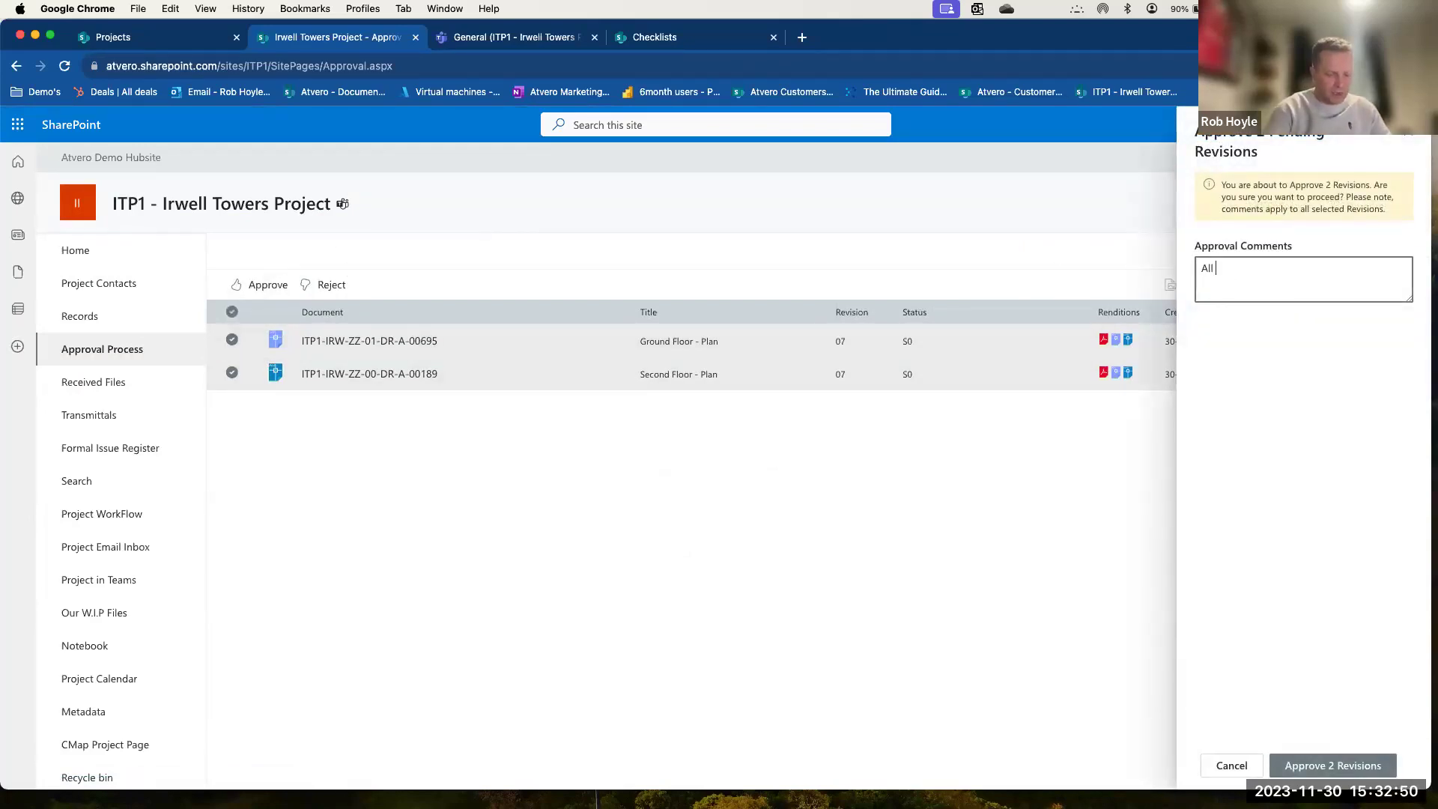
text(okay, please iss)
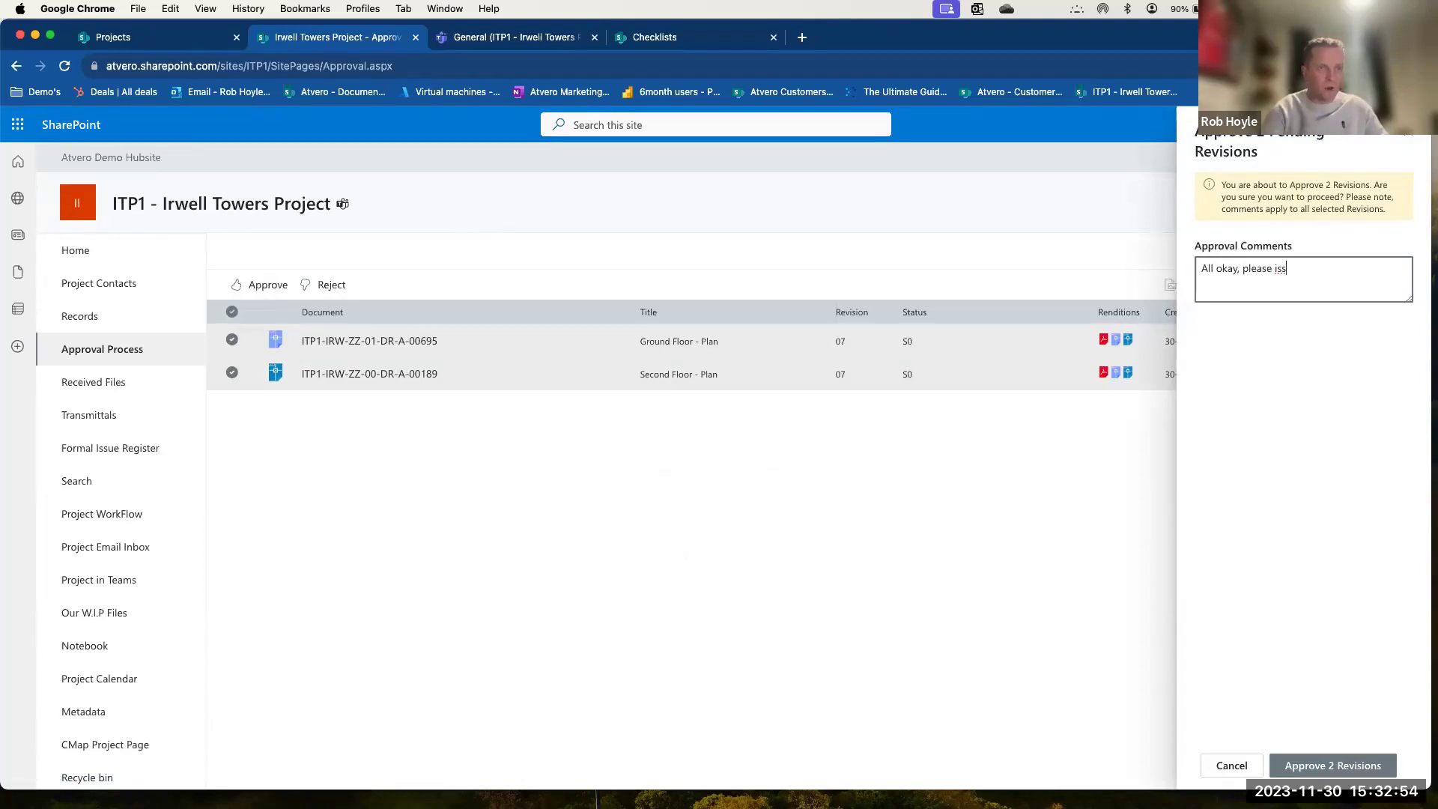
text(ue)
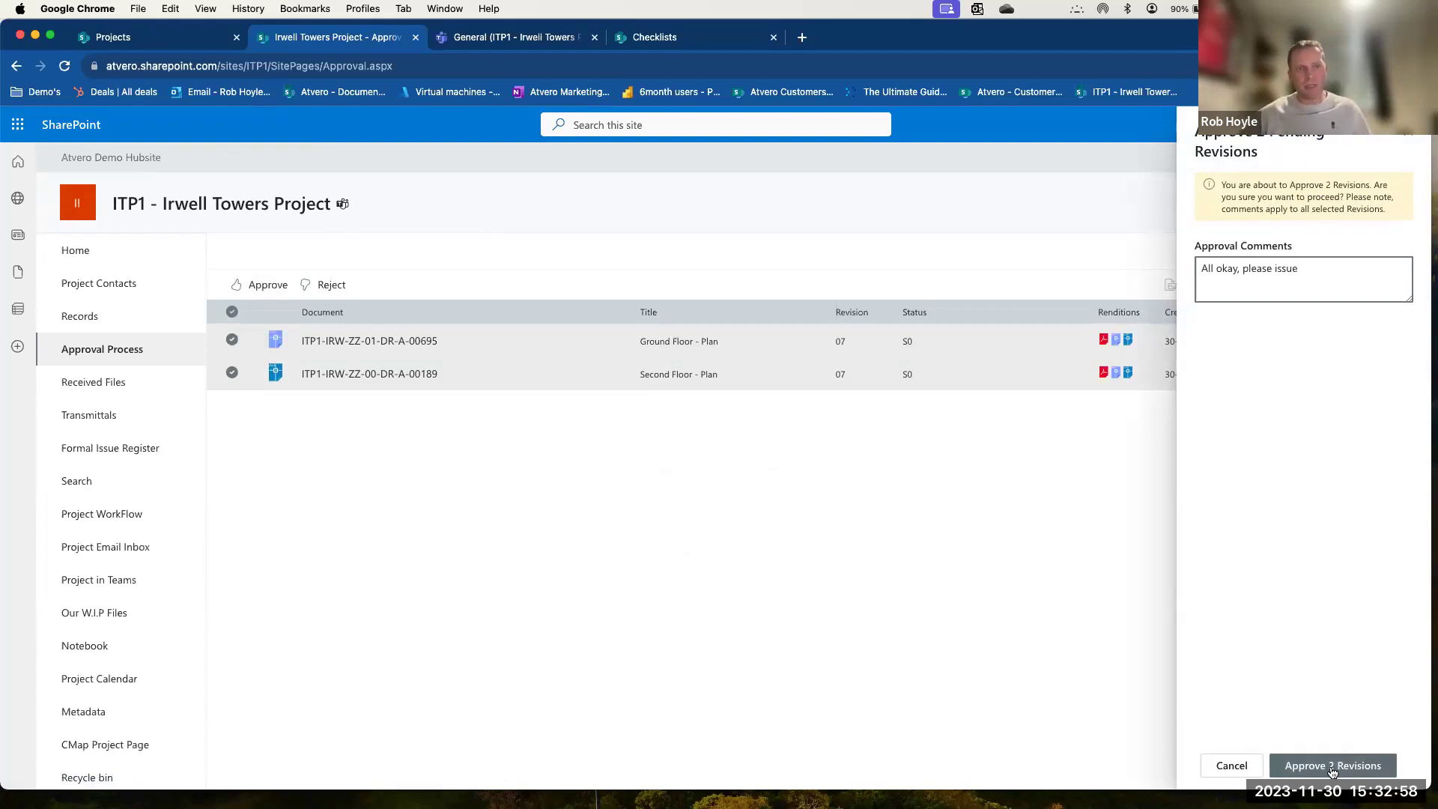
click(1338, 770)
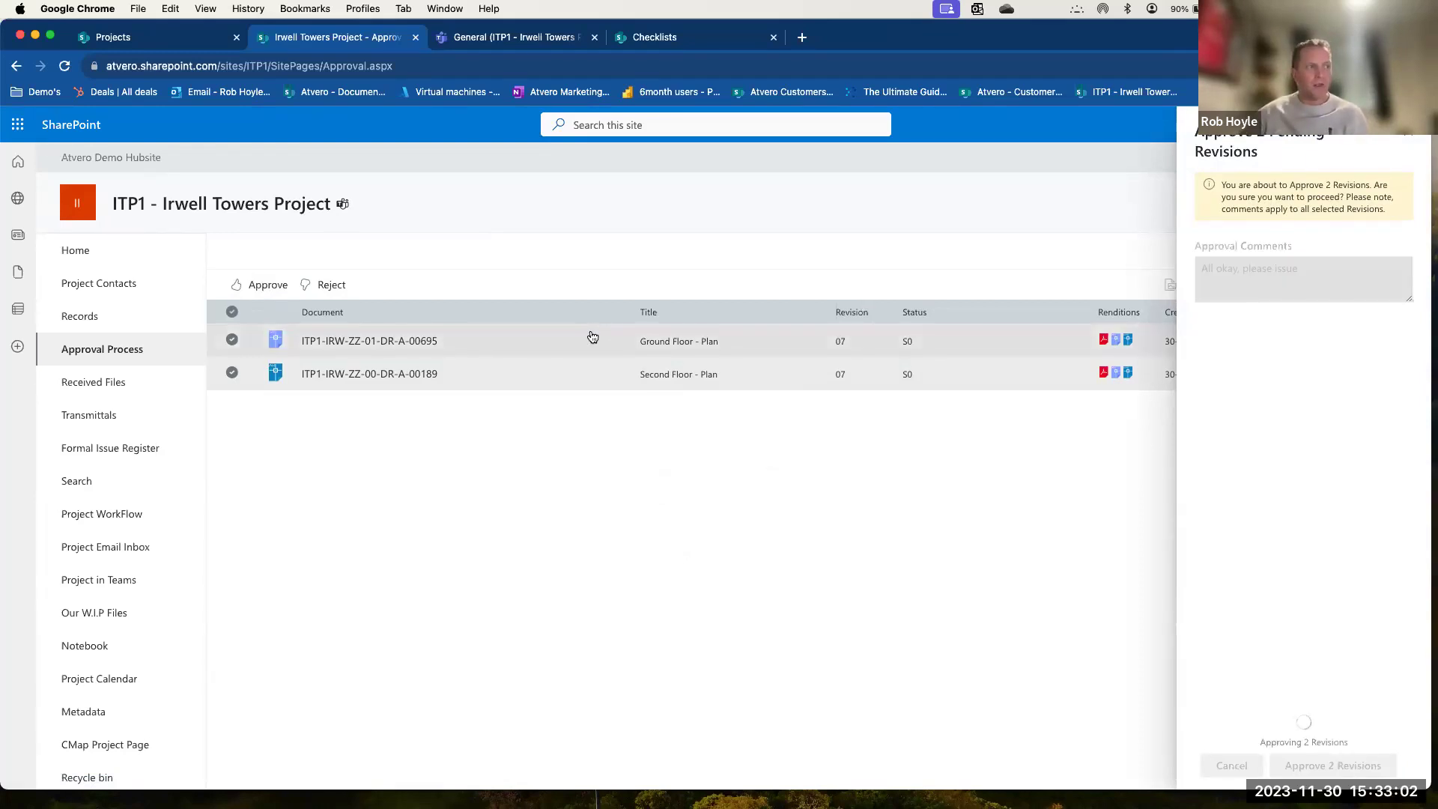
Find the Second Floor - Plan drawing in Records and check revision 07's information and reviewer notes.
click(118, 317)
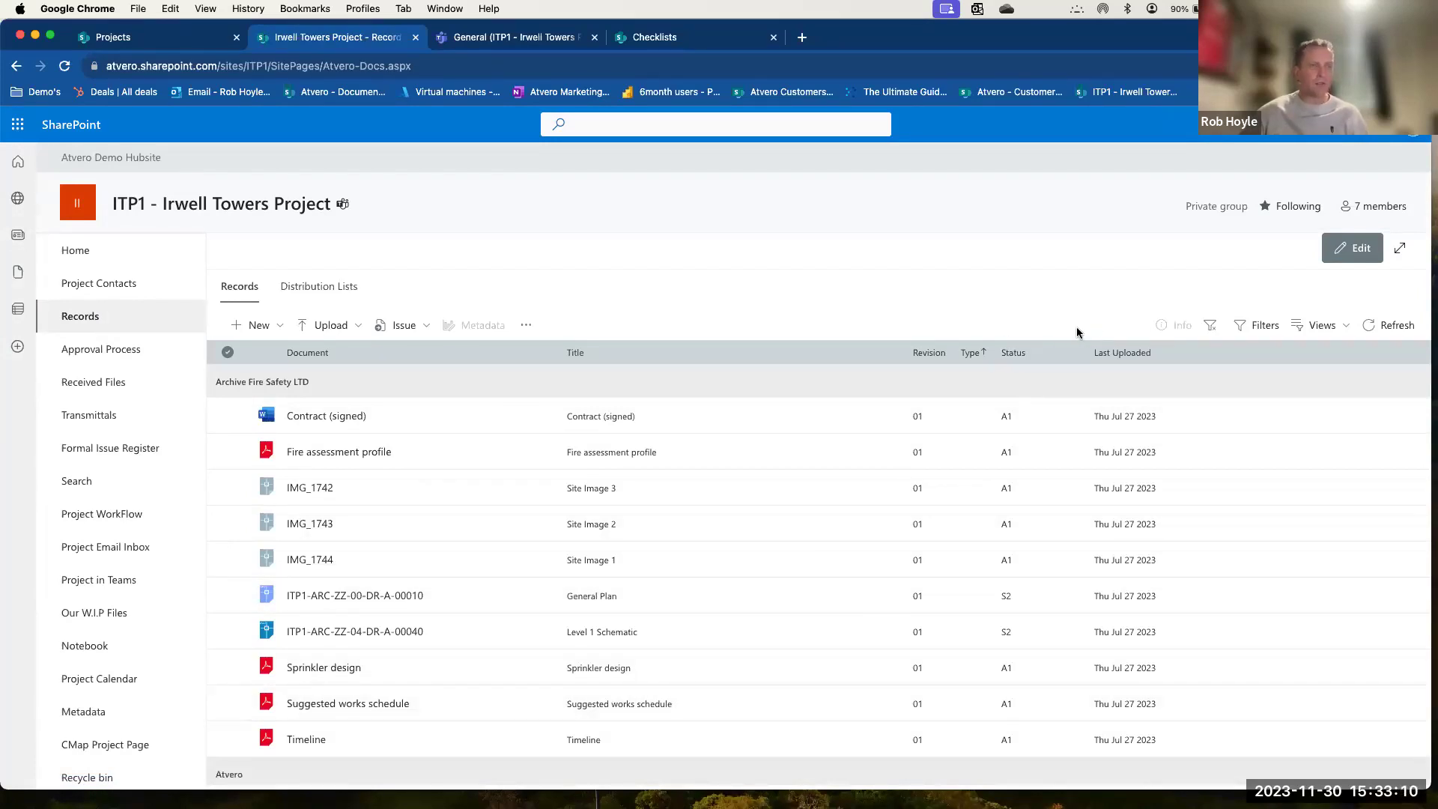
scroll(499, 593, down, 3)
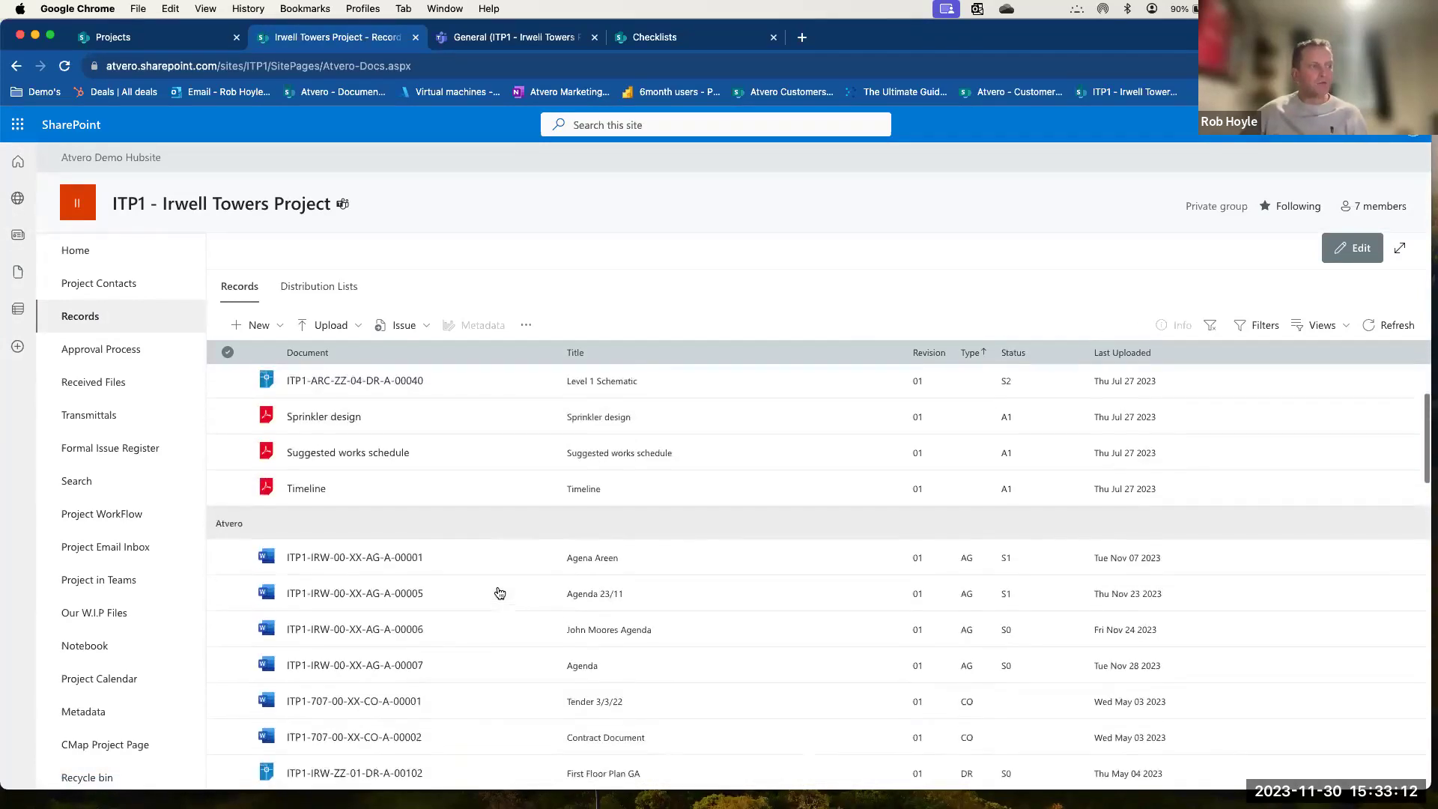
scroll(499, 592, down, 5)
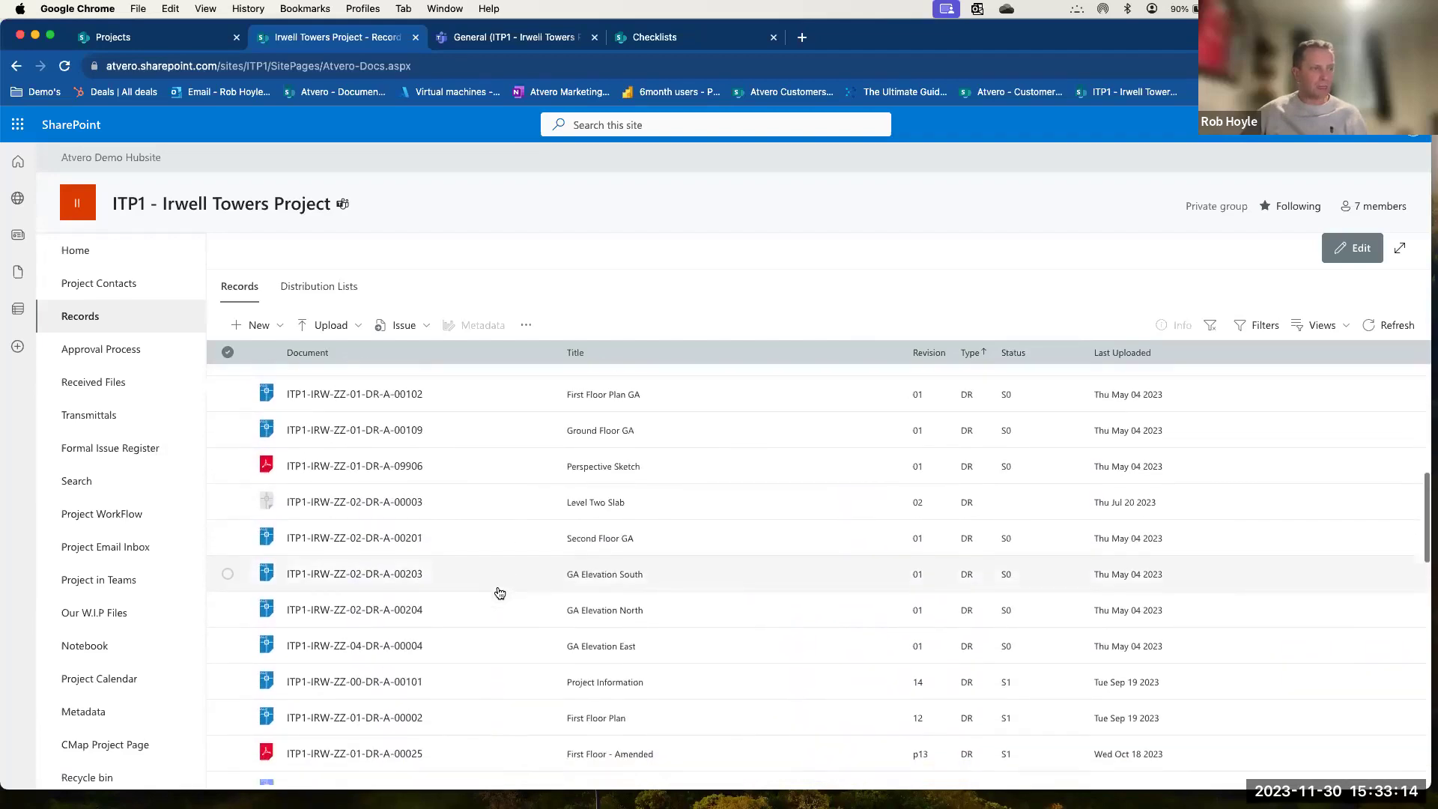
scroll(500, 593, down, 4)
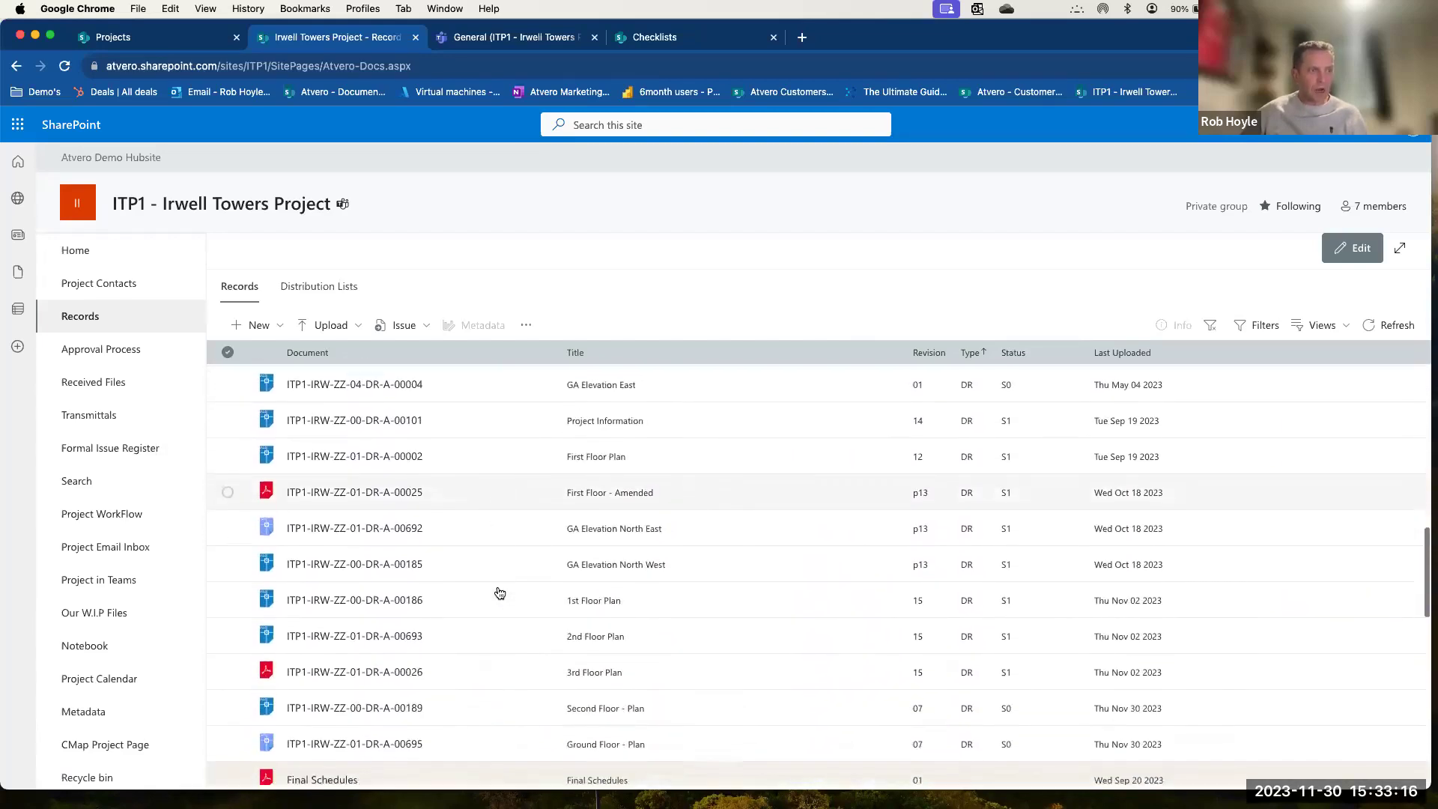
scroll(499, 592, down, 4)
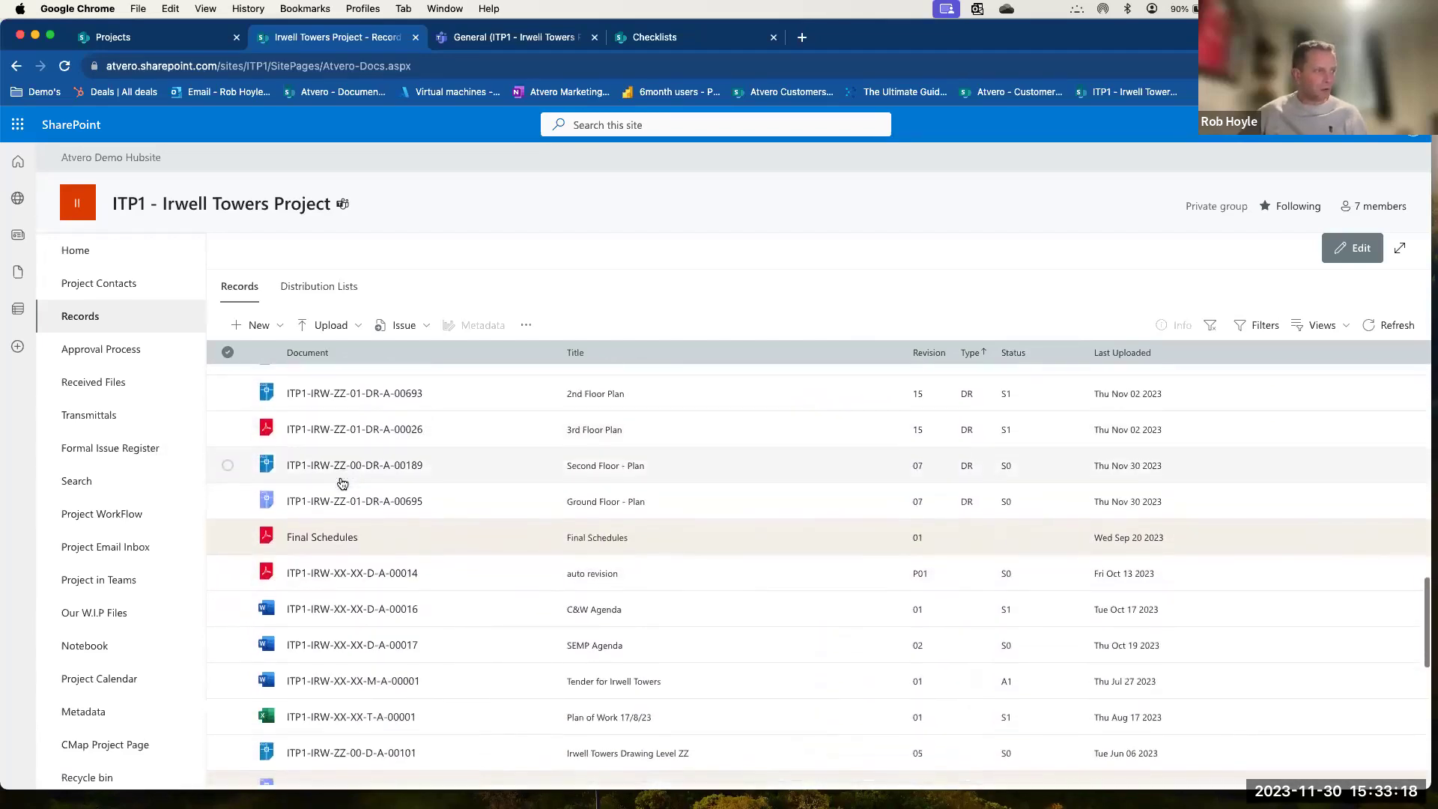
click(227, 465)
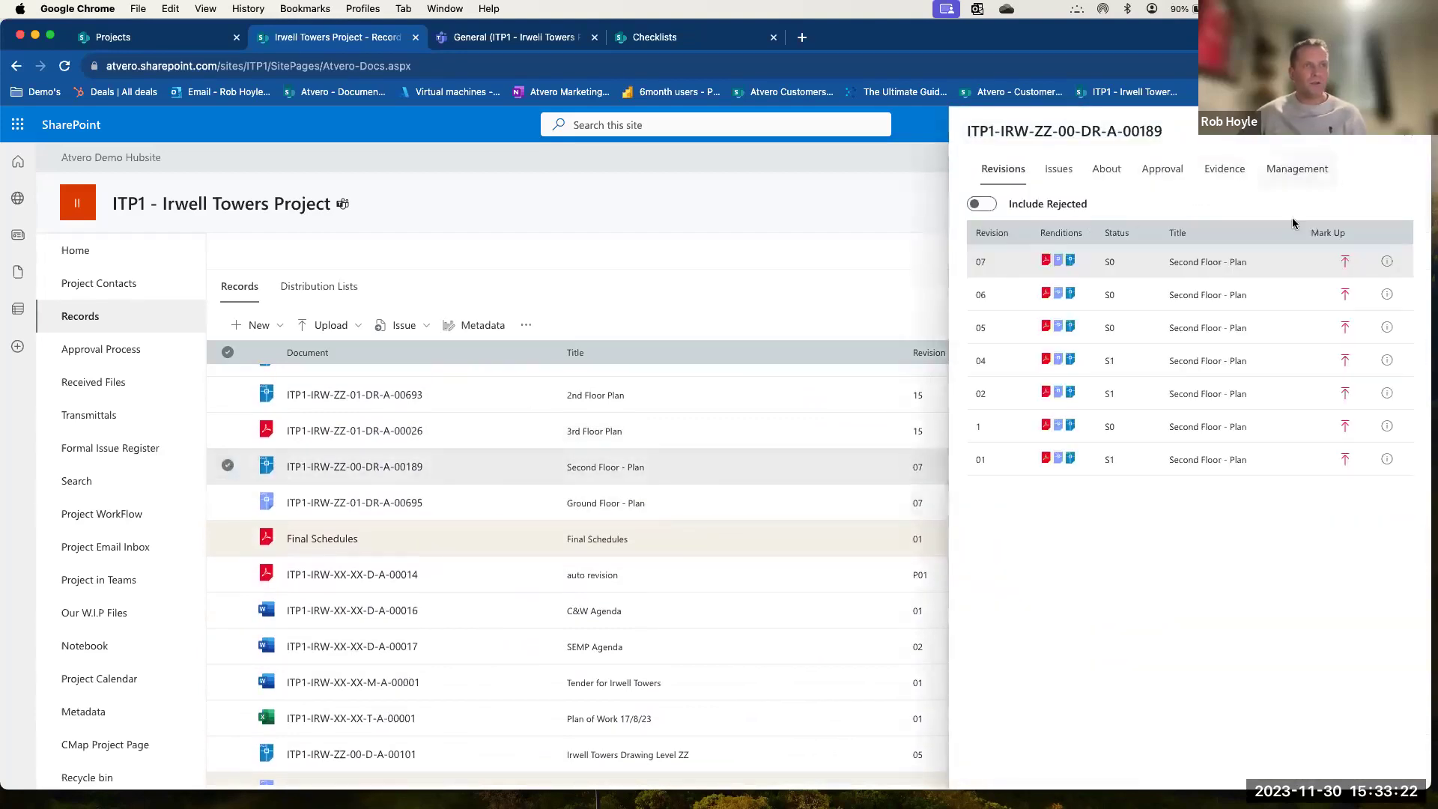
click(1387, 261)
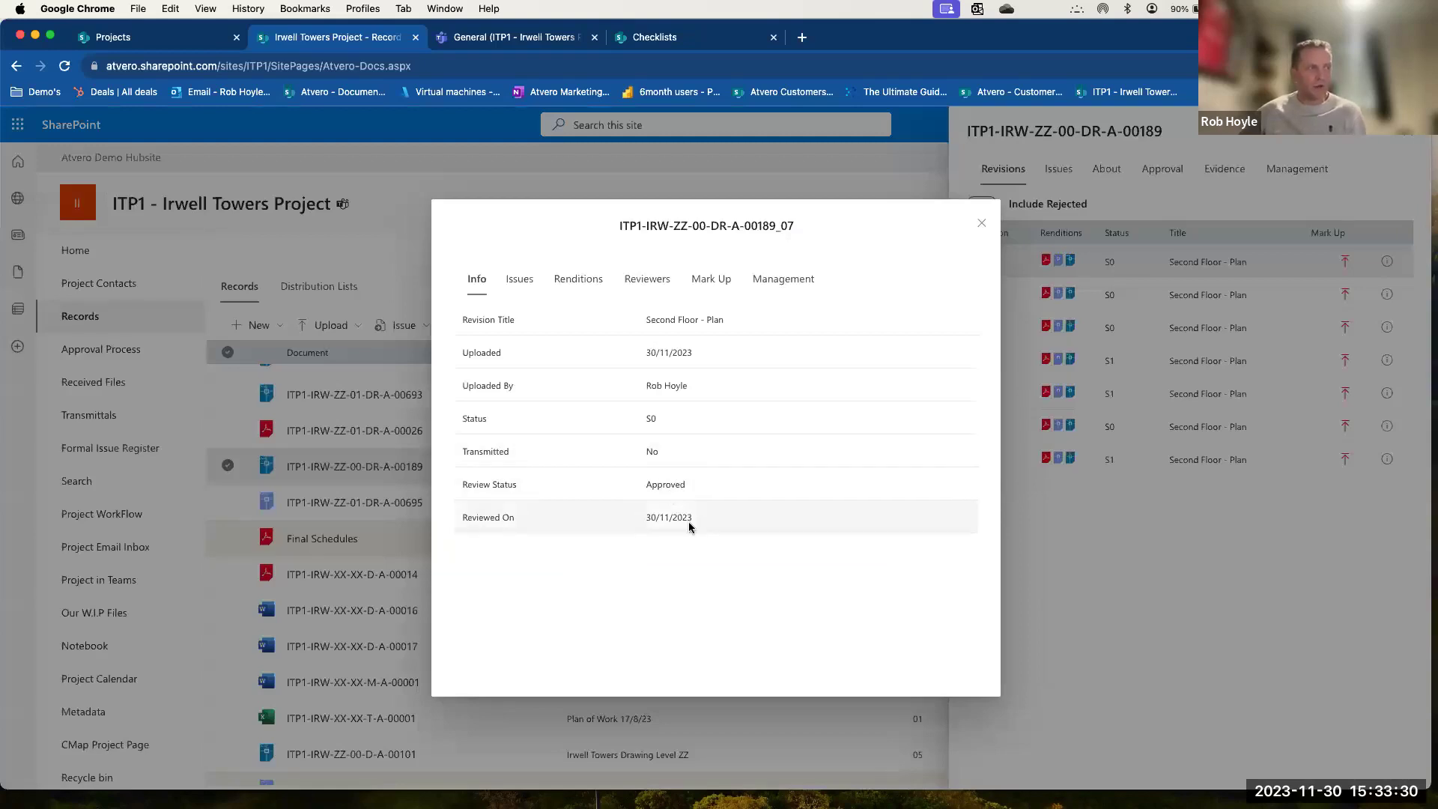
click(654, 282)
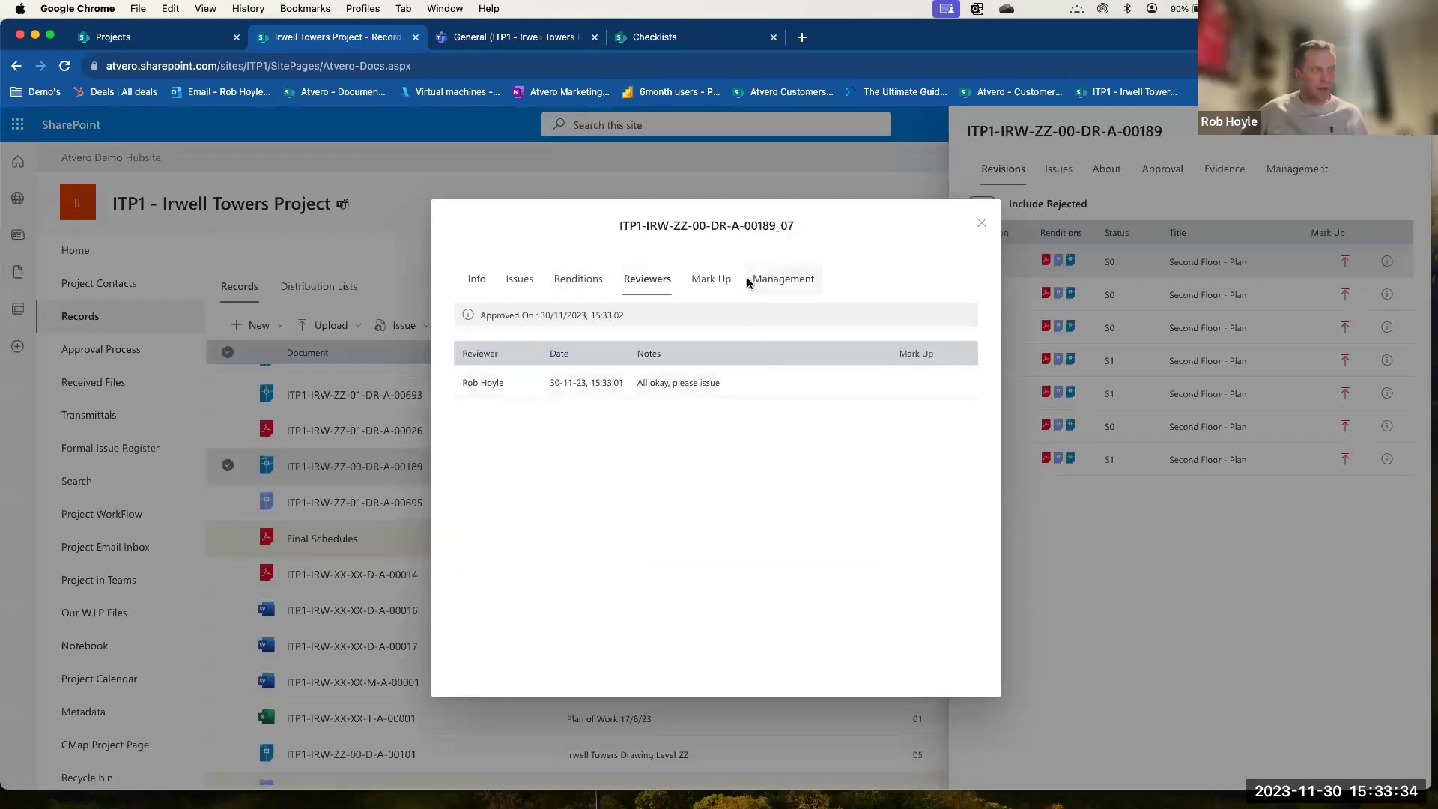
View the mark-up and renditions of the Second Floor - Plan's revision 07, then close the record's details.
click(716, 279)
click(598, 280)
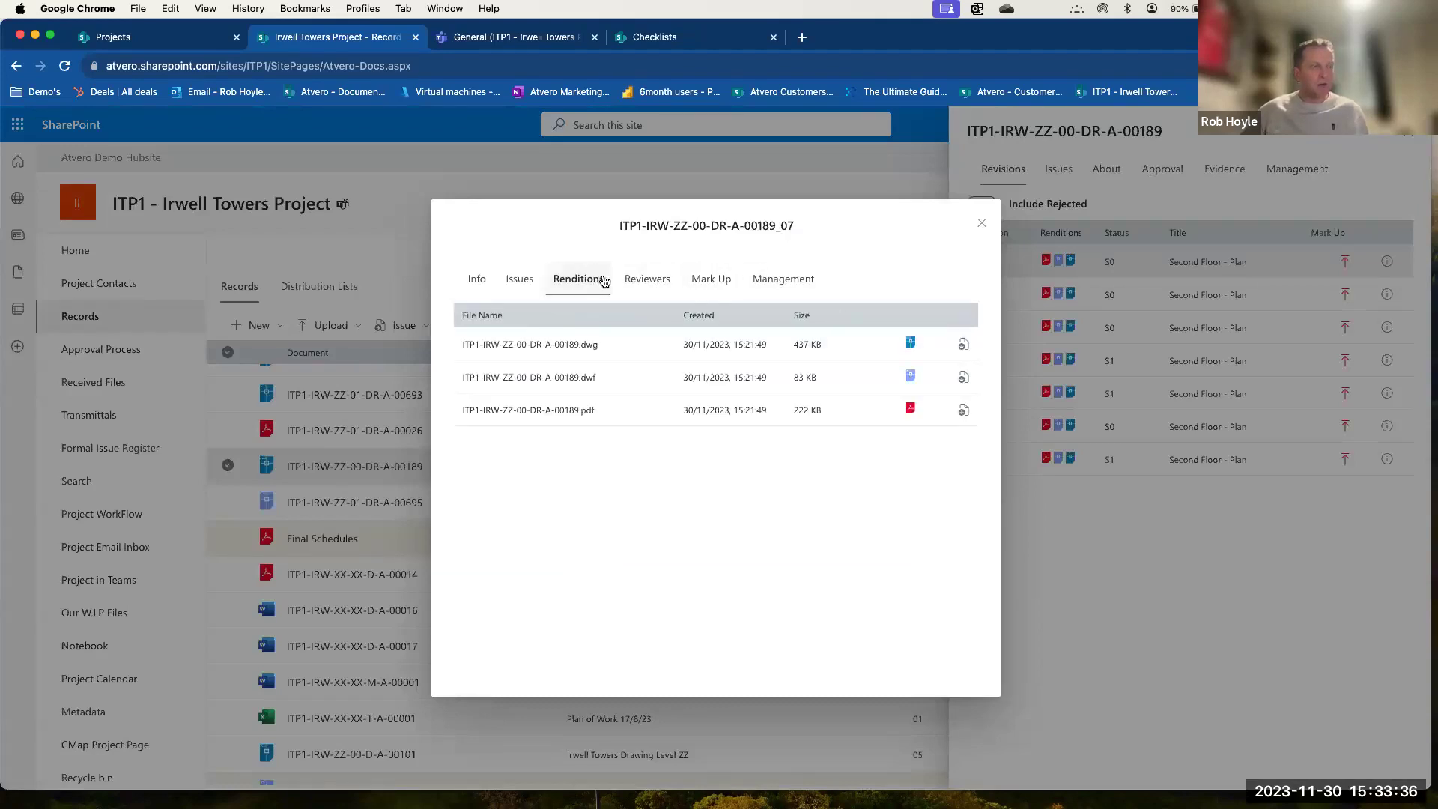
click(982, 224)
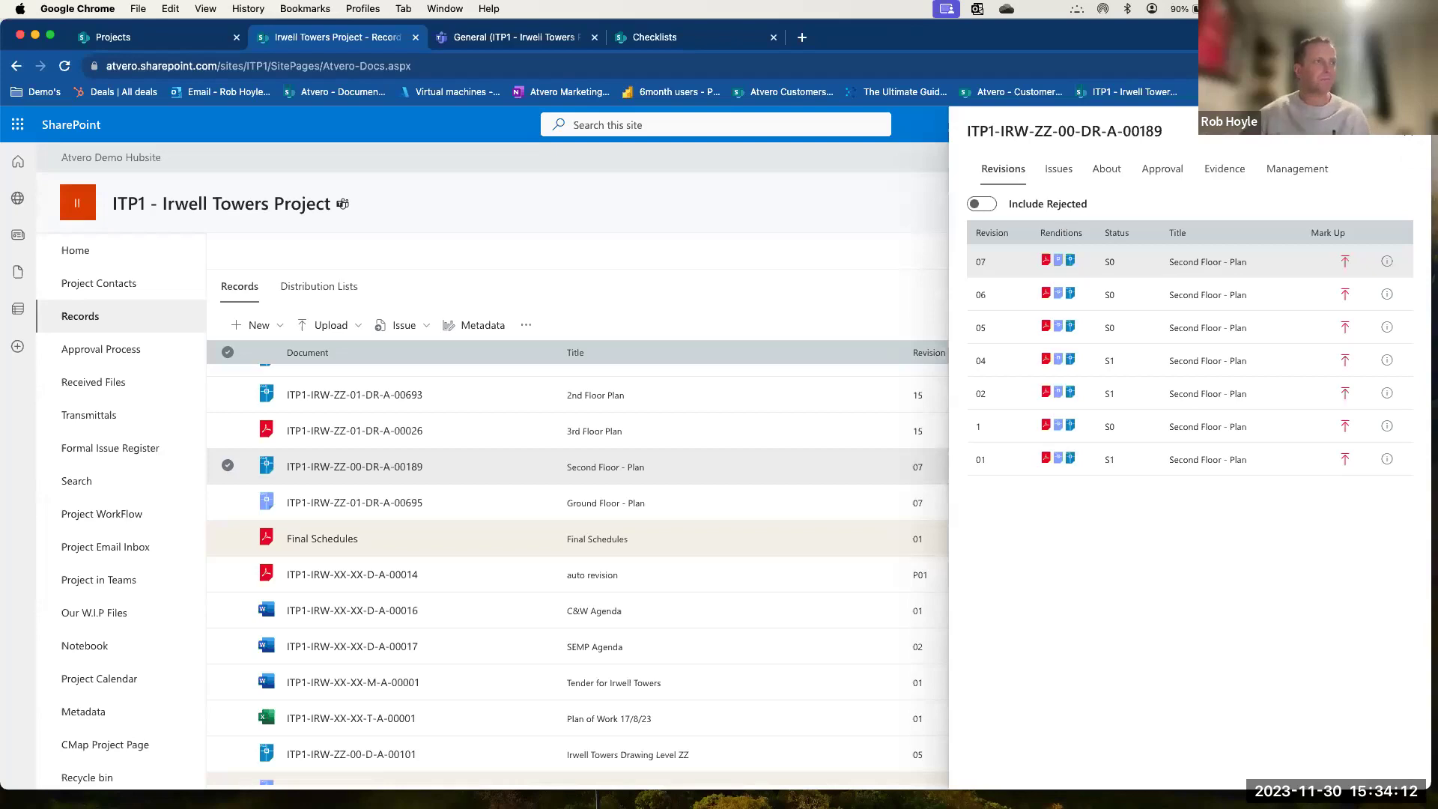
click(1408, 135)
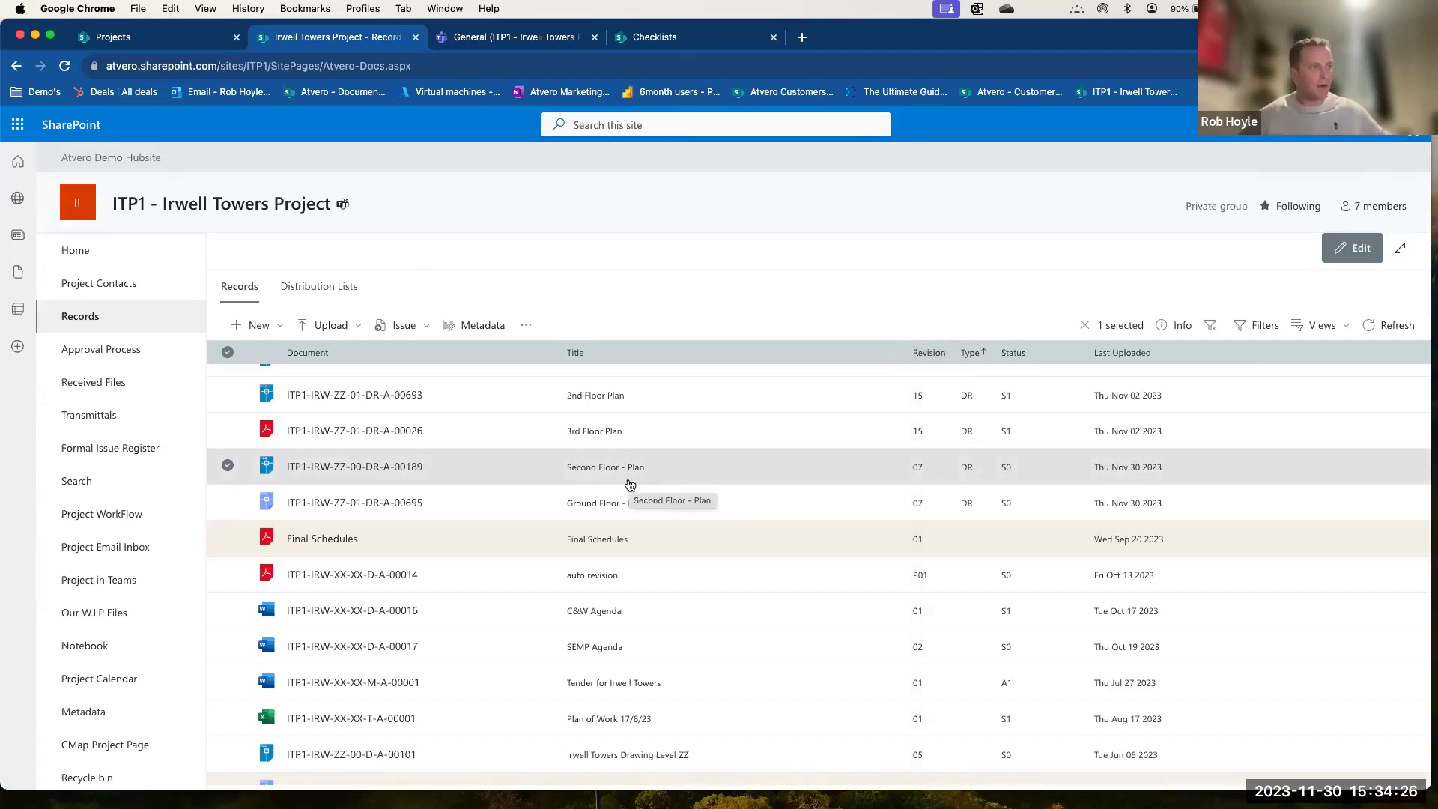
Deselect the Second Floor - Plan record and filter the records to those created or published today.
click(228, 465)
click(1265, 326)
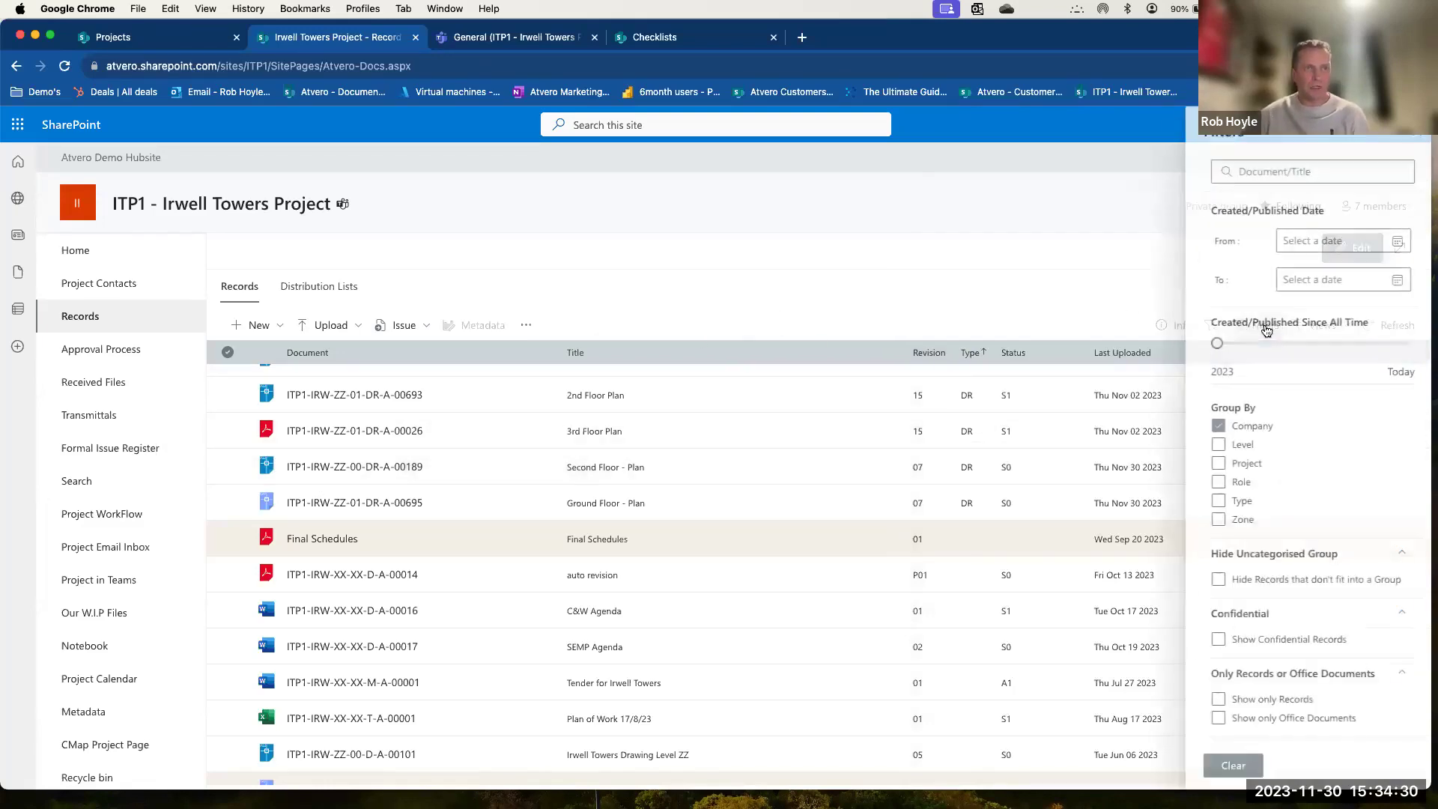
drag(1210, 343, 1423, 346)
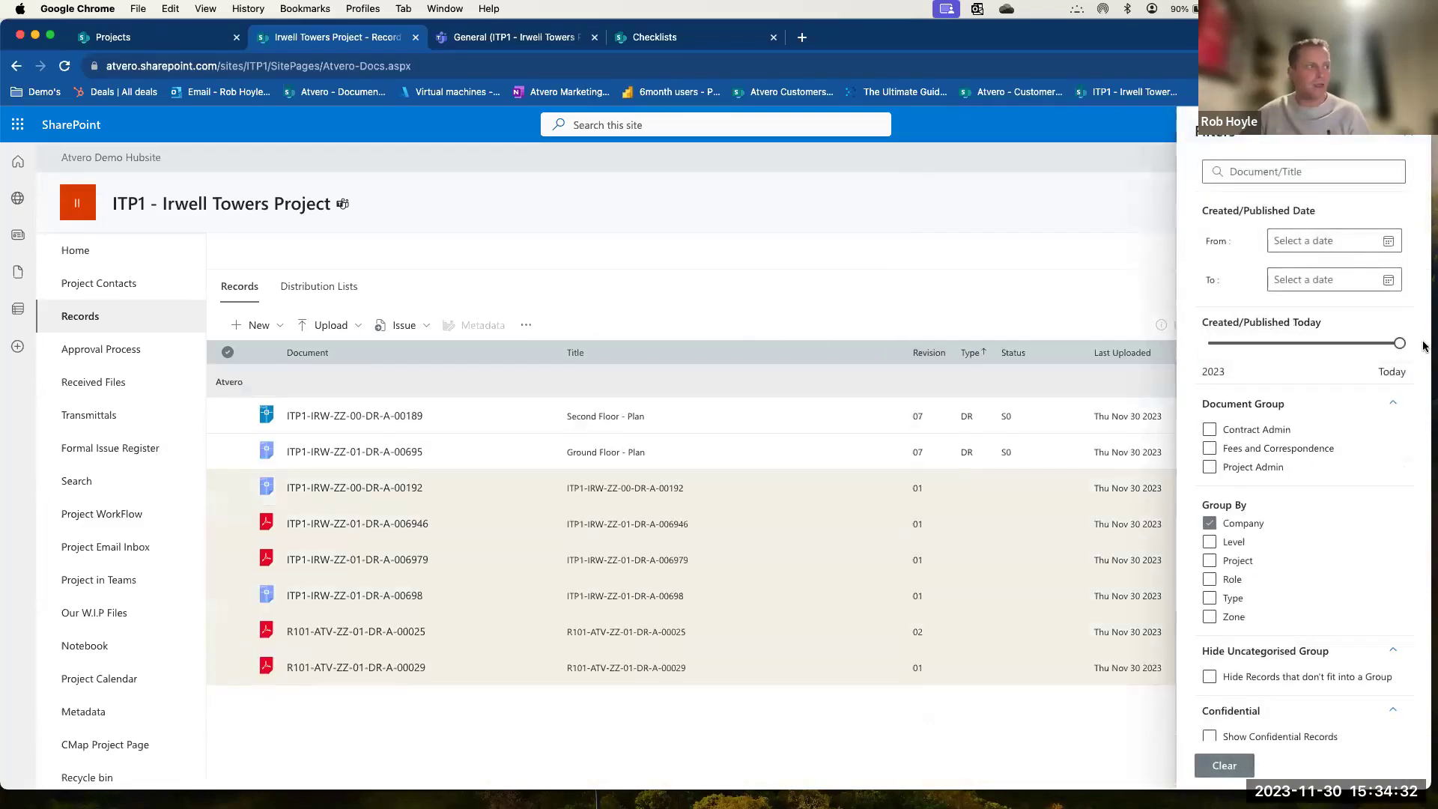
click(1408, 133)
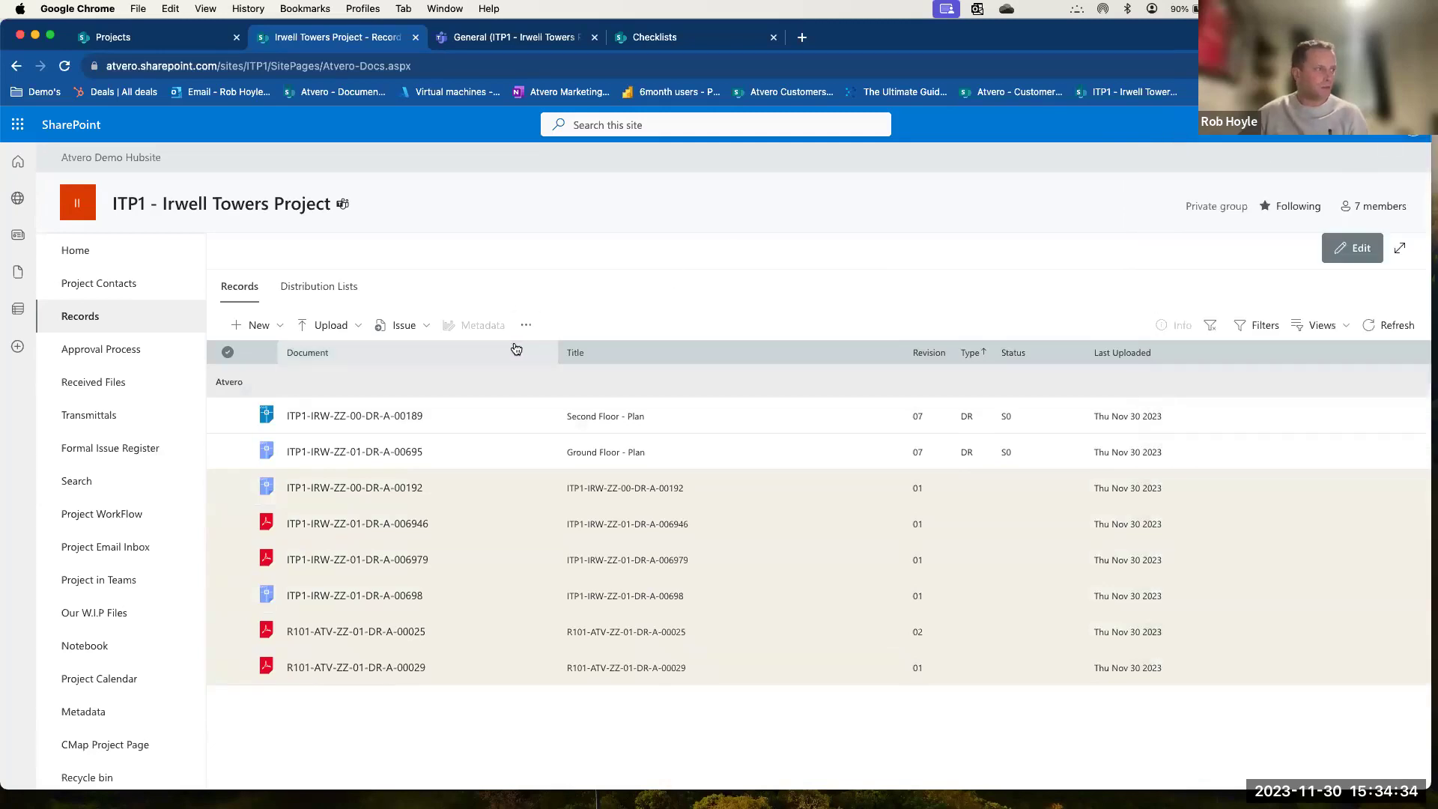
Start a new issue containing the Second Floor - Plan and Ground Floor - Plan drawings.
click(229, 423)
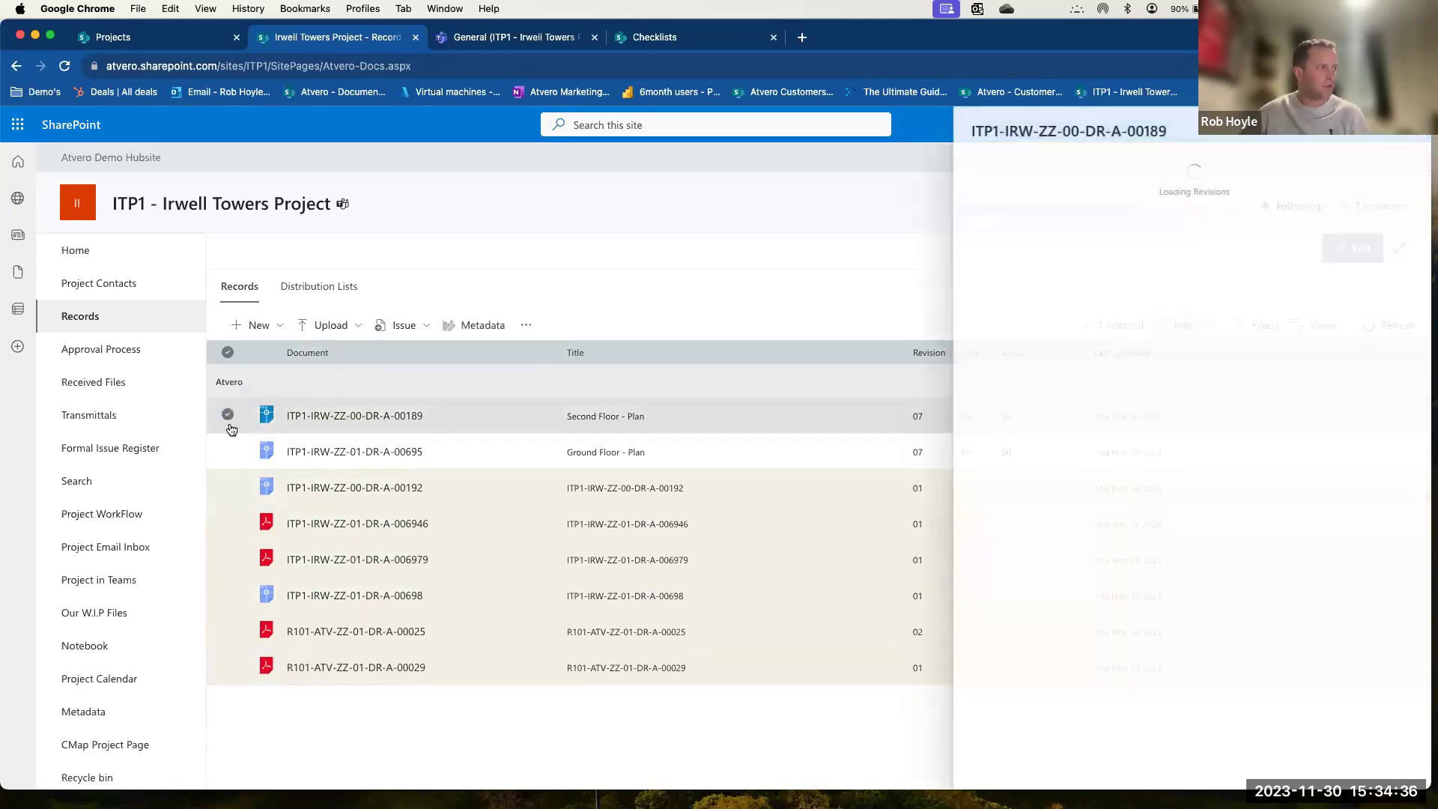
click(229, 452)
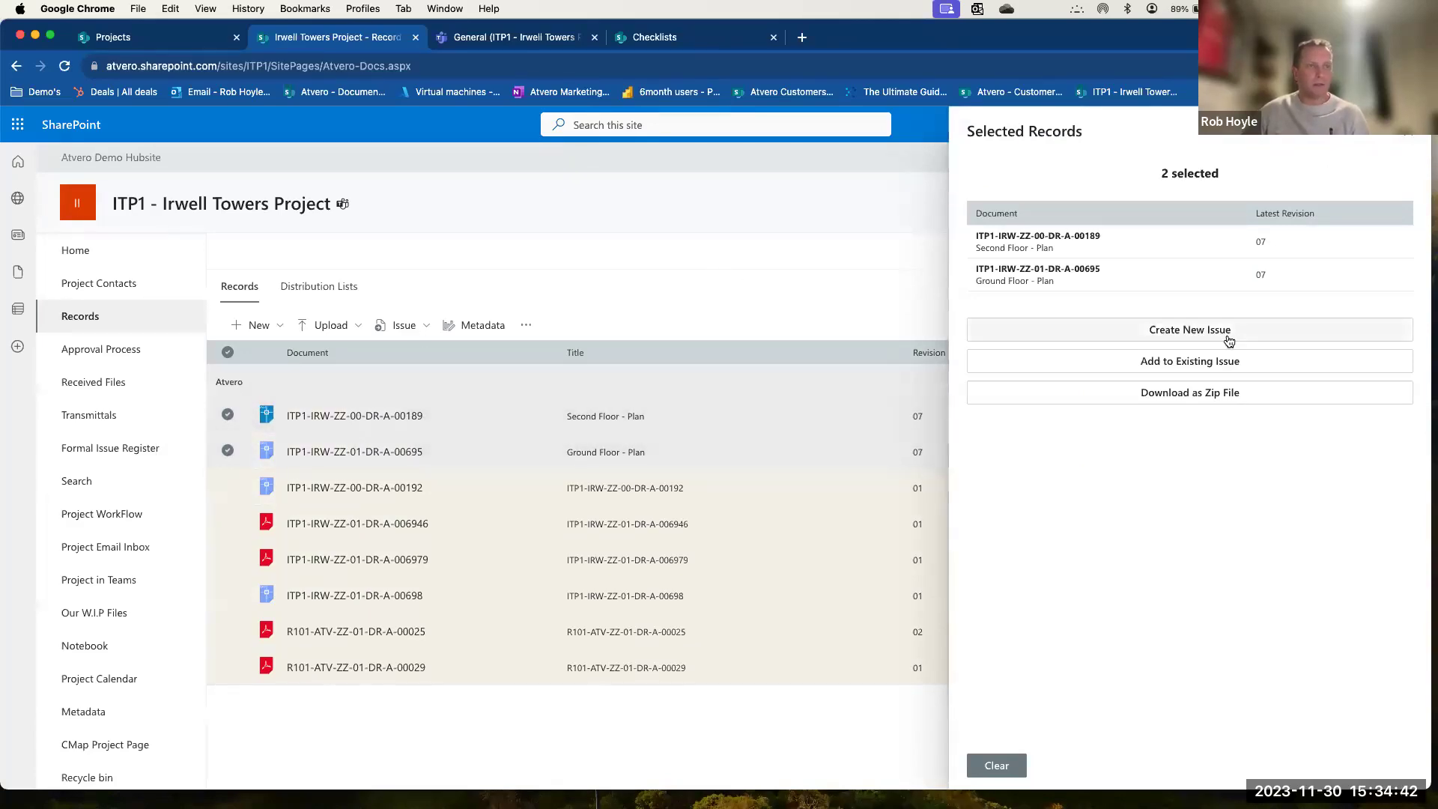
click(1258, 338)
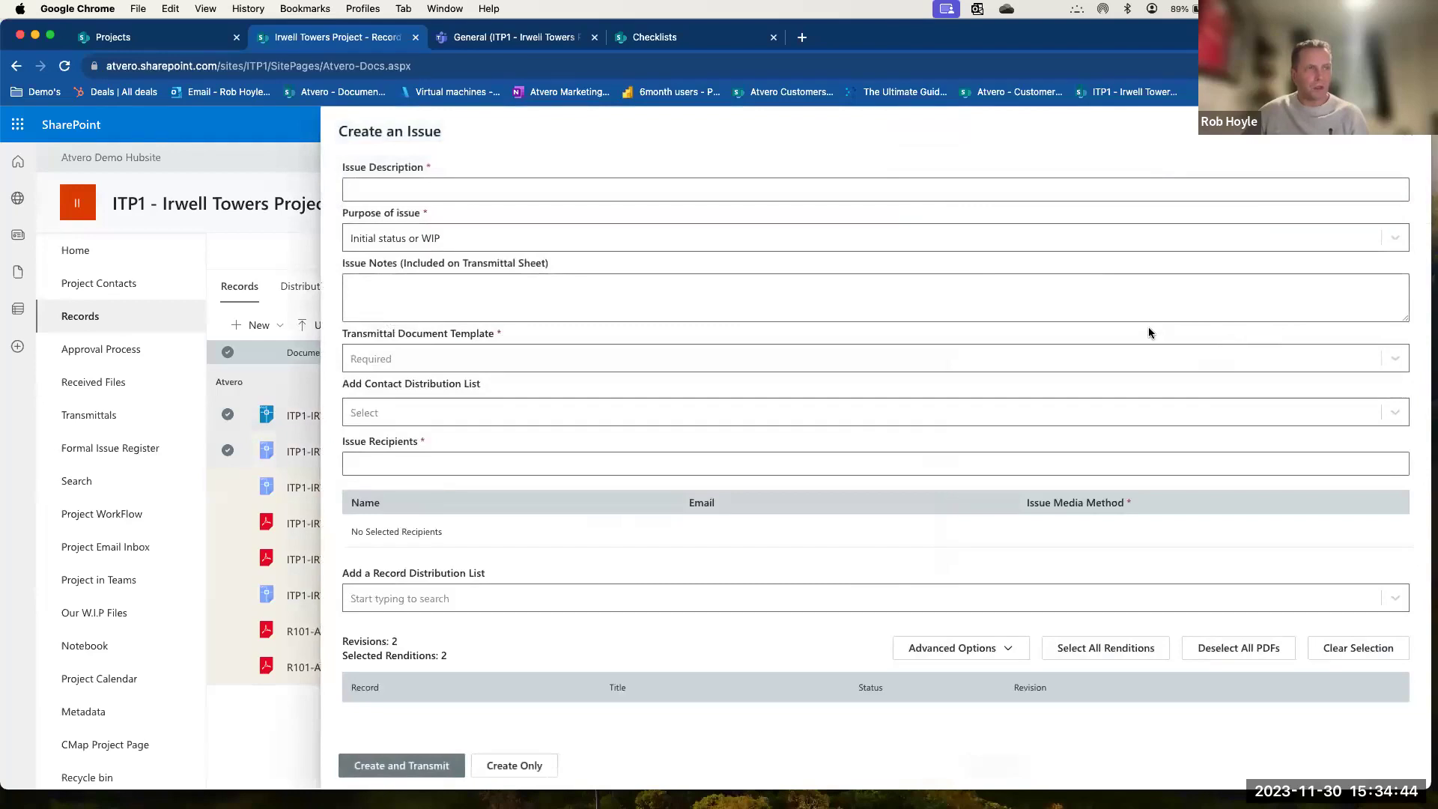
Enter the issue description "Demo Issue 30/11" and check the purpose options, keeping Initial status or WIP.
click(516, 188)
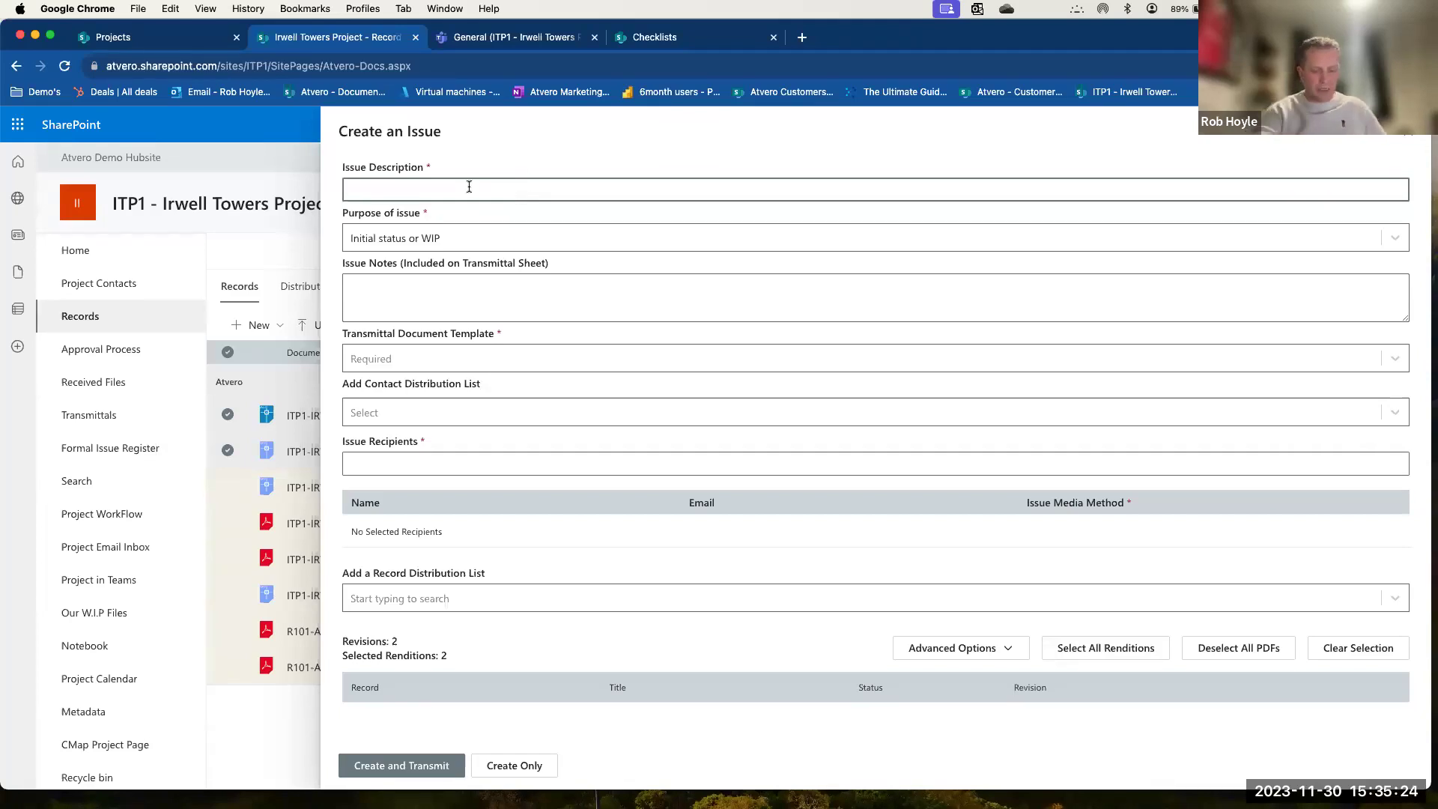
text(Demo )
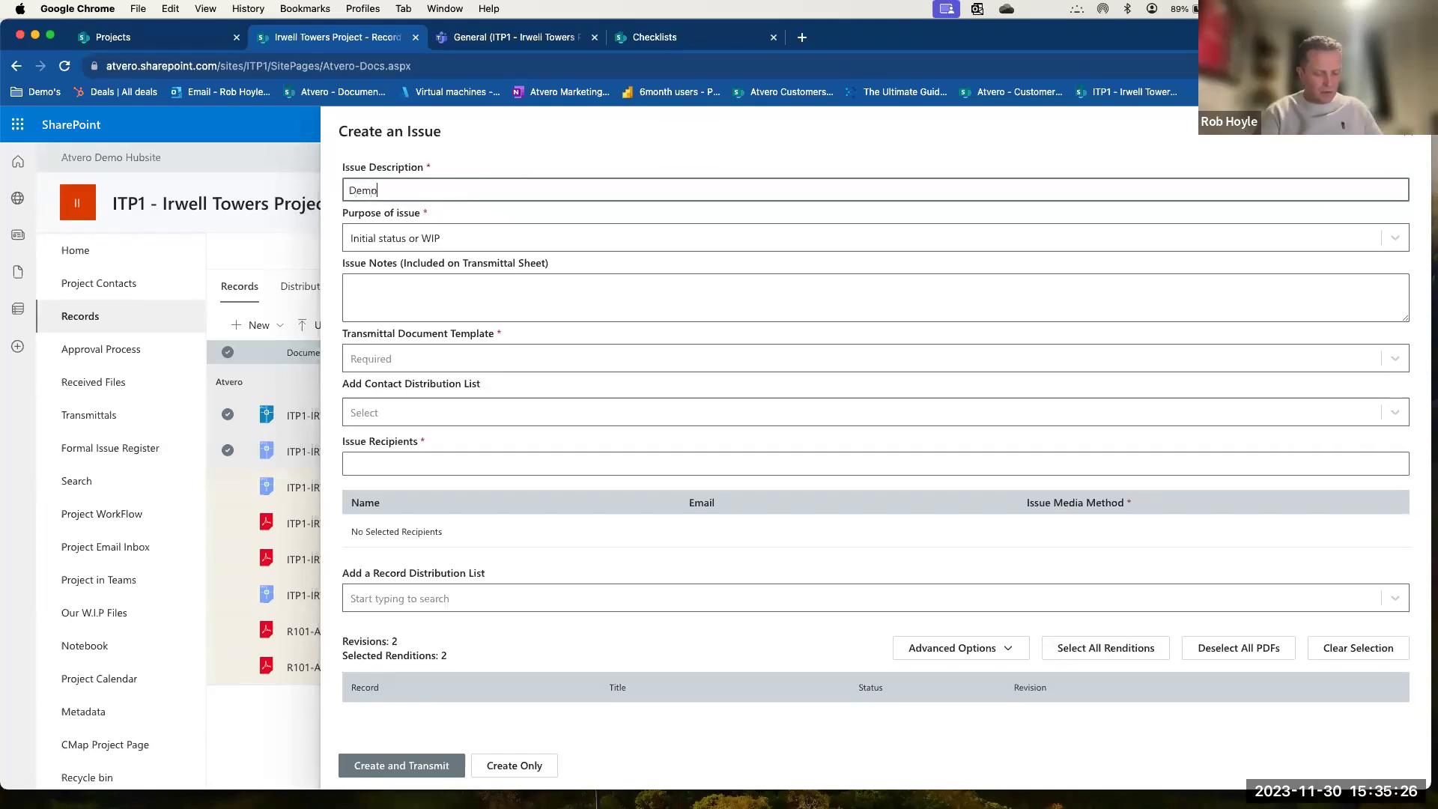
text(Issue 2)
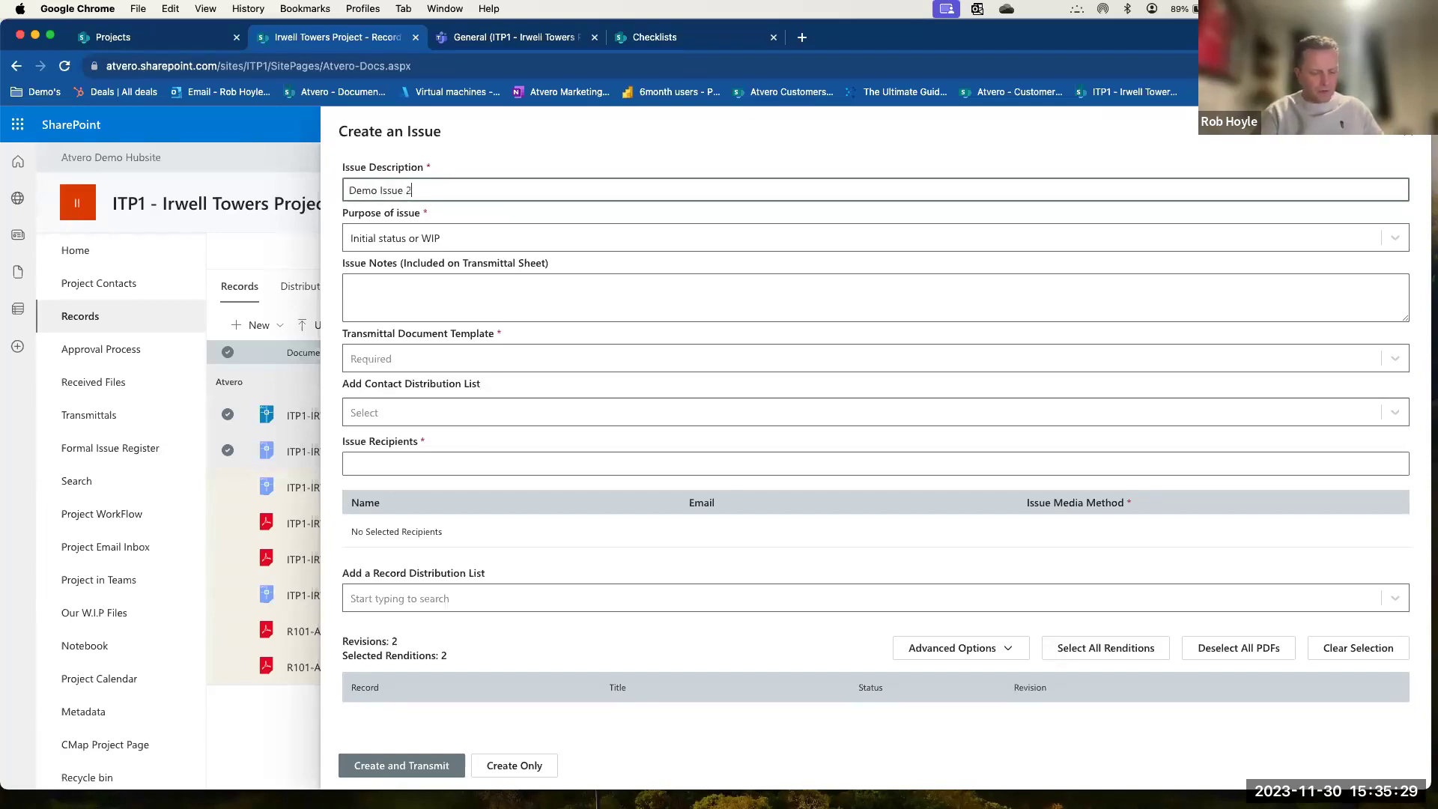
key(BackSpace)
text(30/11)
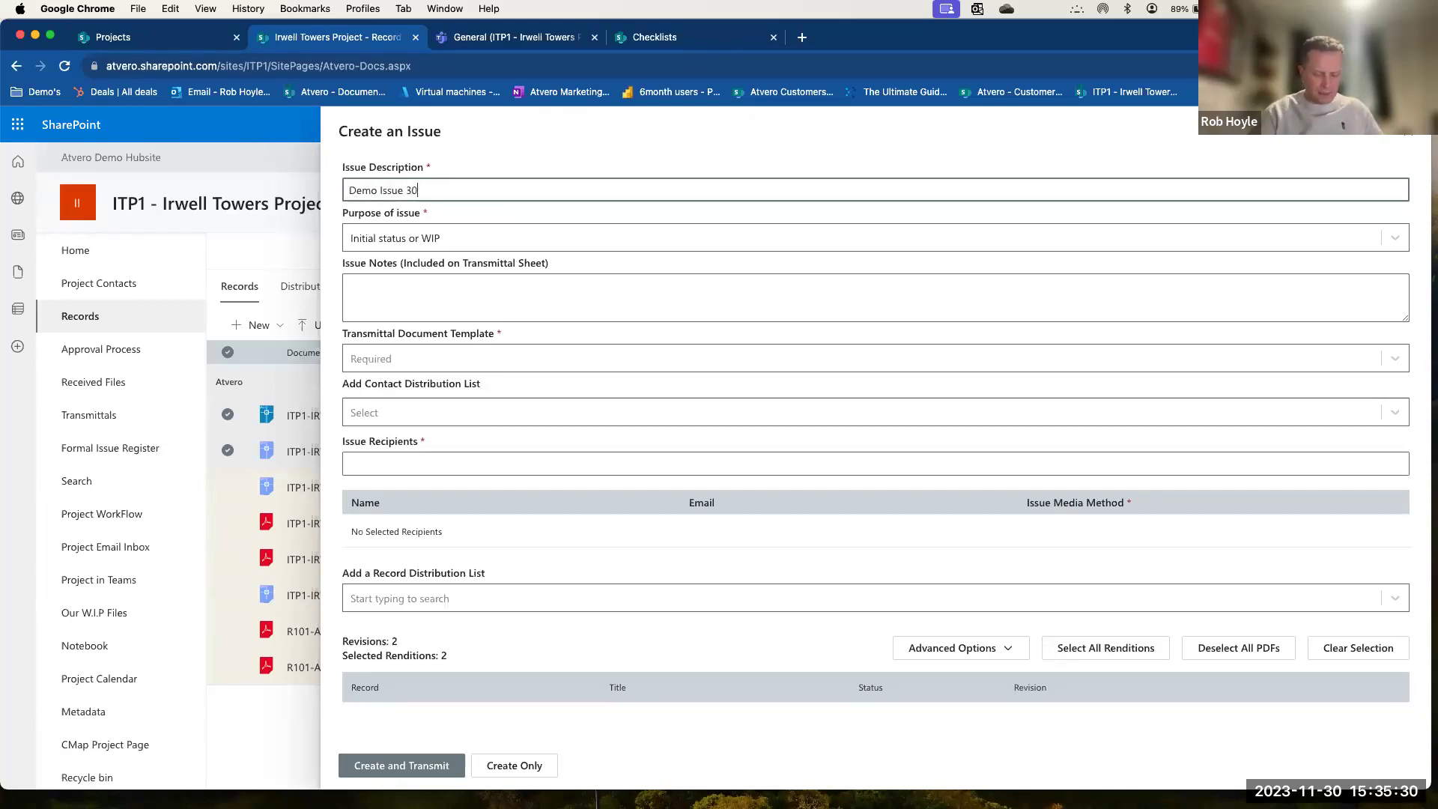
click(460, 236)
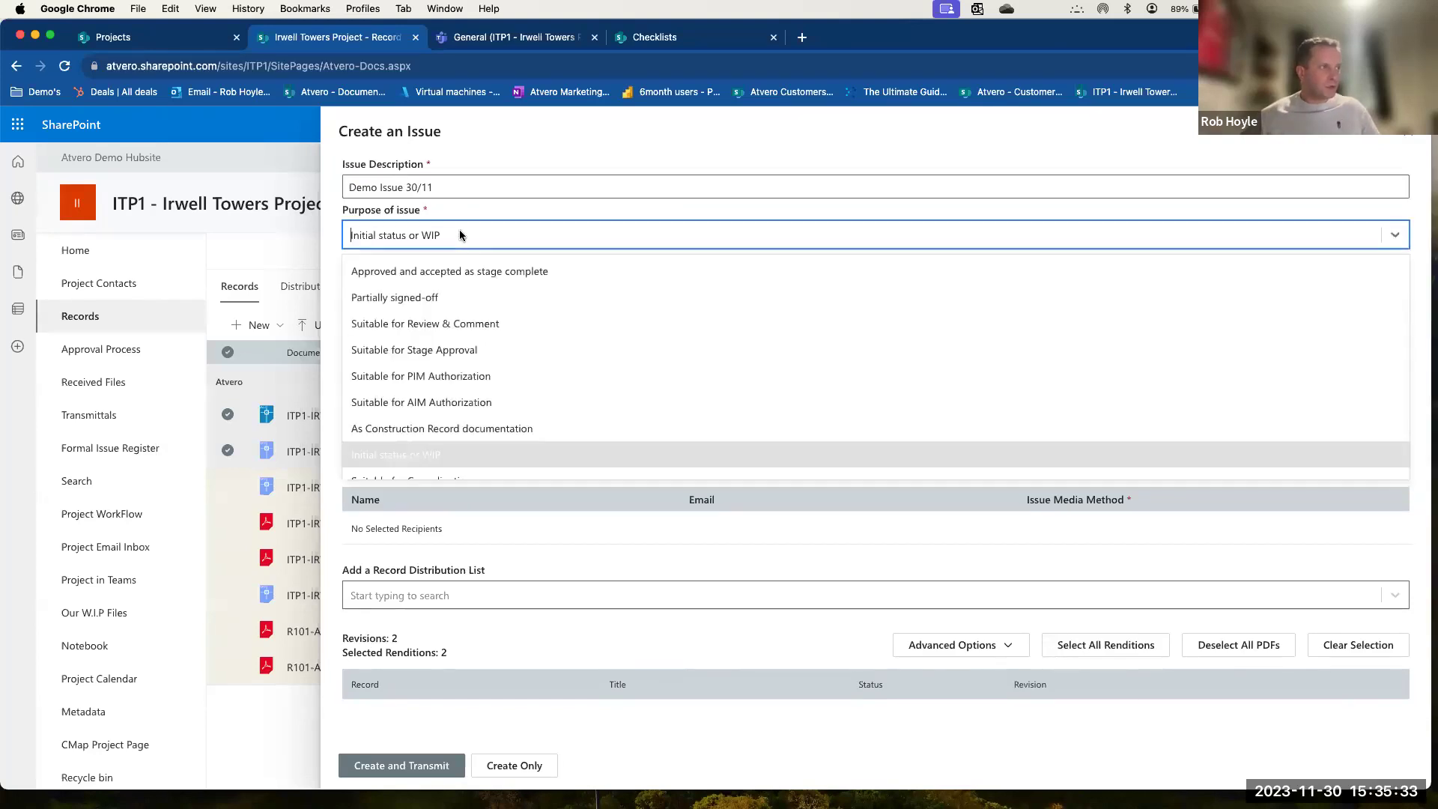
click(333, 238)
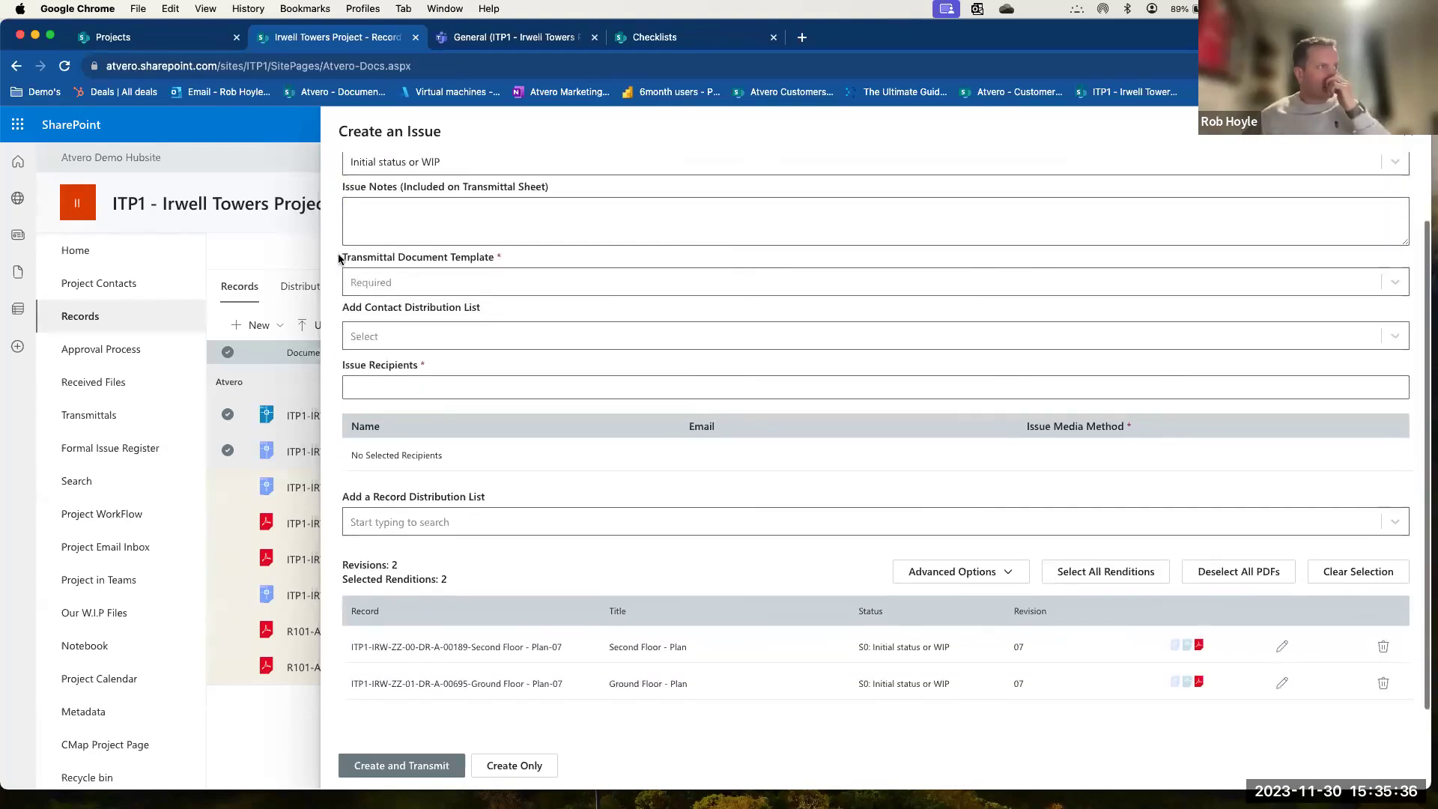
Set the issue's transmittal document template to Email Template RCC.
click(420, 290)
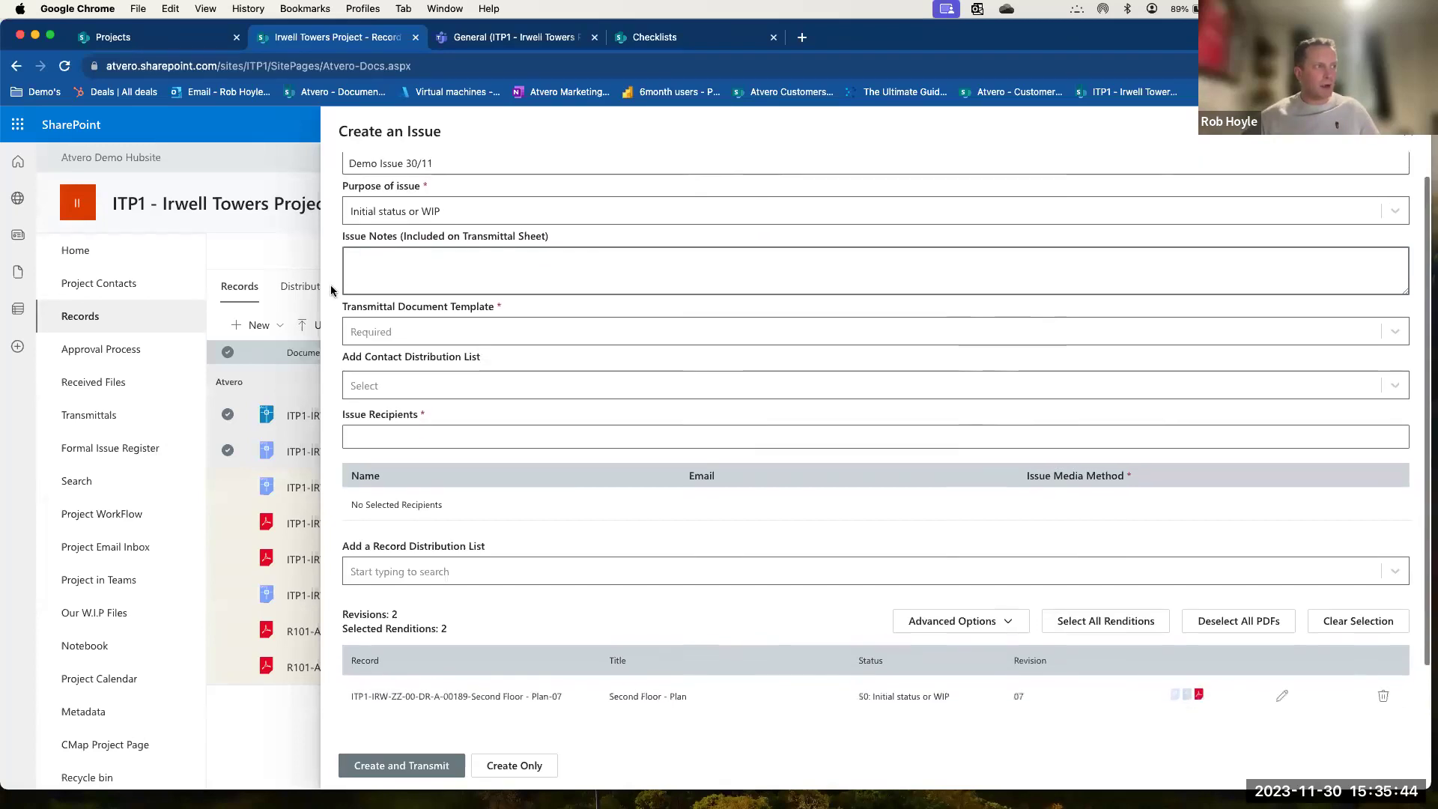
scroll(330, 287, down, 2)
click(401, 301)
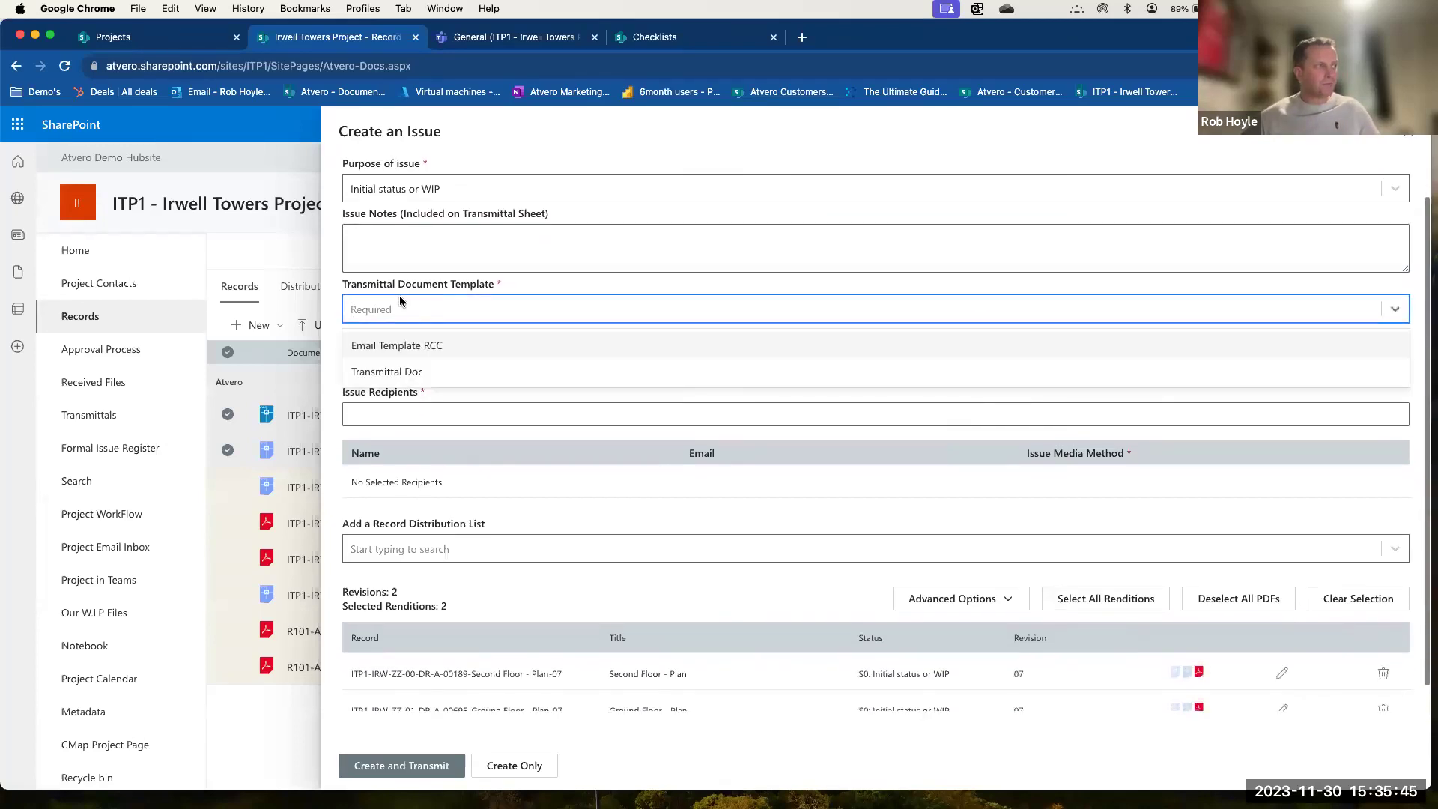
click(420, 347)
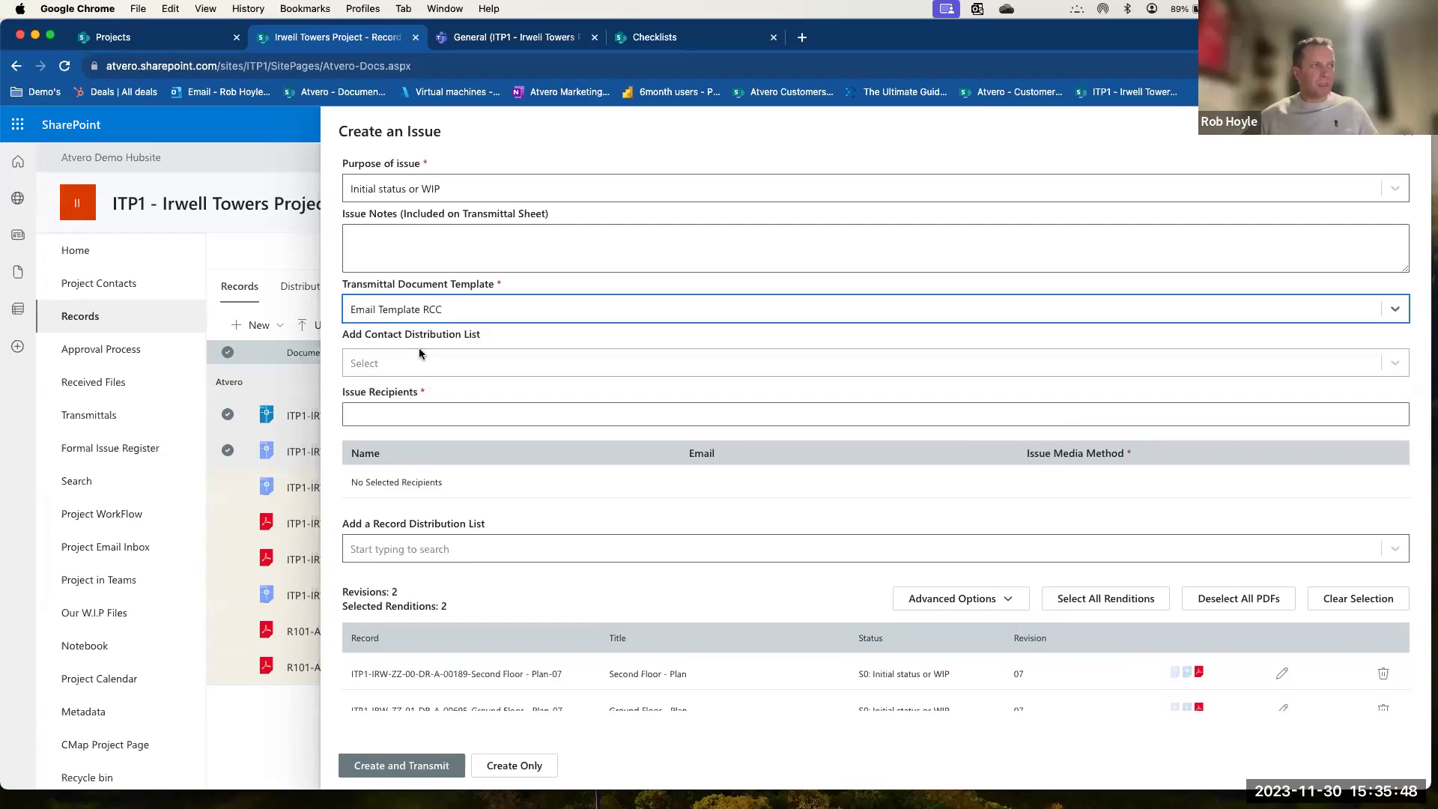
click(465, 312)
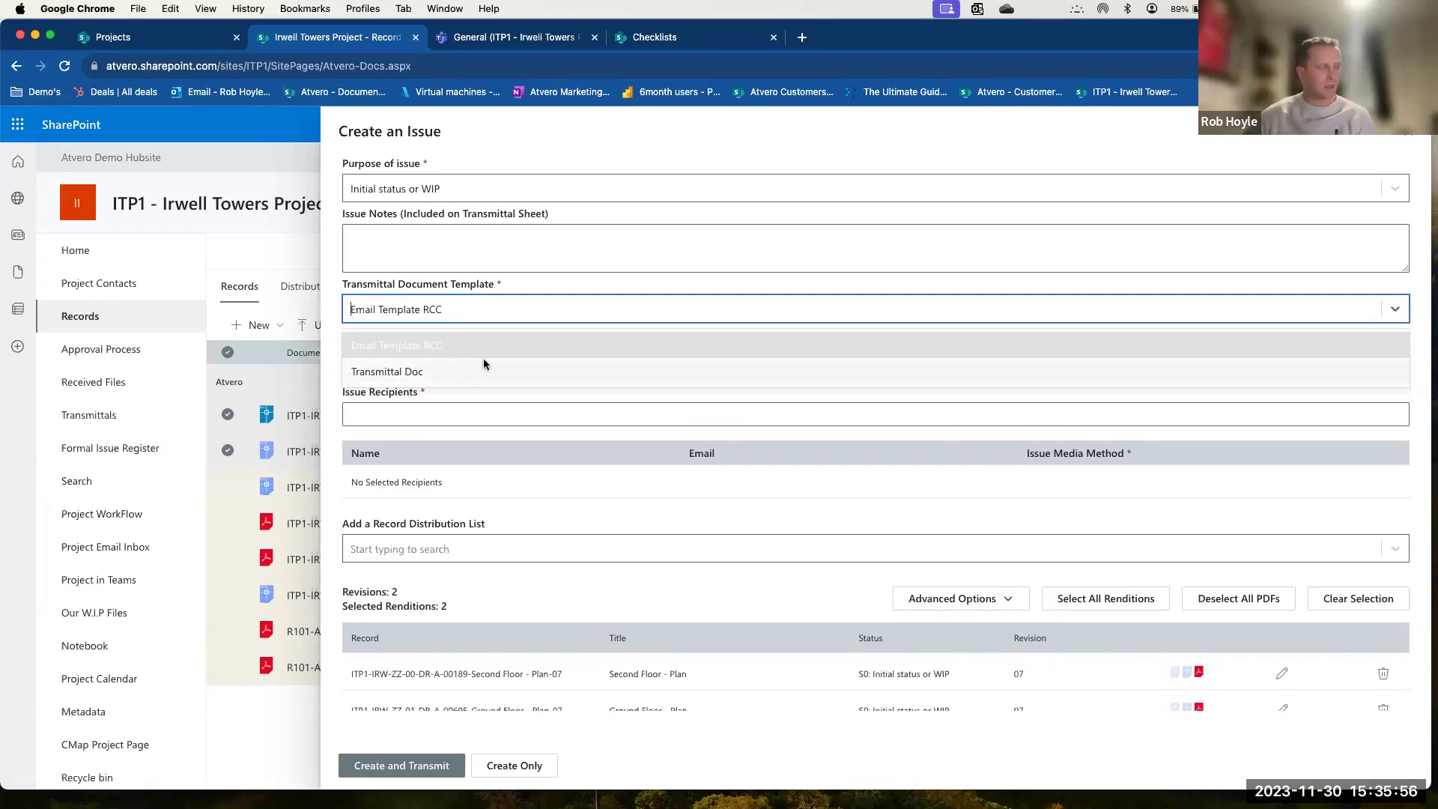
click(328, 307)
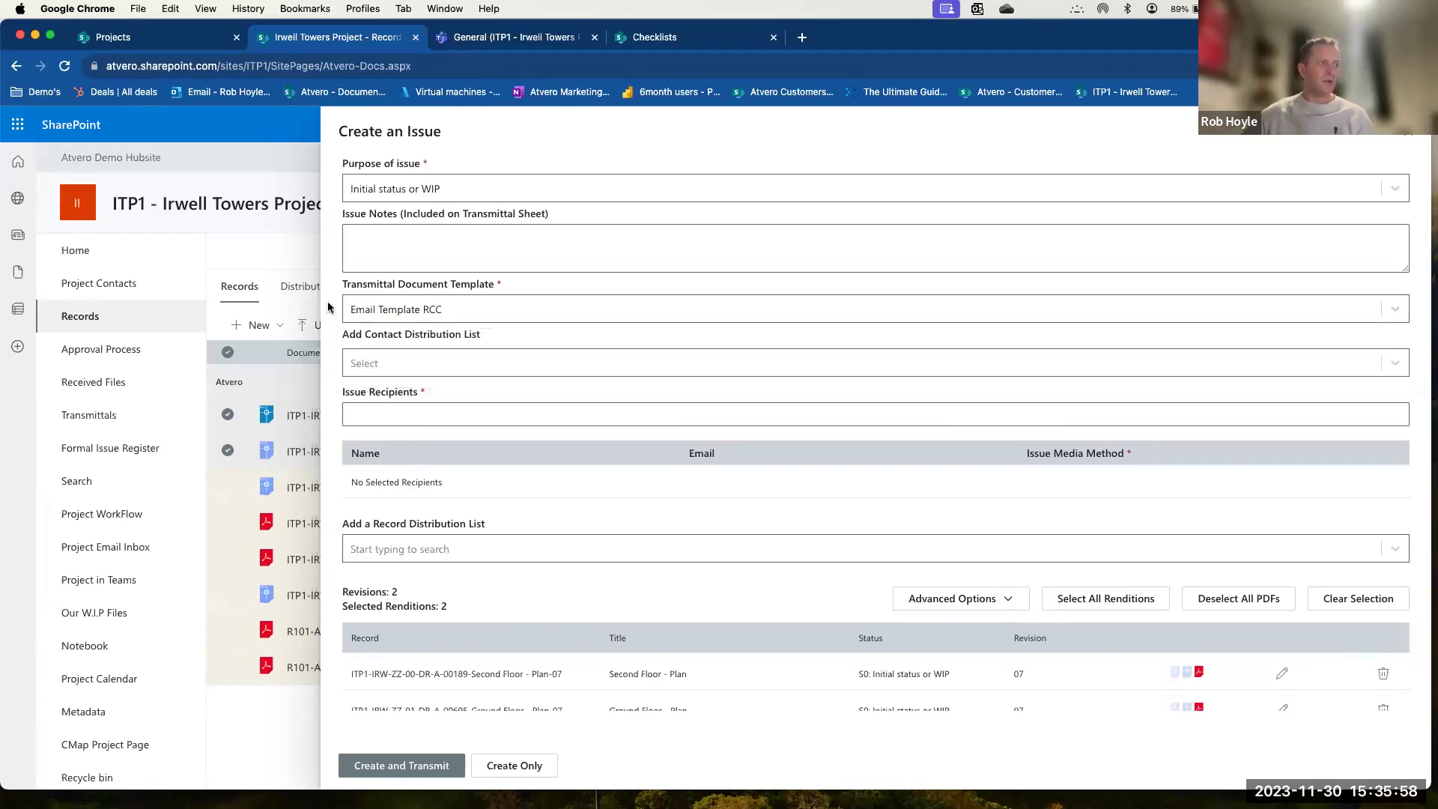
Try adding the Client Leadership Team contact distribution list, then remove its recipients and recheck the available lists.
scroll(328, 308, down, 1)
click(421, 336)
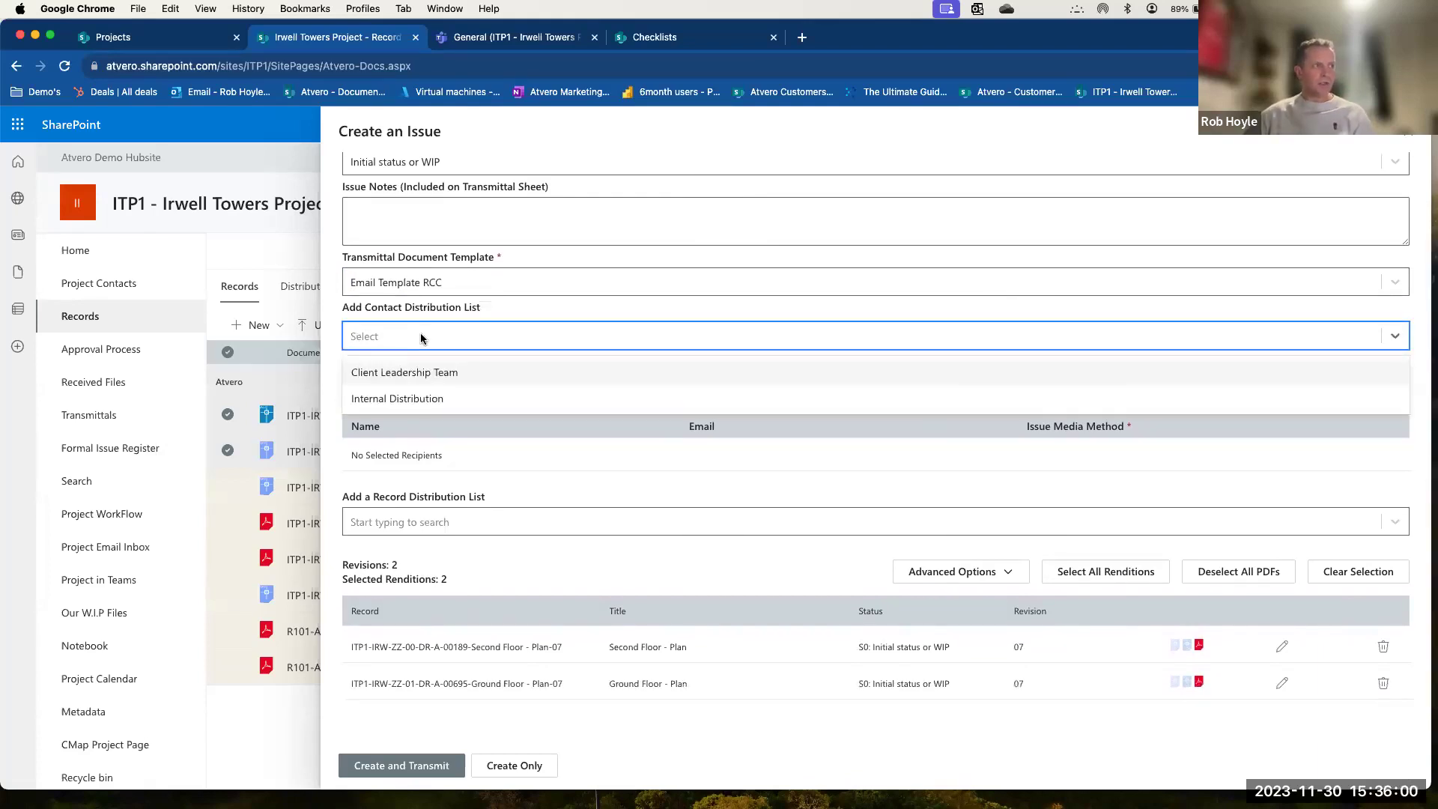
click(451, 371)
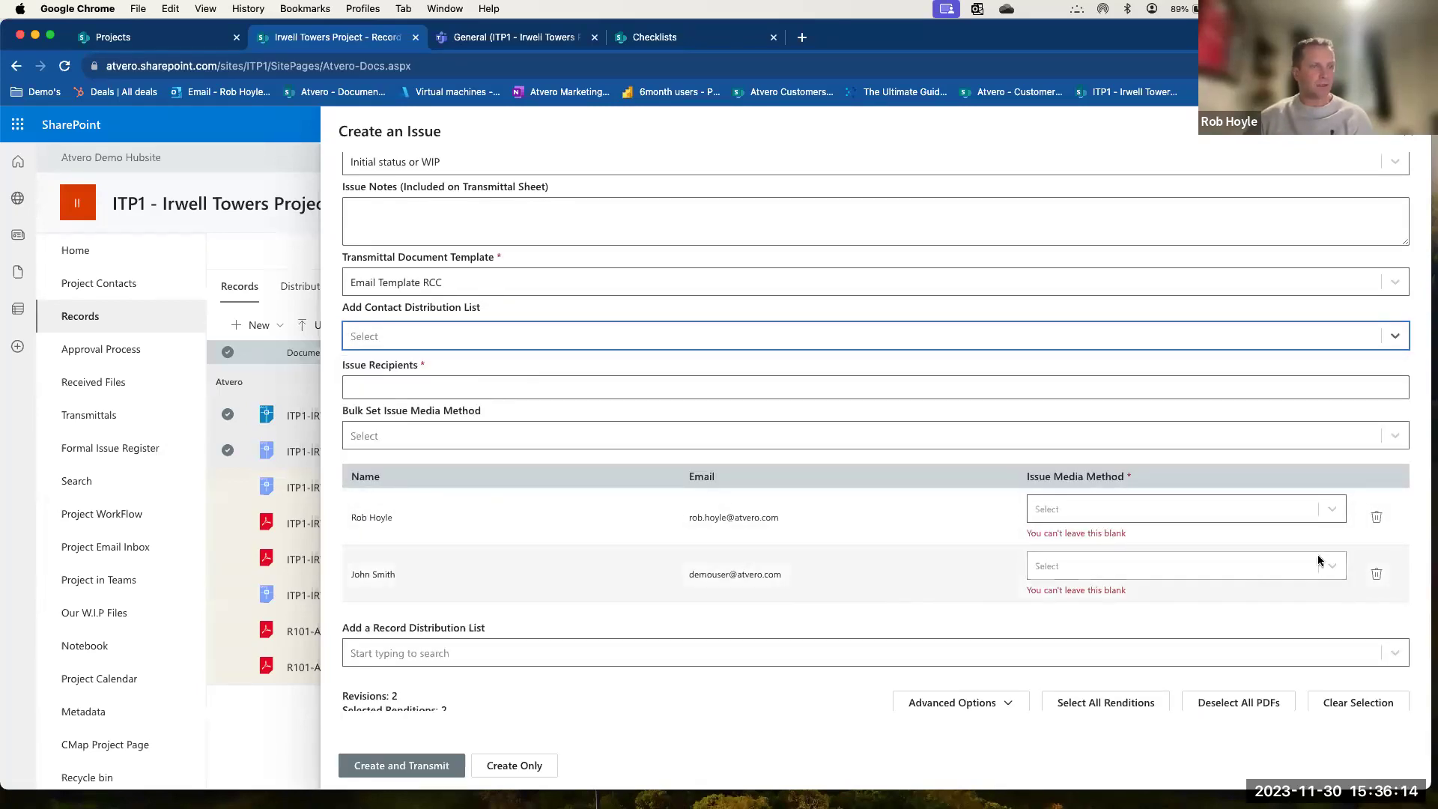
click(1377, 574)
click(1377, 474)
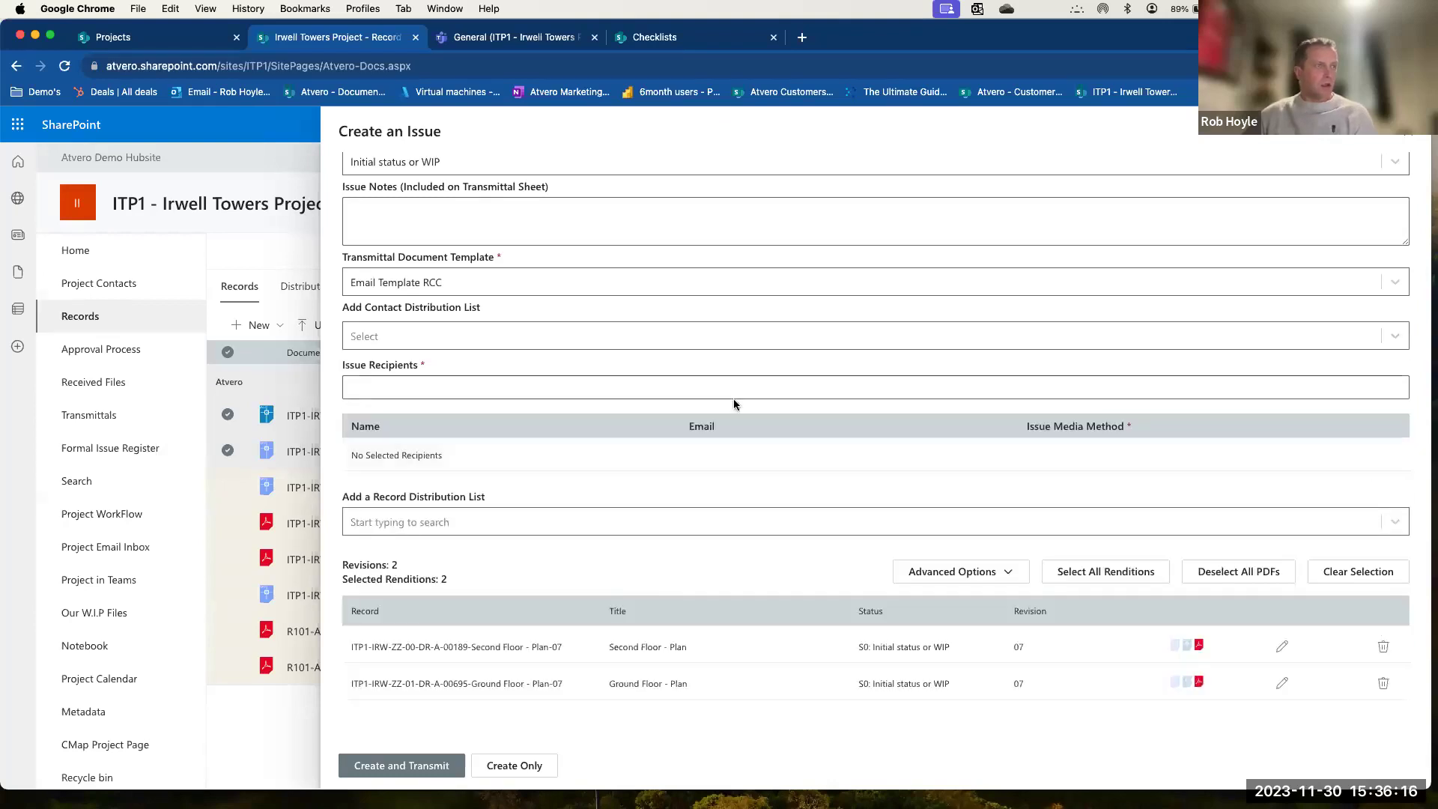
click(429, 336)
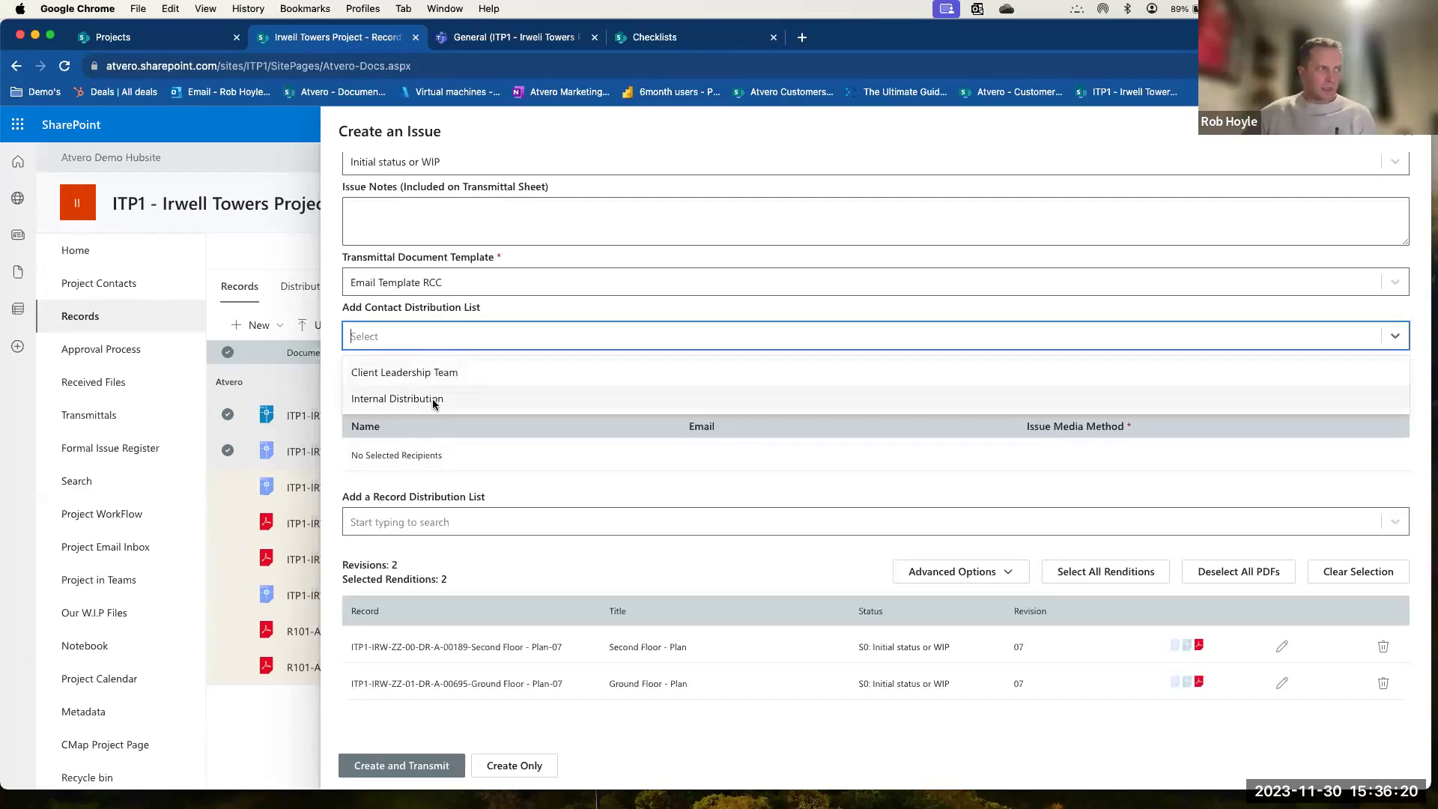
click(332, 371)
Add the demo user as issue recipient with the media method Email with Atvero CheckPoint Link.
click(401, 387)
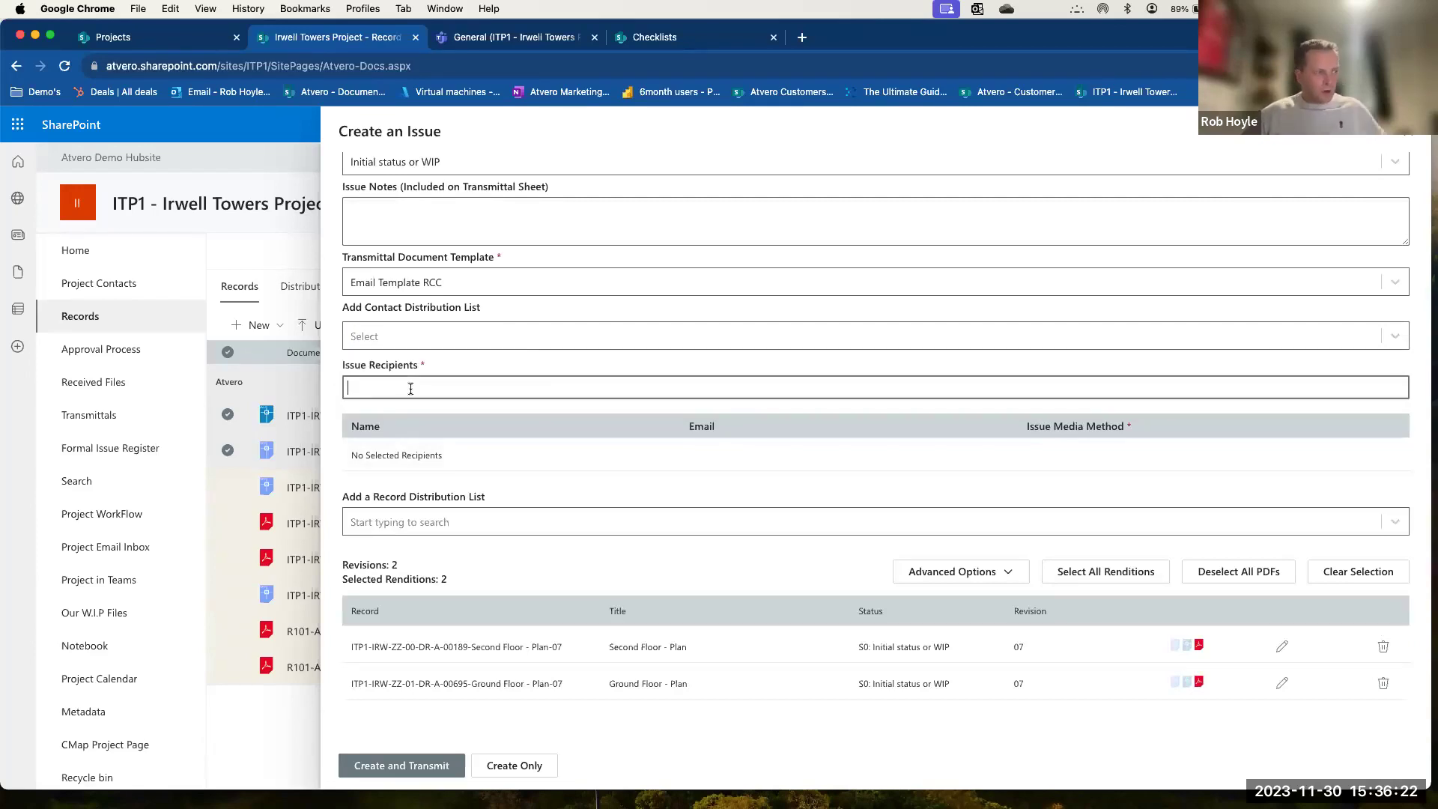
text(demo)
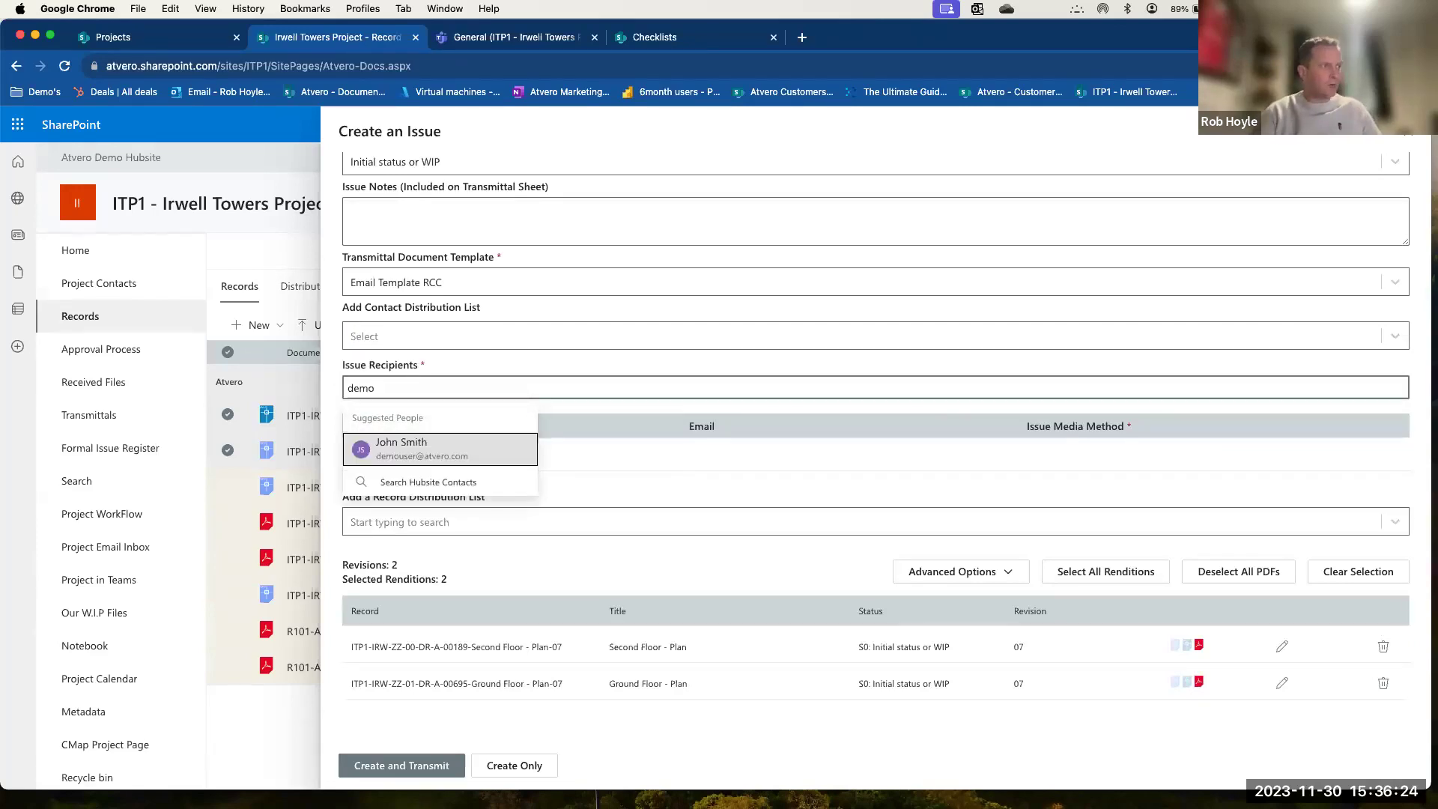
key(Return)
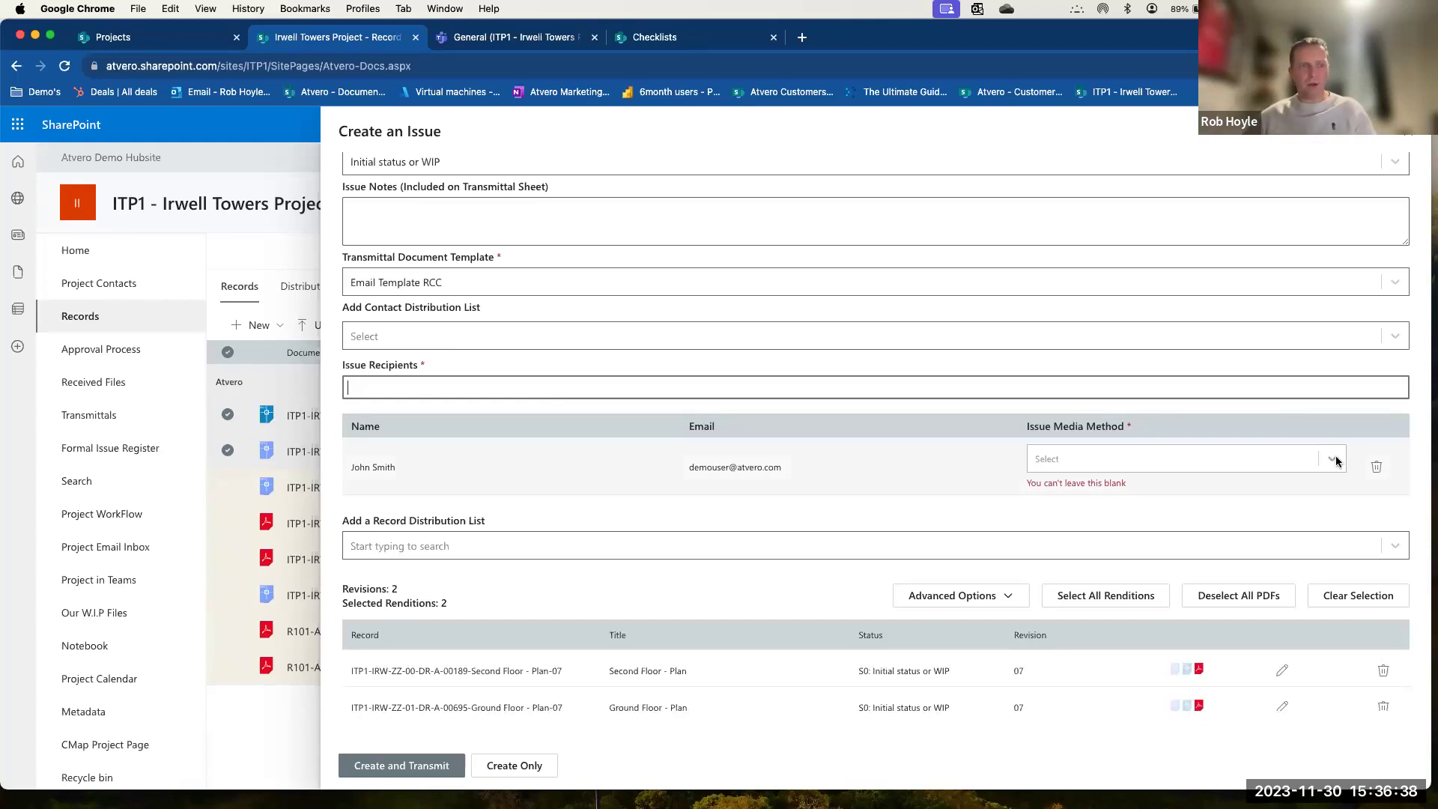
click(1337, 459)
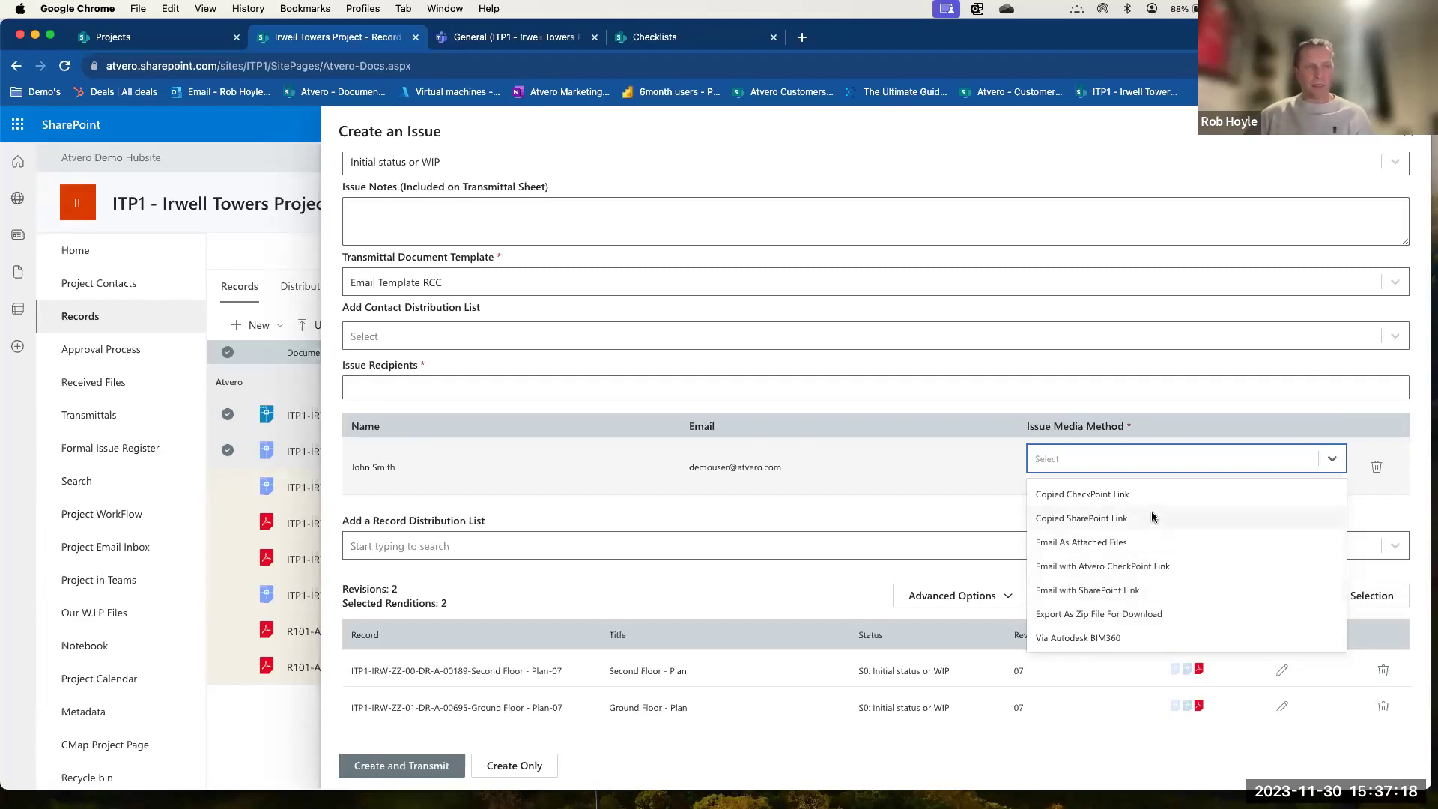
click(1203, 569)
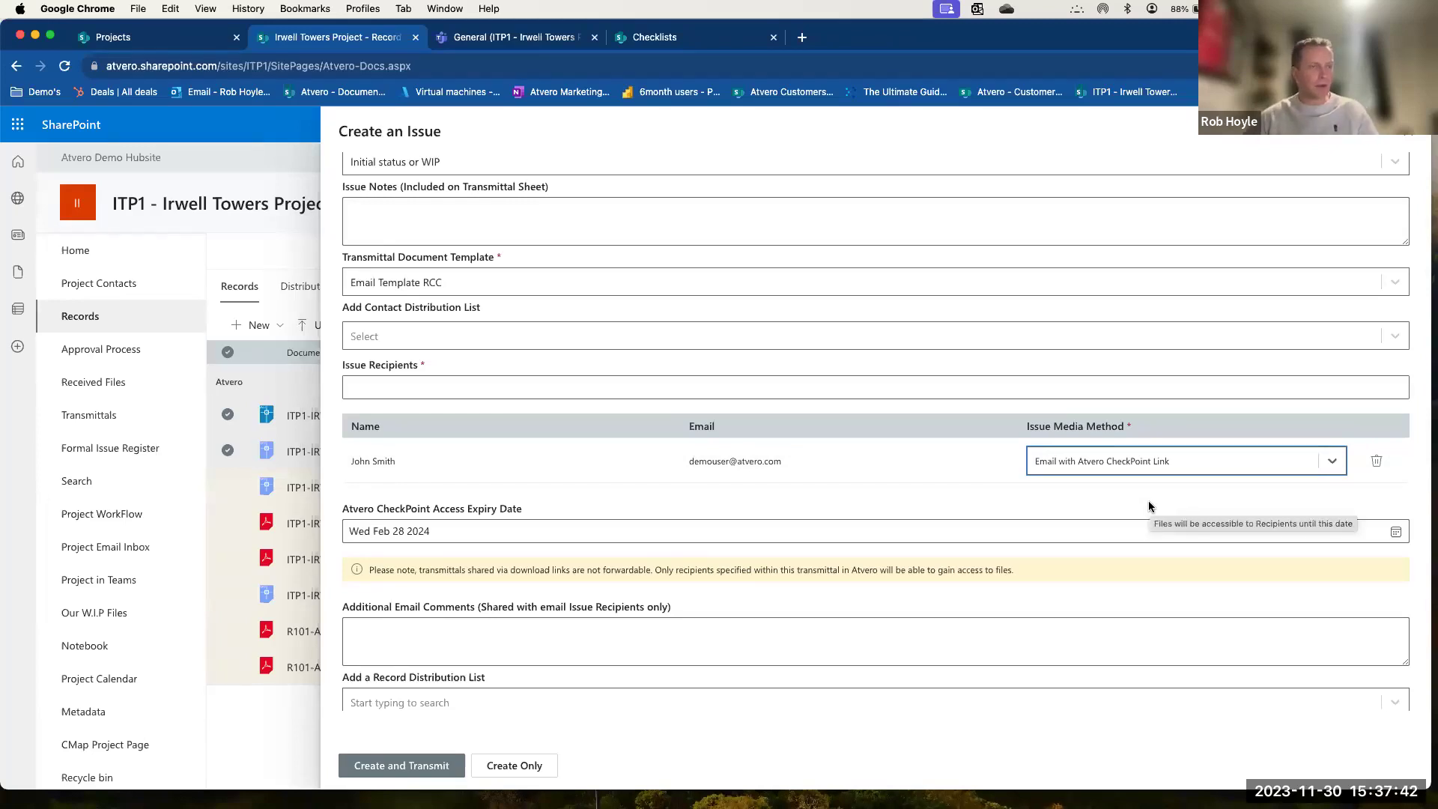
Check the available record distribution lists for the issue without adding one.
scroll(832, 491, down, 5)
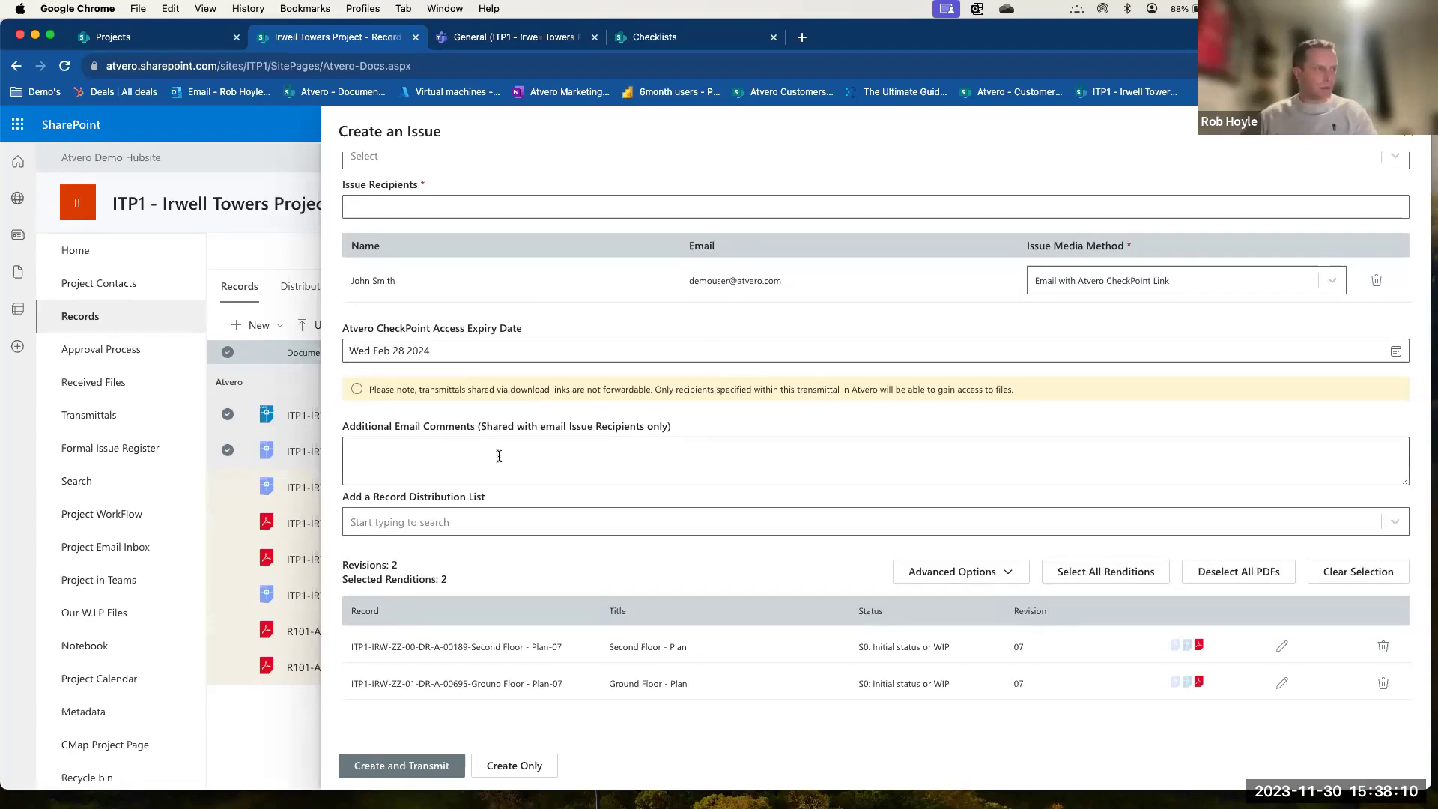
click(569, 521)
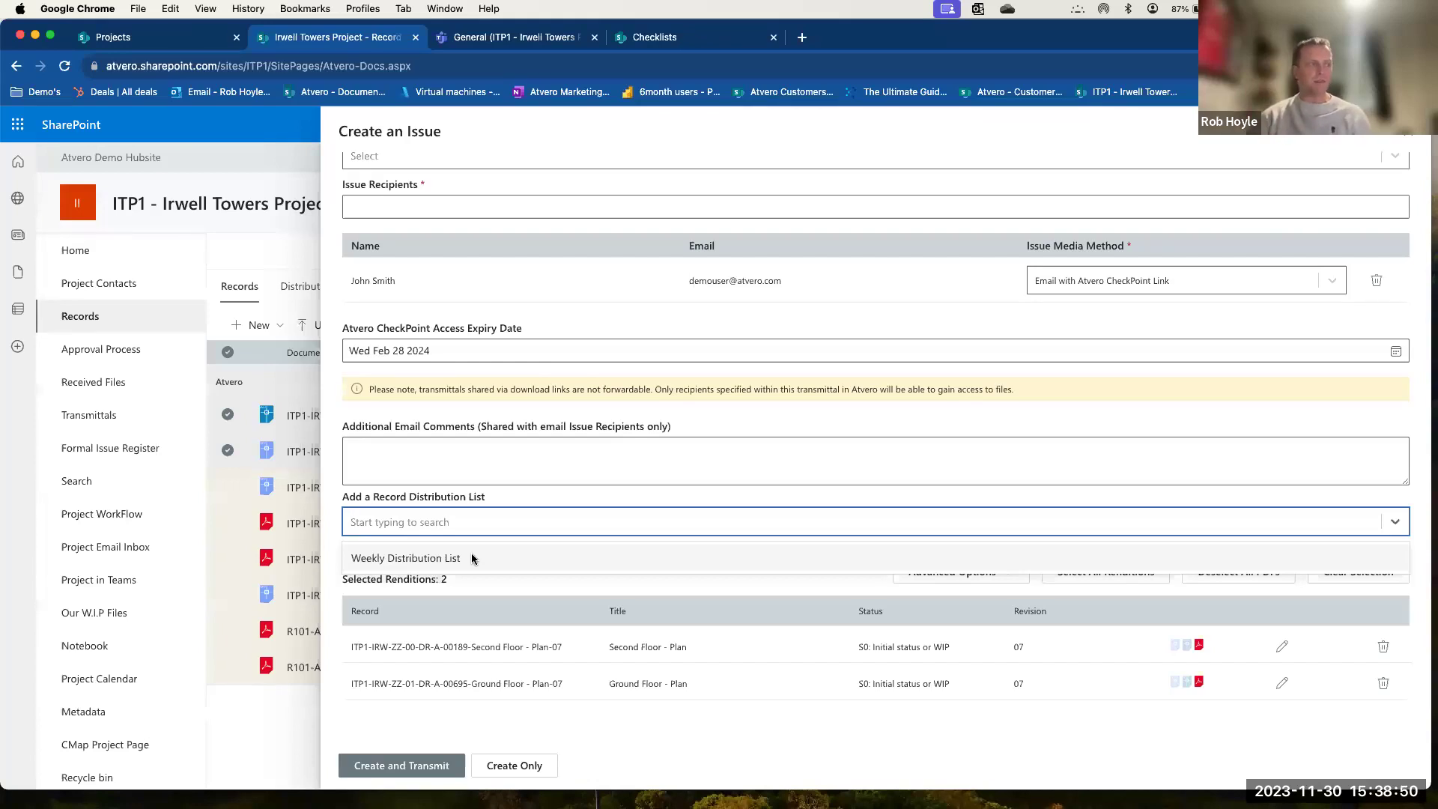
click(339, 590)
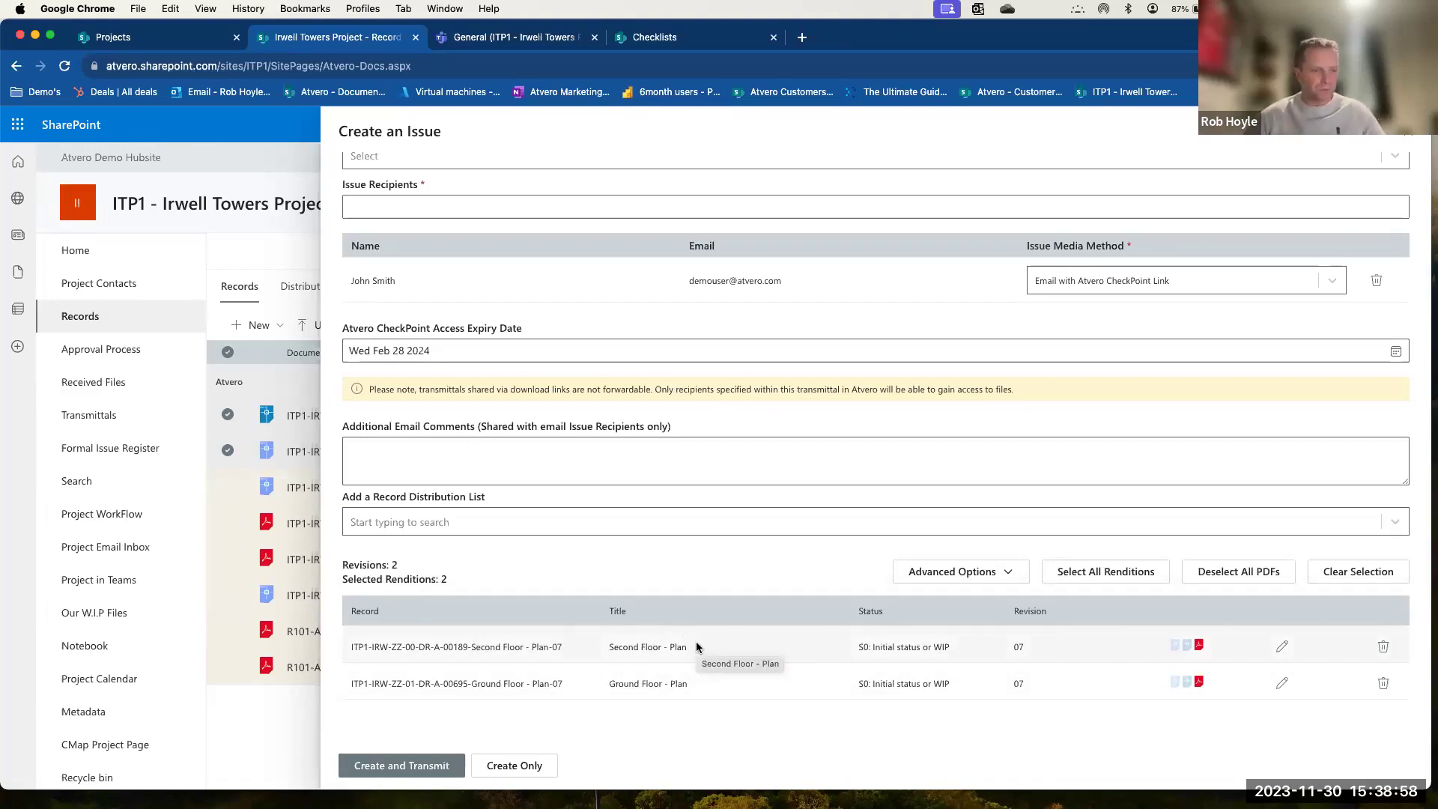
Include the Second Floor - Plan's DWG and DWF renditions in the issue, then deselect both again.
click(1187, 645)
click(1175, 645)
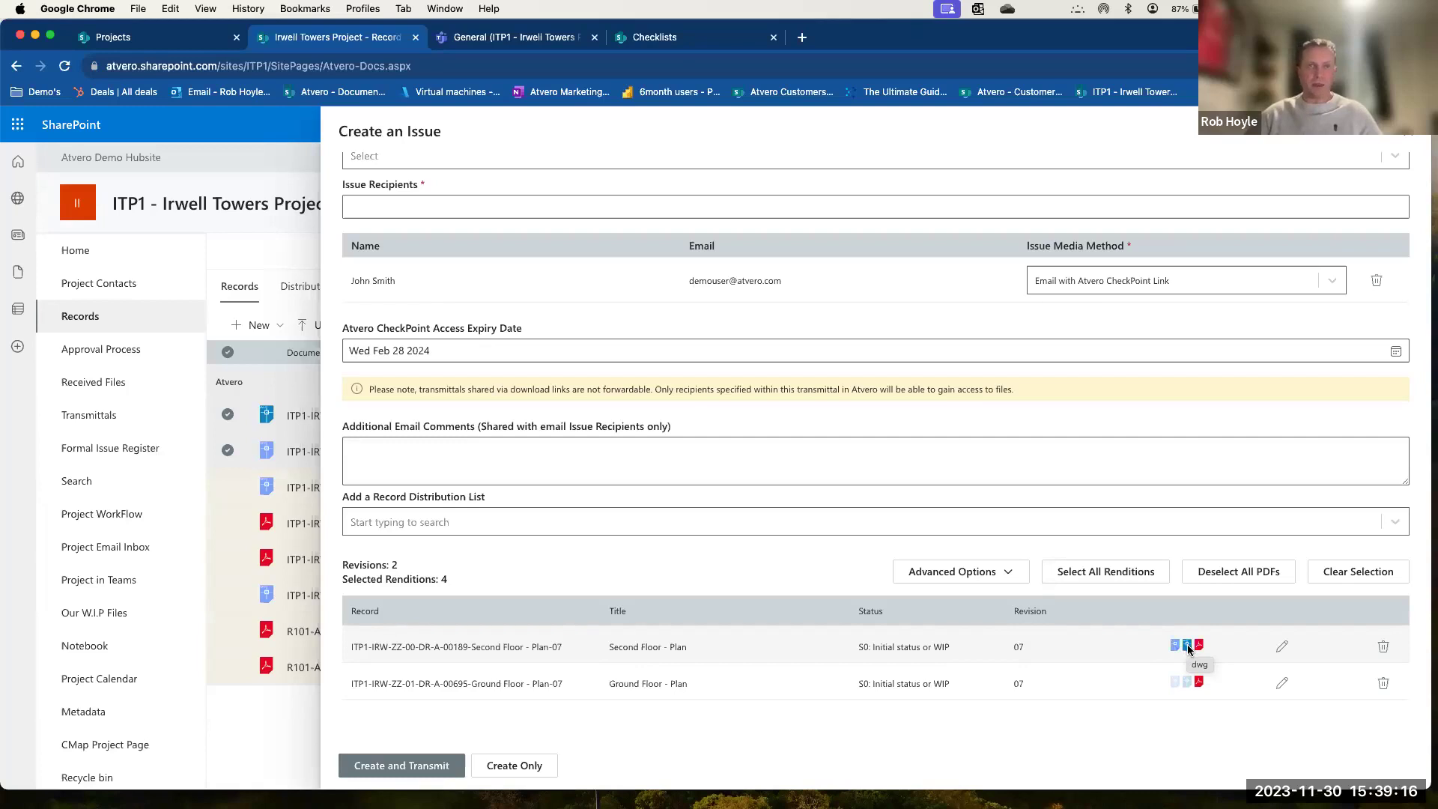
click(1188, 646)
click(1175, 645)
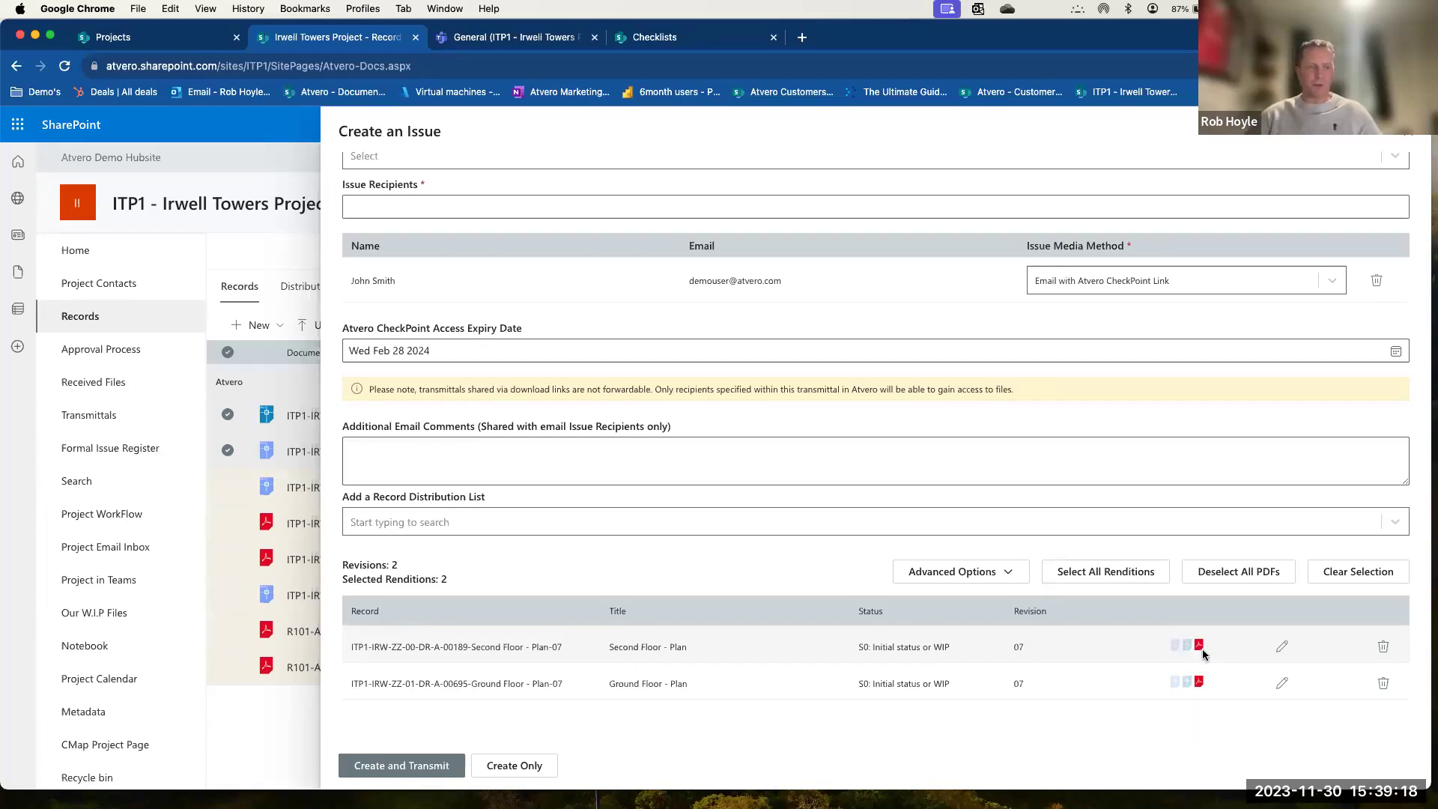
Create and transmit the Demo Issue 30/11 with the PDFs of both drawings.
click(423, 765)
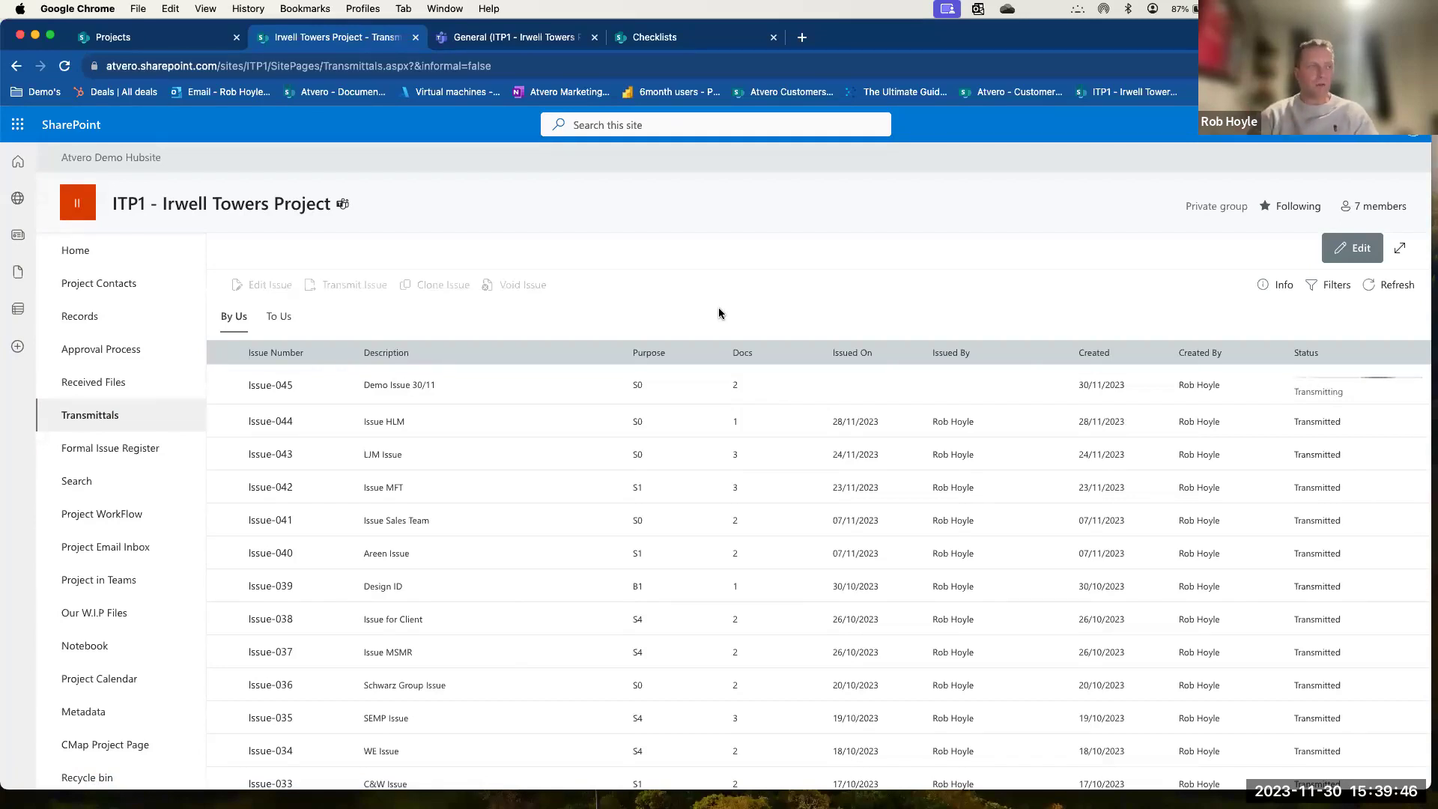
Open the project's records and apply the By Company view.
click(105, 317)
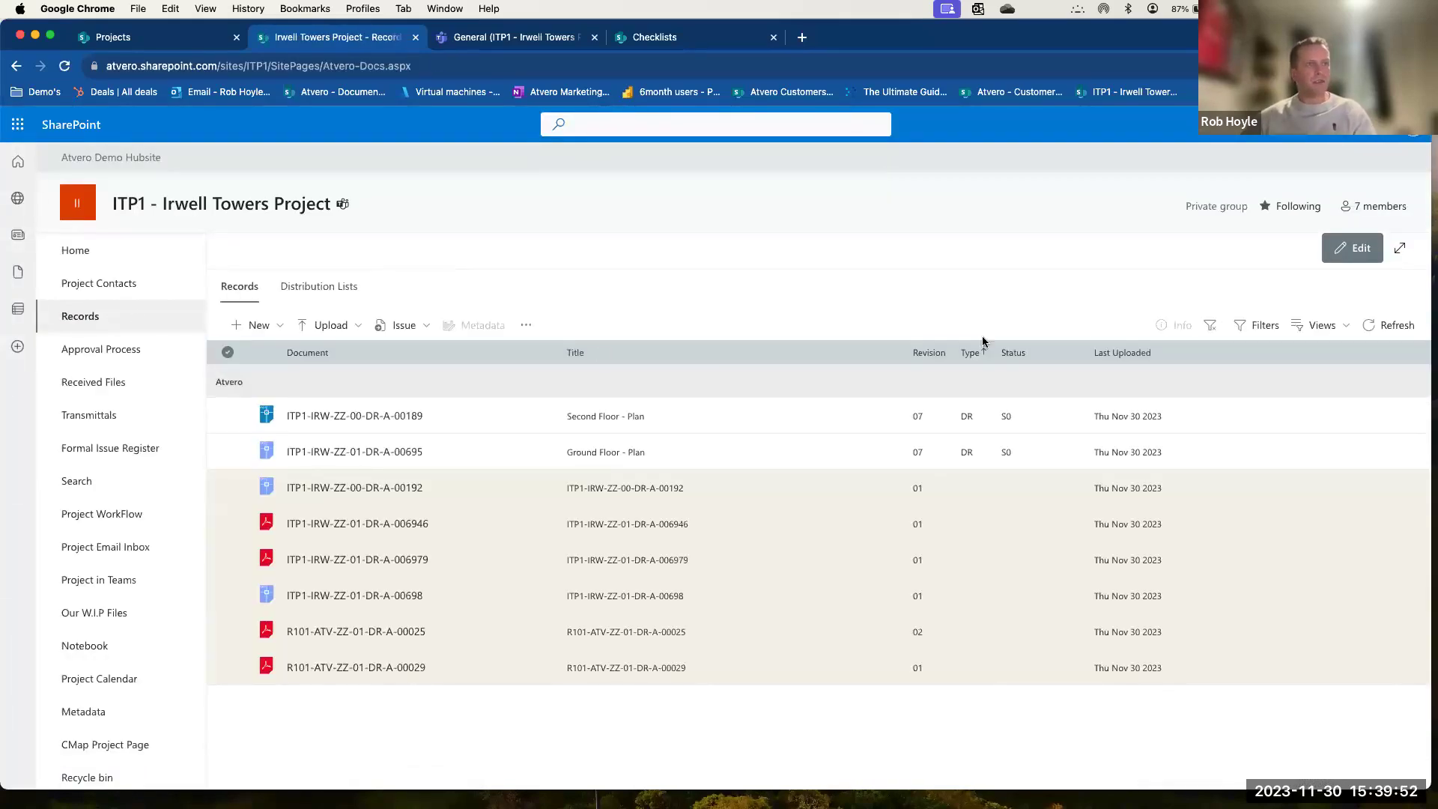
click(1322, 325)
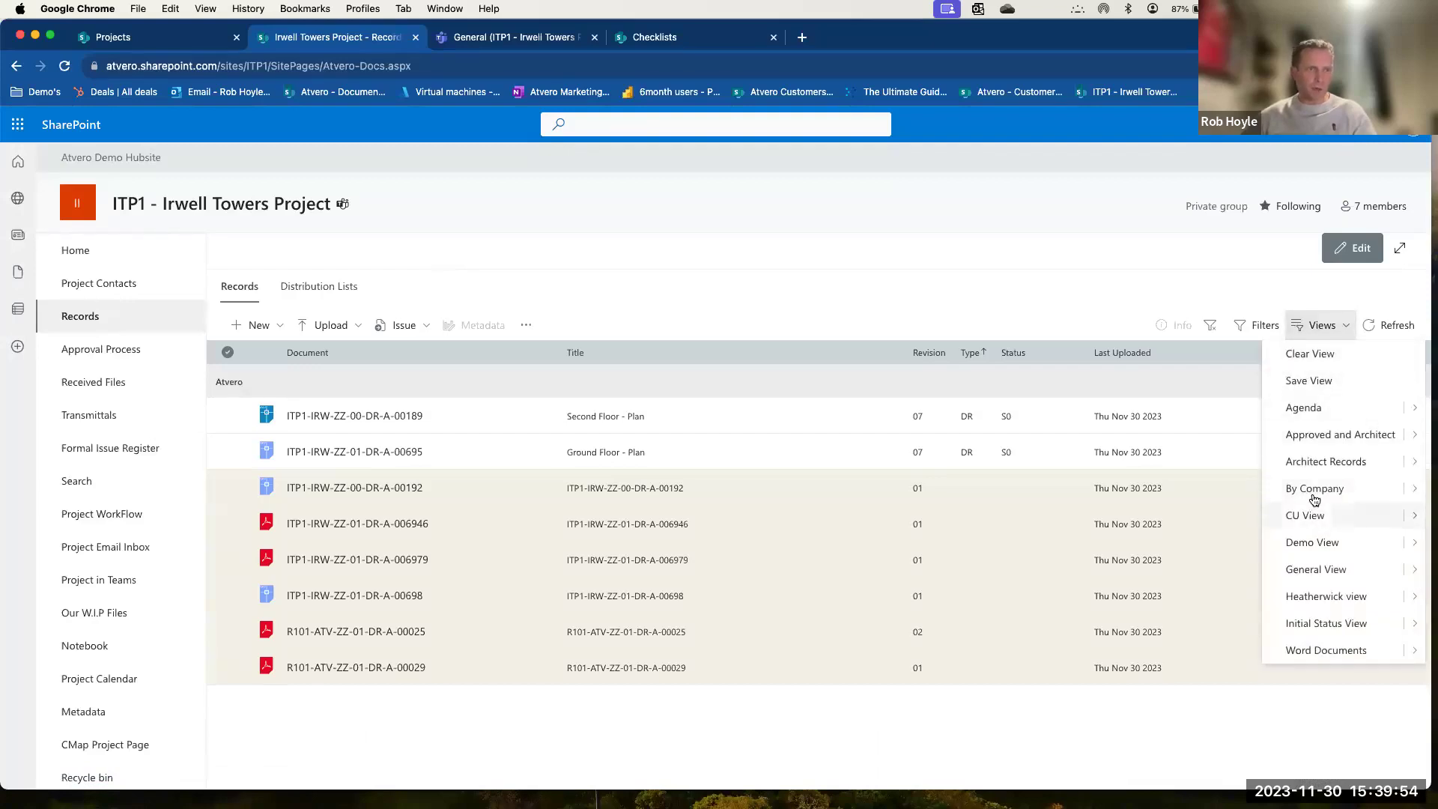
click(1315, 494)
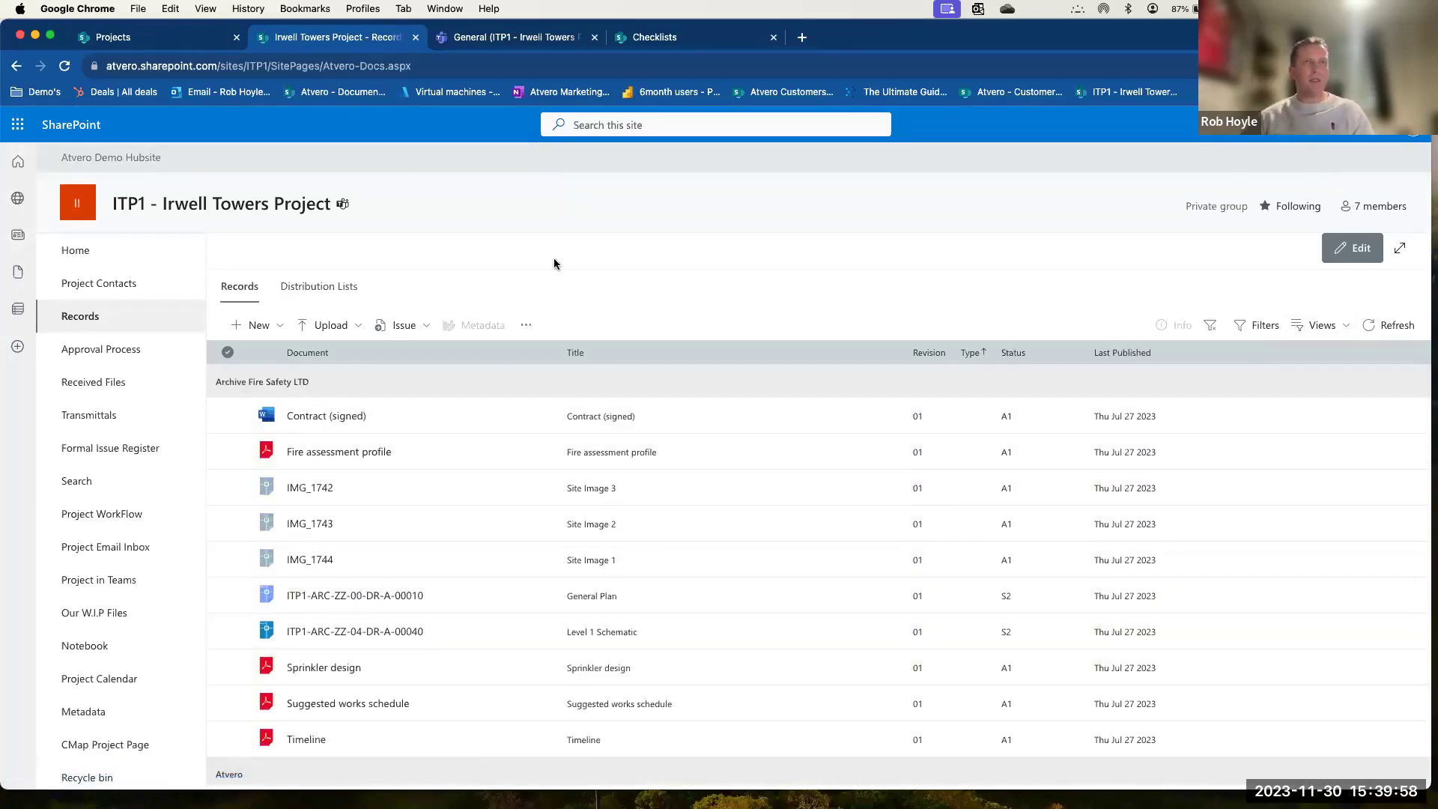
Start a new Word document record based on the Weekly Agenda template.
click(279, 328)
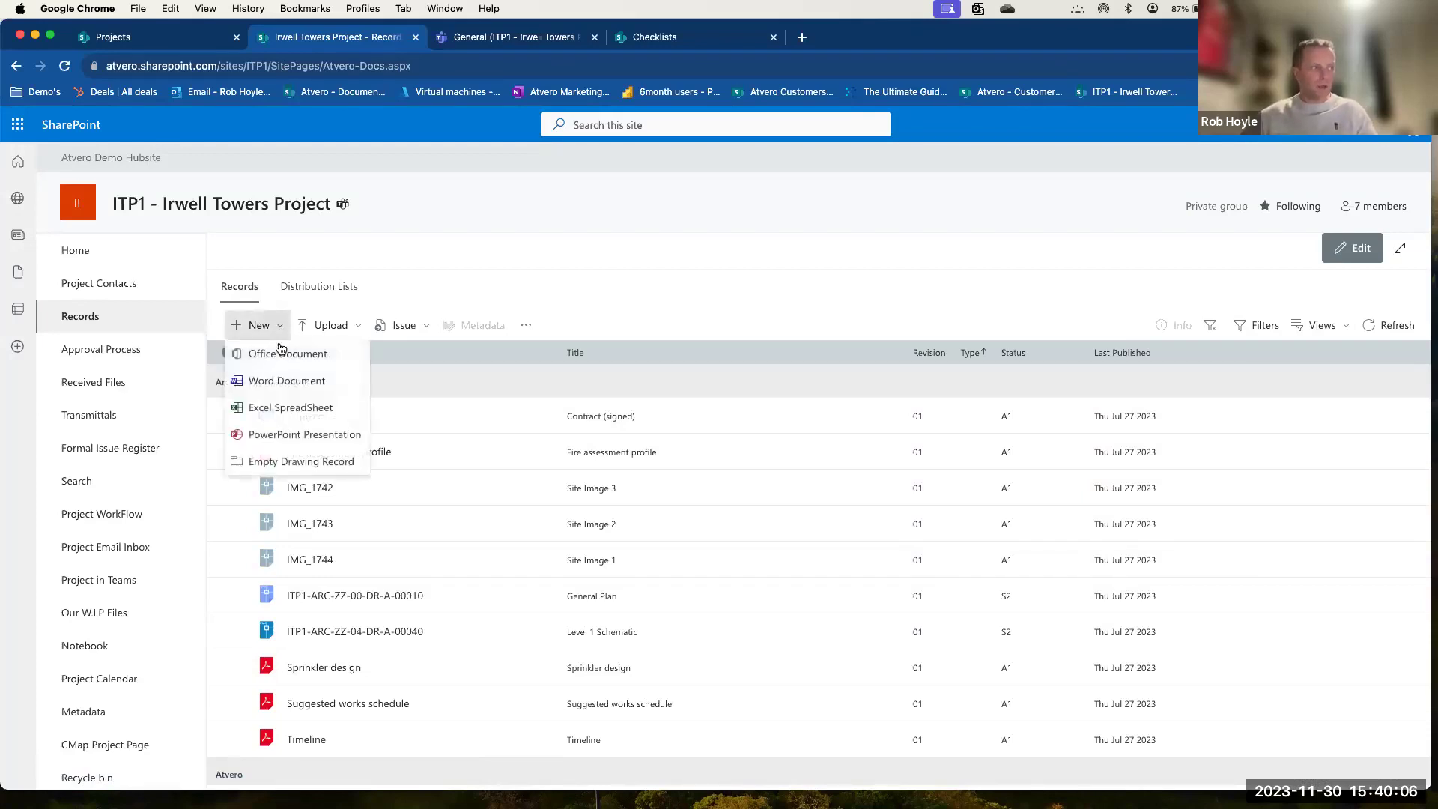
click(285, 385)
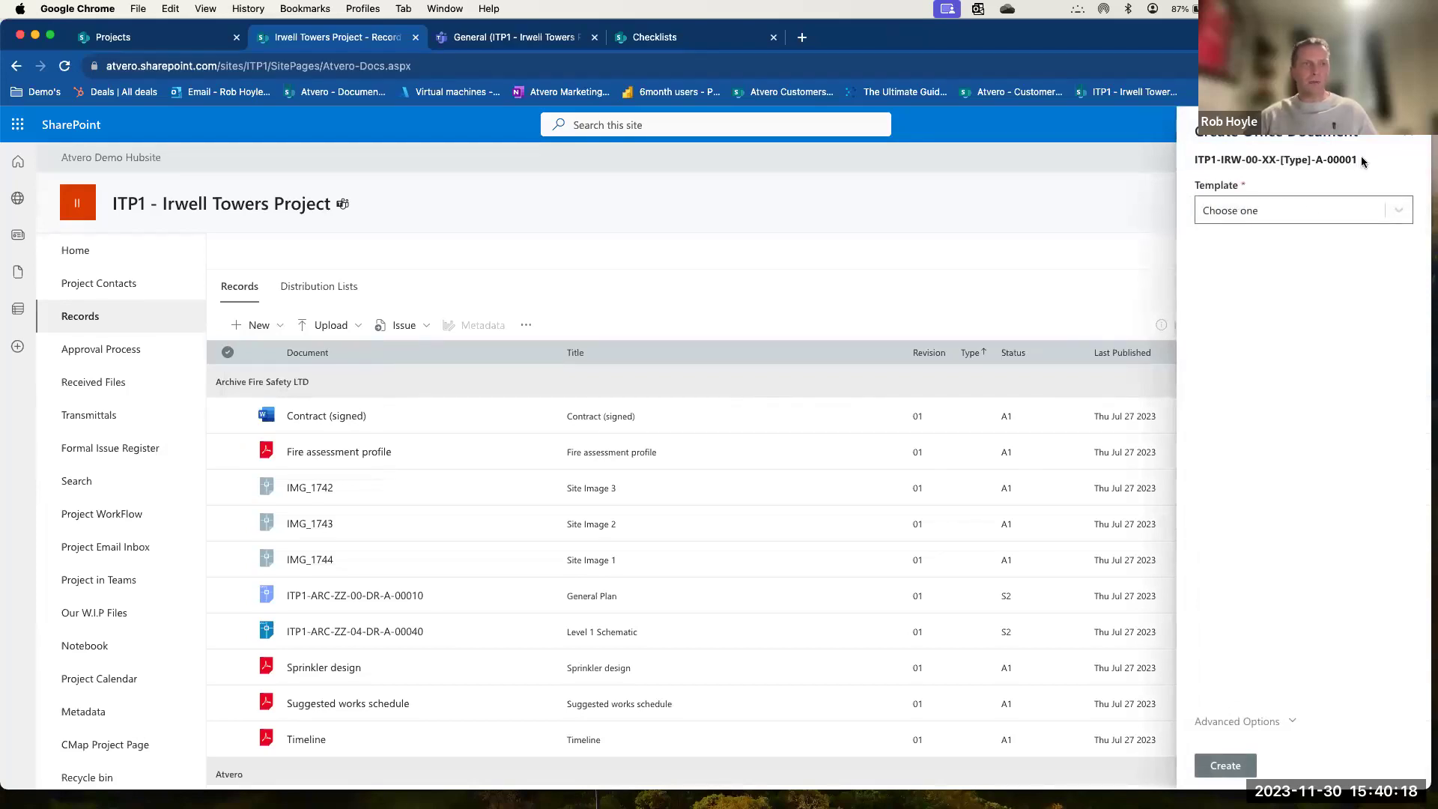
click(1398, 213)
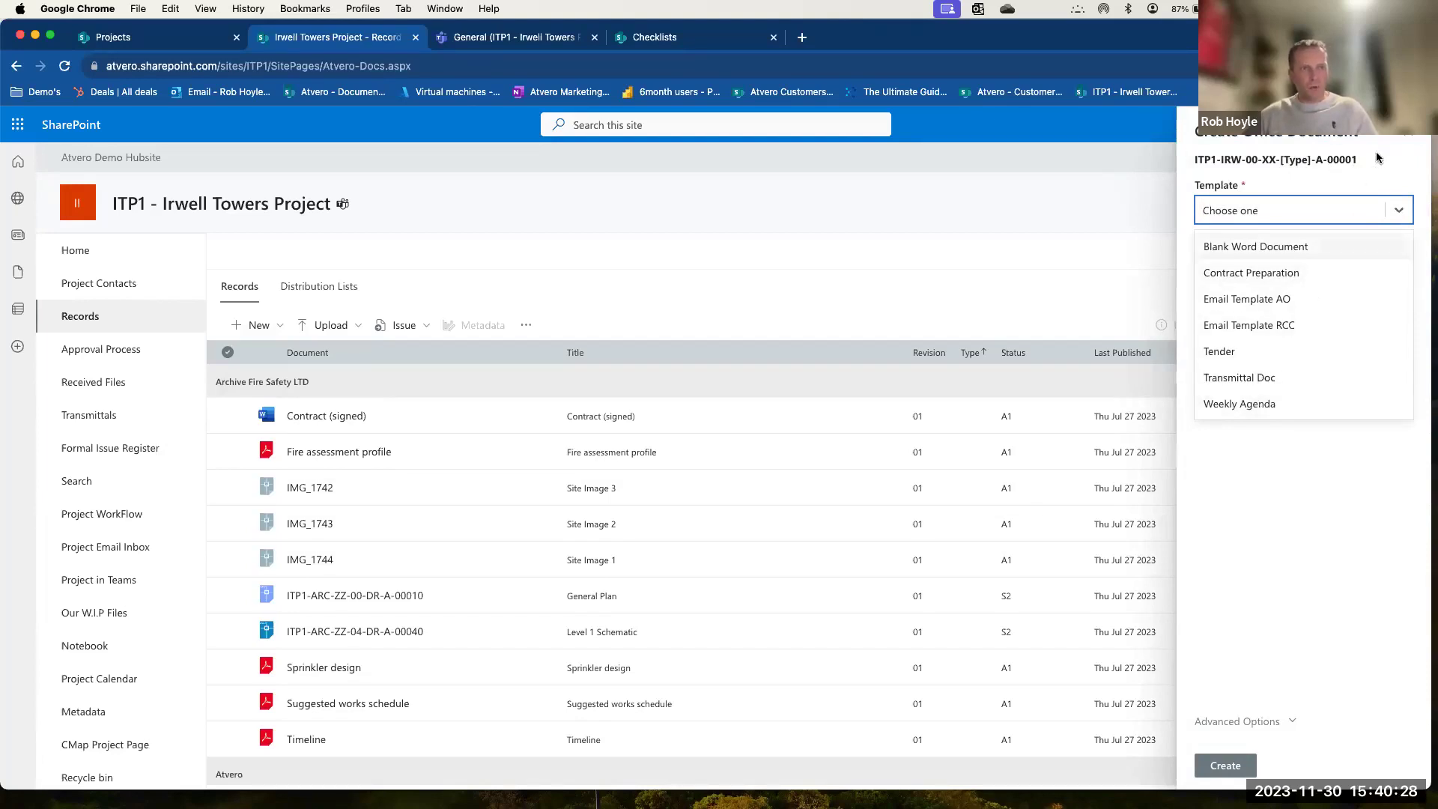
click(1261, 405)
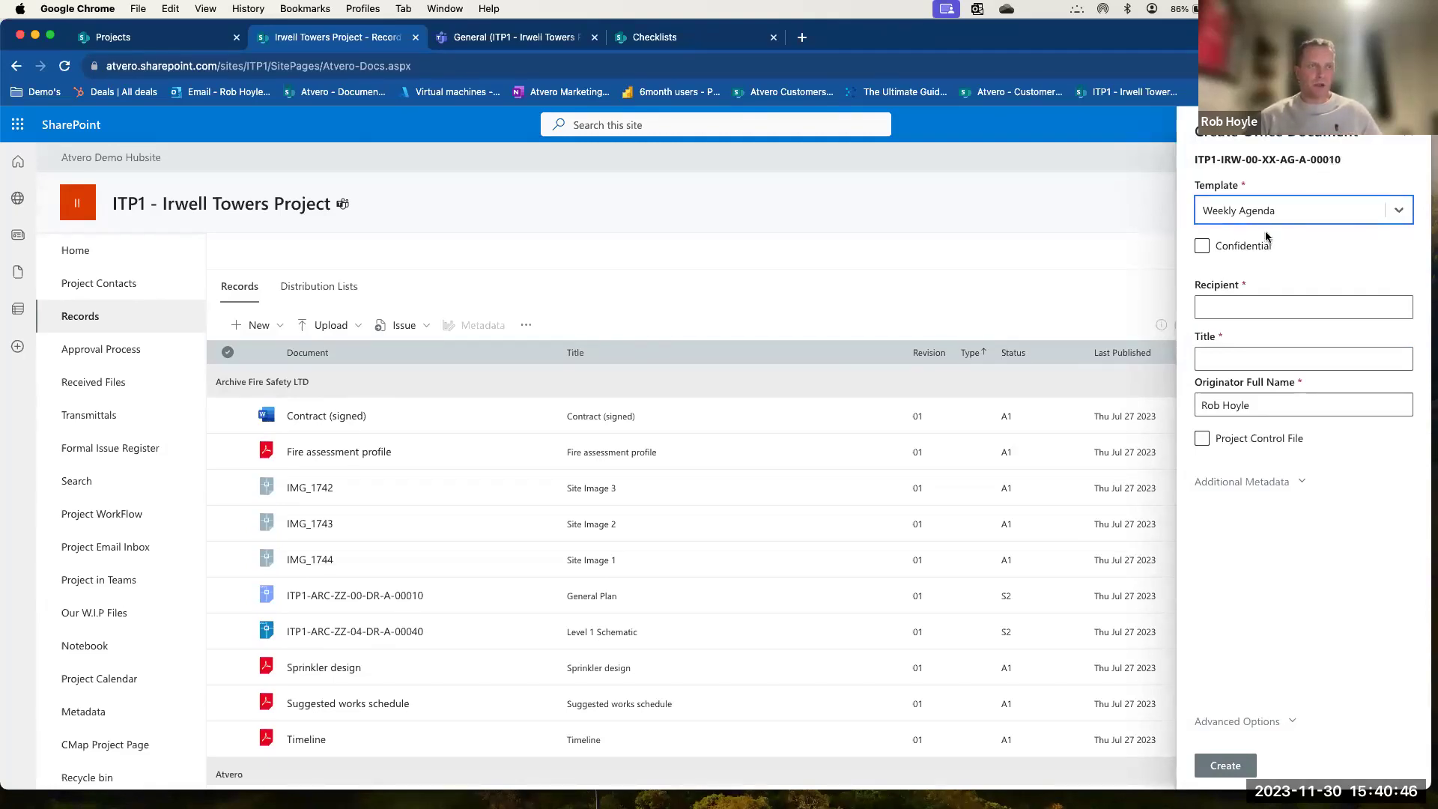
Add the demo user as the document's recipient and set the title to Agenda.
click(1231, 308)
text(Demo)
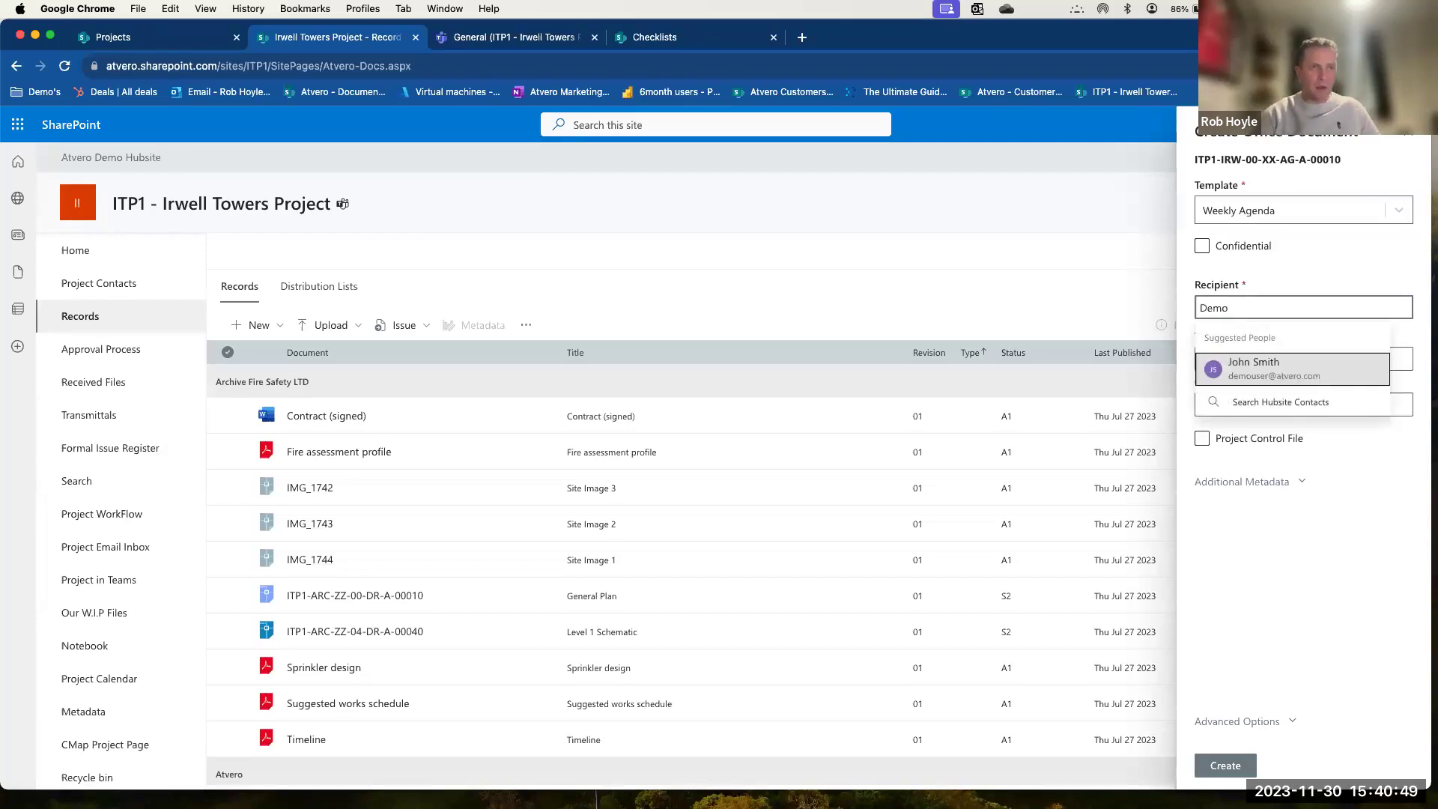
key(Return)
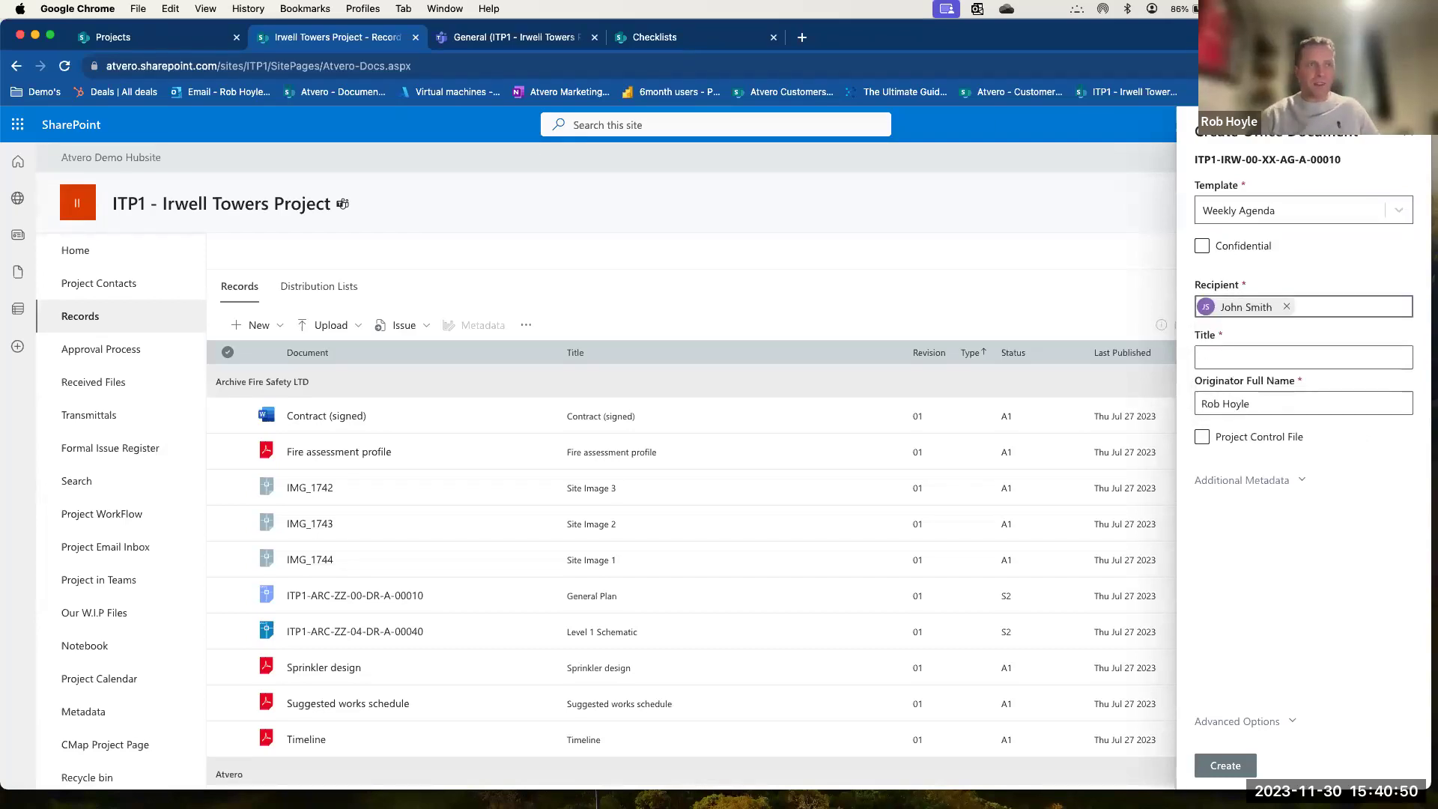
click(1238, 356)
text(T)
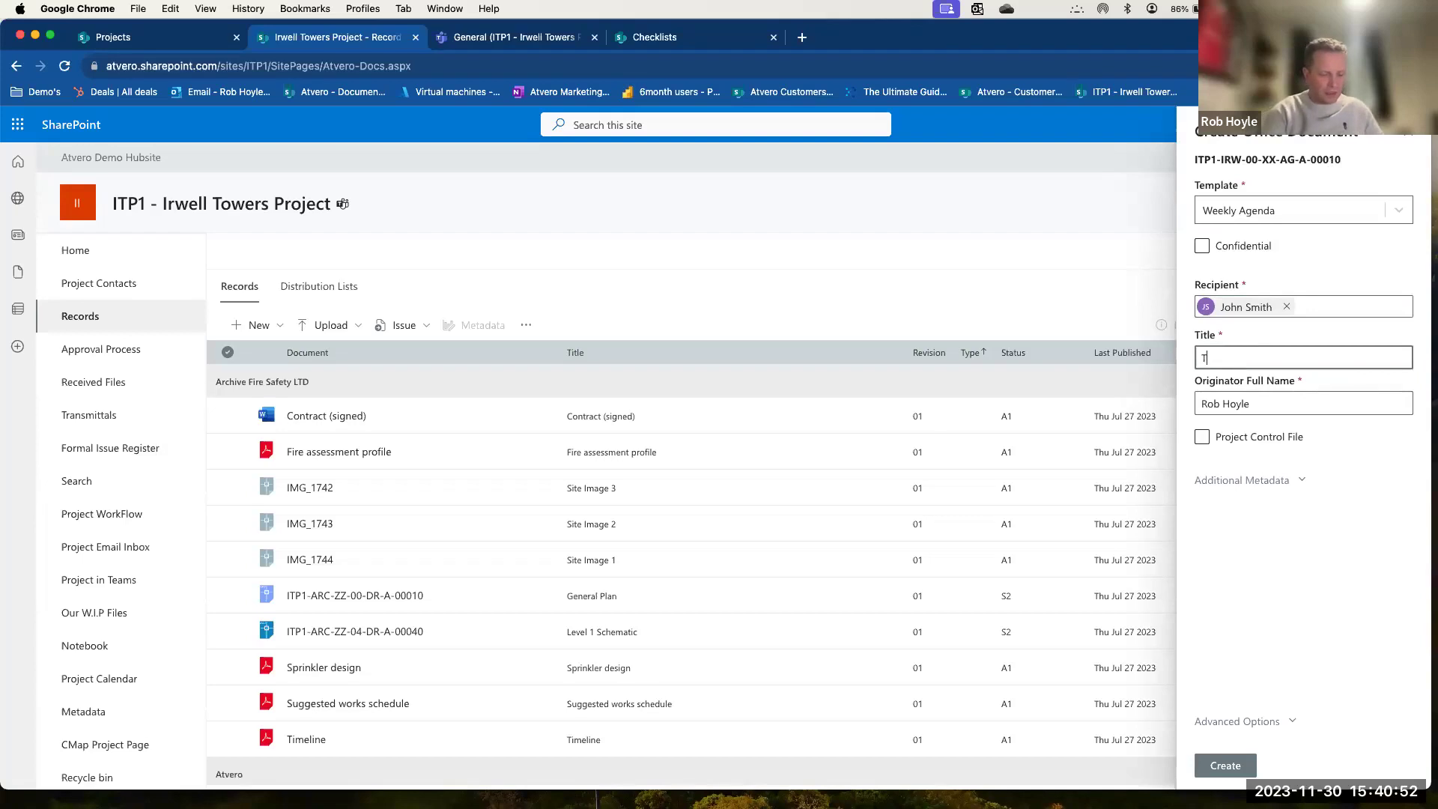
key(BackSpace)
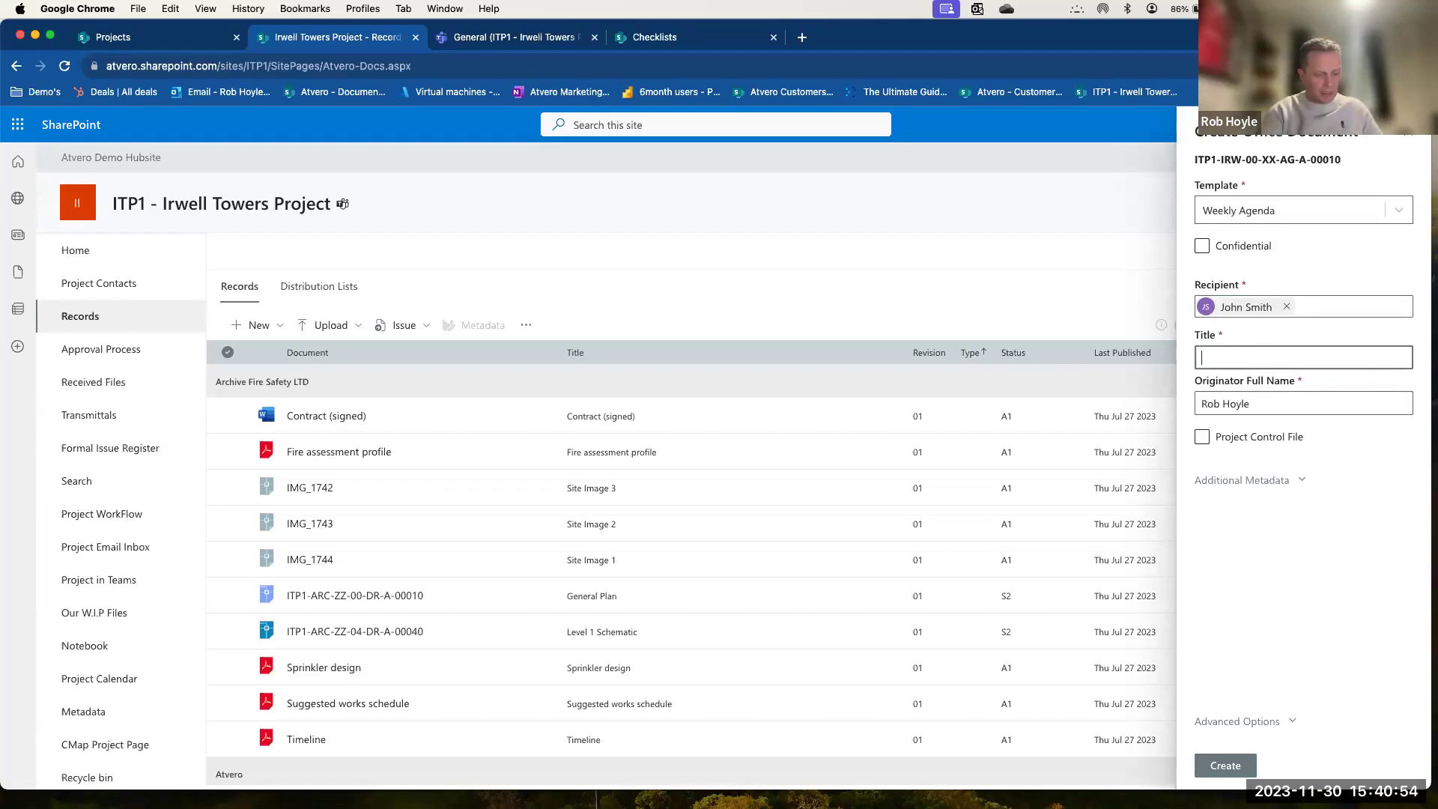
text(An)
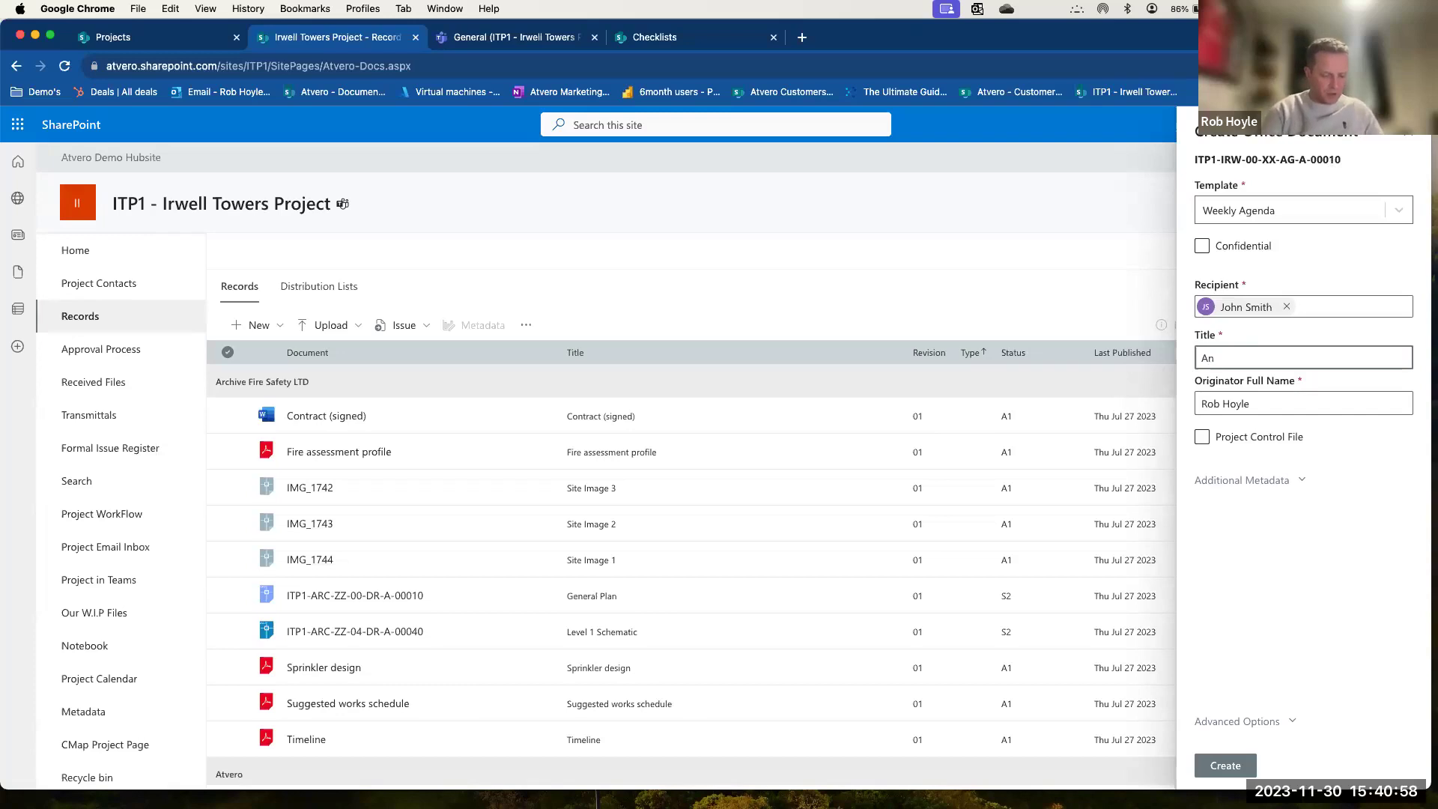
key(BackSpace)
text(genda)
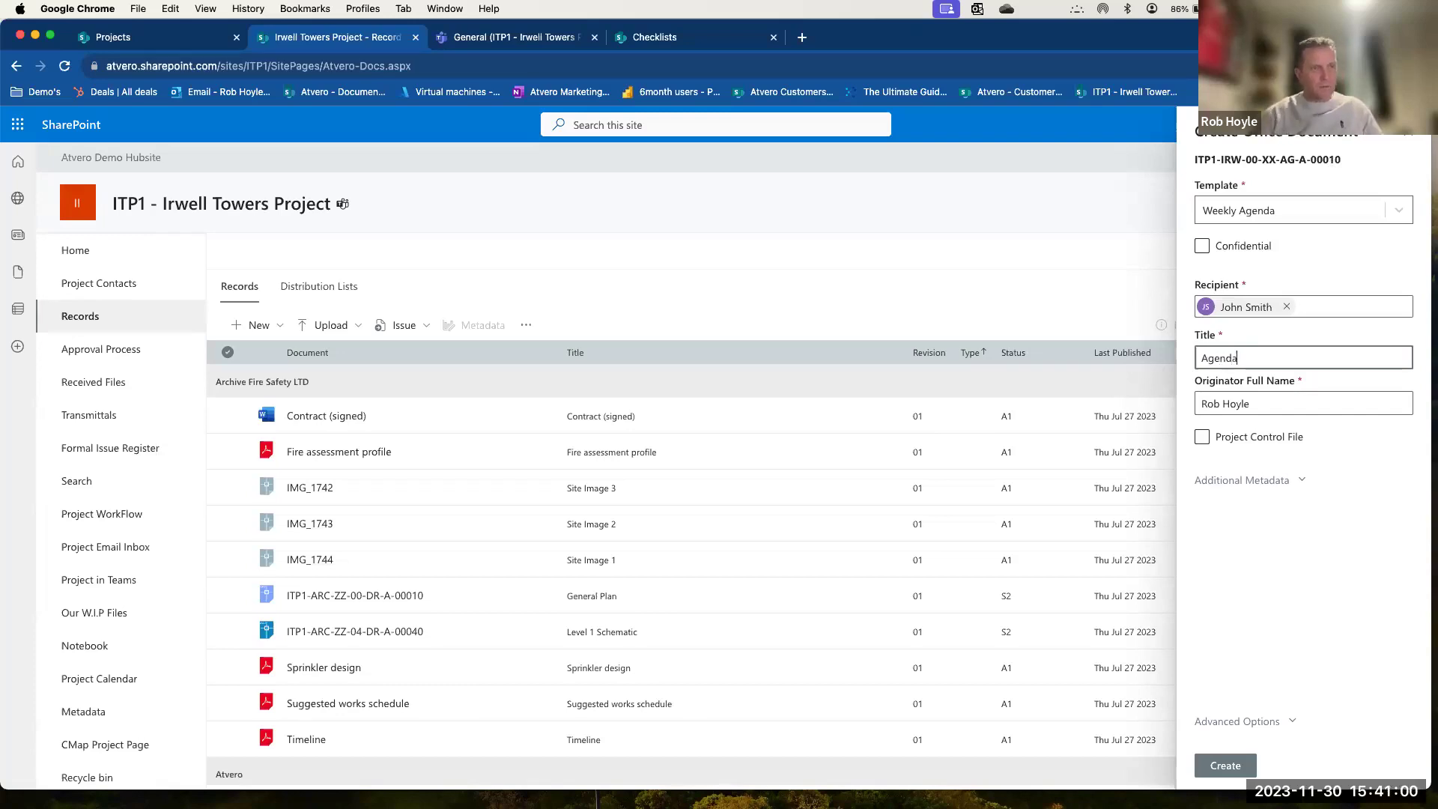
Choose the Alderley Park sender address in the advanced options and create the document.
click(1252, 610)
click(1245, 723)
click(1262, 693)
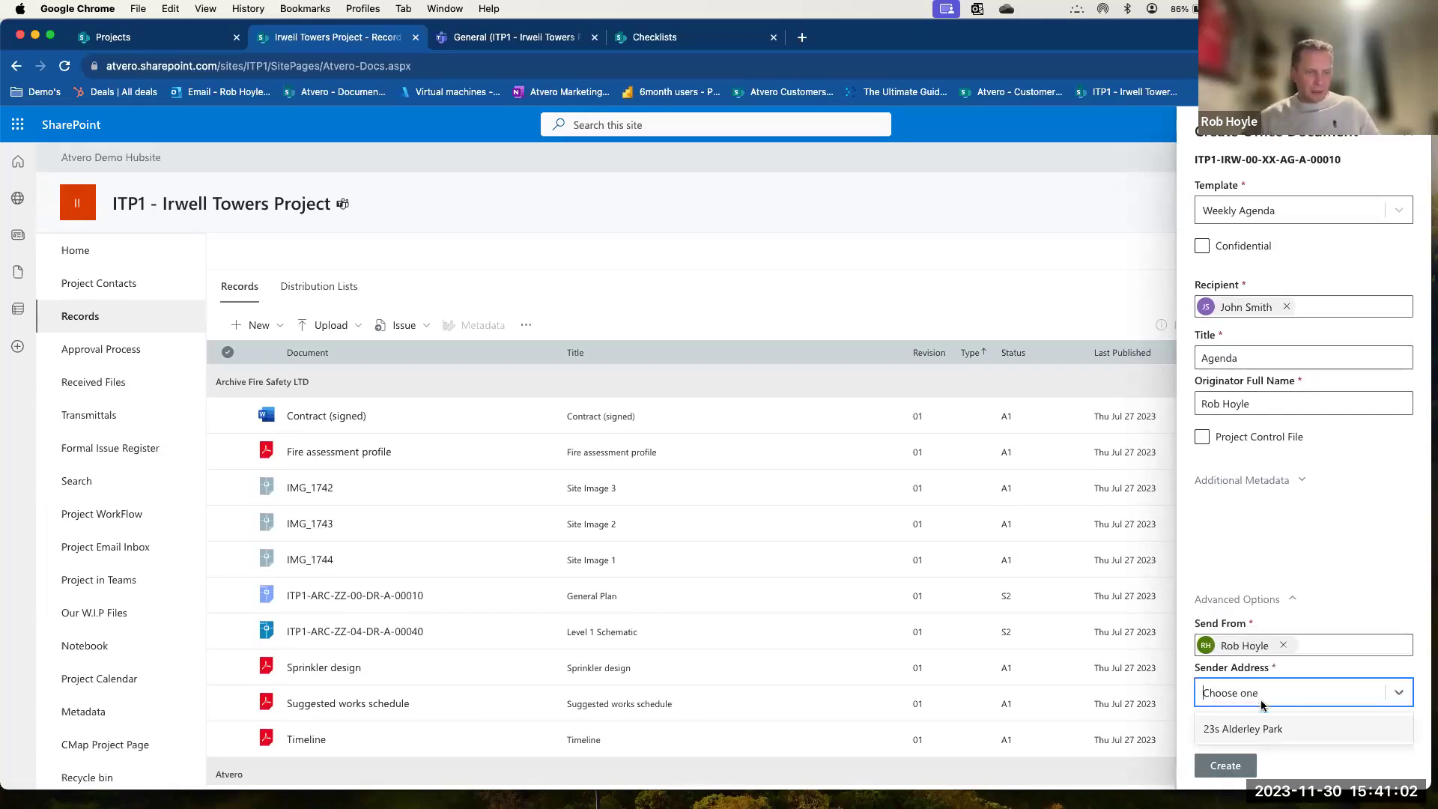
click(1249, 729)
click(1236, 764)
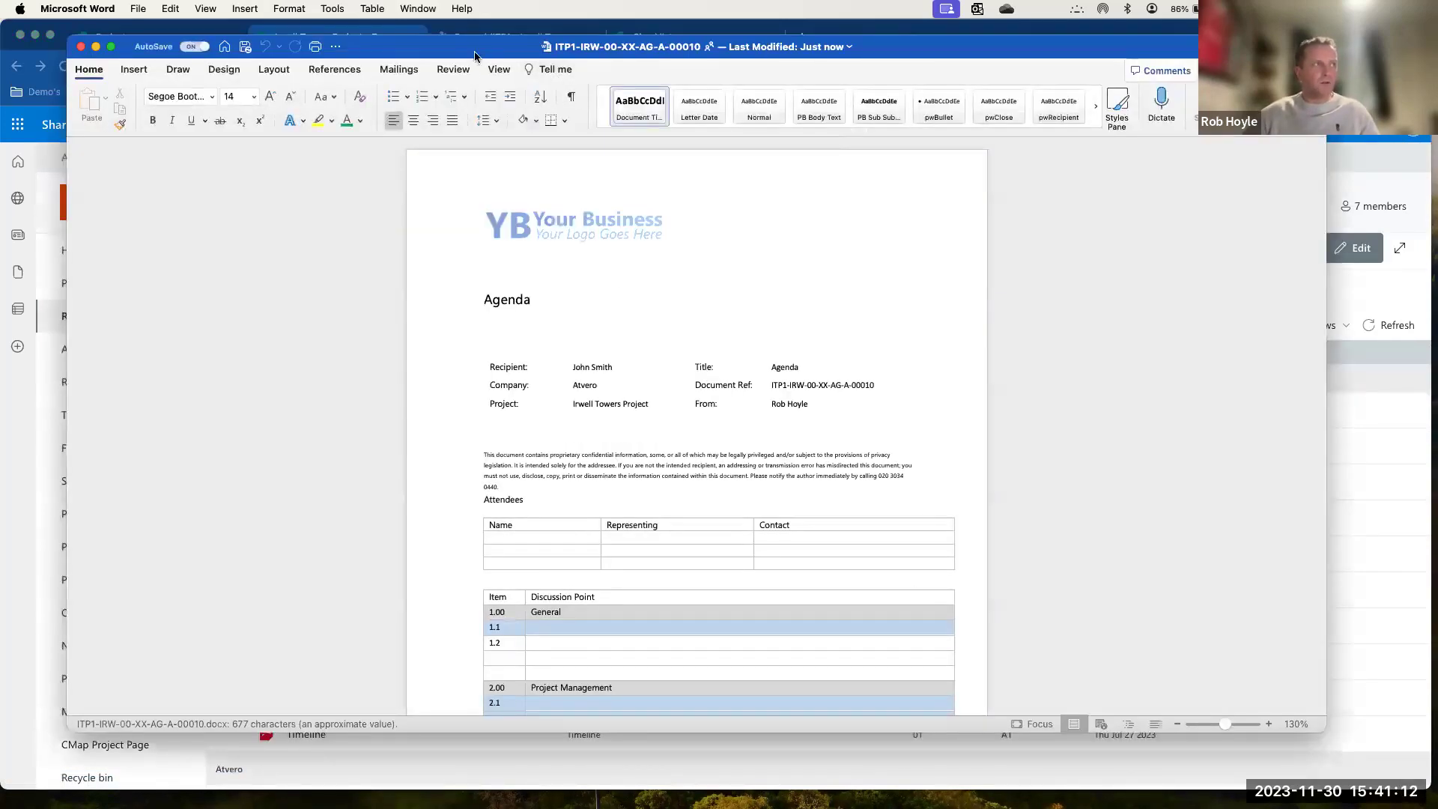
Enter "Add information" in the second empty row of the Attendees table's Name column, then close the agenda document.
mouse_move(469, 50)
mouse_down()
mouse_move(510, 66)
mouse_move(486, 43)
mouse_up()
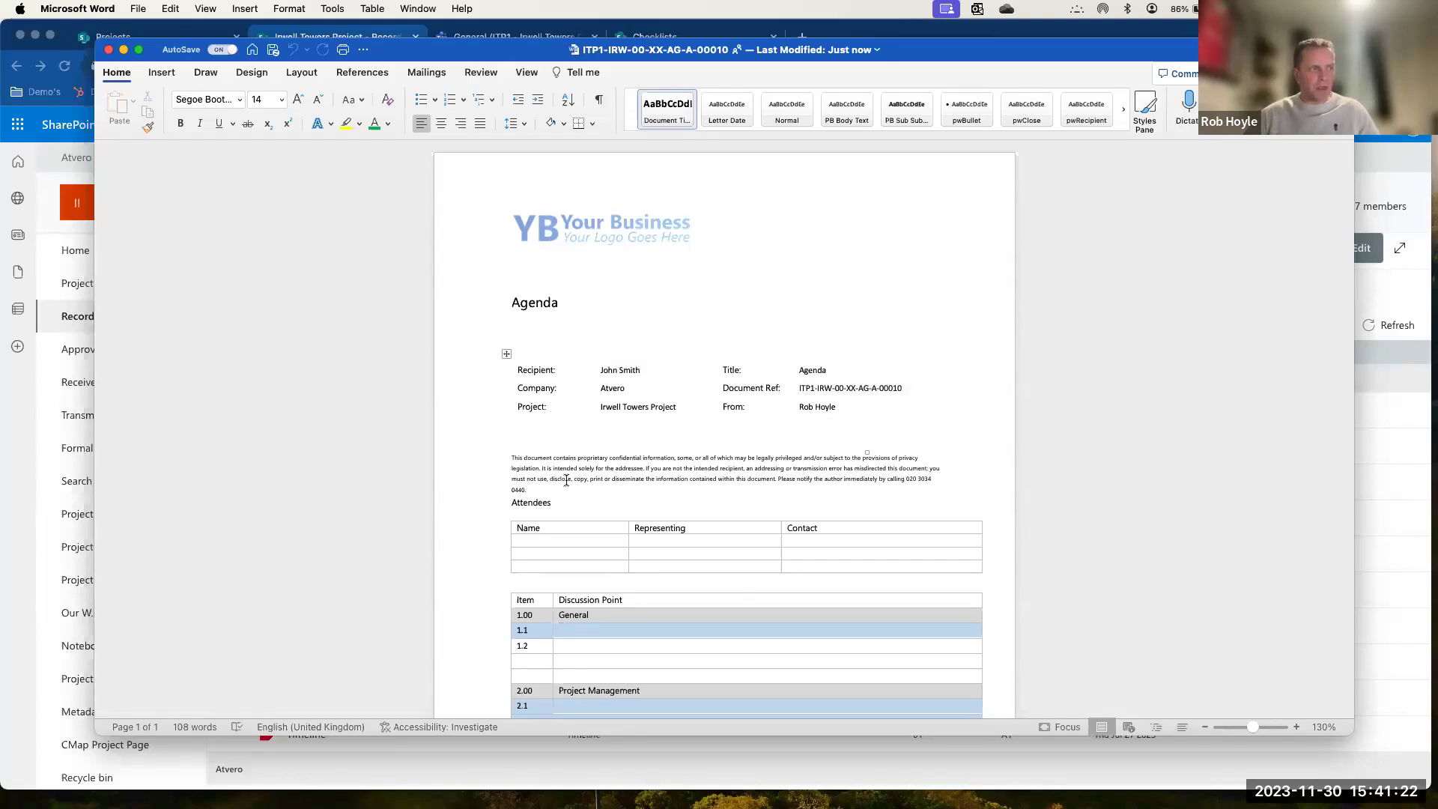
text(Add )
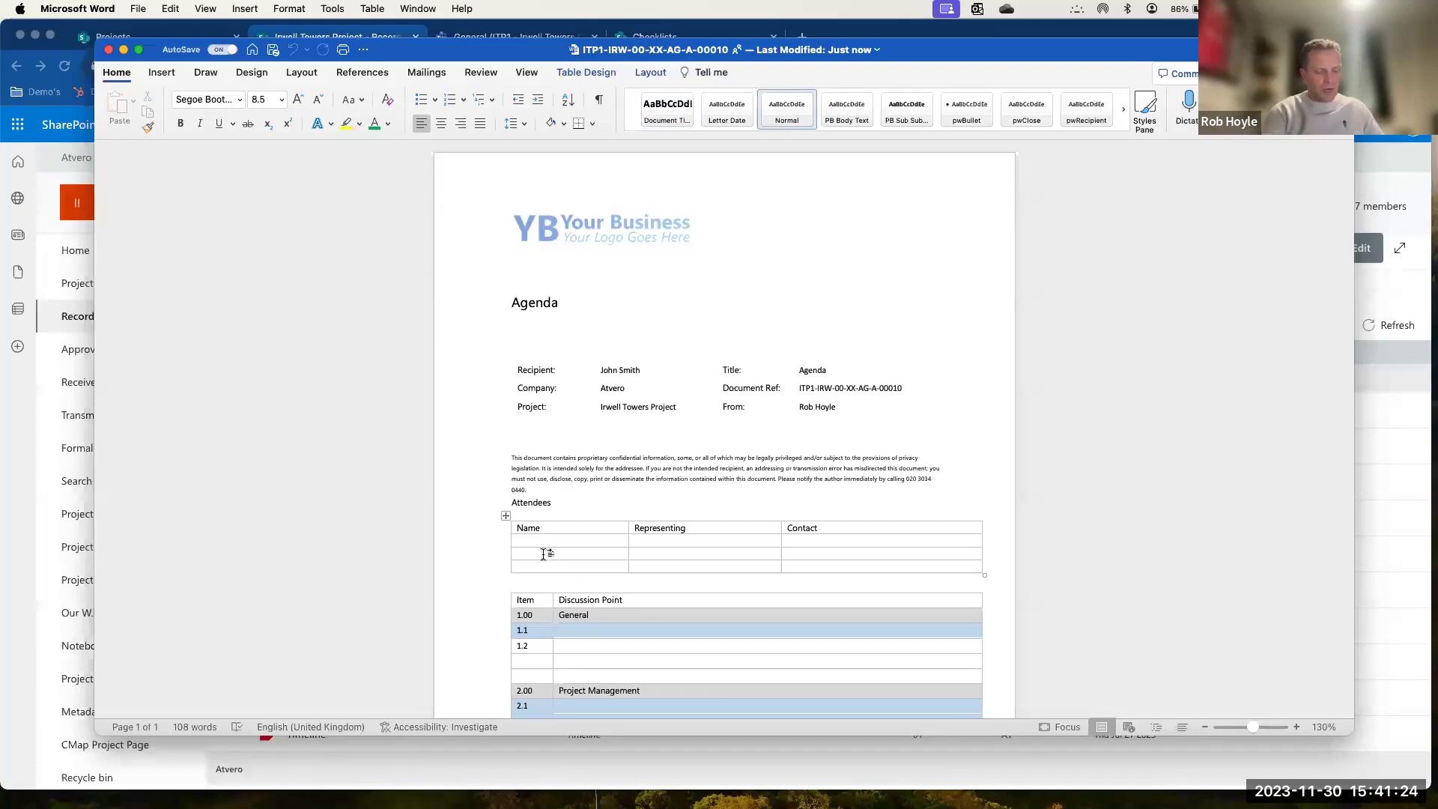
text(infomar)
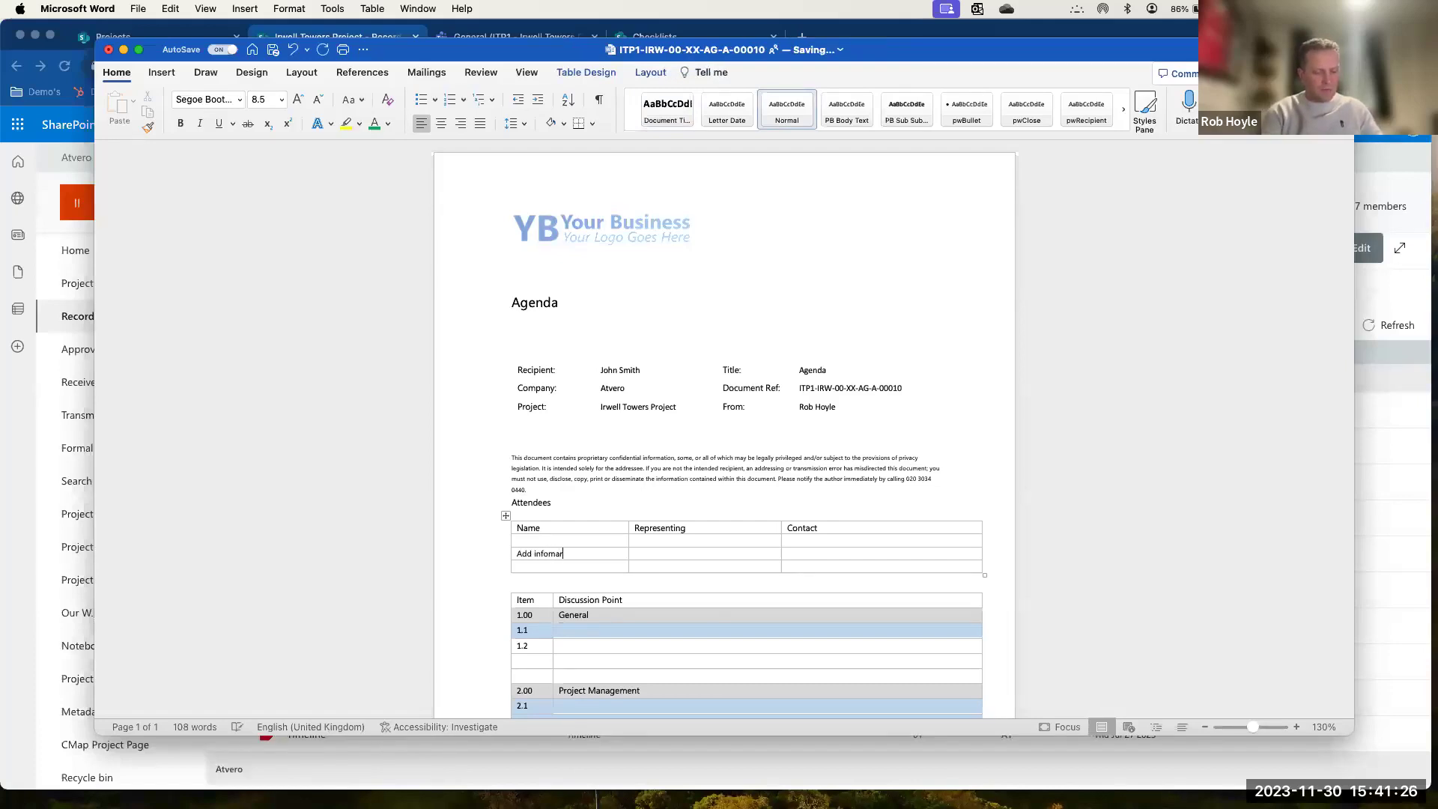
text(tion)
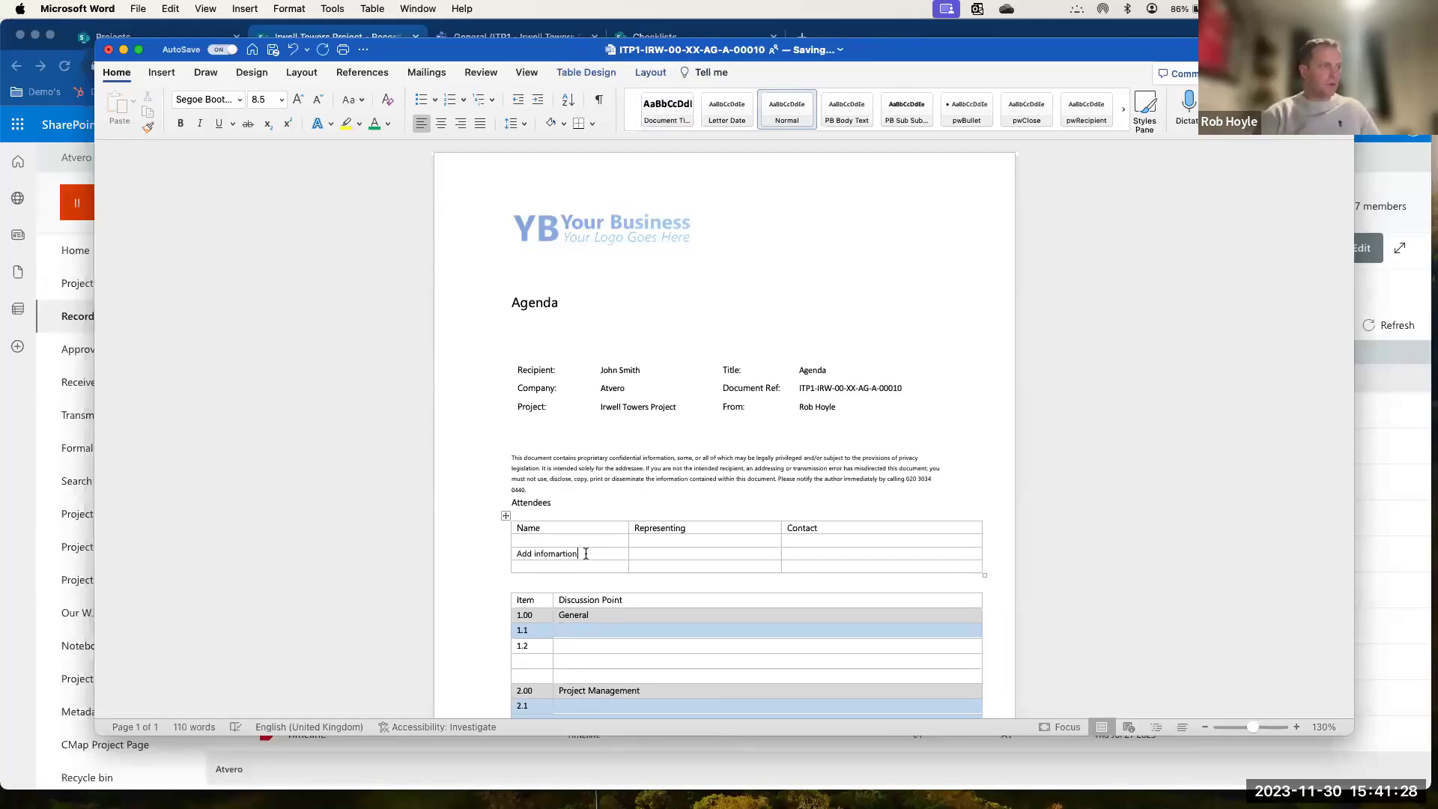
key(BackSpace)
key(BackSpace)
key(BackSpace)
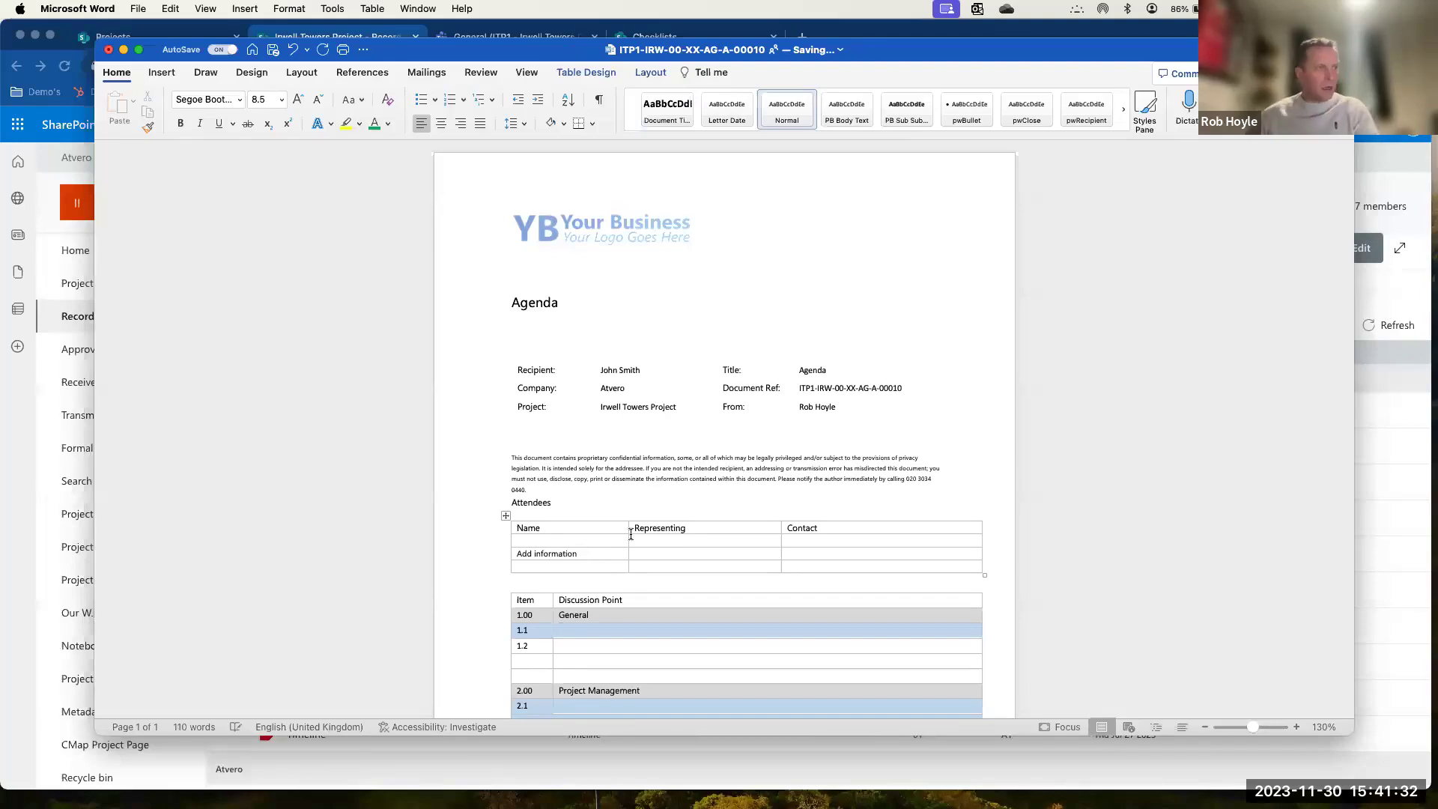
click(843, 299)
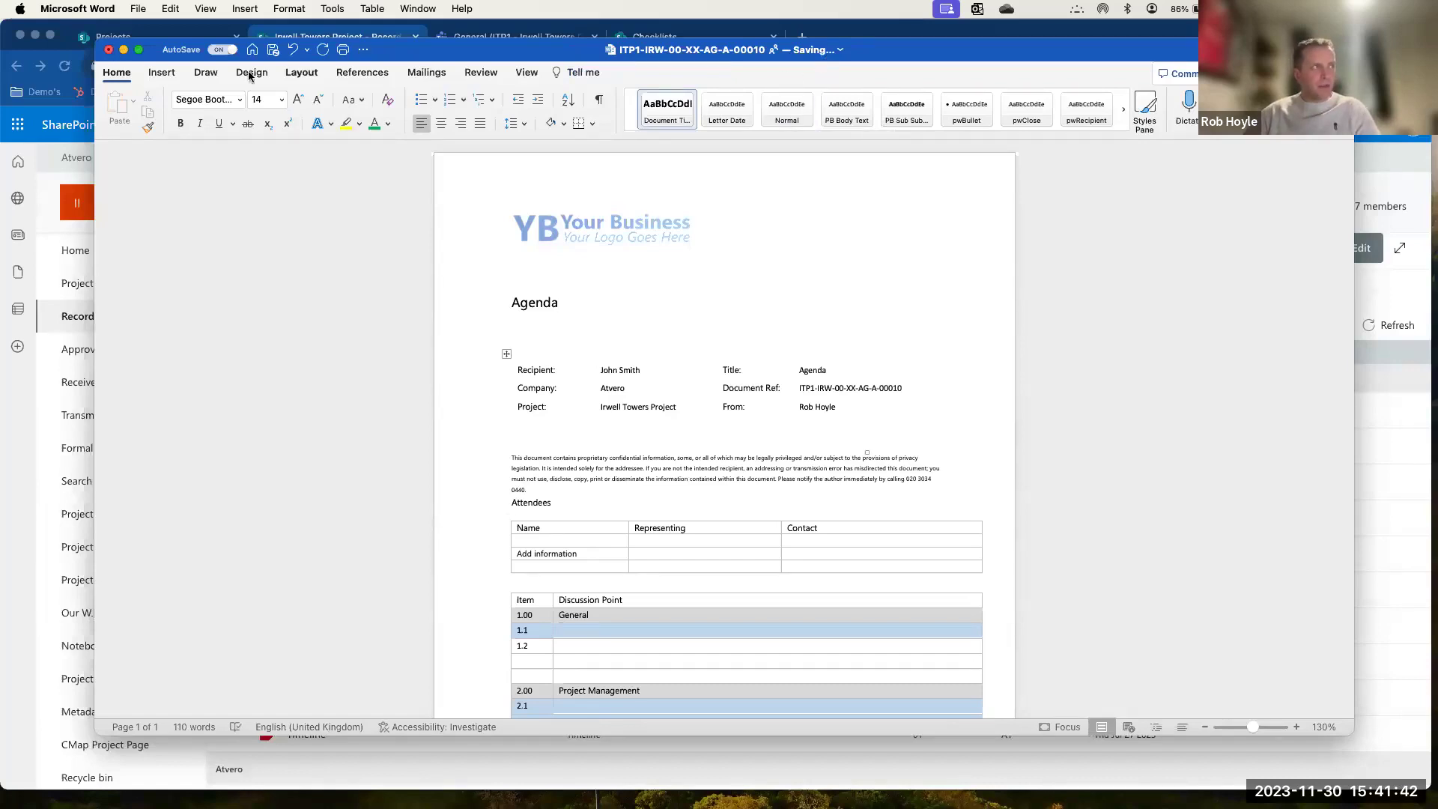
click(109, 51)
Filter the project records to those created or published today.
click(1236, 279)
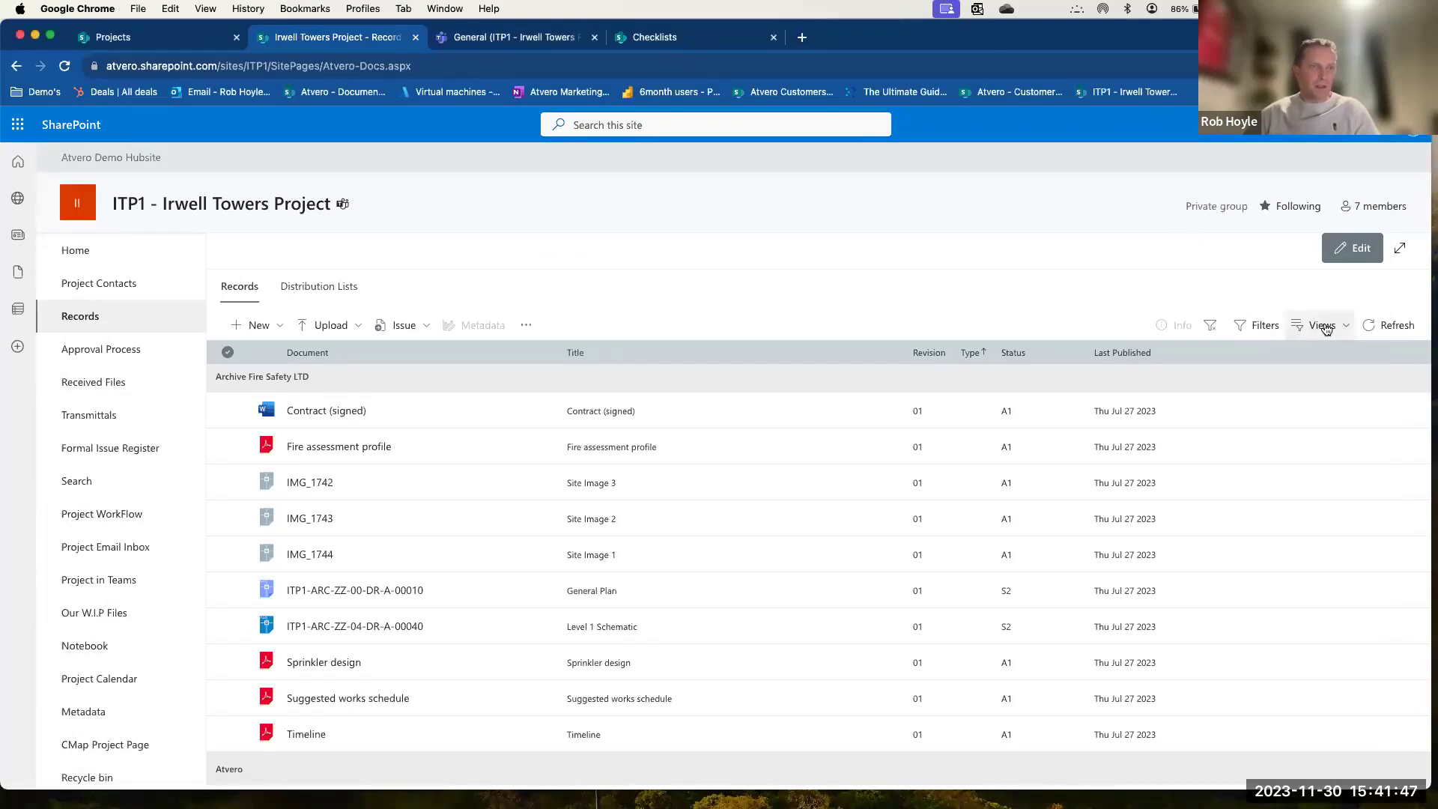
click(1260, 325)
drag(1209, 343, 1401, 343)
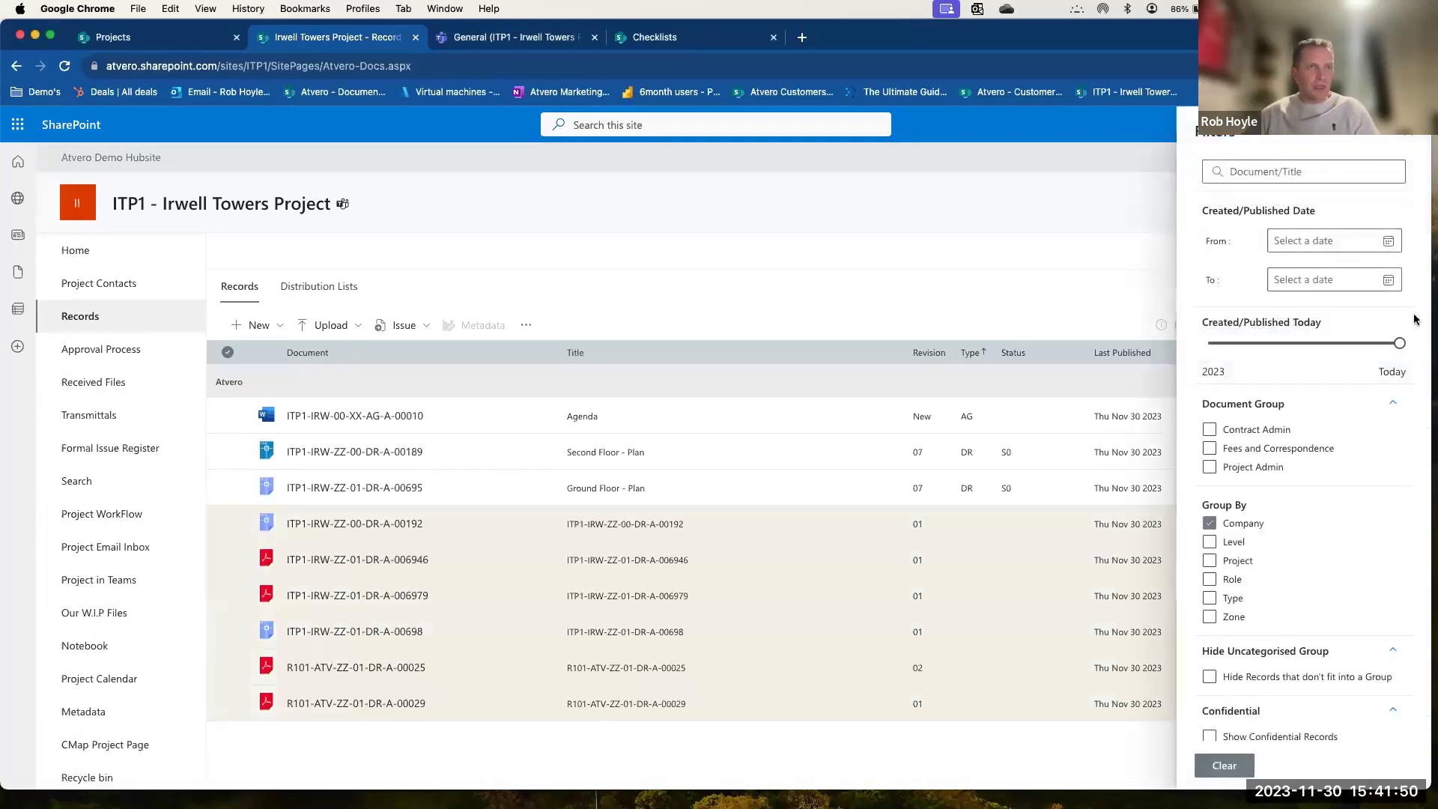
click(852, 279)
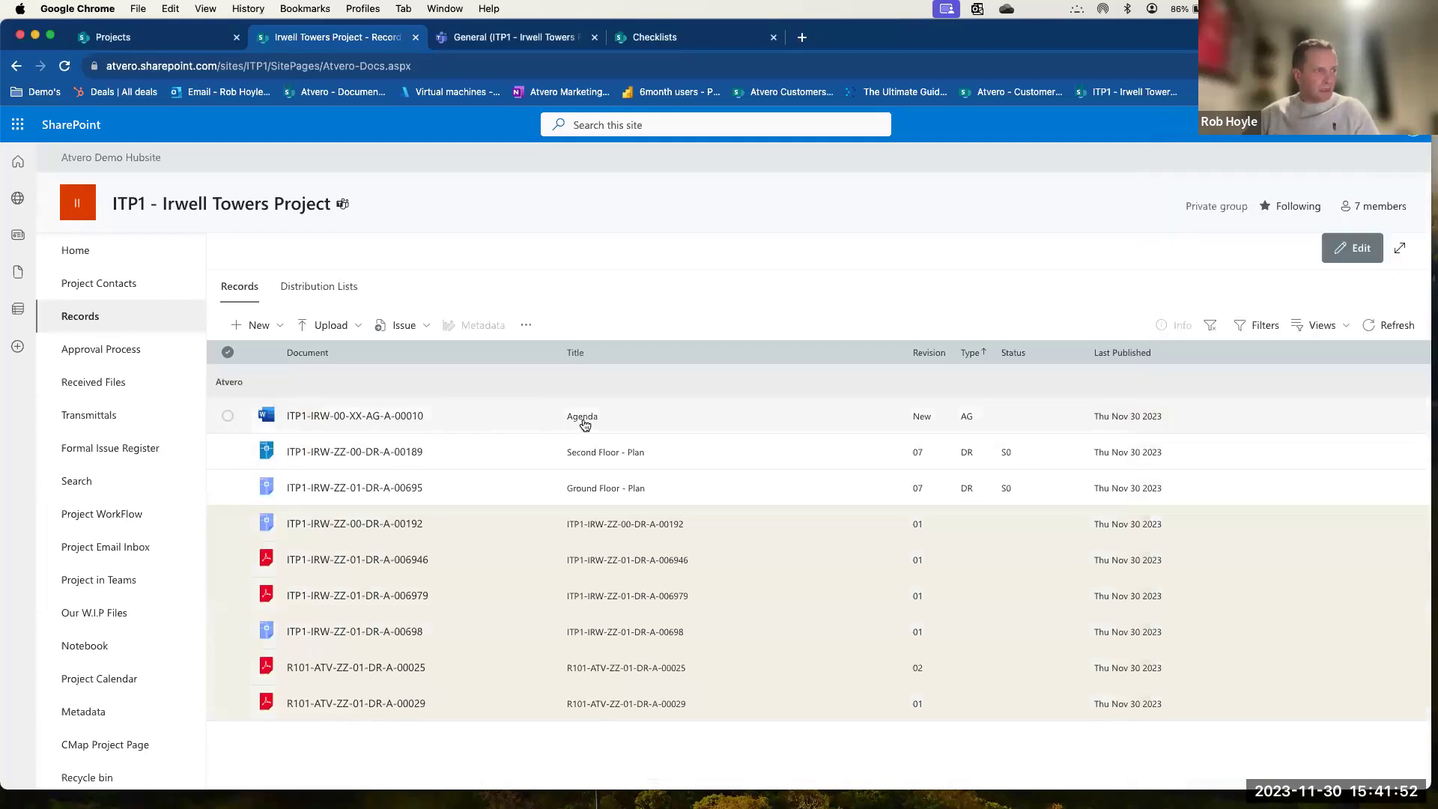
Publish the Agenda's current version as revision 01 with status S0: Initial status or WIP and a generated PDF.
click(227, 417)
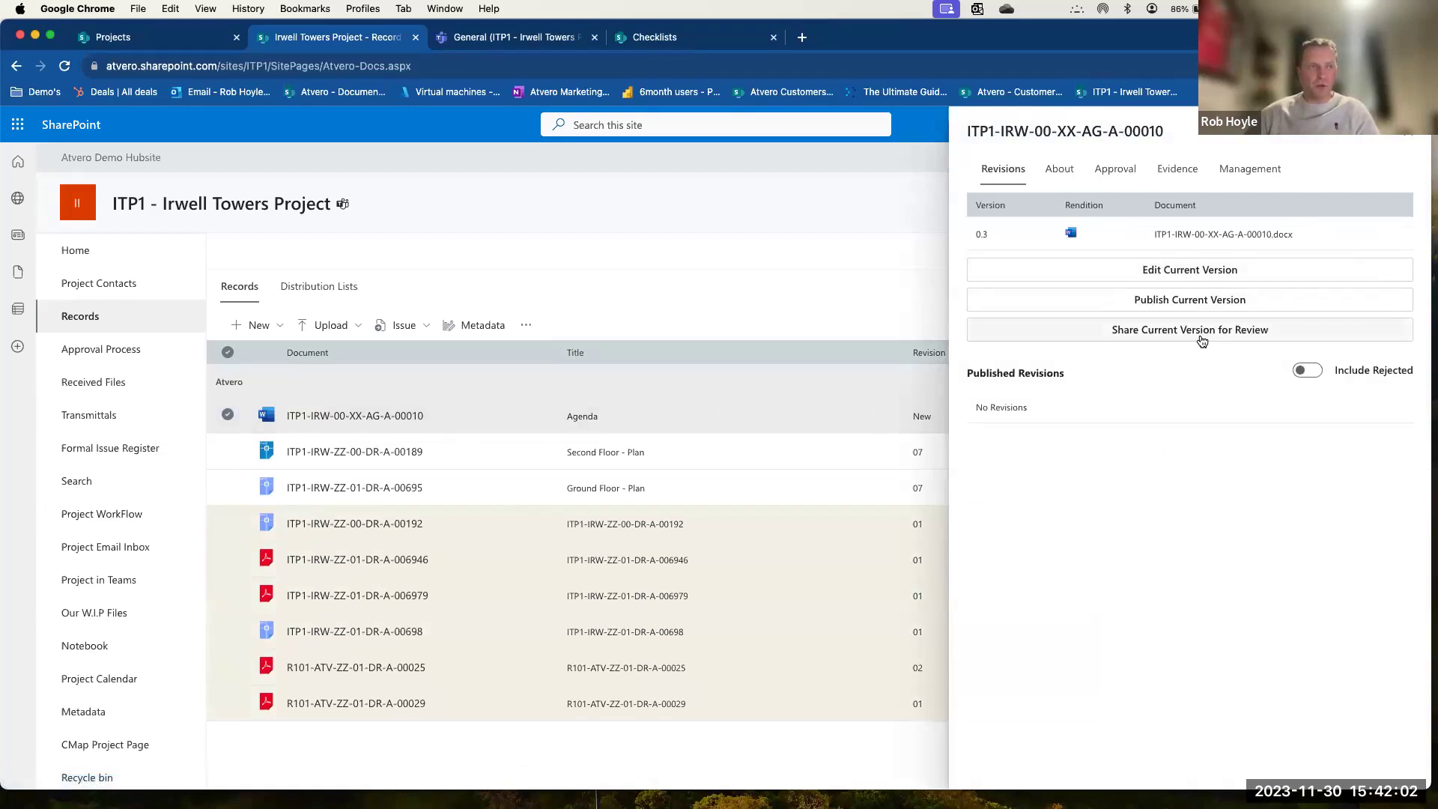
click(1207, 299)
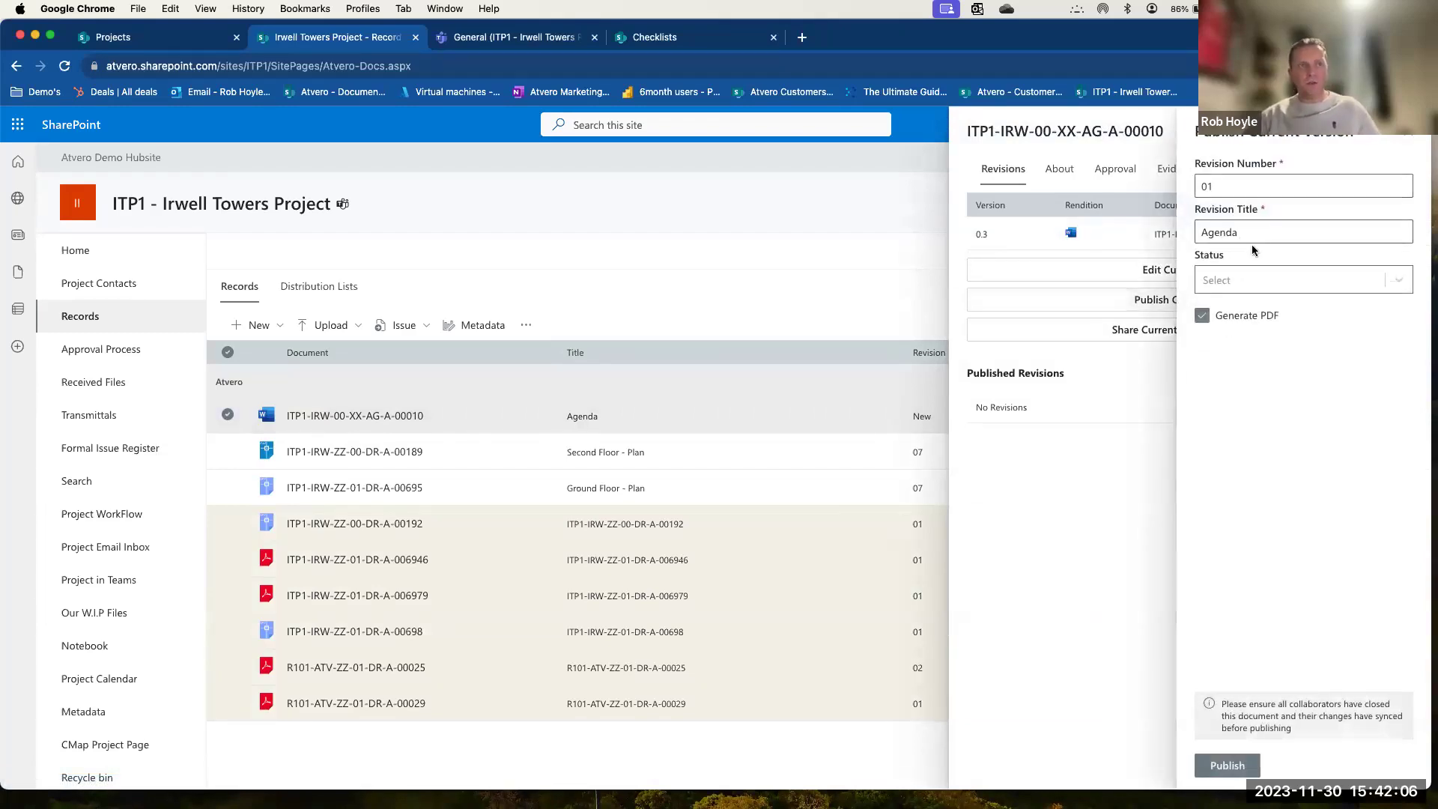
click(1230, 280)
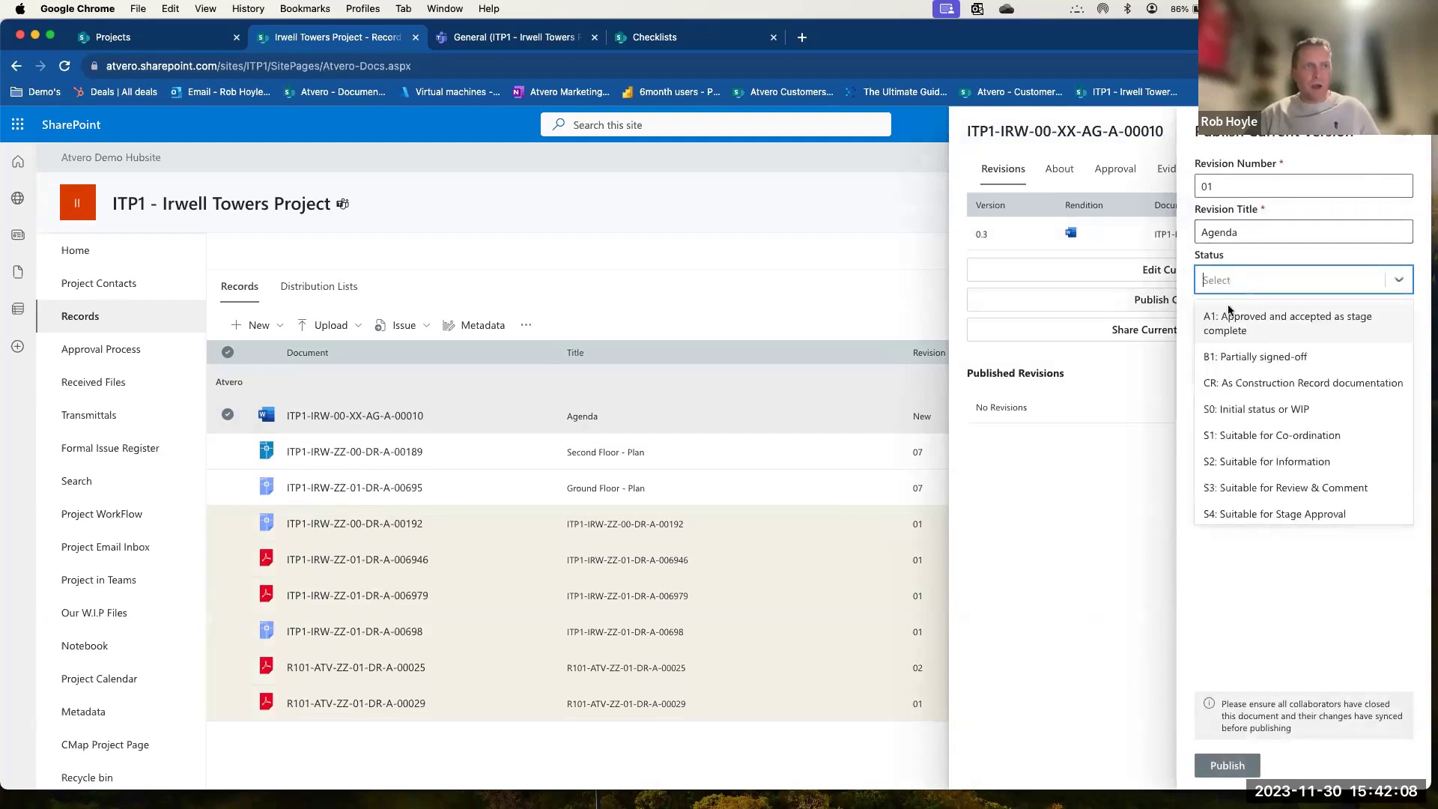
click(1239, 410)
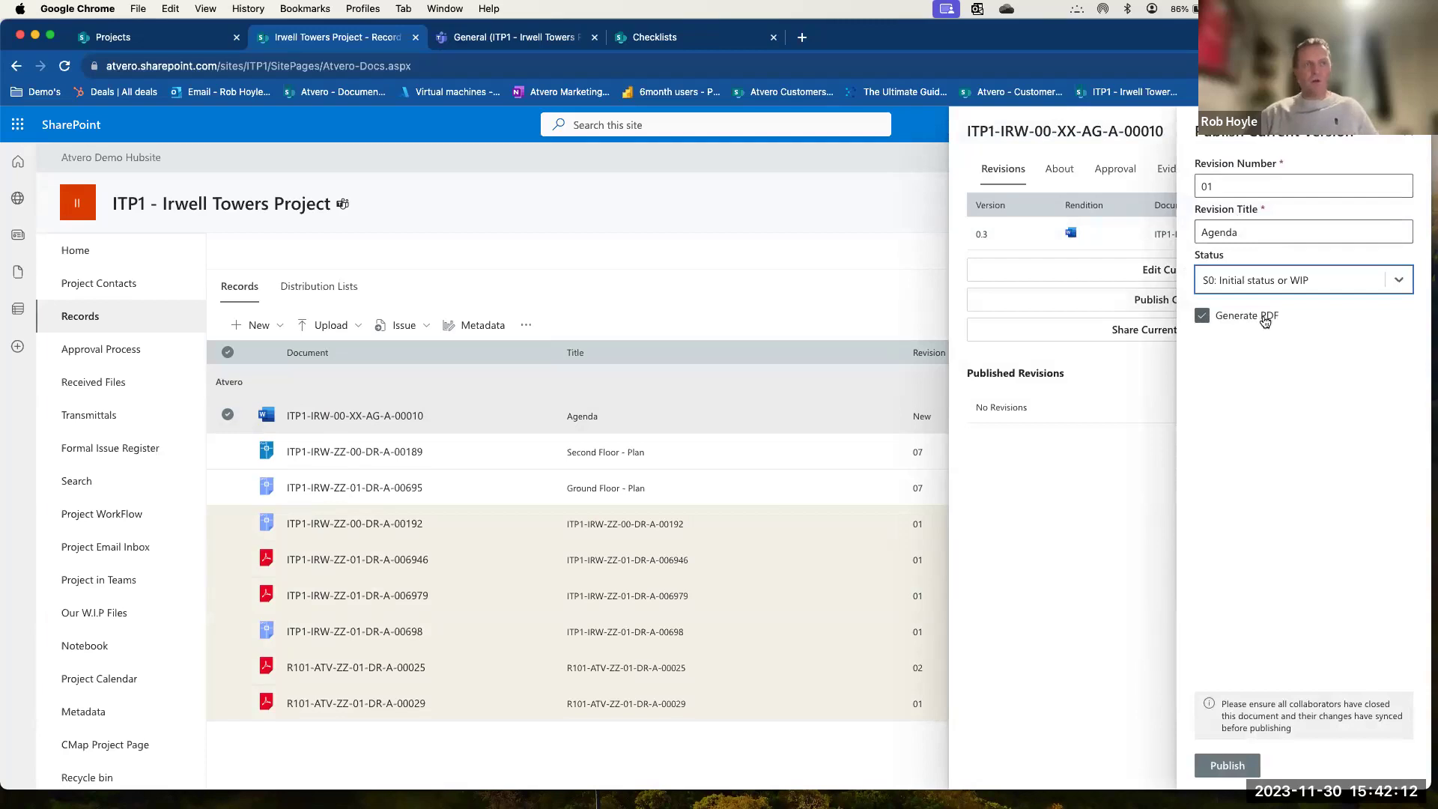
click(1229, 765)
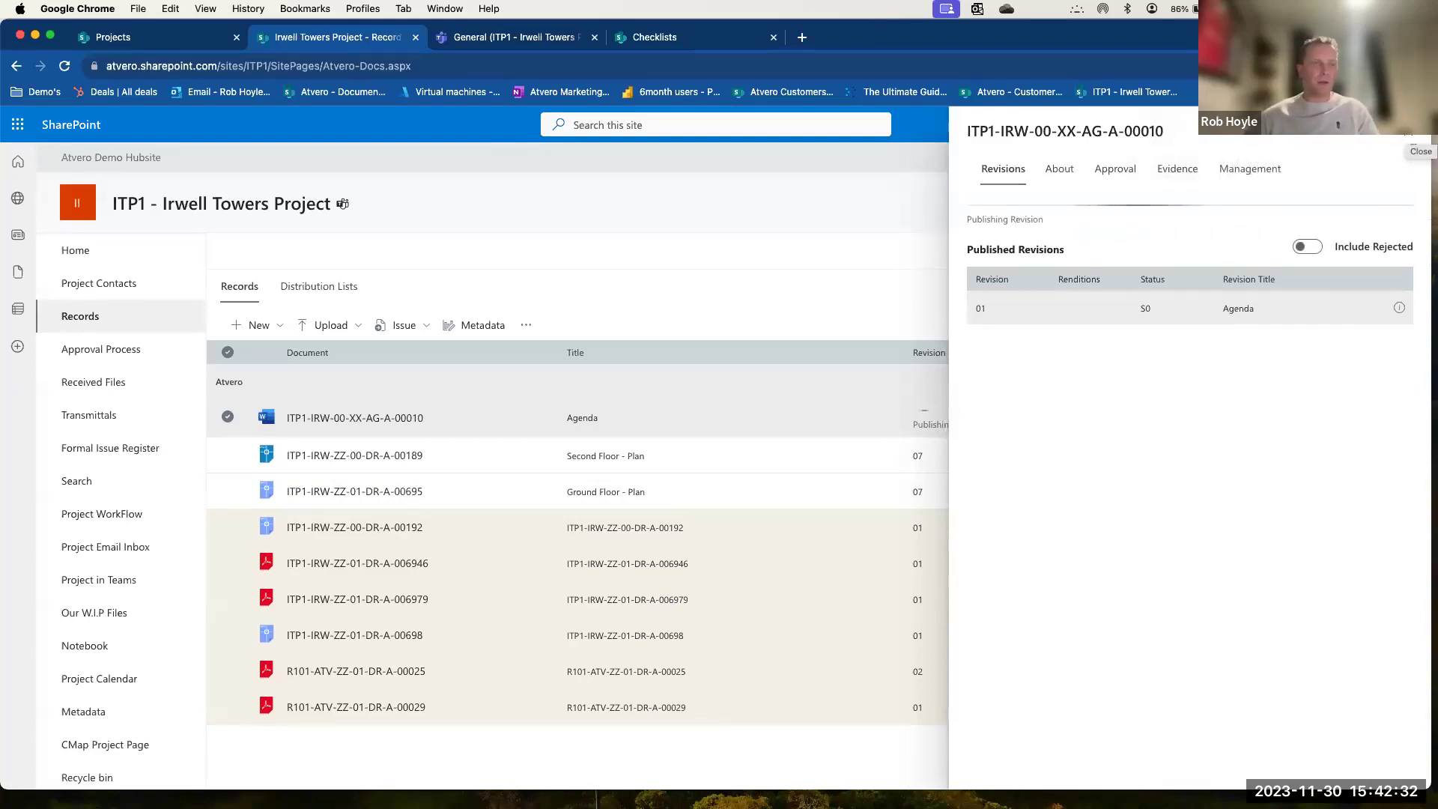
click(1413, 133)
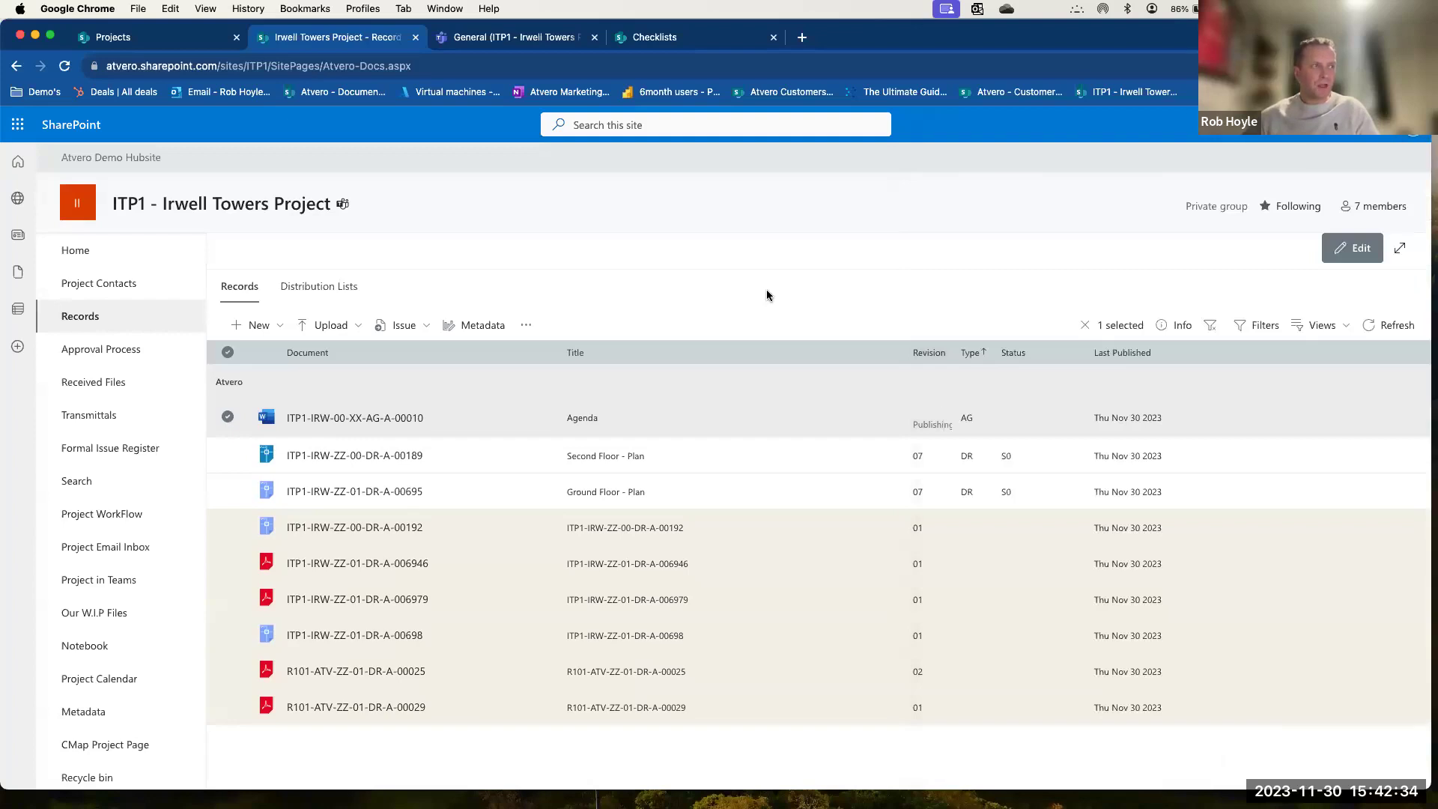
click(258, 325)
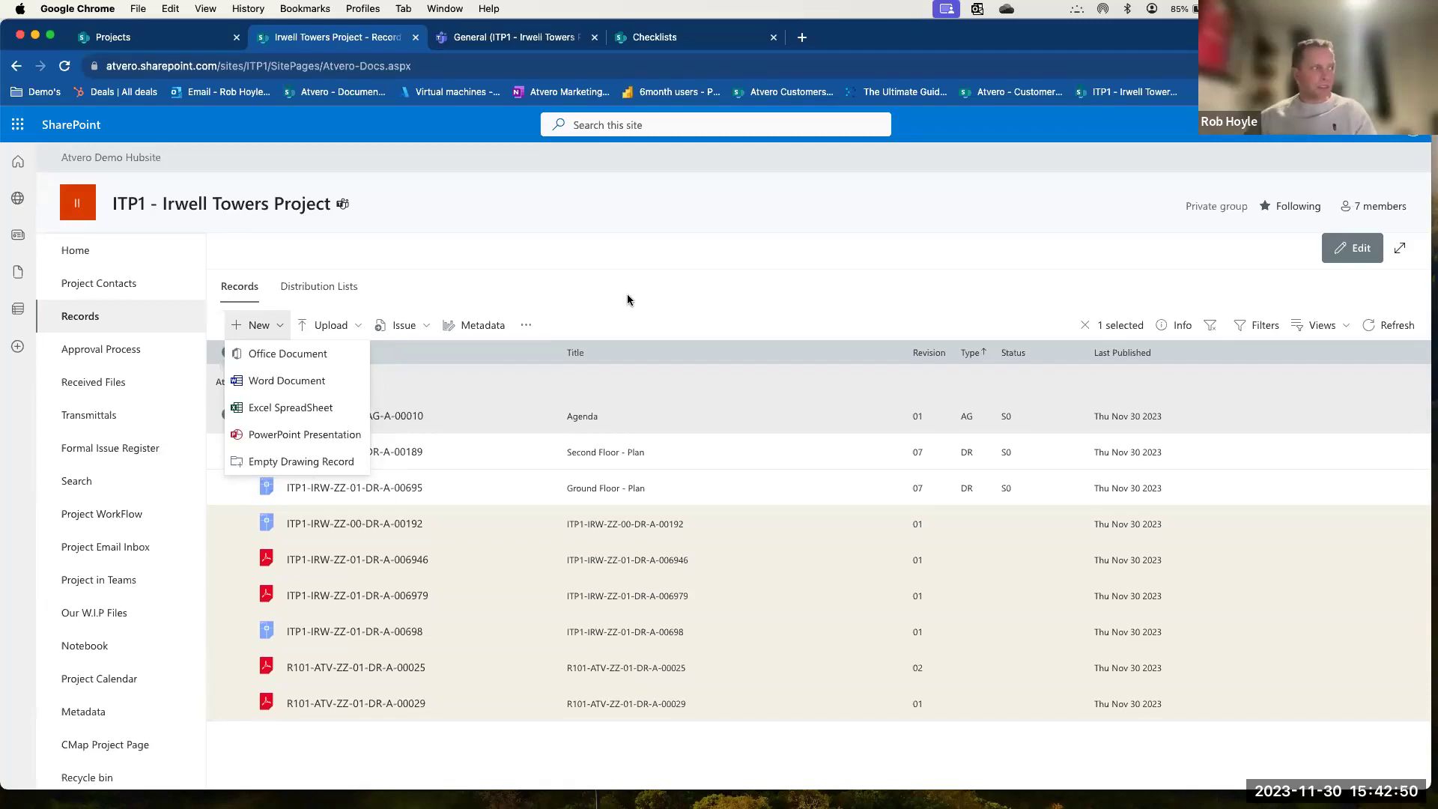
click(645, 295)
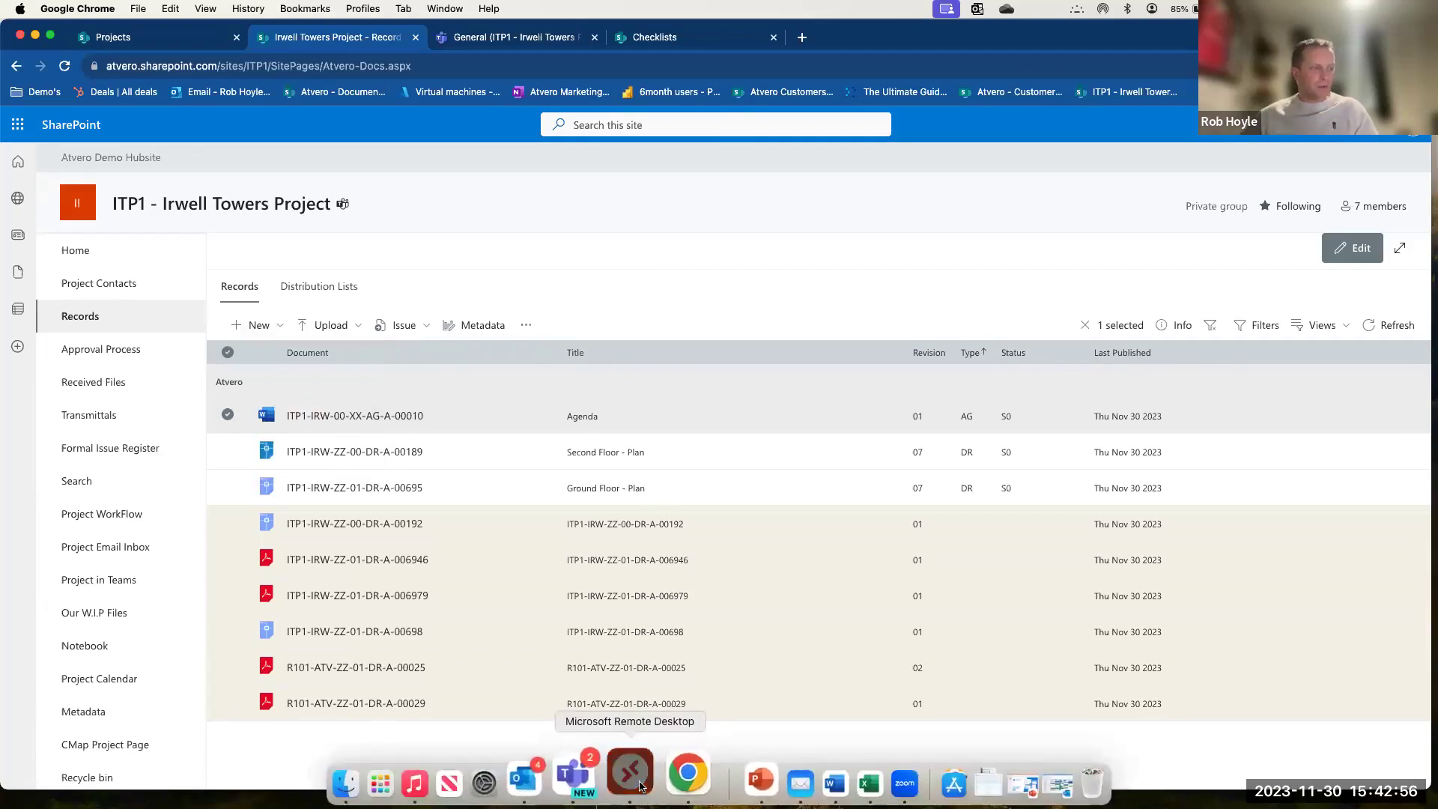
Switch to Outlook on the remote desktop and open the Transmittal 45 email in the inbox.
click(641, 786)
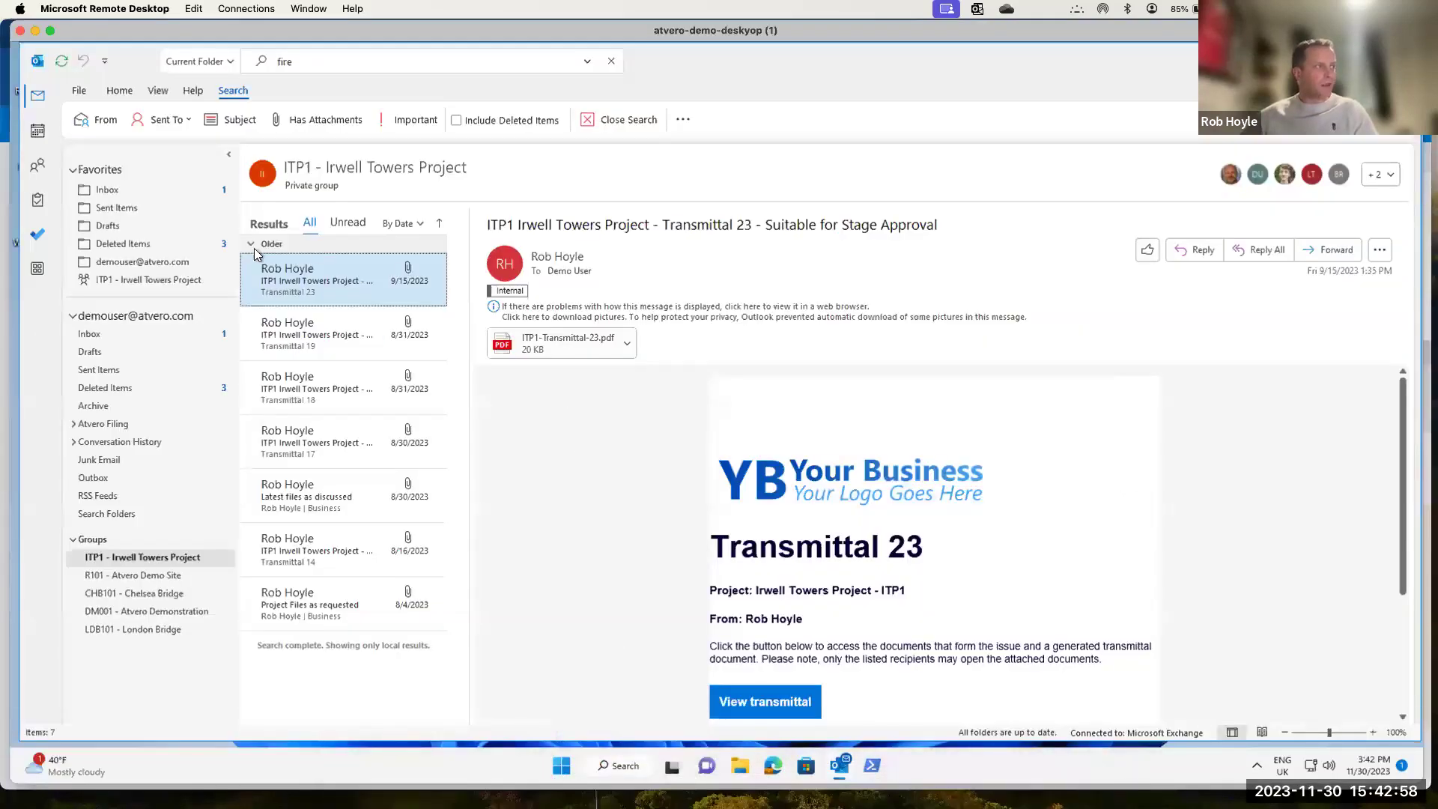
click(110, 190)
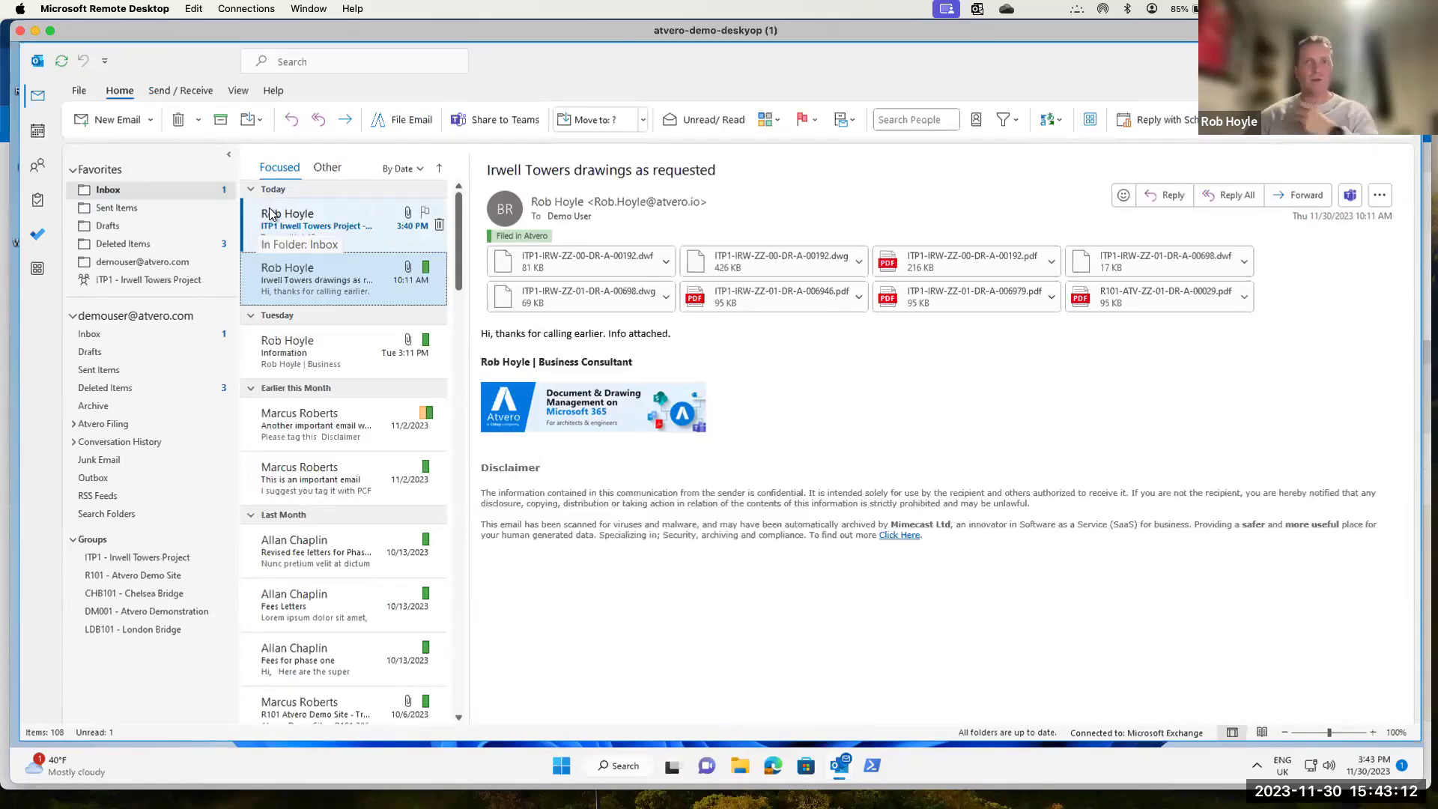
click(348, 212)
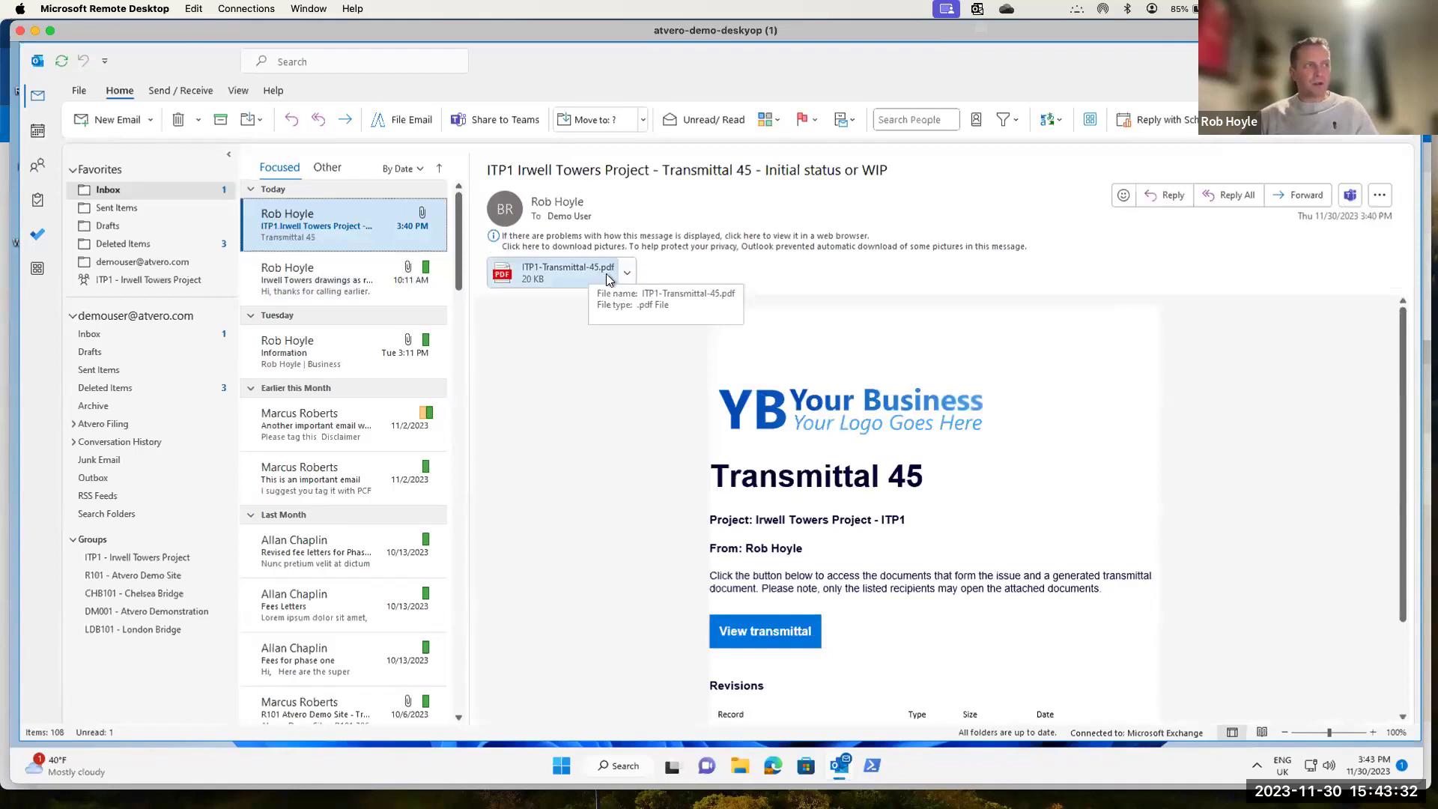
Review the Transmittal 45 email, open the transmittal from its link and request a CheckPoint confirmation code.
scroll(662, 416, down, 1)
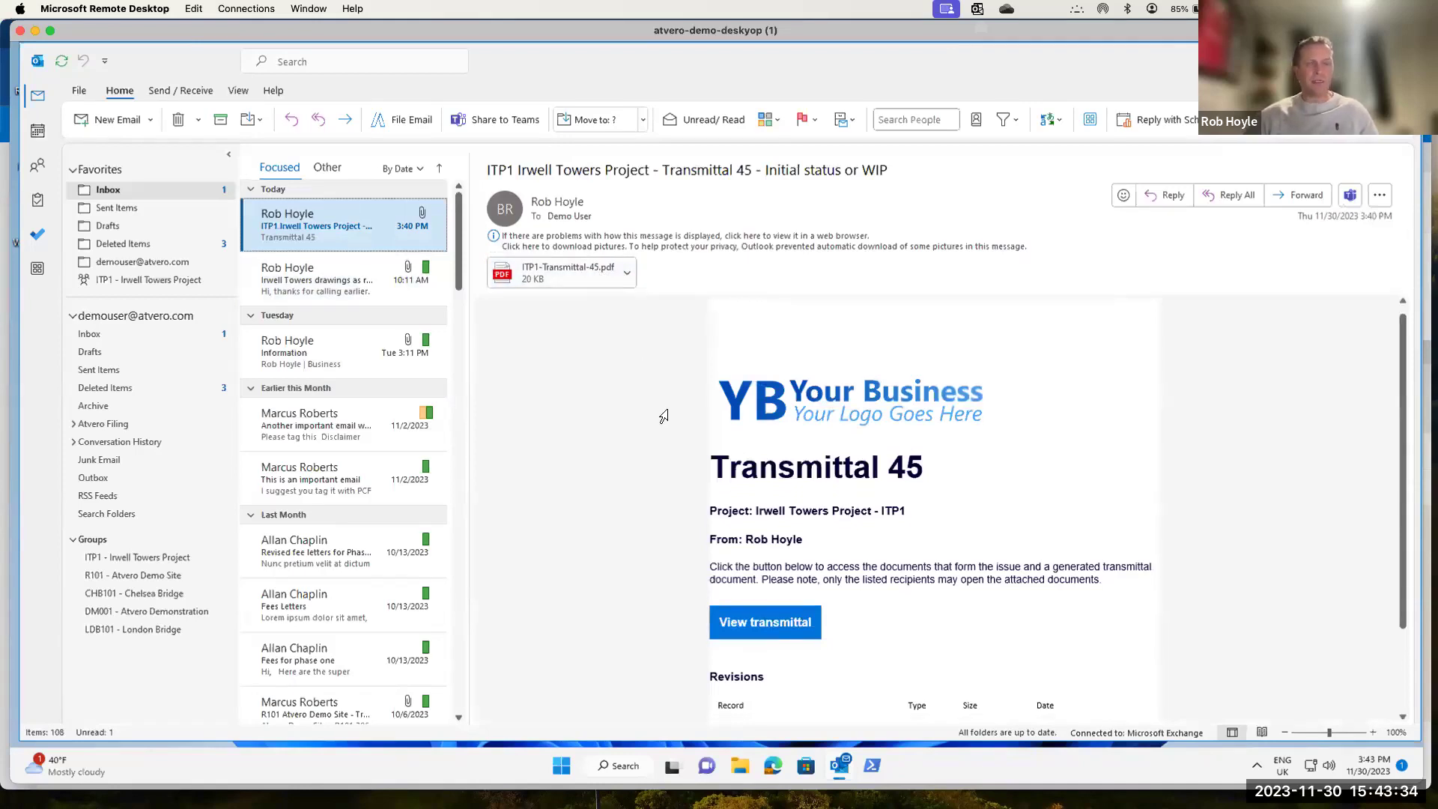
scroll(664, 417, down, 2)
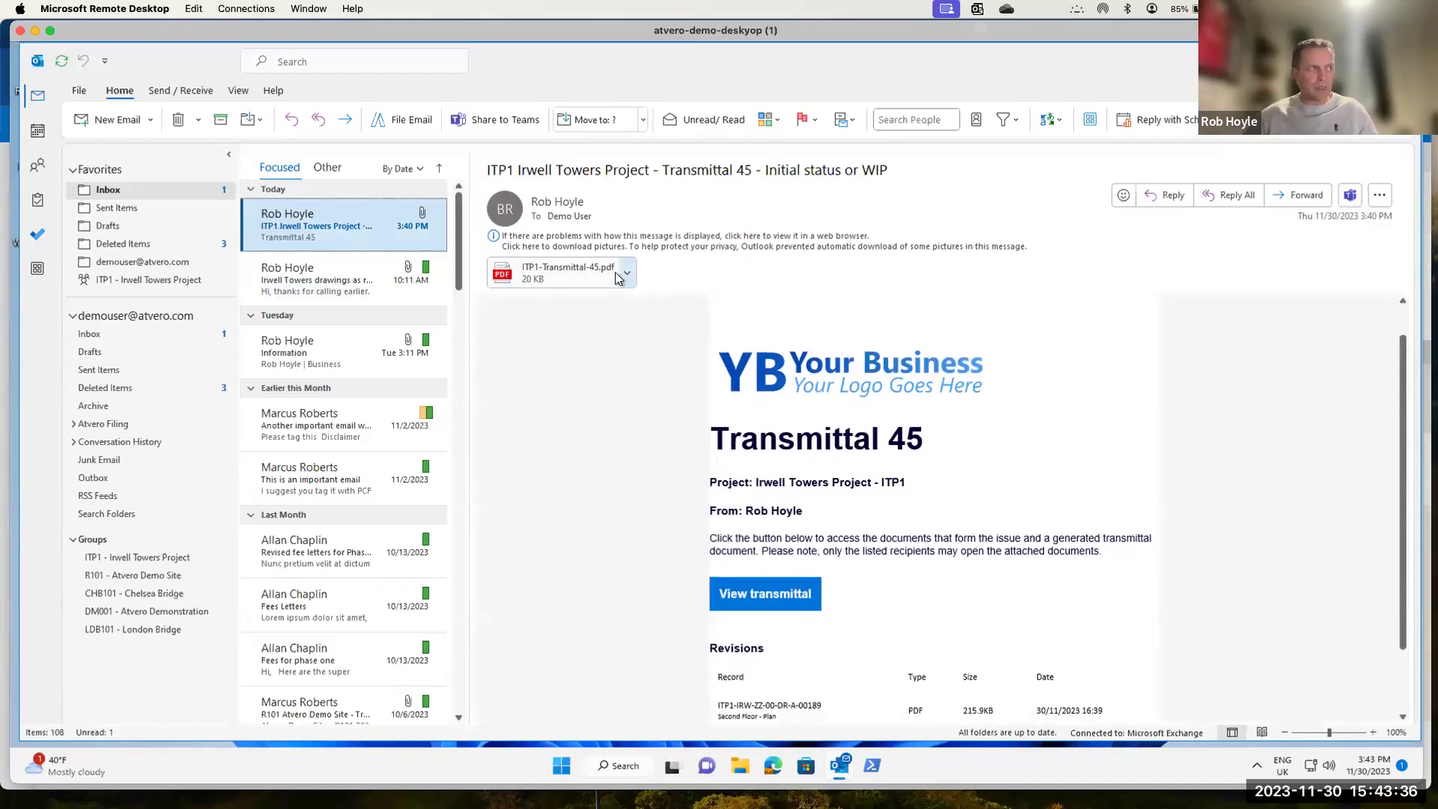
scroll(659, 420, down, 3)
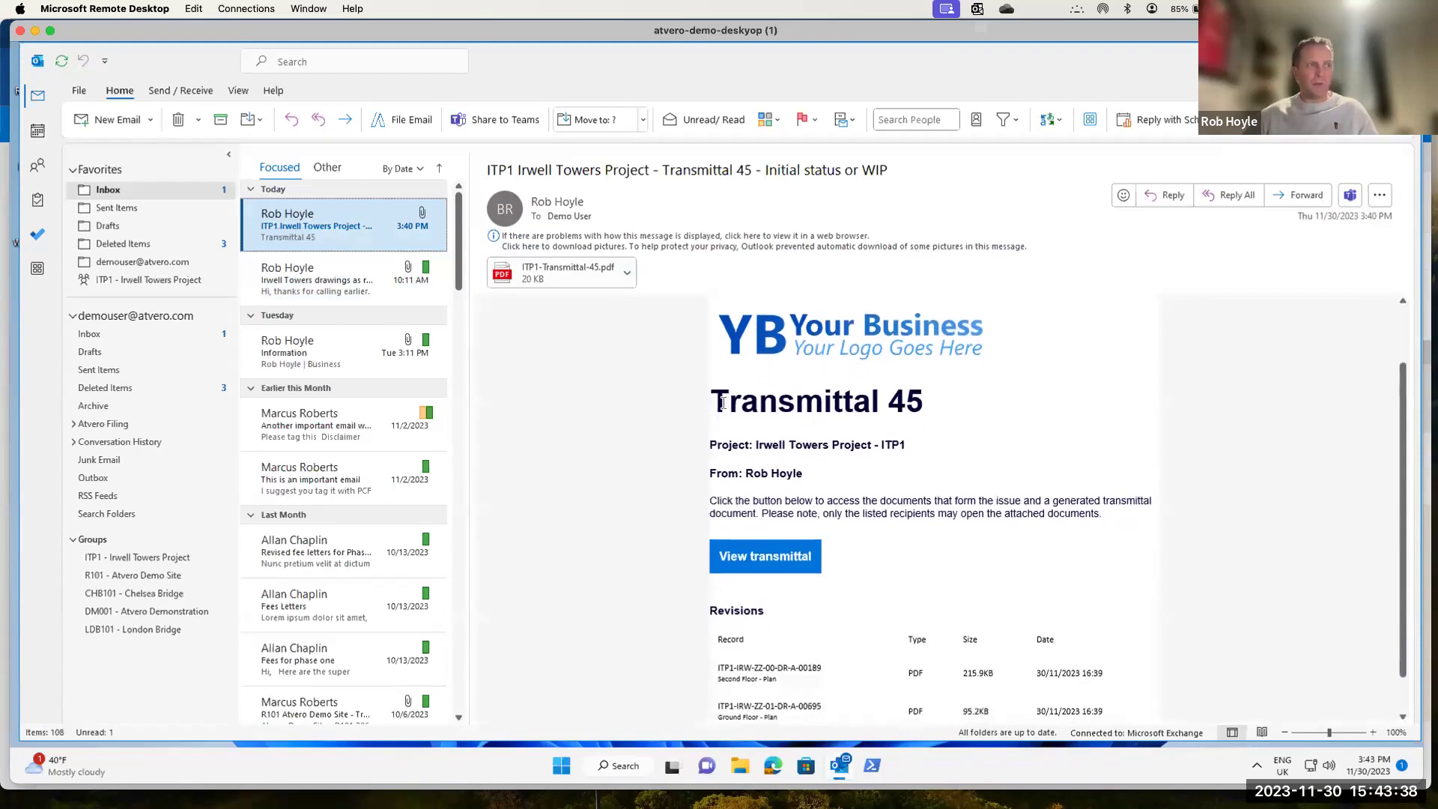
scroll(679, 502, down, 3)
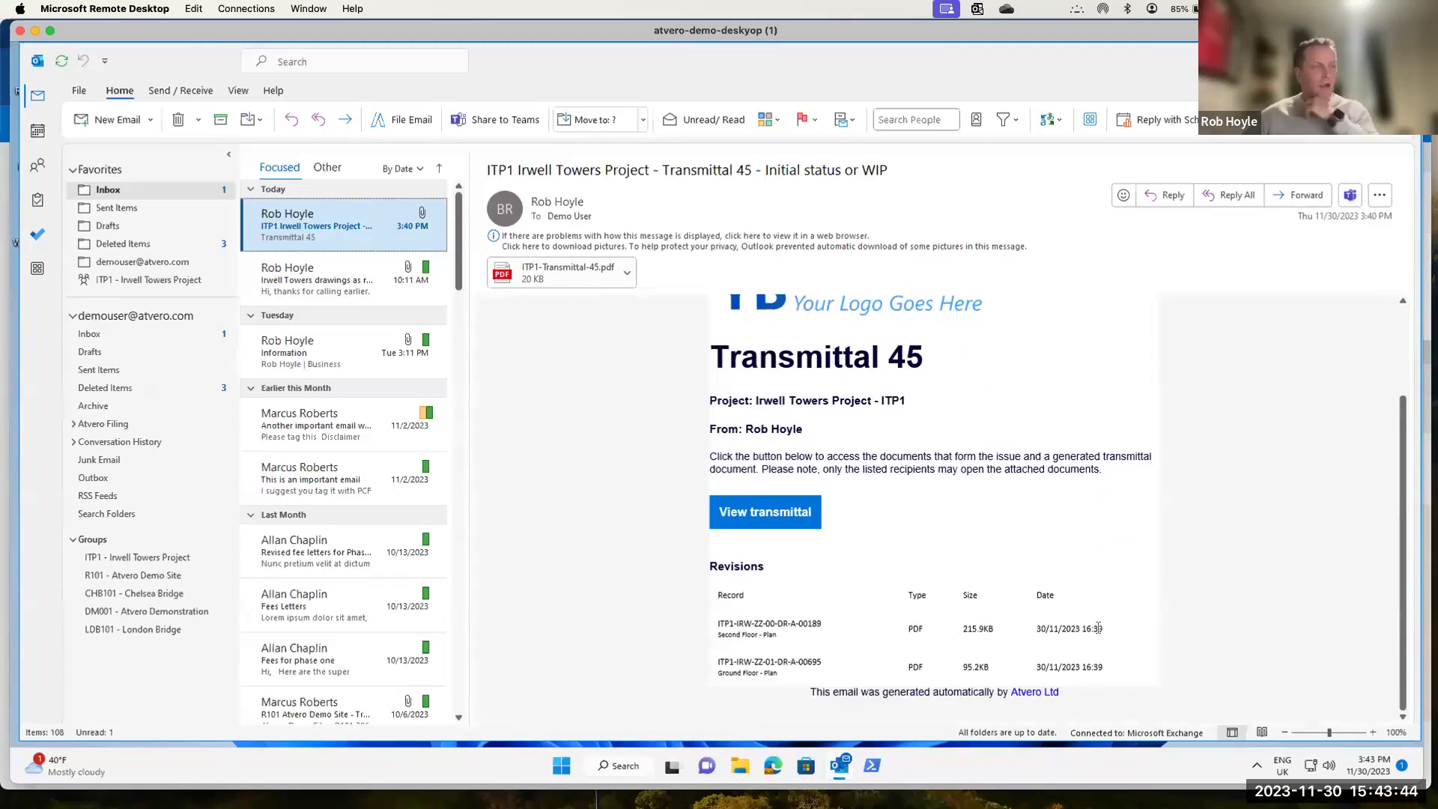
click(773, 514)
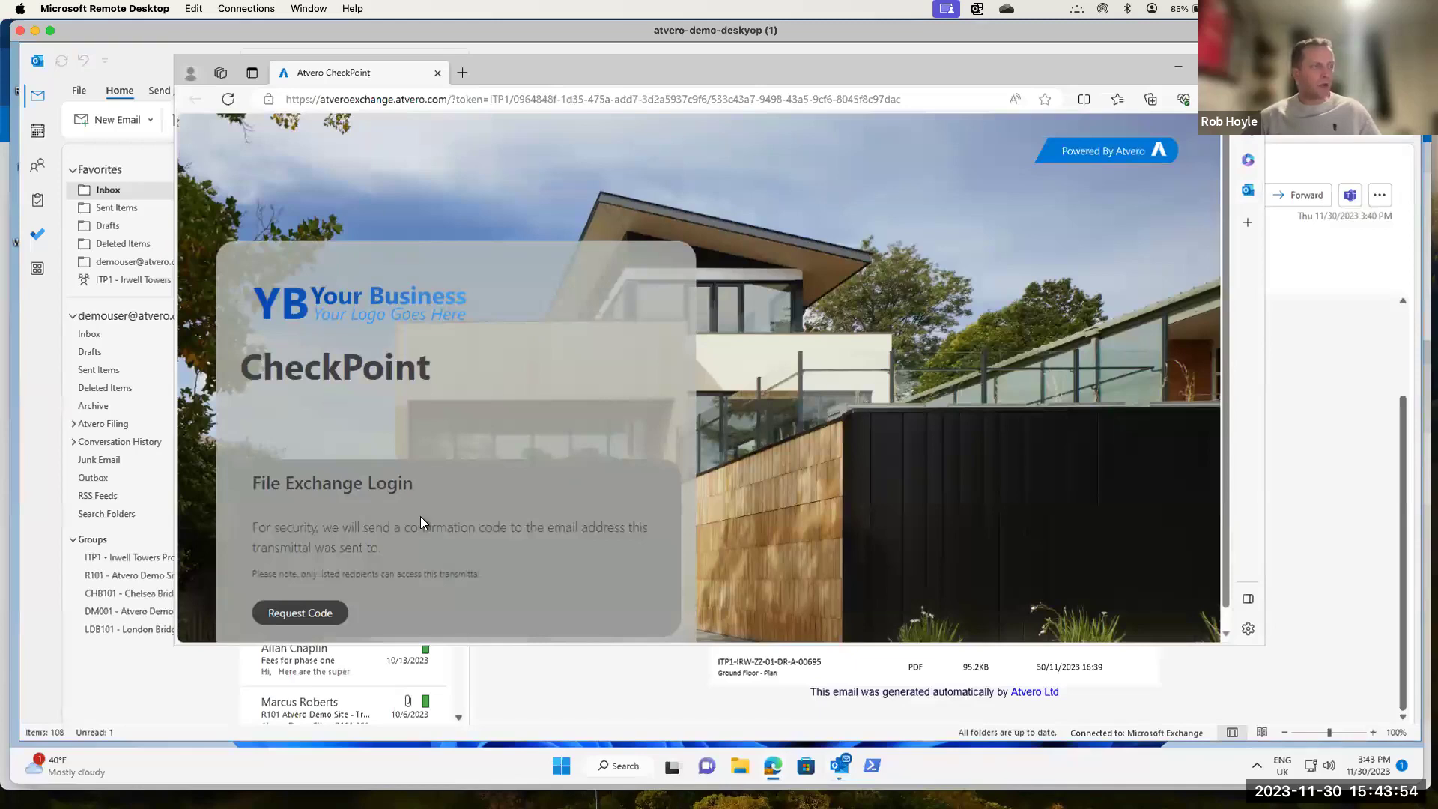
scroll(420, 521, down, 1)
click(304, 593)
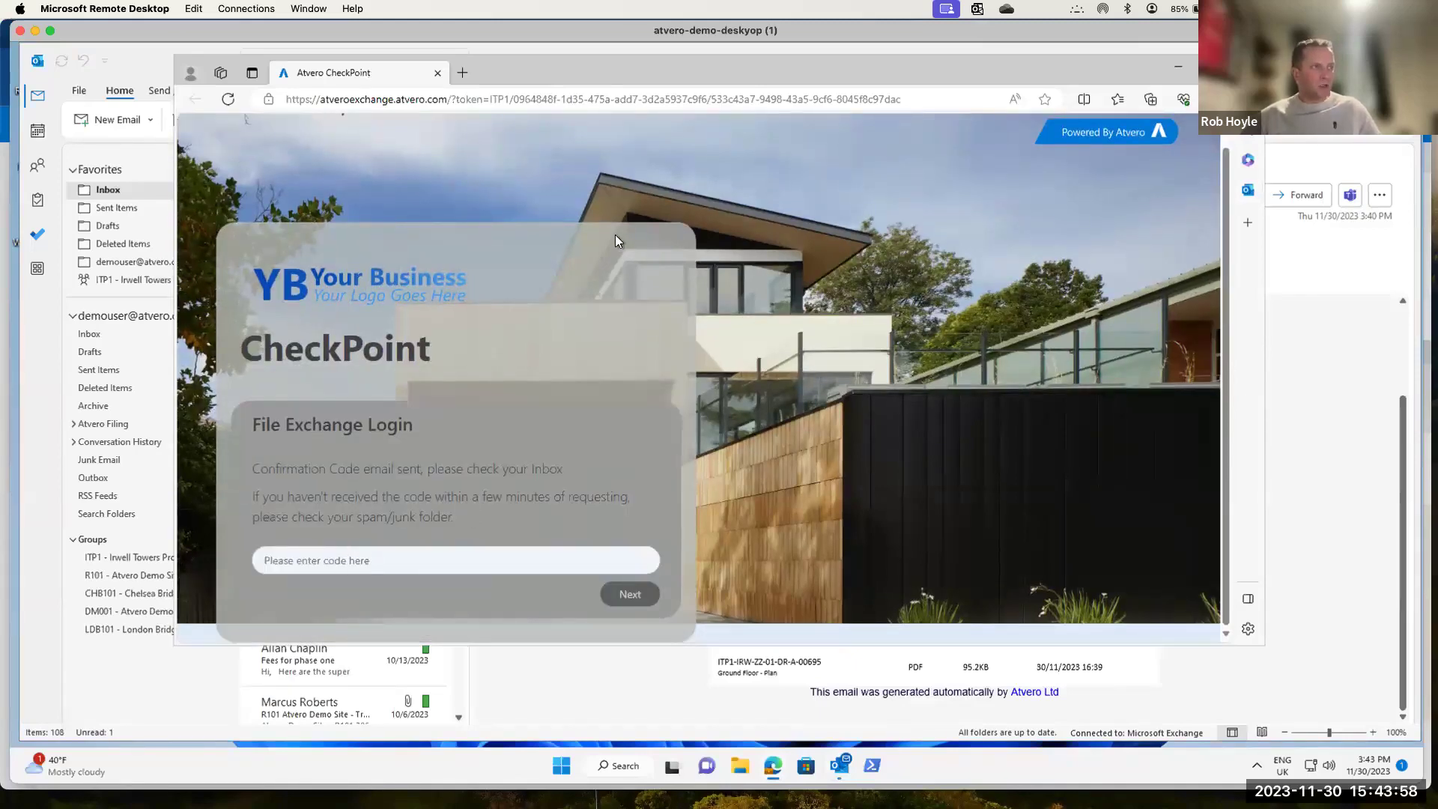
Open the new Atvero CheckPoint authentication email in Outlook and copy its confirmation code.
drag(645, 96, 744, 156)
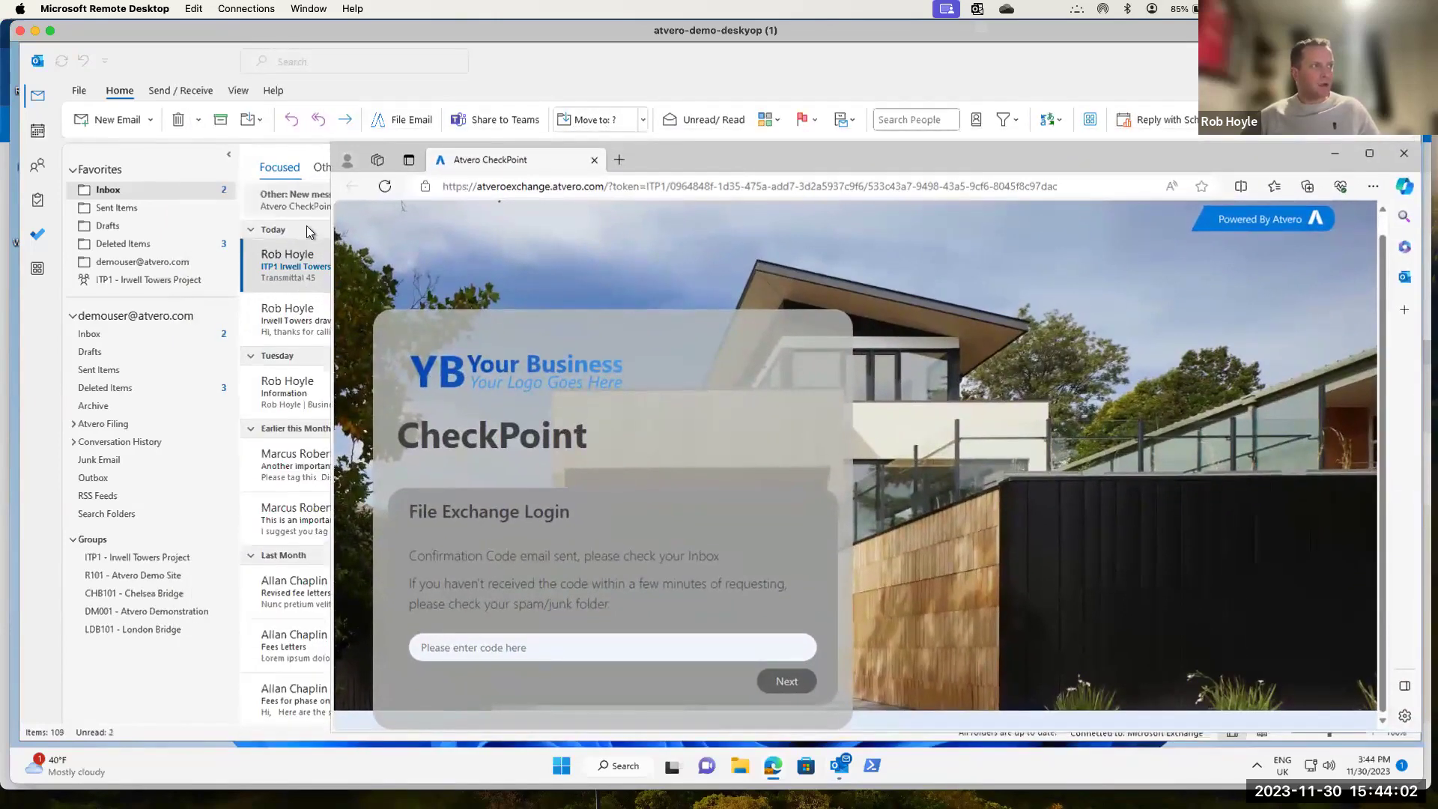
click(313, 200)
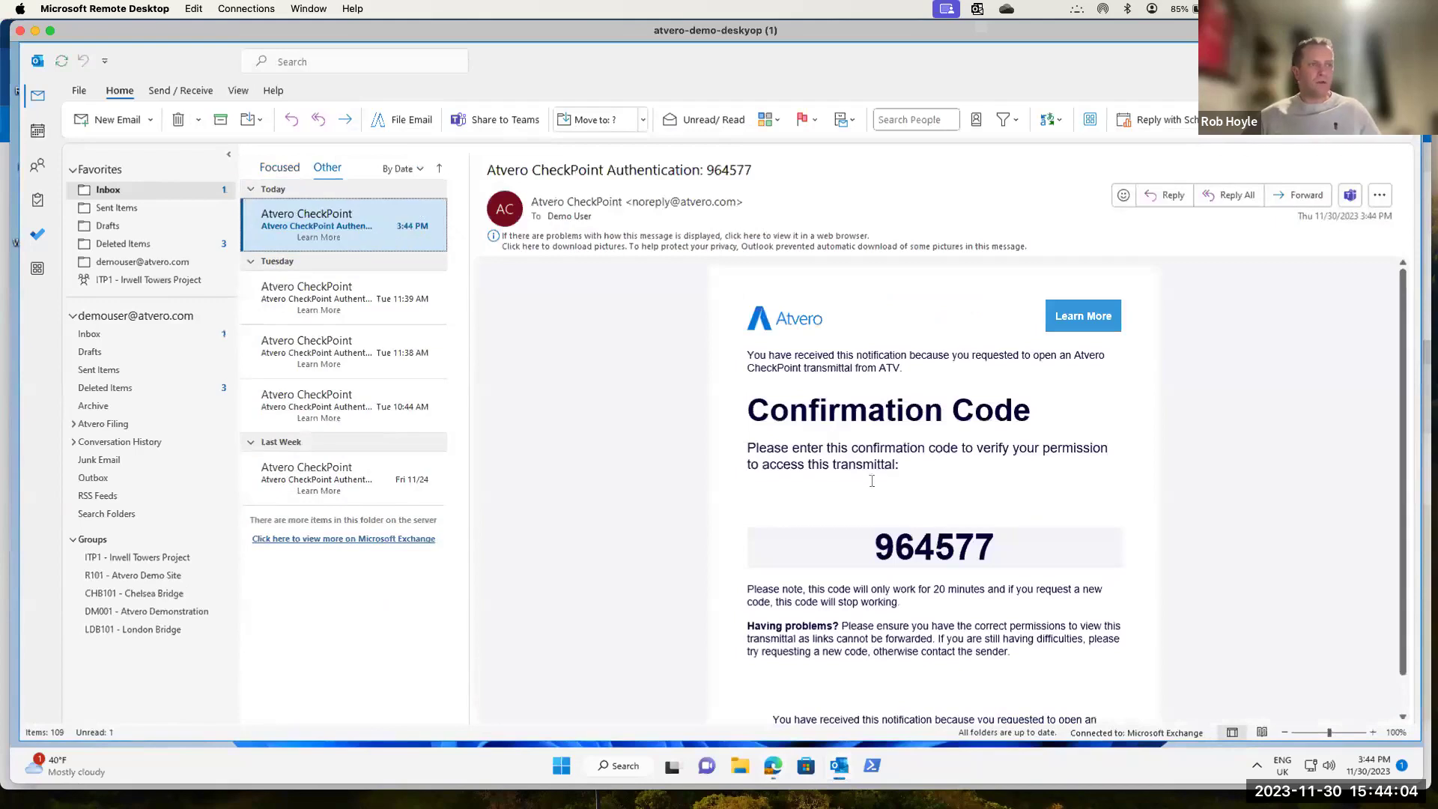
drag(1019, 544, 875, 553)
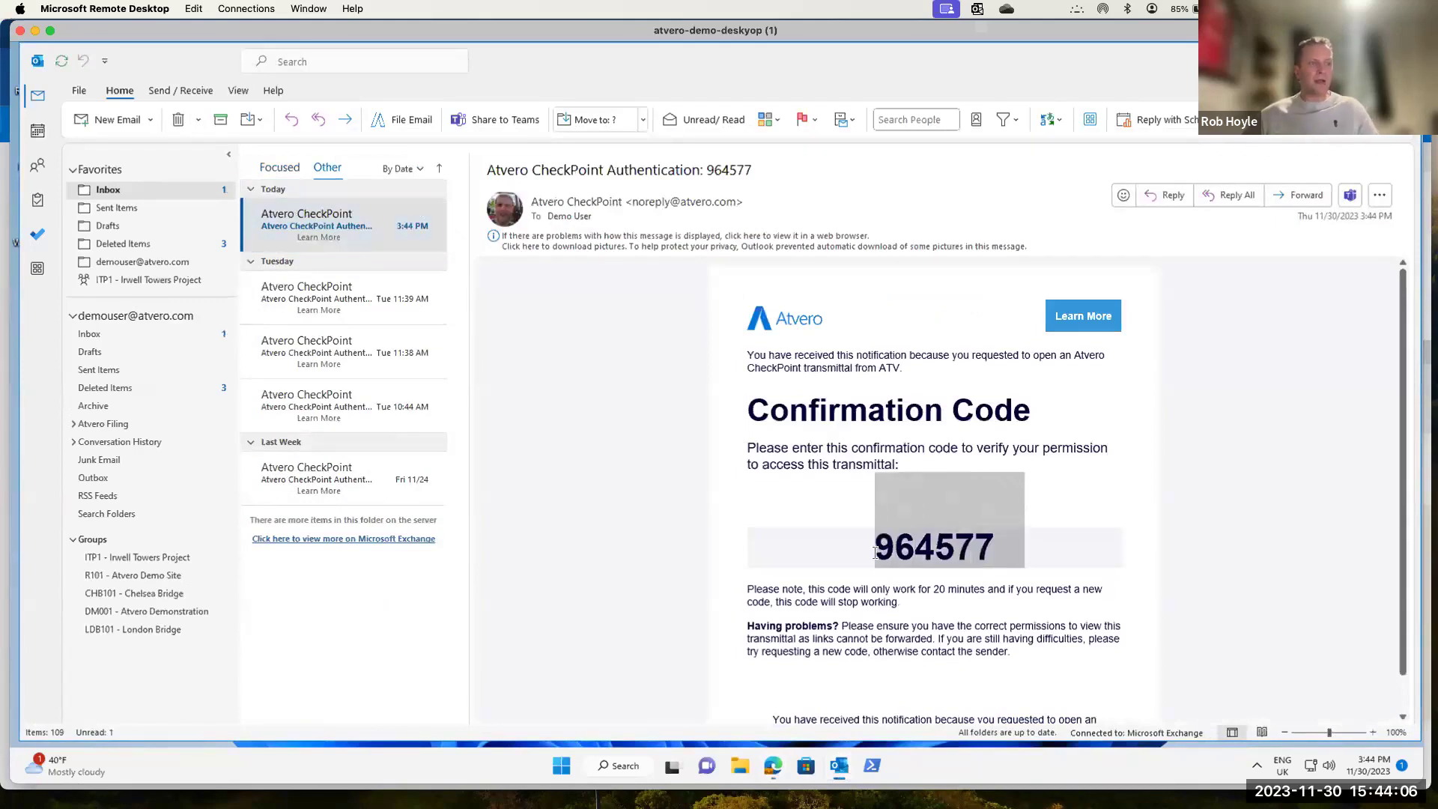
right_click(929, 547)
click(974, 558)
Return to the CheckPoint page in Edge, paste the confirmation code into the File Exchange Login and continue to the files.
mouse_move(682, 805)
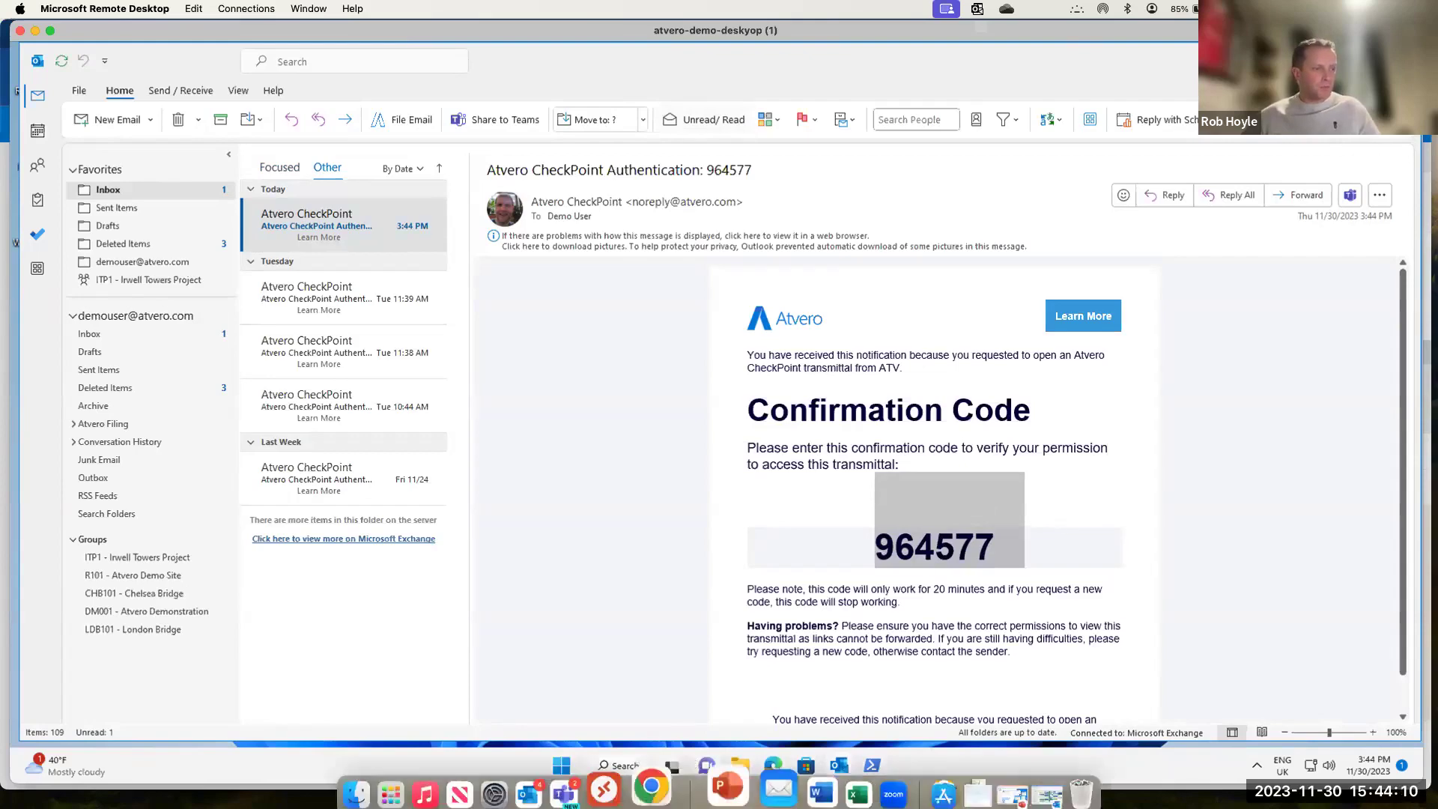
click(774, 766)
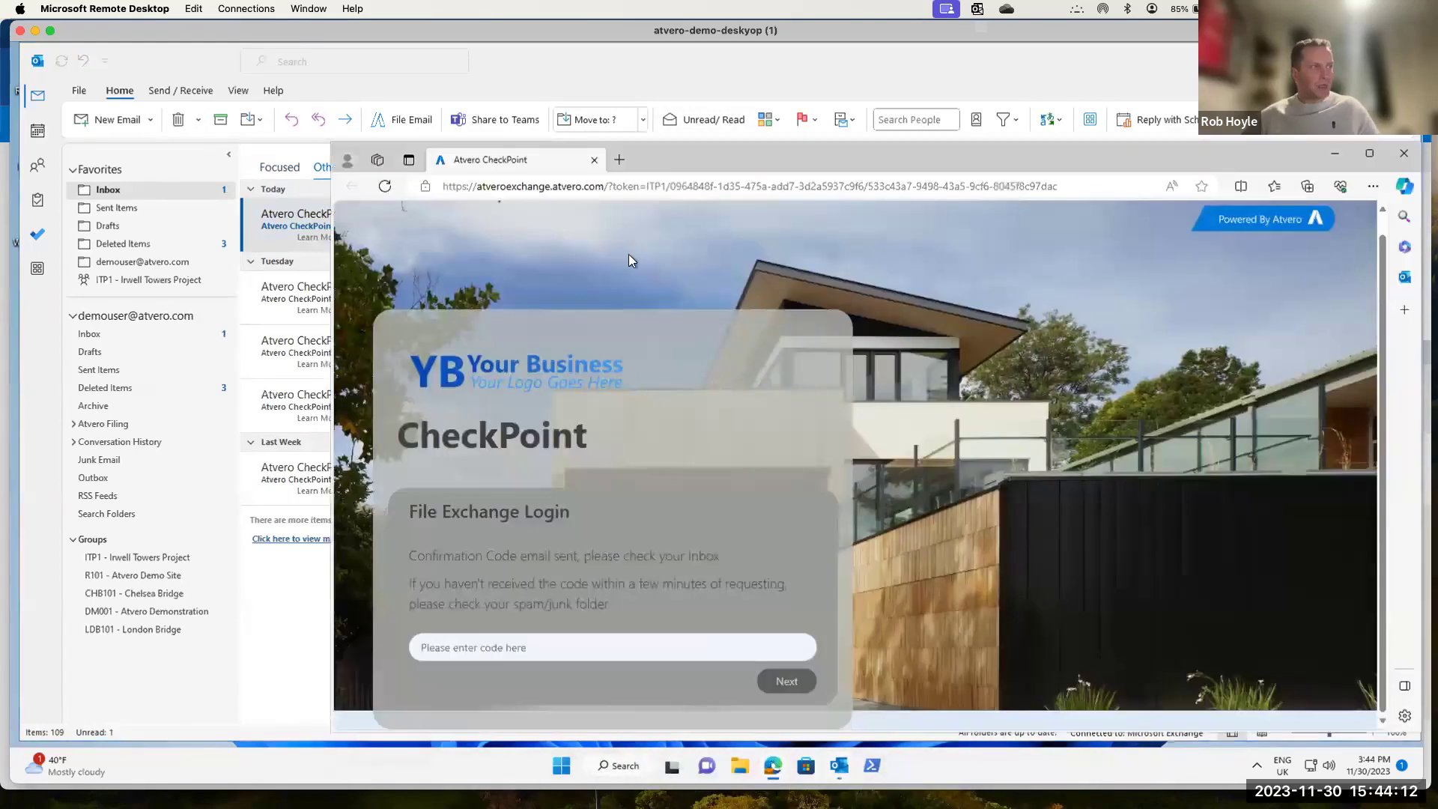
drag(716, 155, 523, 79)
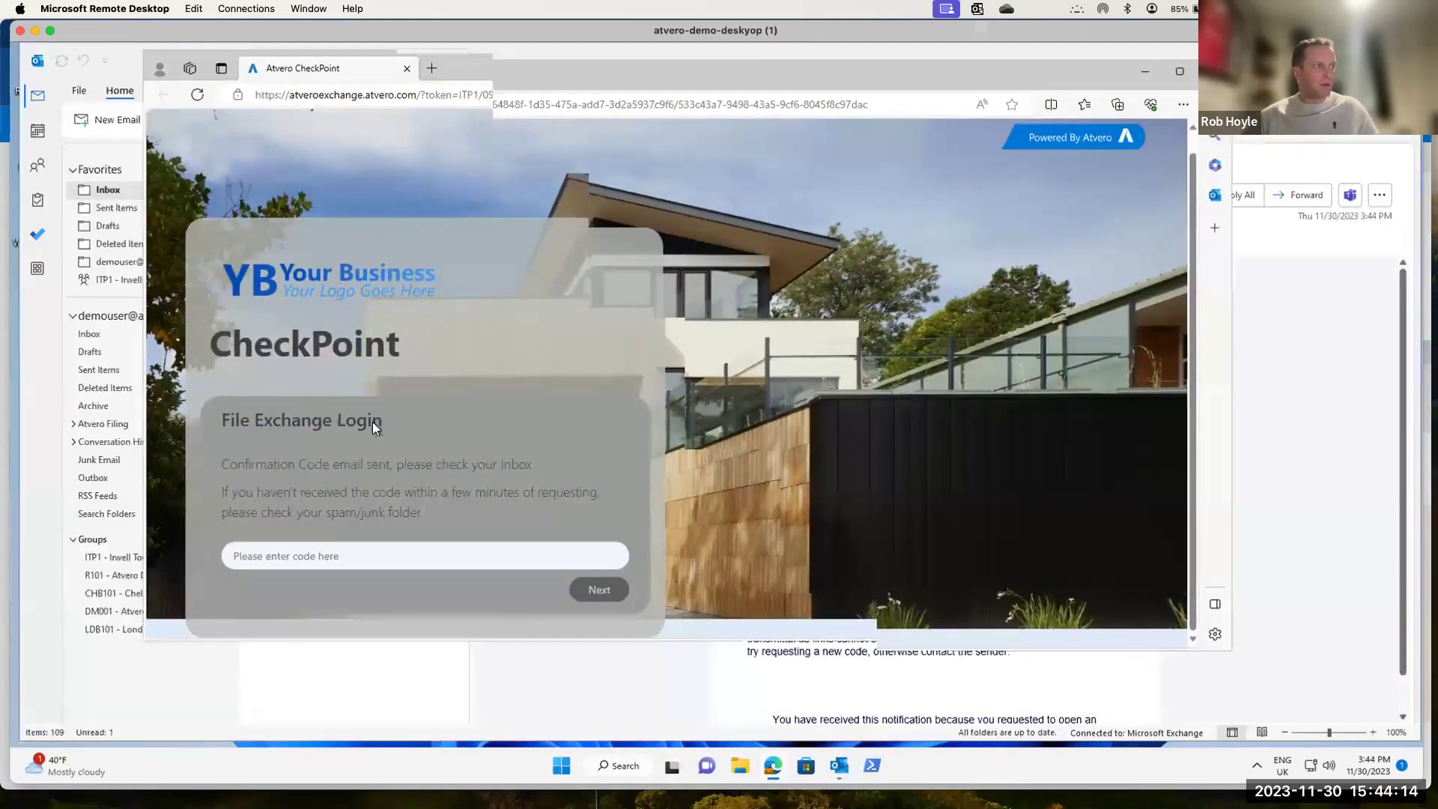
right_click(307, 577)
click(321, 431)
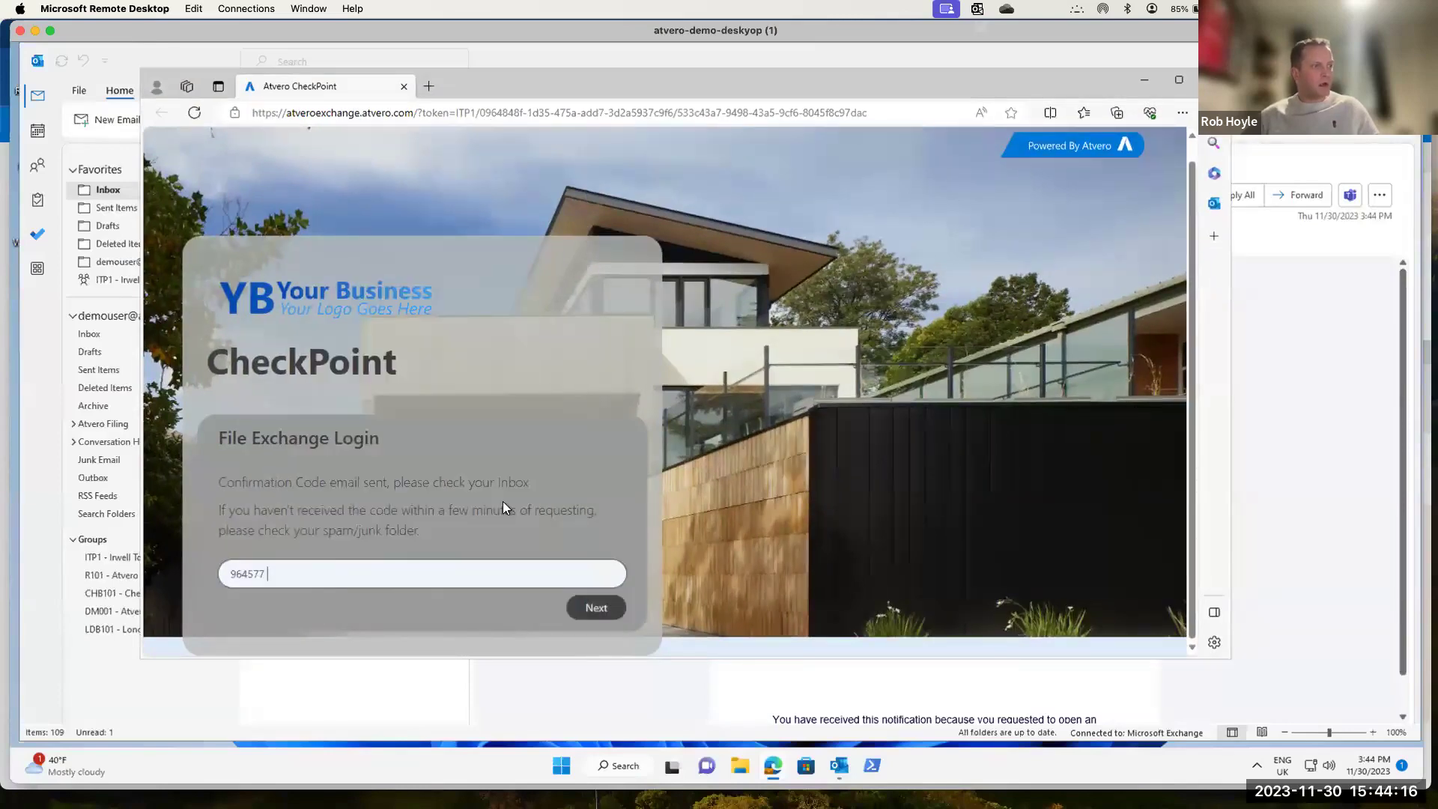
click(594, 608)
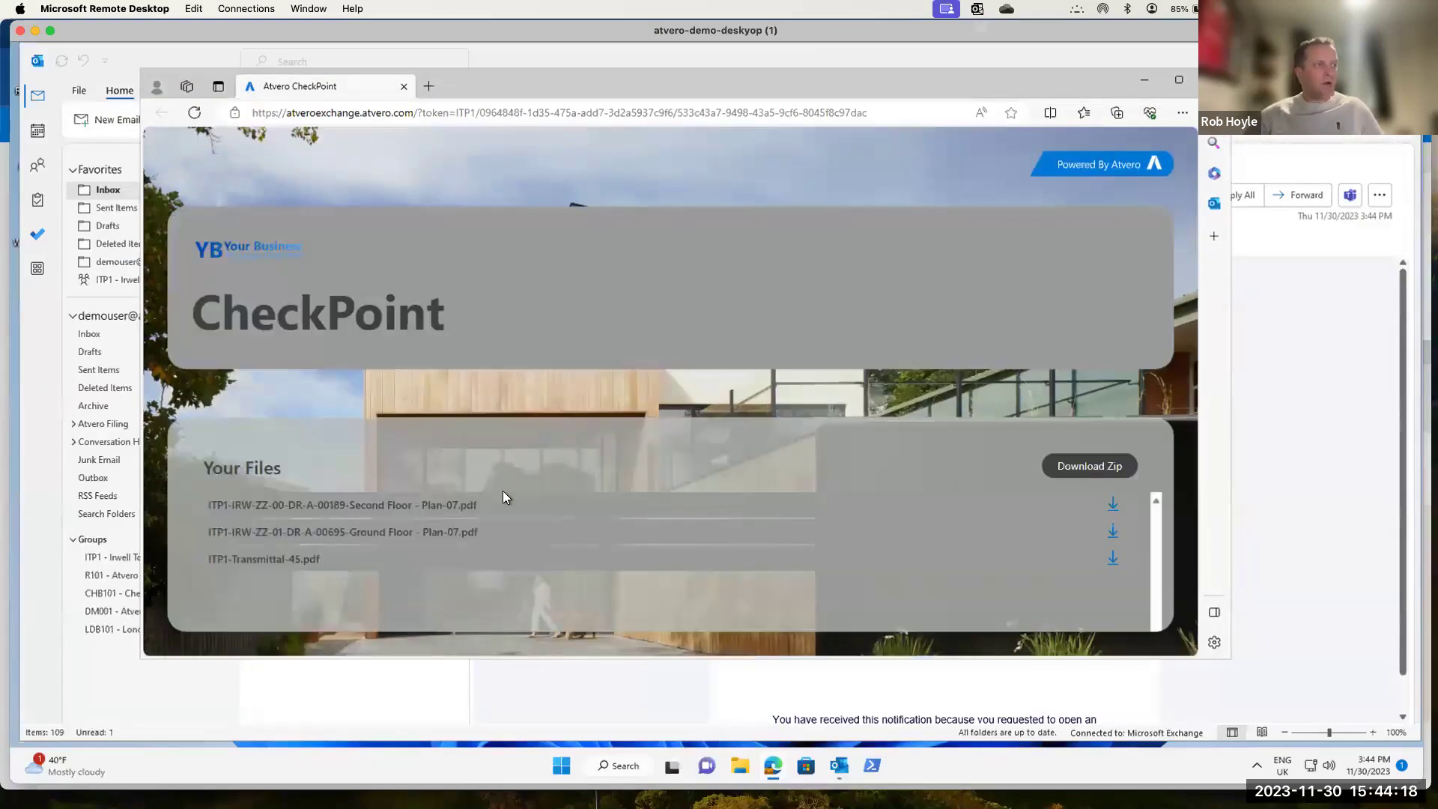
Download the Ground Floor - Plan-07 PDF individually, and download all the transmittal files as a zip.
click(463, 533)
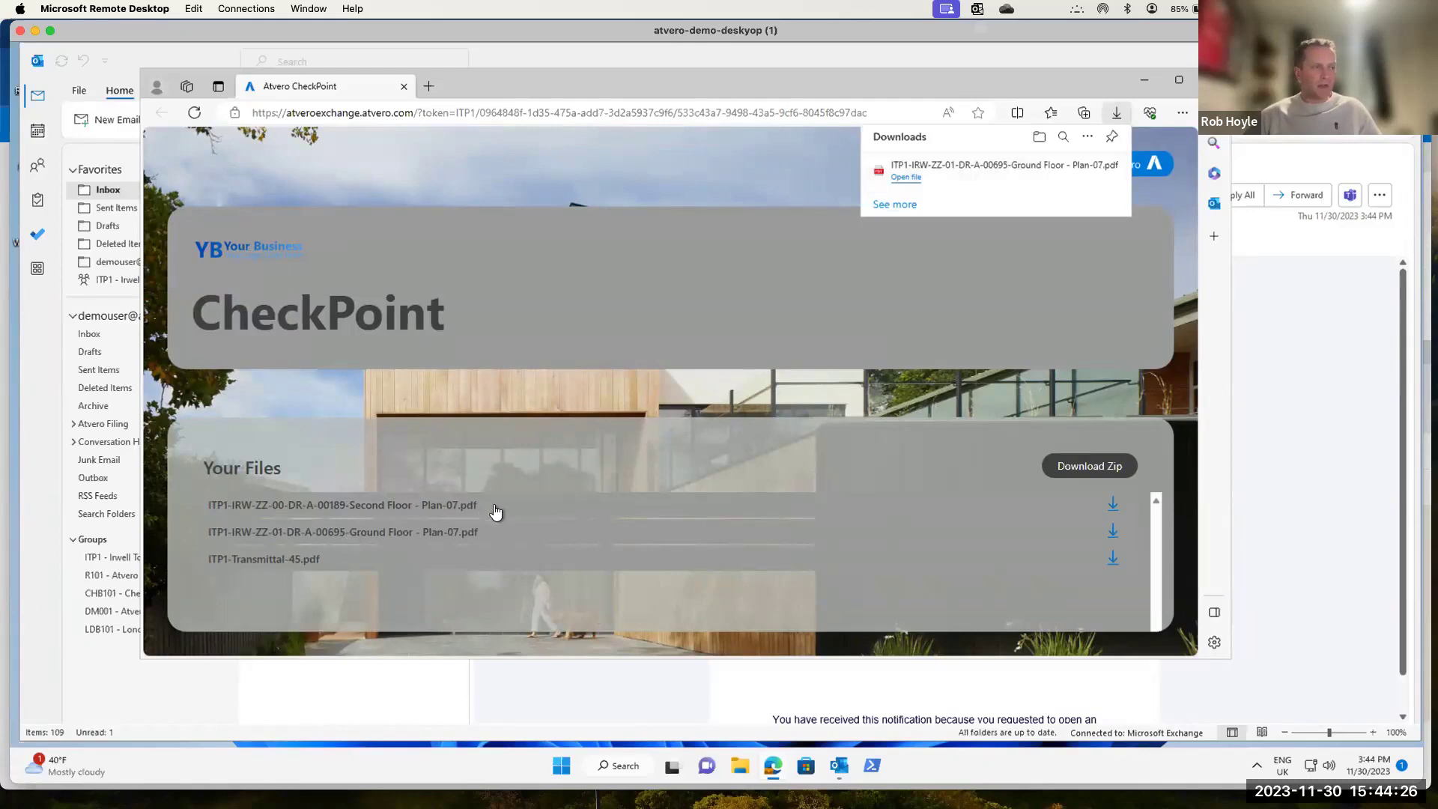
click(1096, 468)
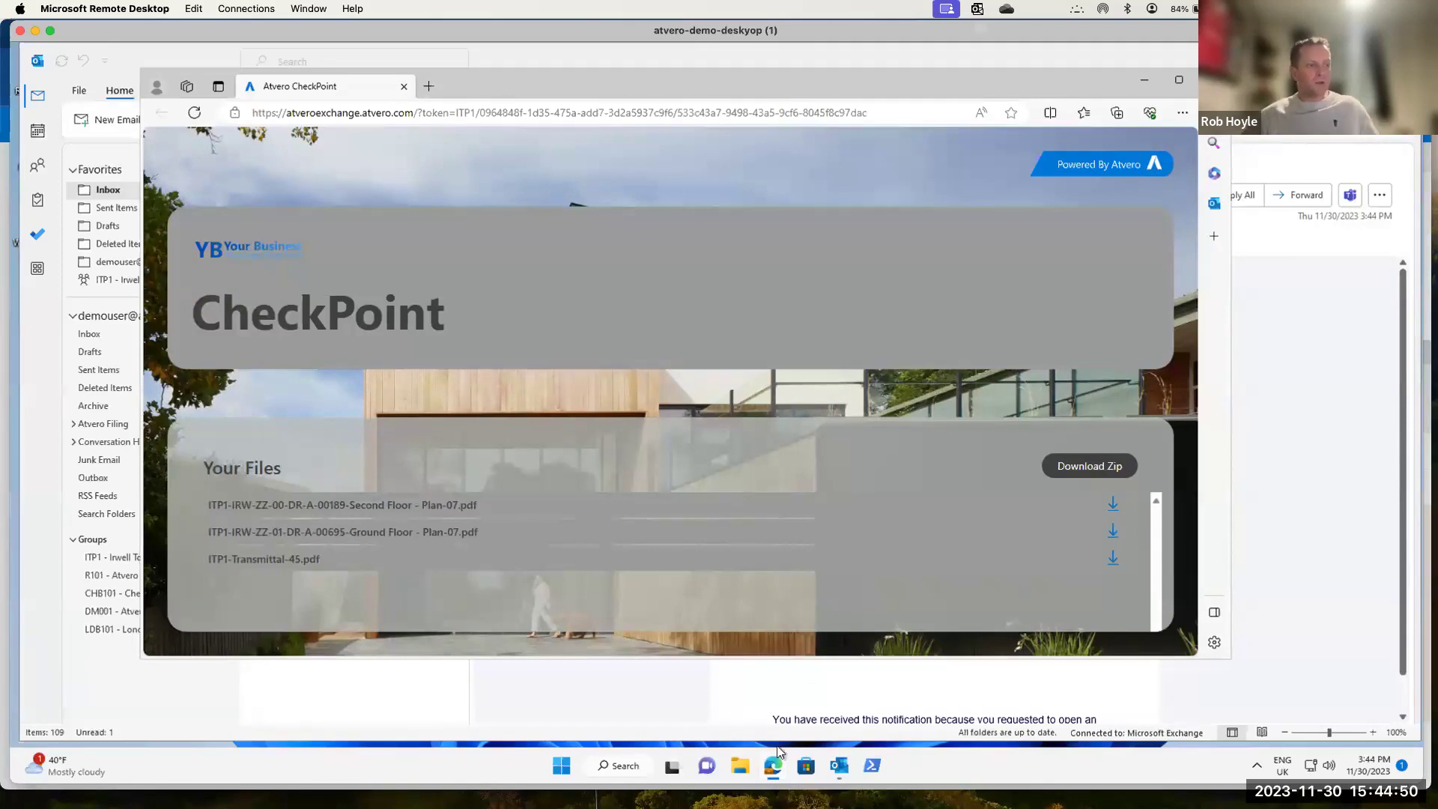
Switch to Chrome and open the details of Issue-045 in the Irwell Towers project's transmittals.
mouse_move(784, 796)
mouse_move(773, 765)
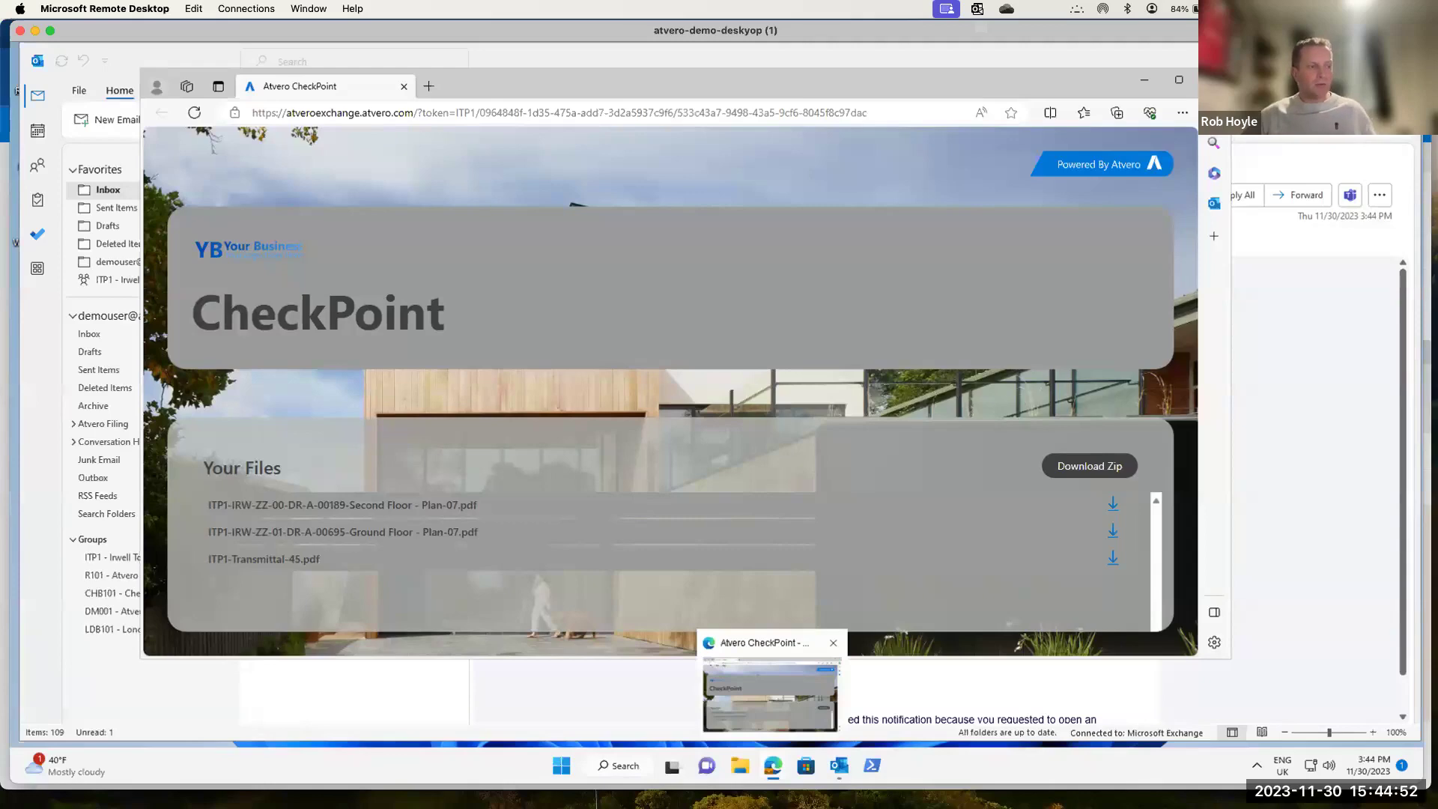
mouse_move(669, 782)
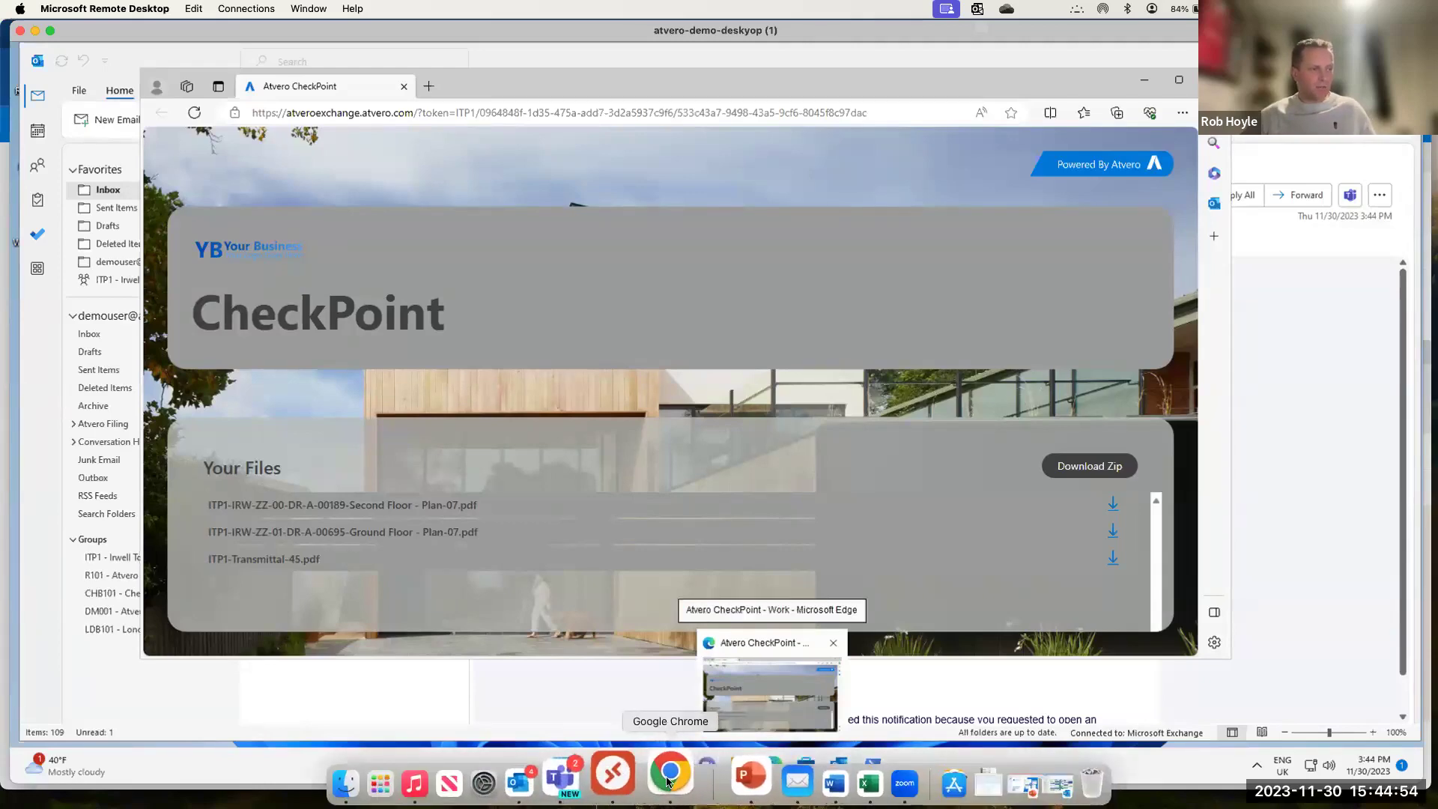
click(669, 781)
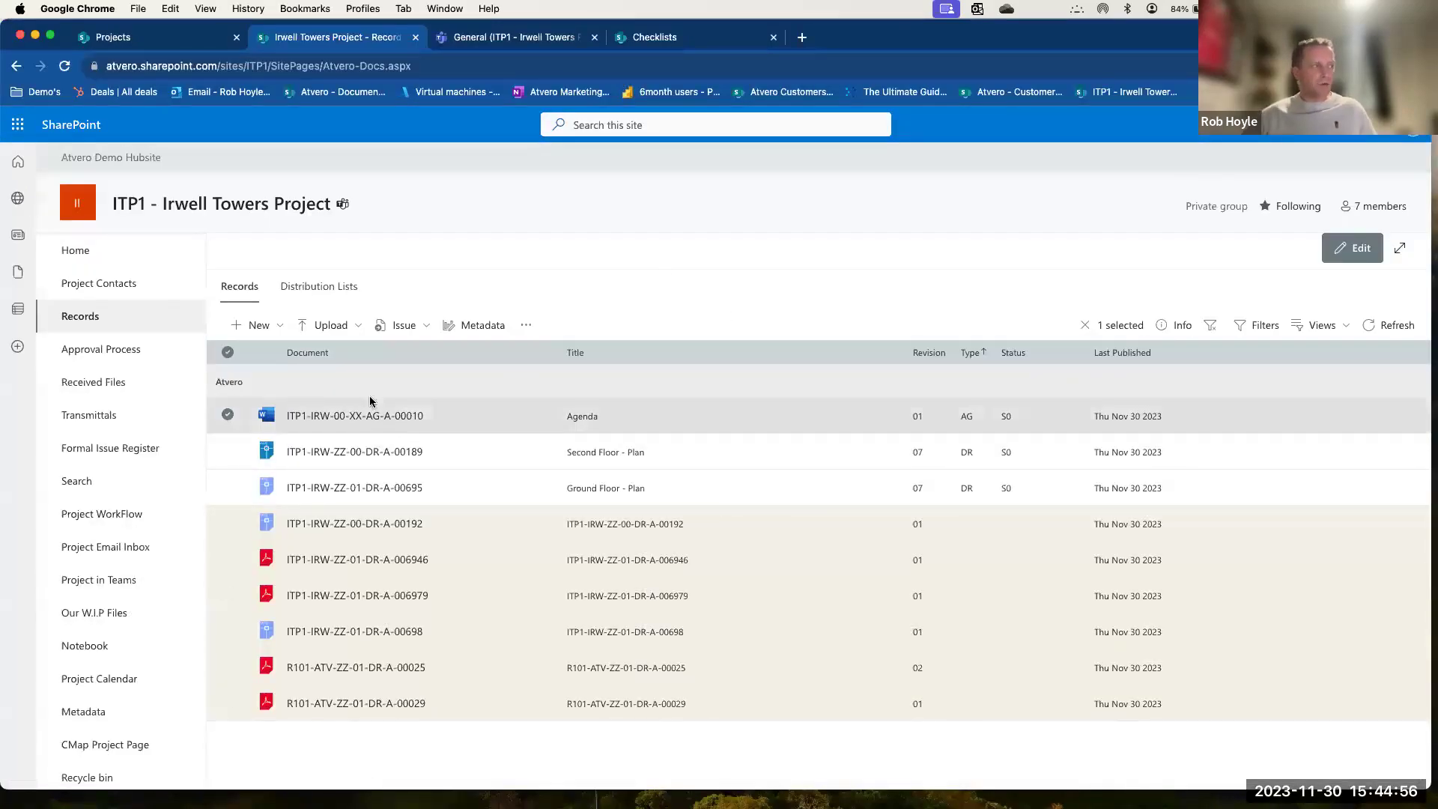
click(139, 422)
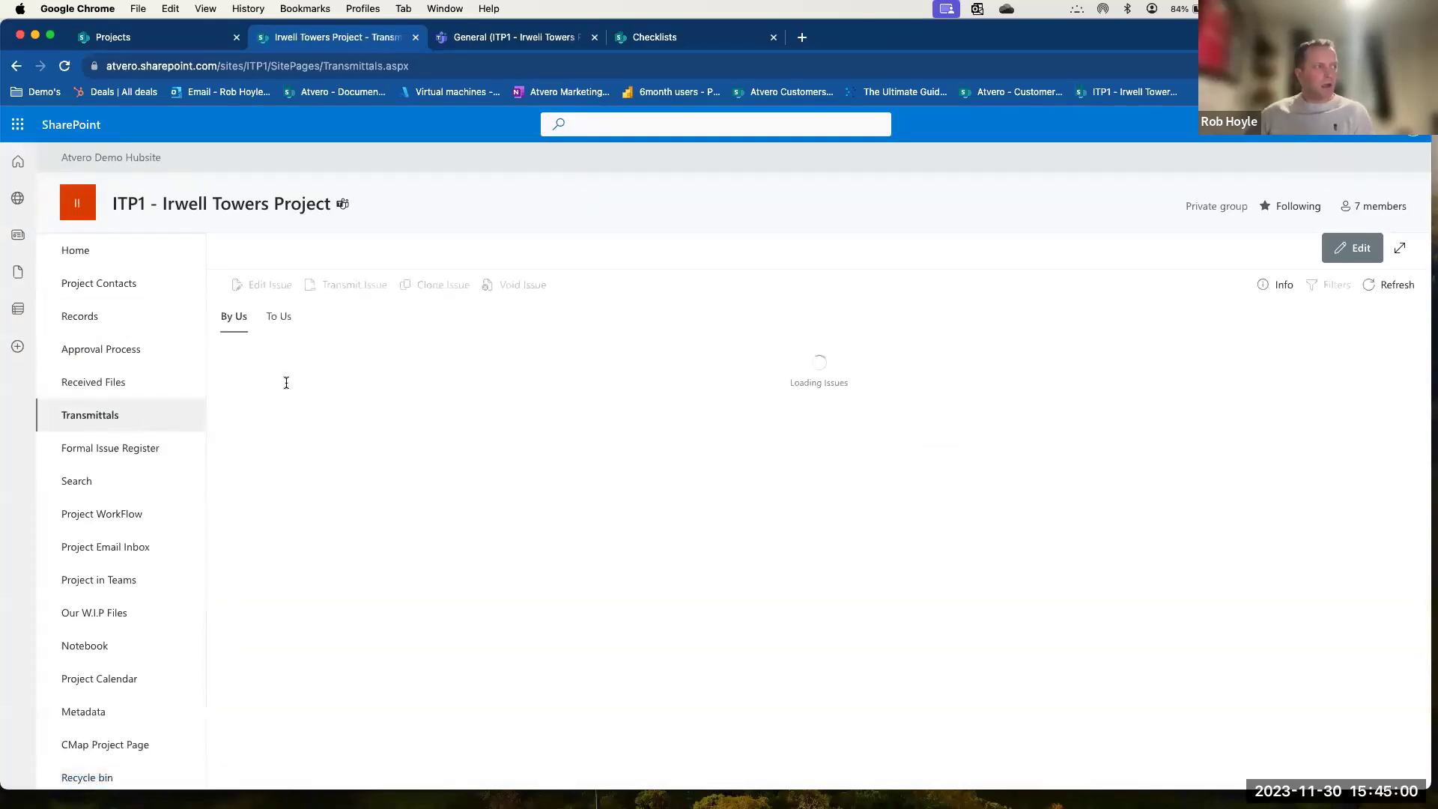
click(224, 380)
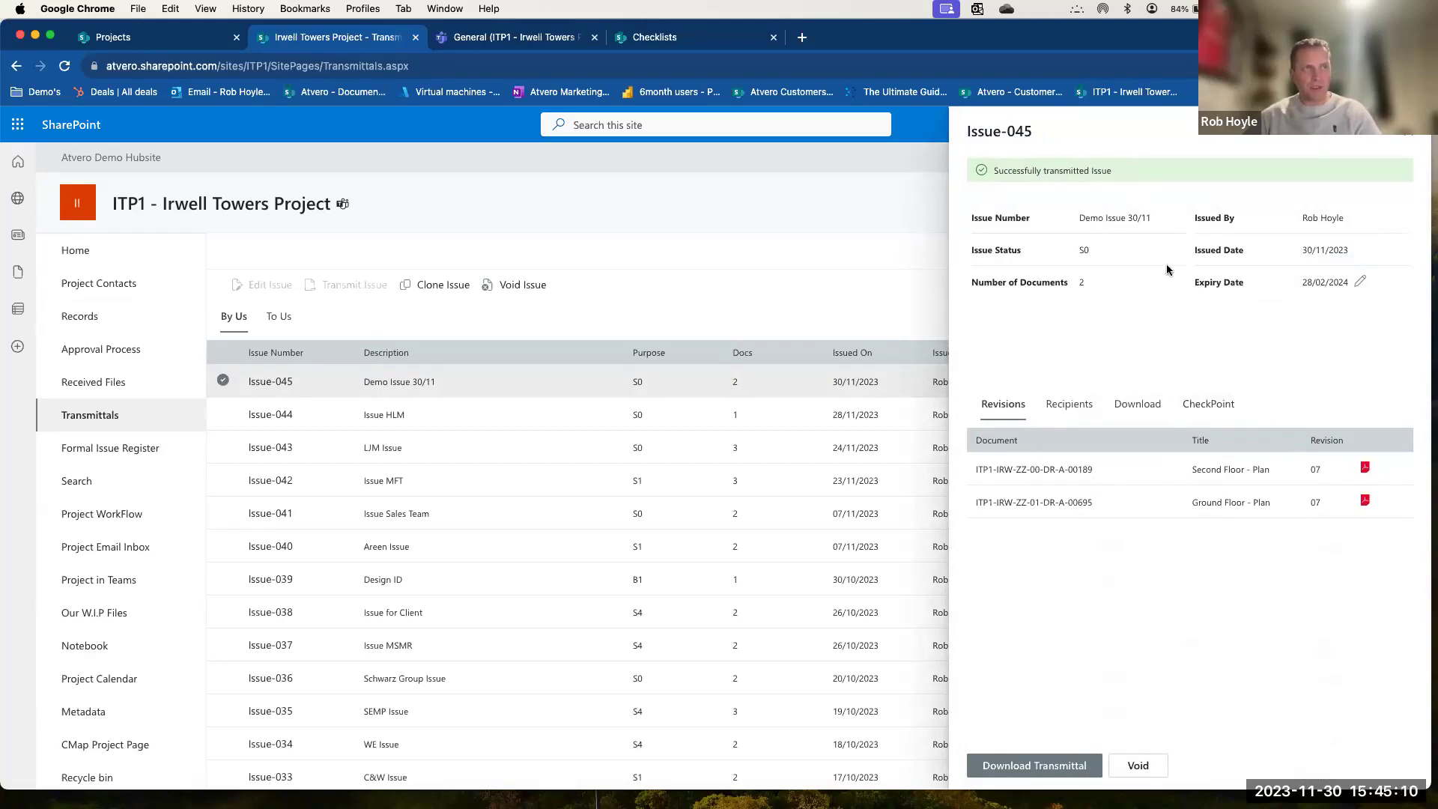
View the recipient's detailed CheckPoint activity for Issue-045, then close the activity log and issue details.
click(1213, 408)
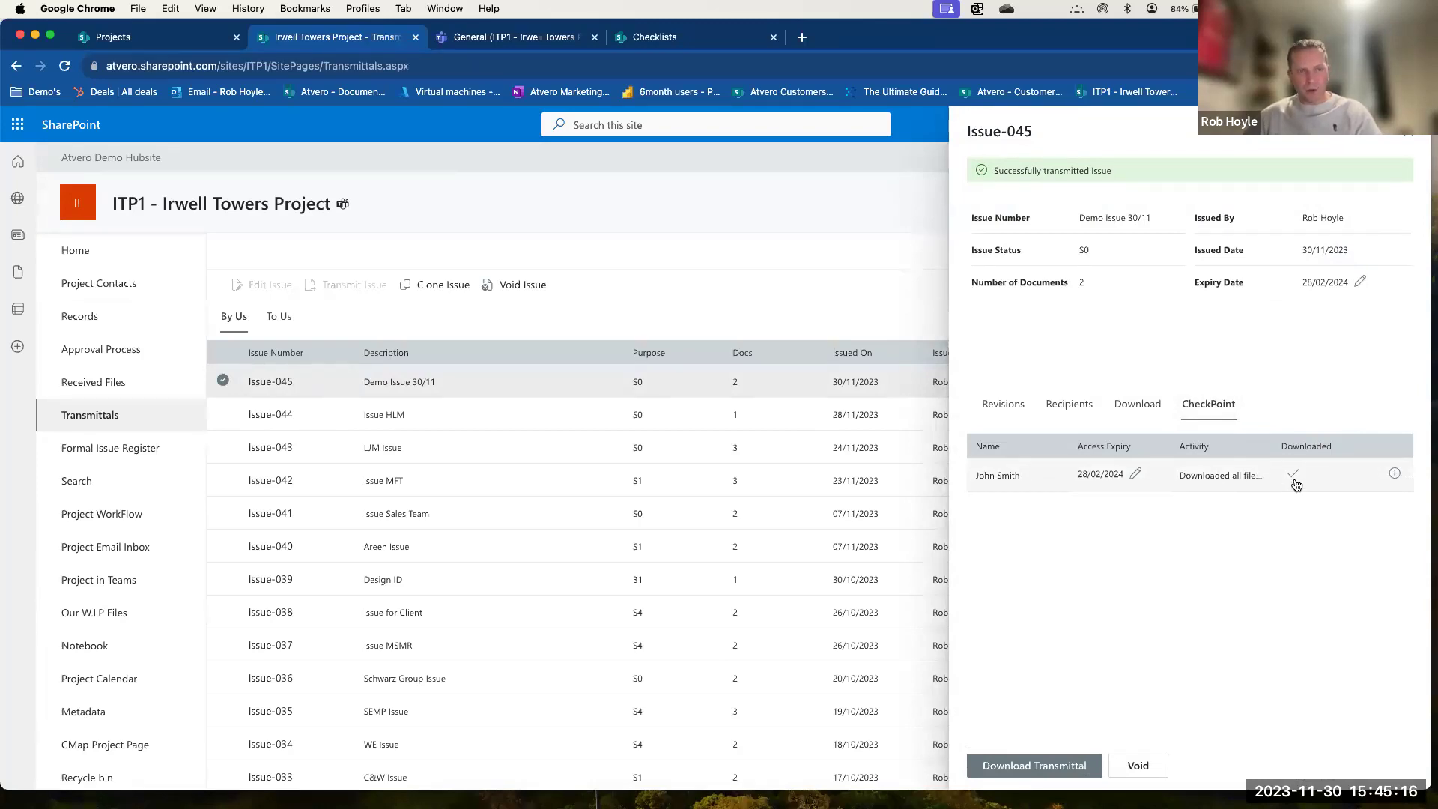
click(1395, 475)
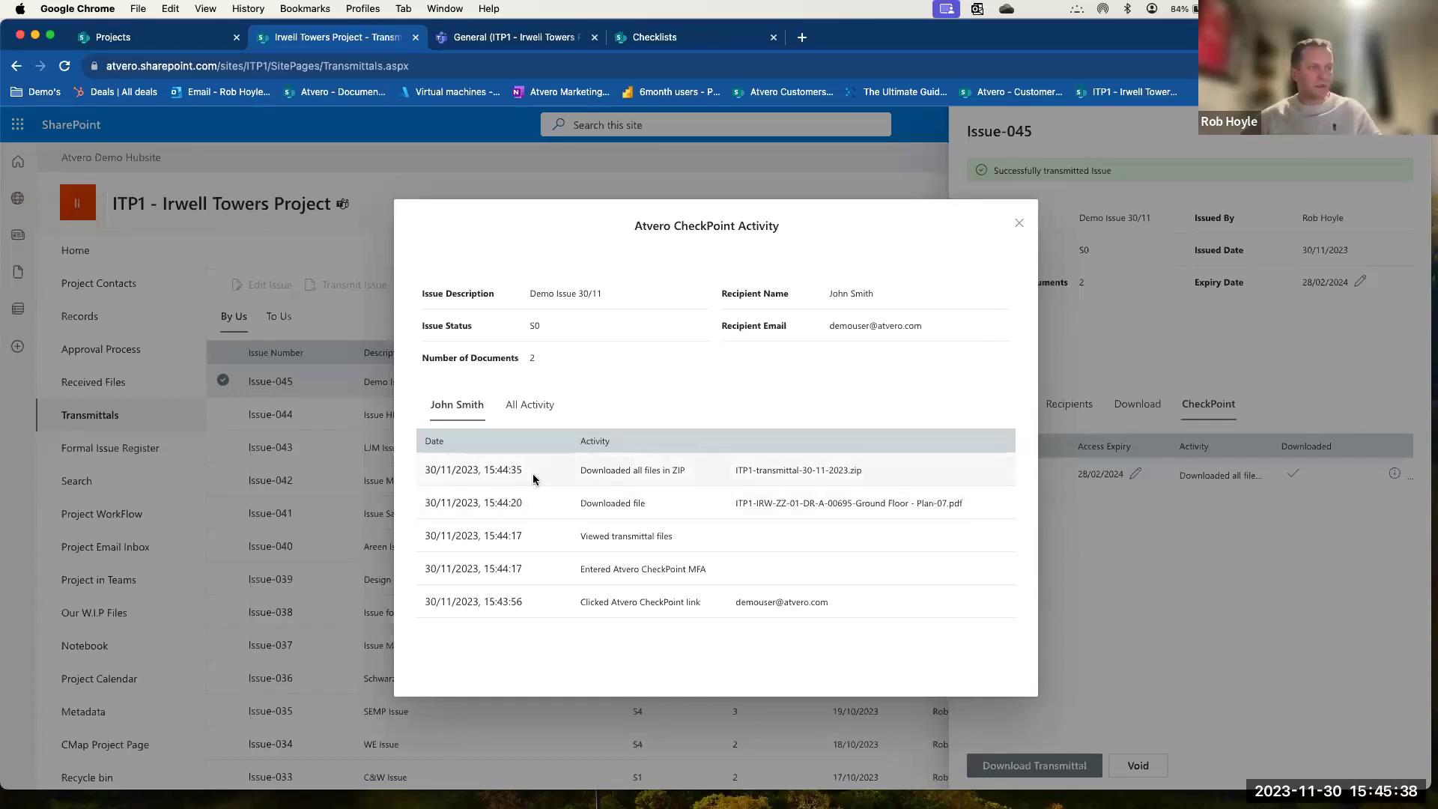
click(1019, 222)
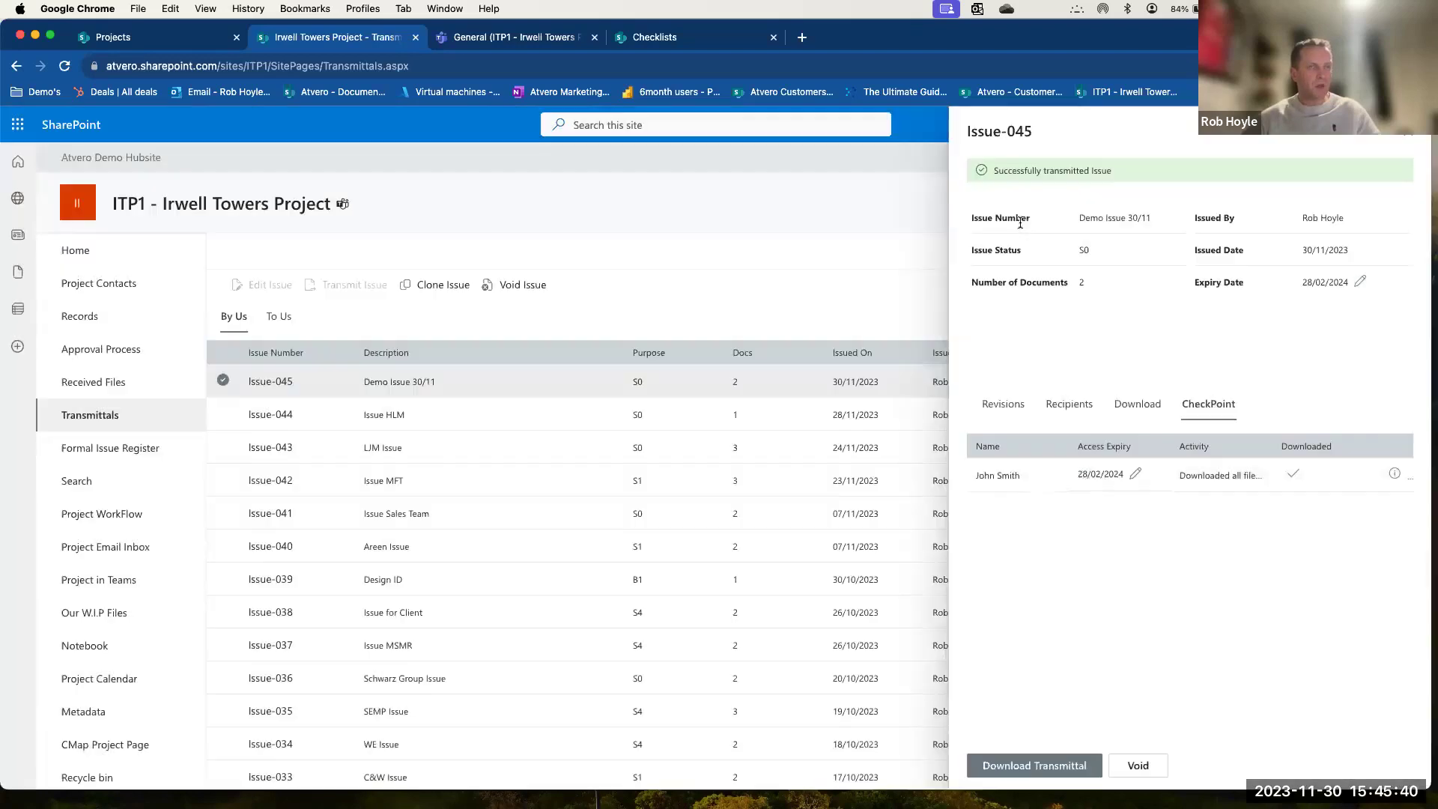
key(Escape)
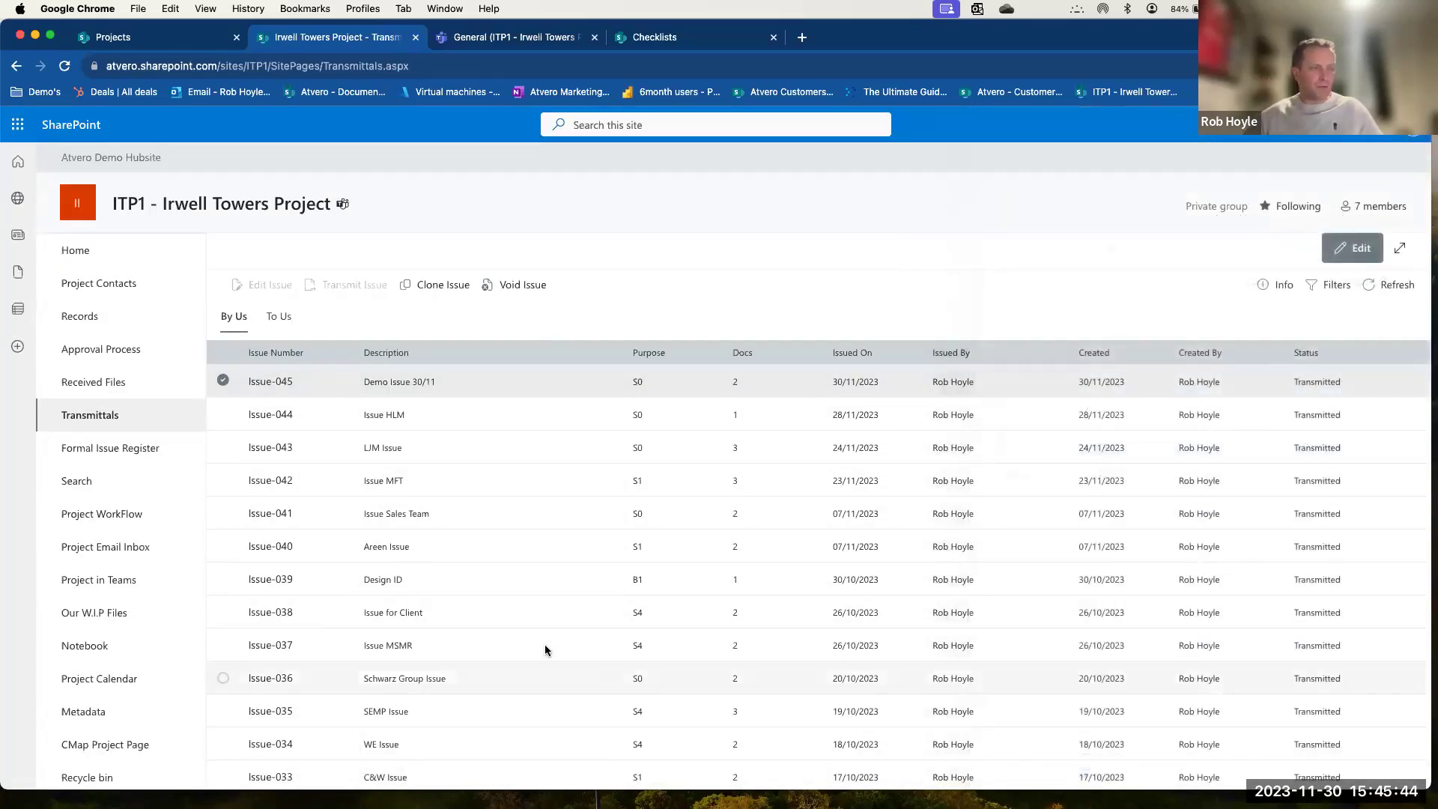
Open the Formal Issue Register and examine the issued documents, their revisions per issue and the distribution list.
click(132, 451)
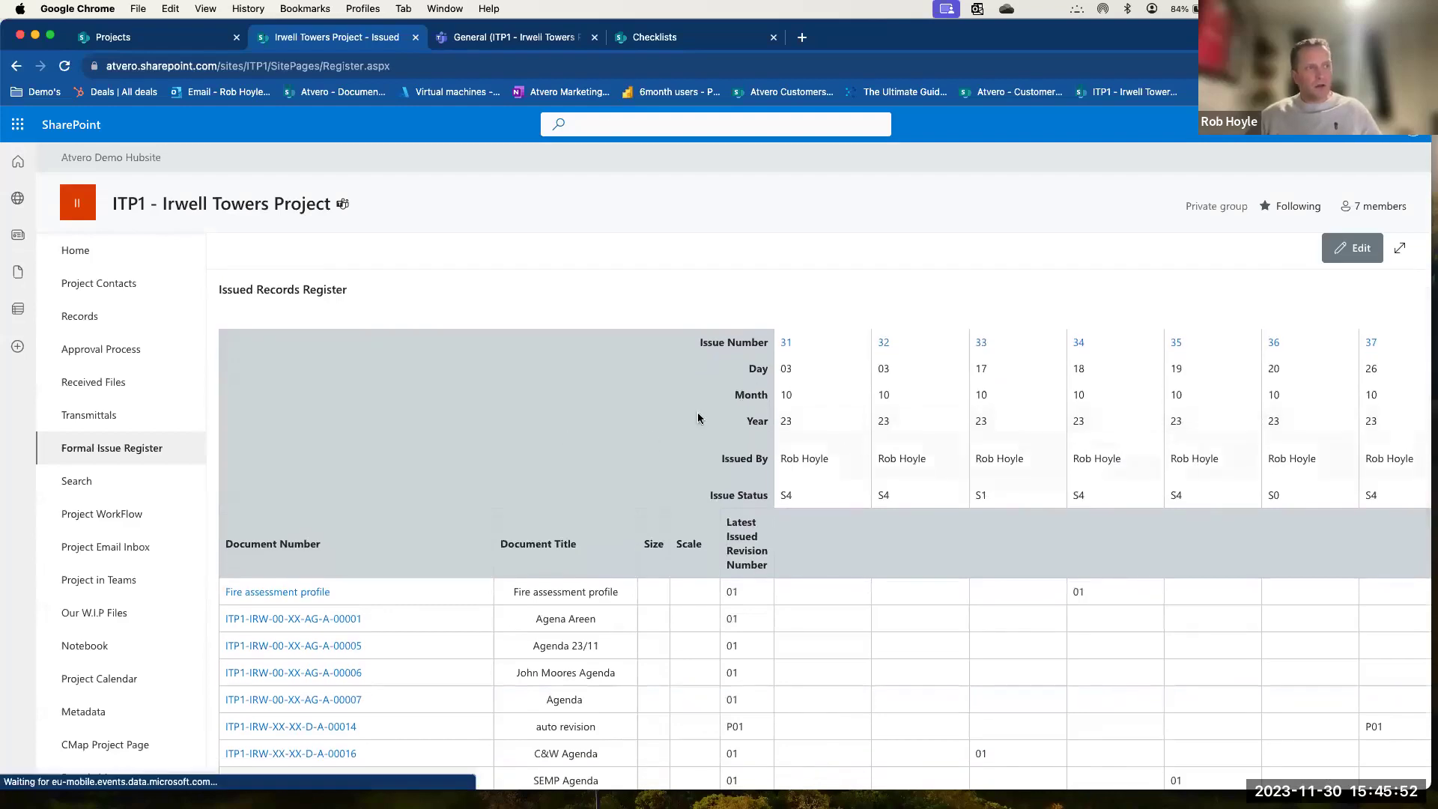
scroll(980, 383, down, 1)
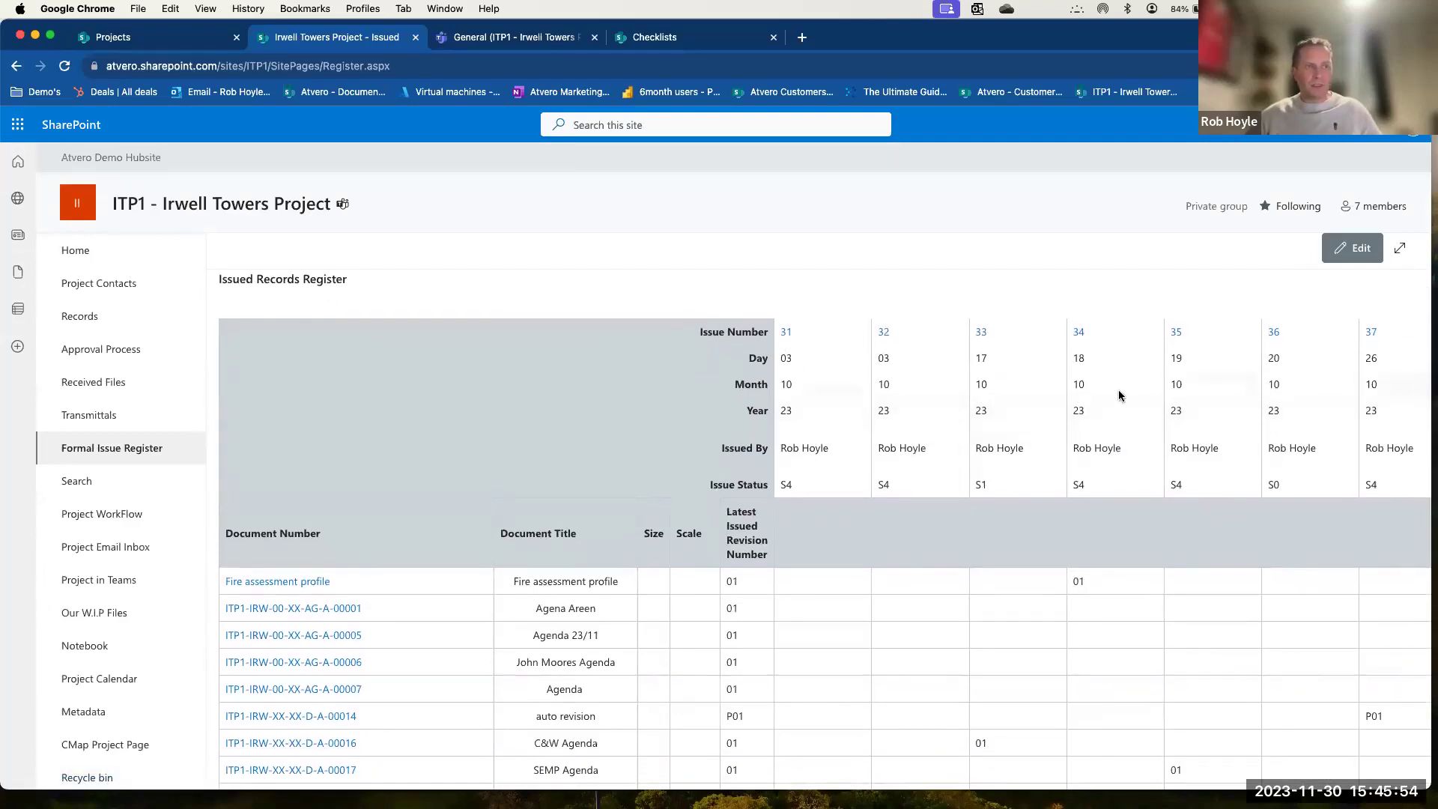
scroll(1117, 391, right, 2)
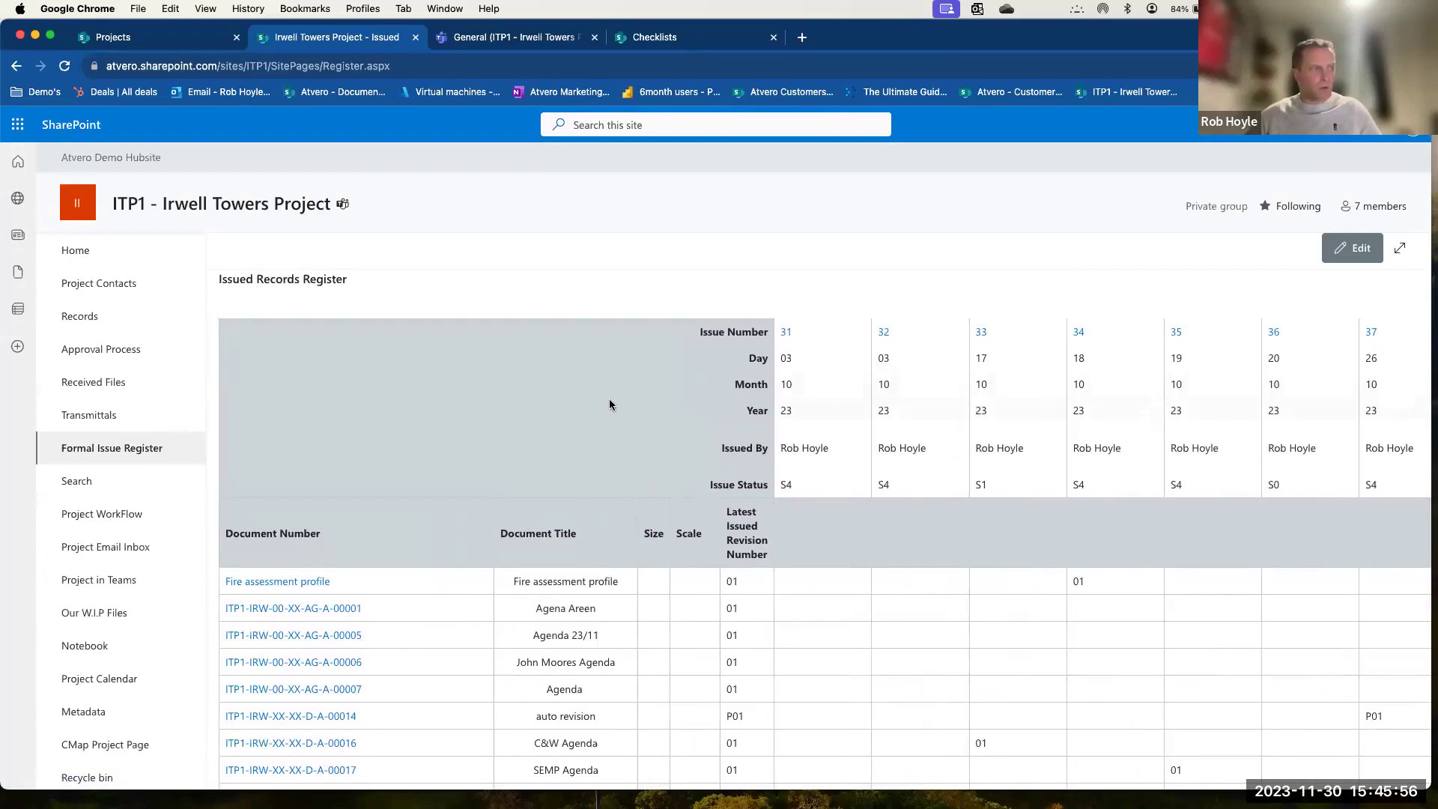
scroll(613, 407, down, 3)
scroll(613, 407, down, 2)
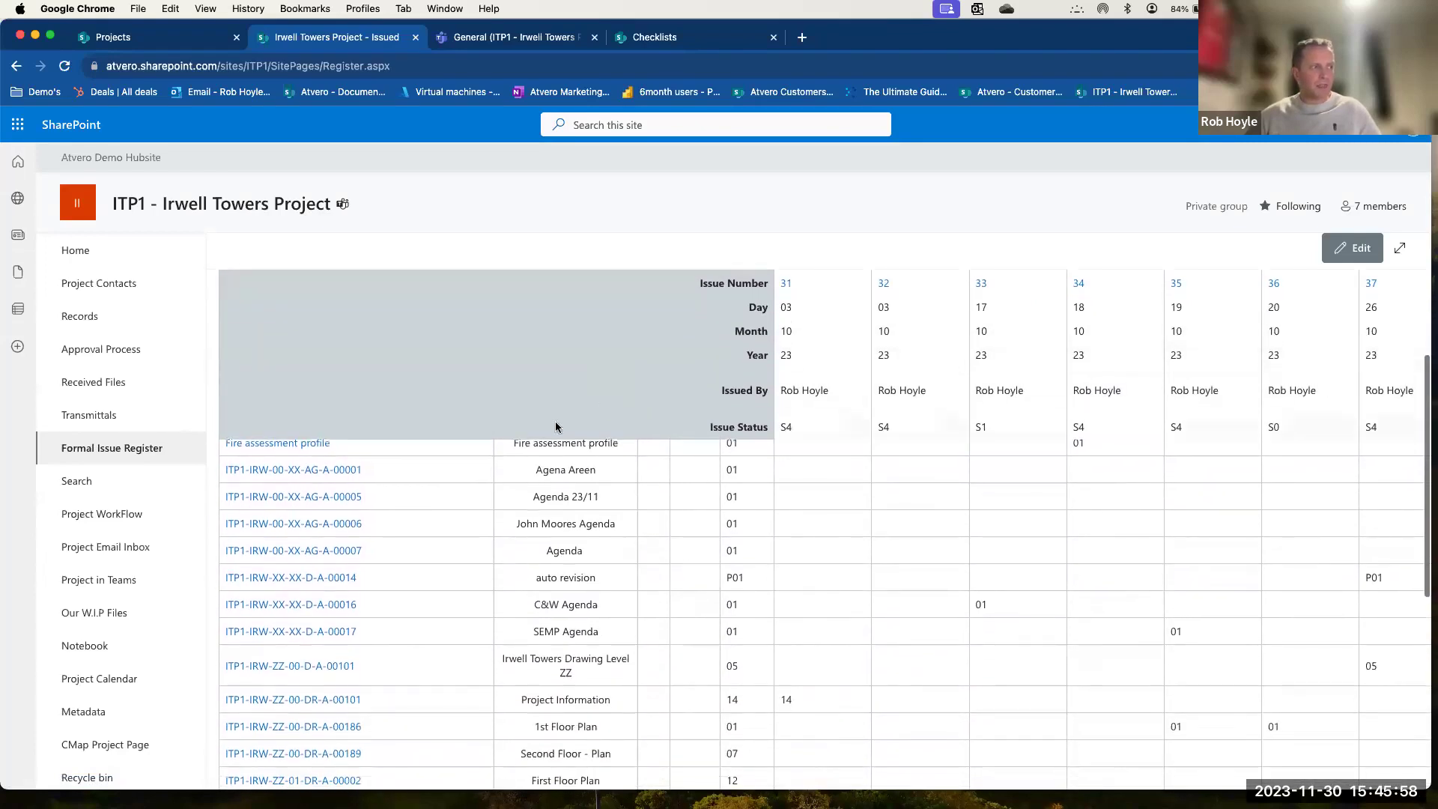
scroll(379, 402, up, 2)
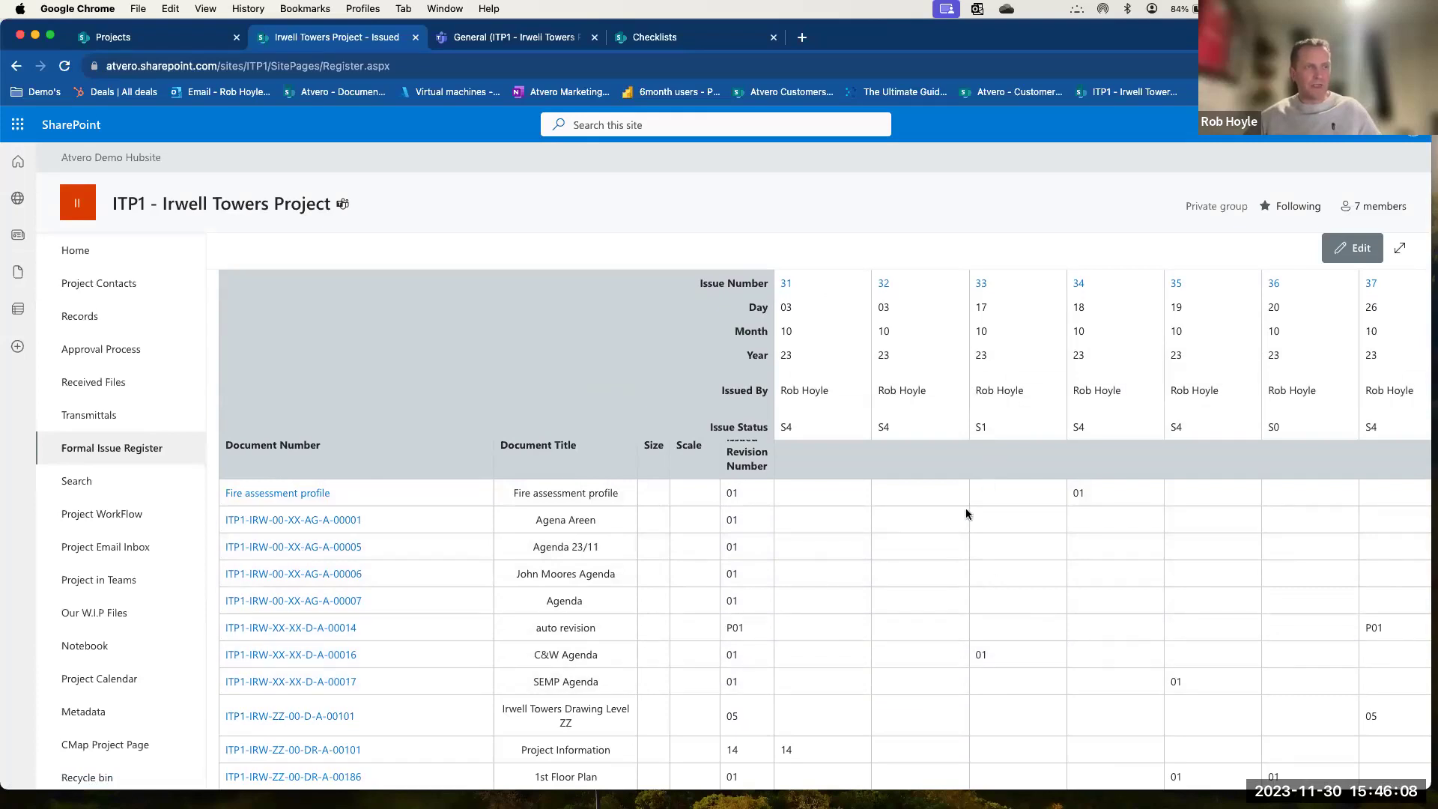
scroll(707, 472, down, 5)
scroll(760, 598, down, 3)
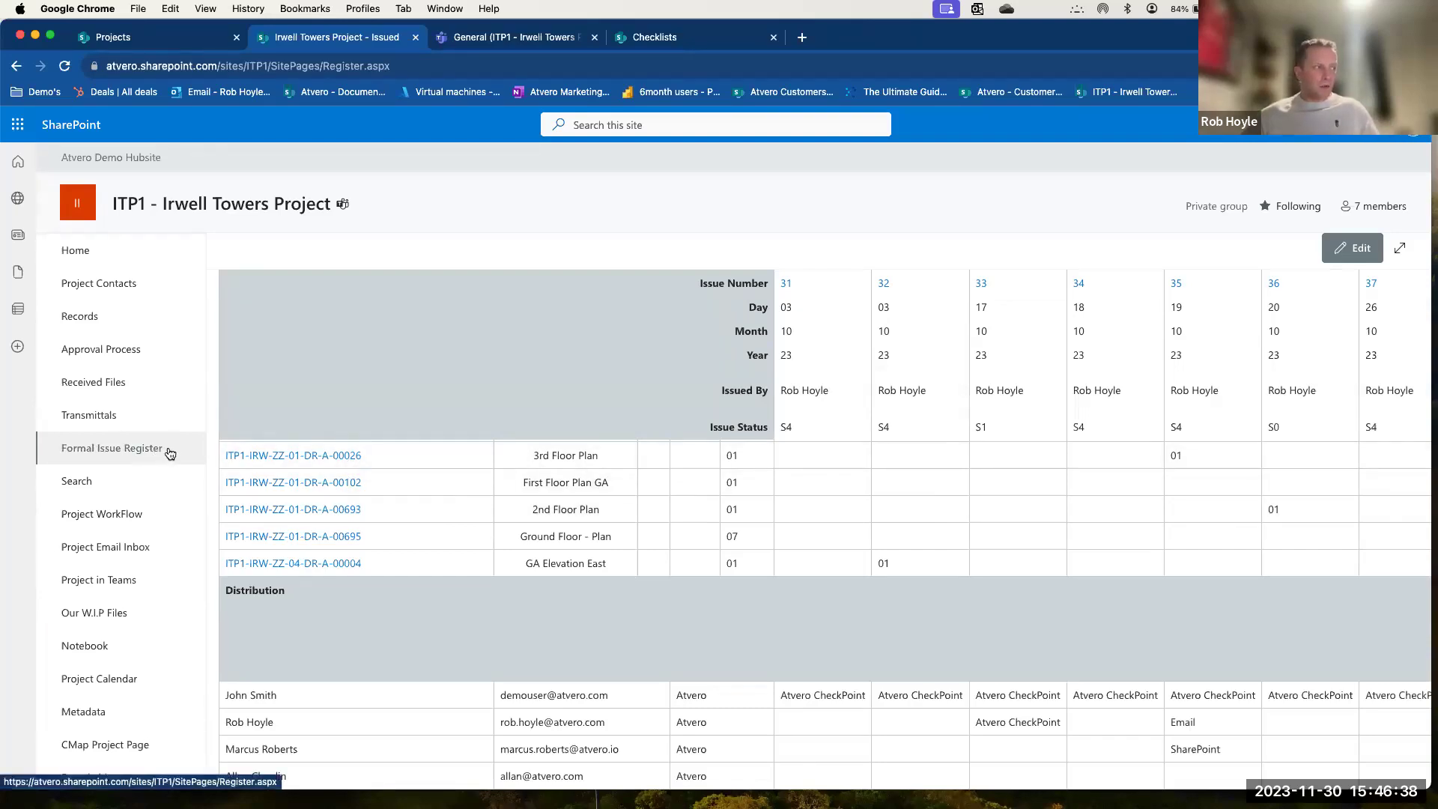
Return to the Irwell Towers project's Records page.
click(134, 322)
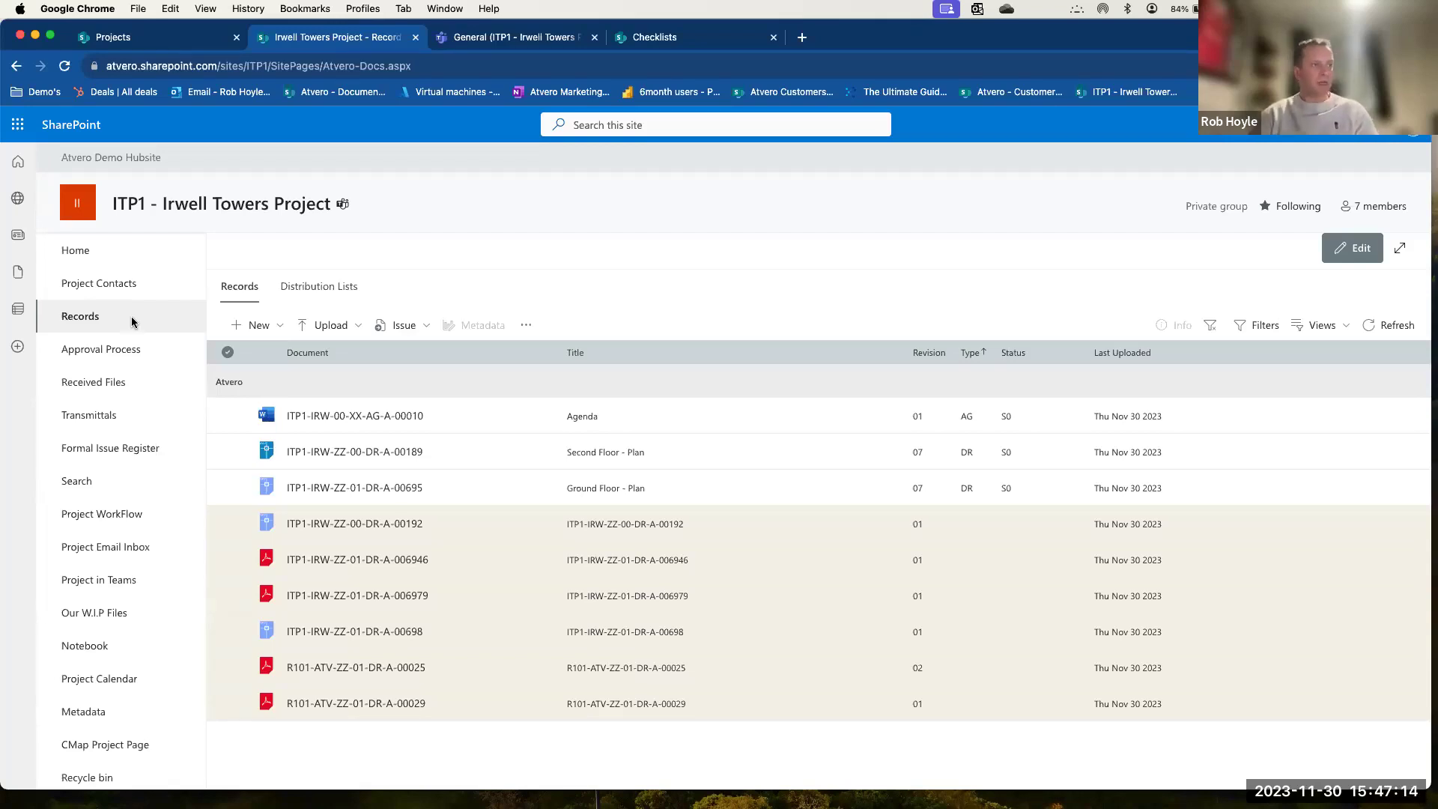
click(130, 314)
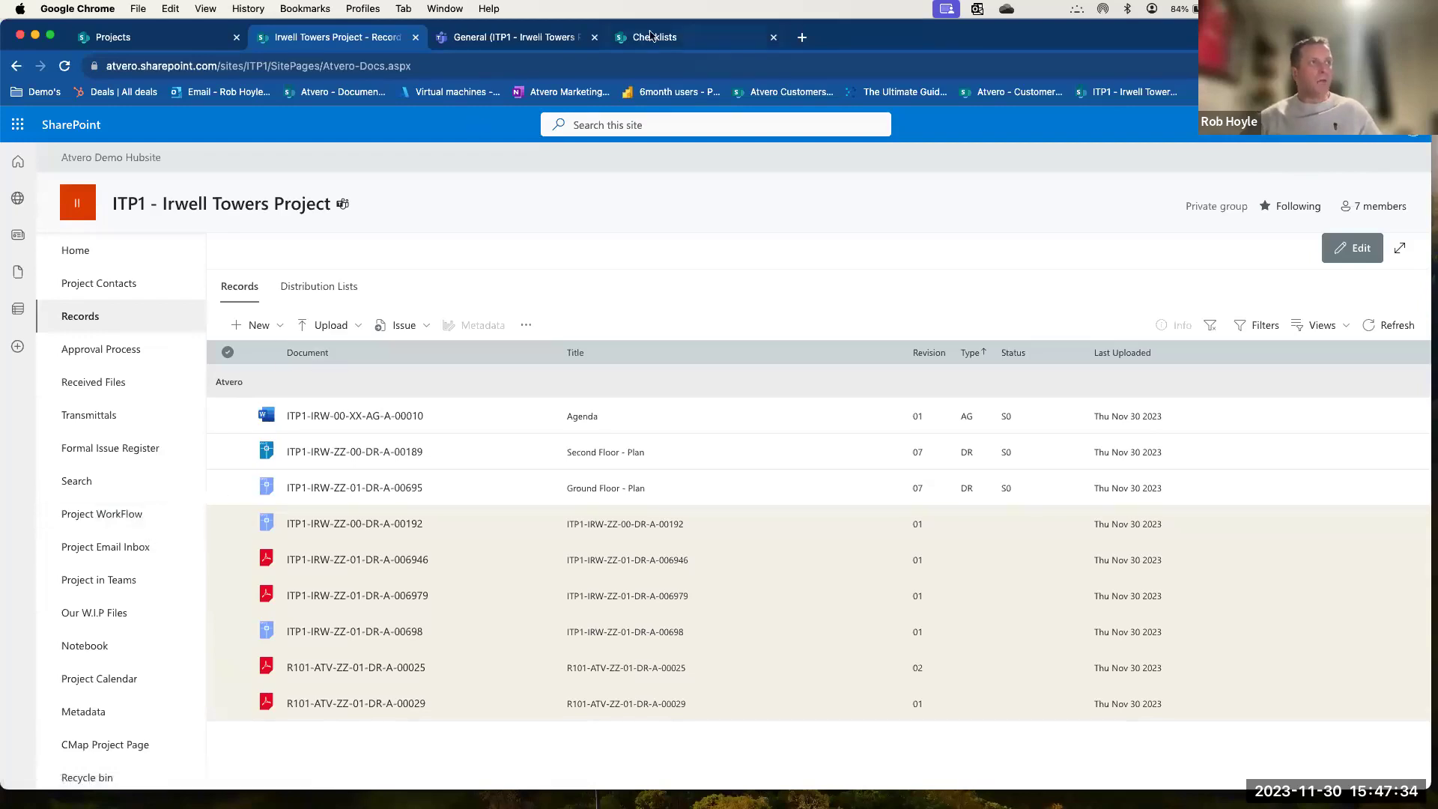
Open the R101 - Atvero Demo Site checklists and look through the Brief and Feasibility tasks.
click(694, 39)
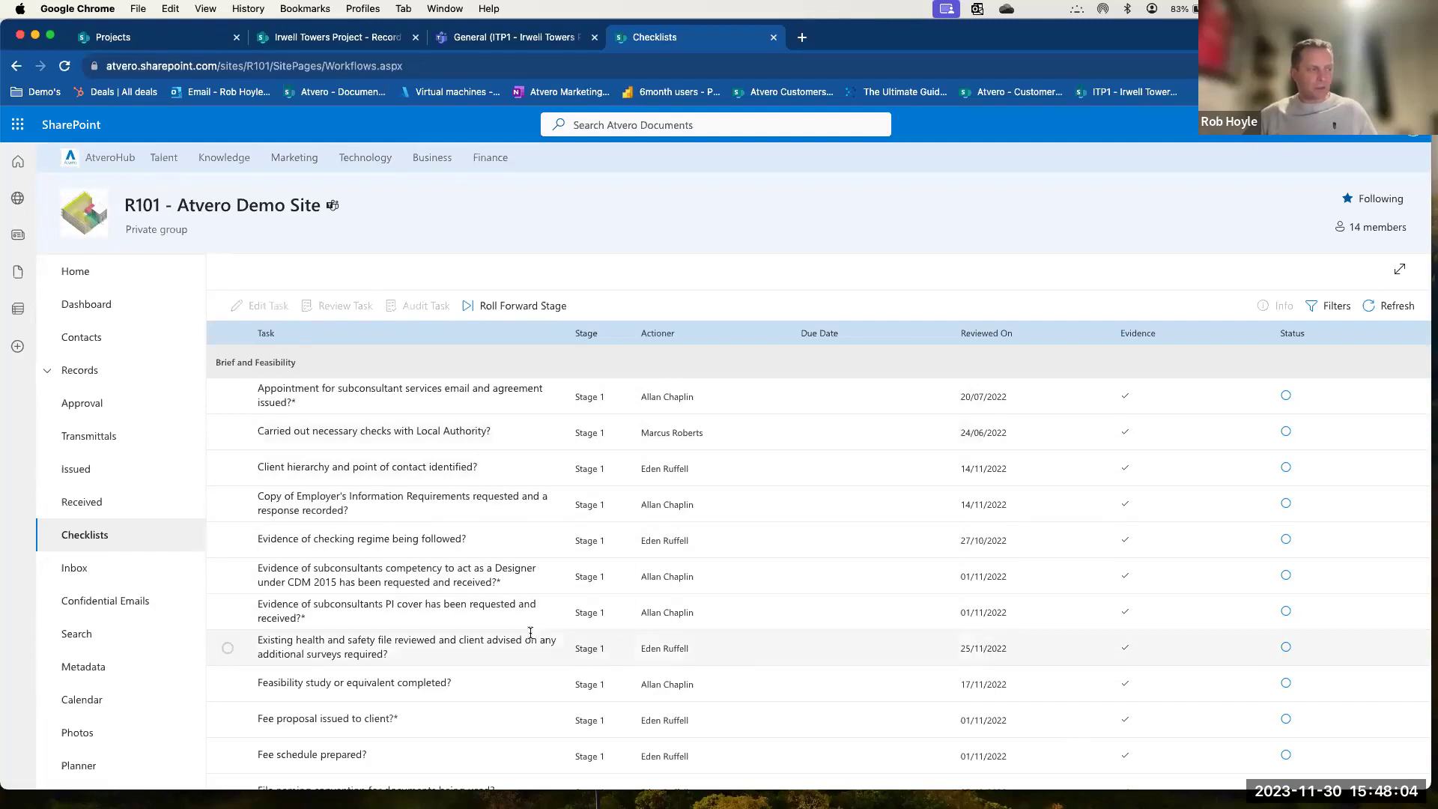
scroll(525, 585, down, 5)
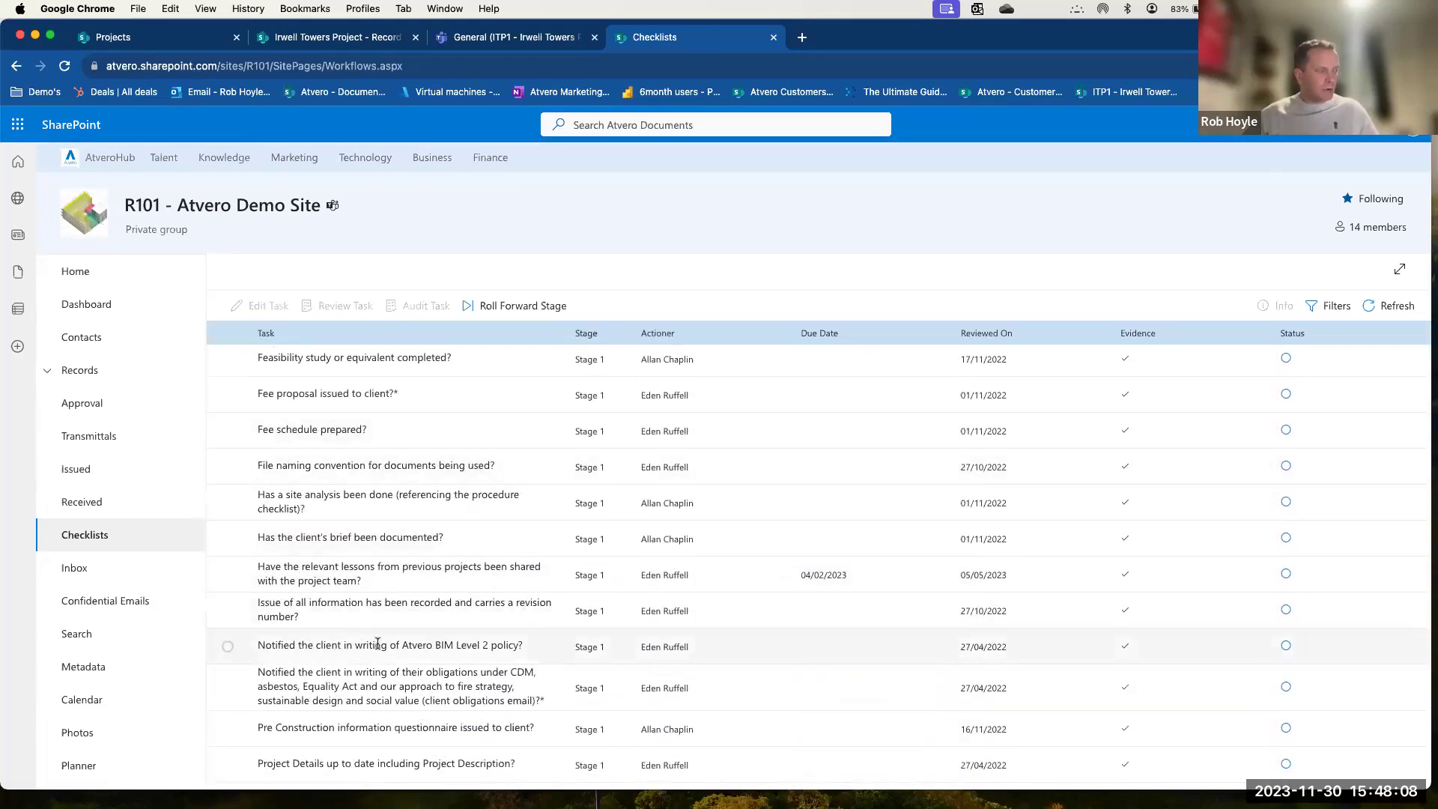
Review the status, dates, notes and evidence of the Stage 1 task "Sustainability targets agreed and recorded?", then close its details.
scroll(537, 646, down, 4)
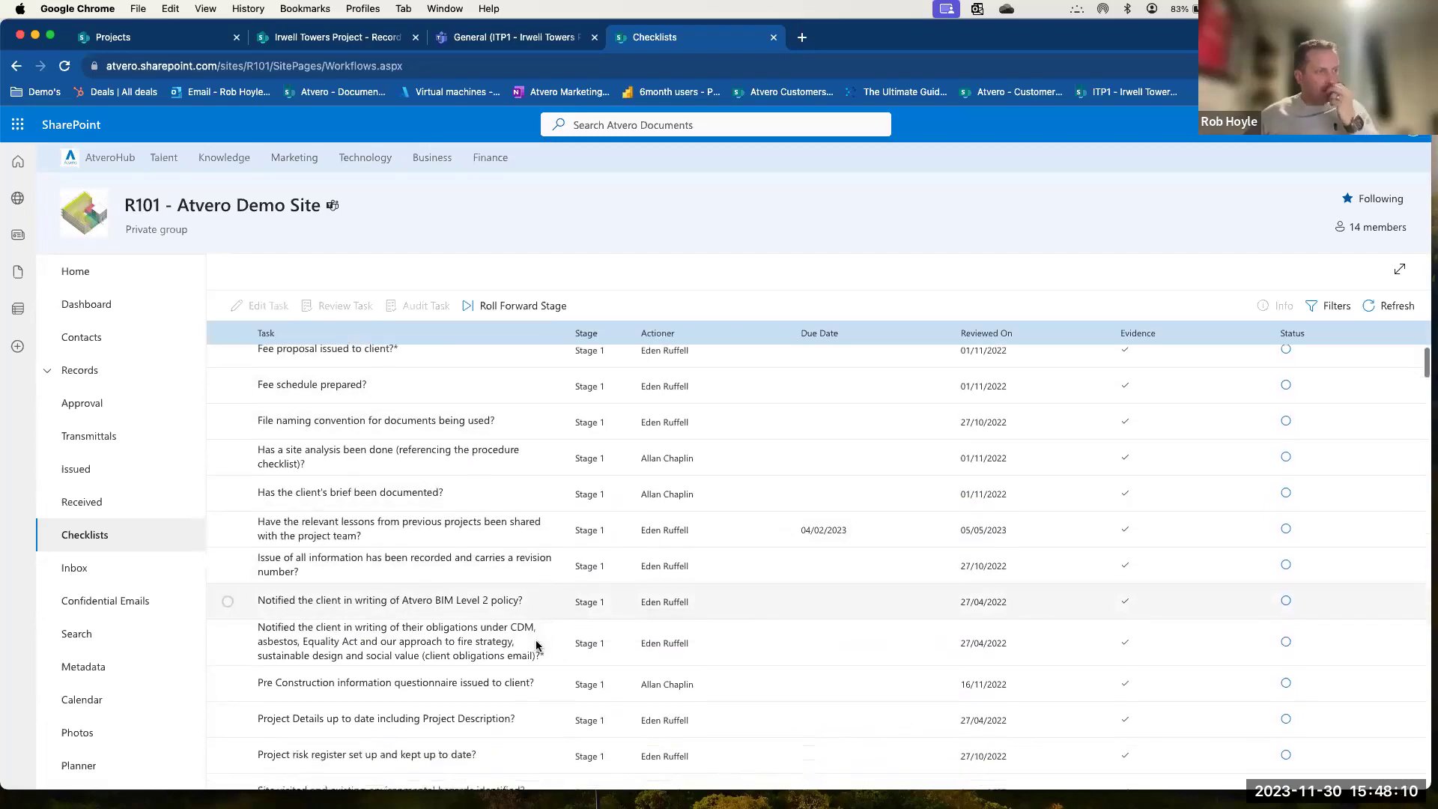
scroll(536, 646, down, 1)
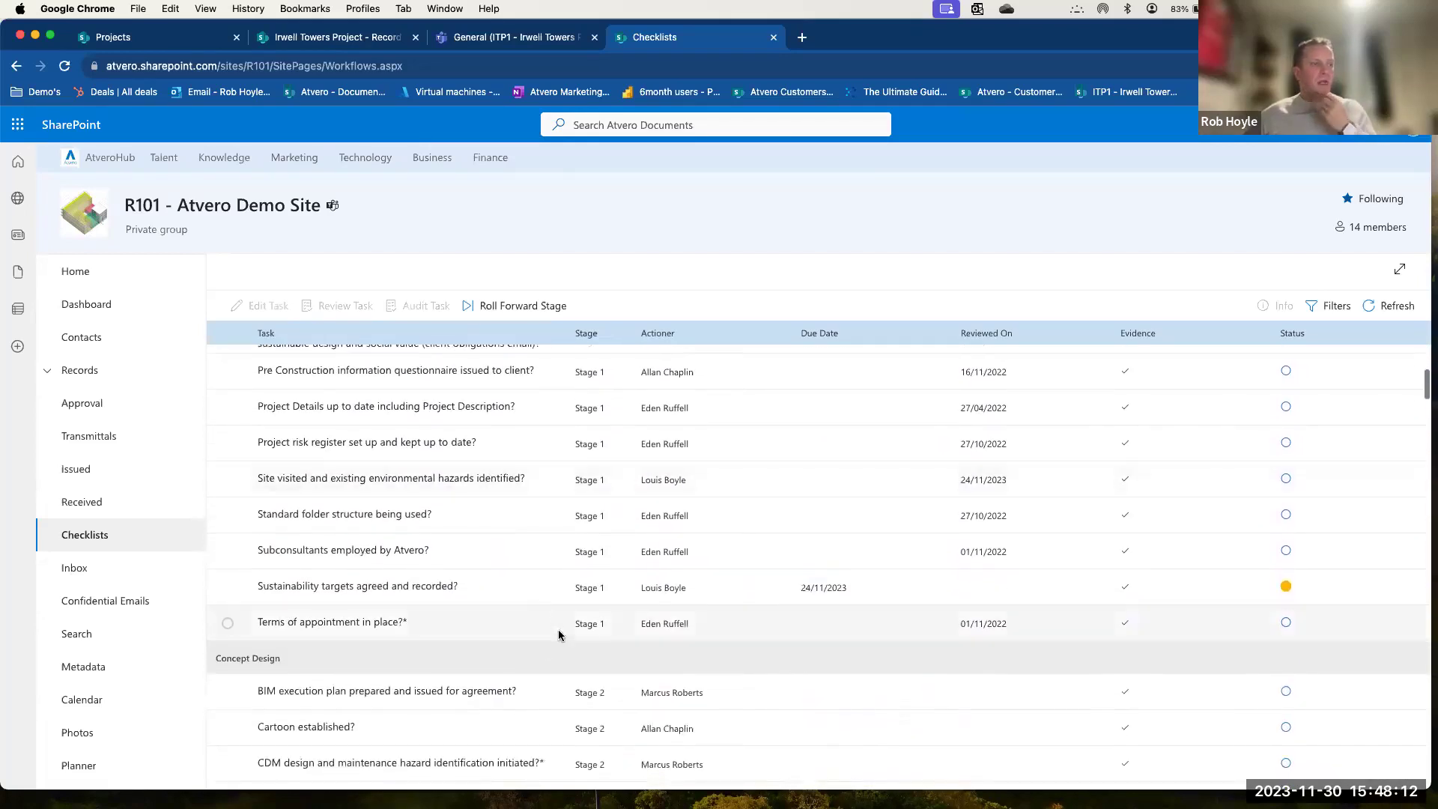
click(511, 591)
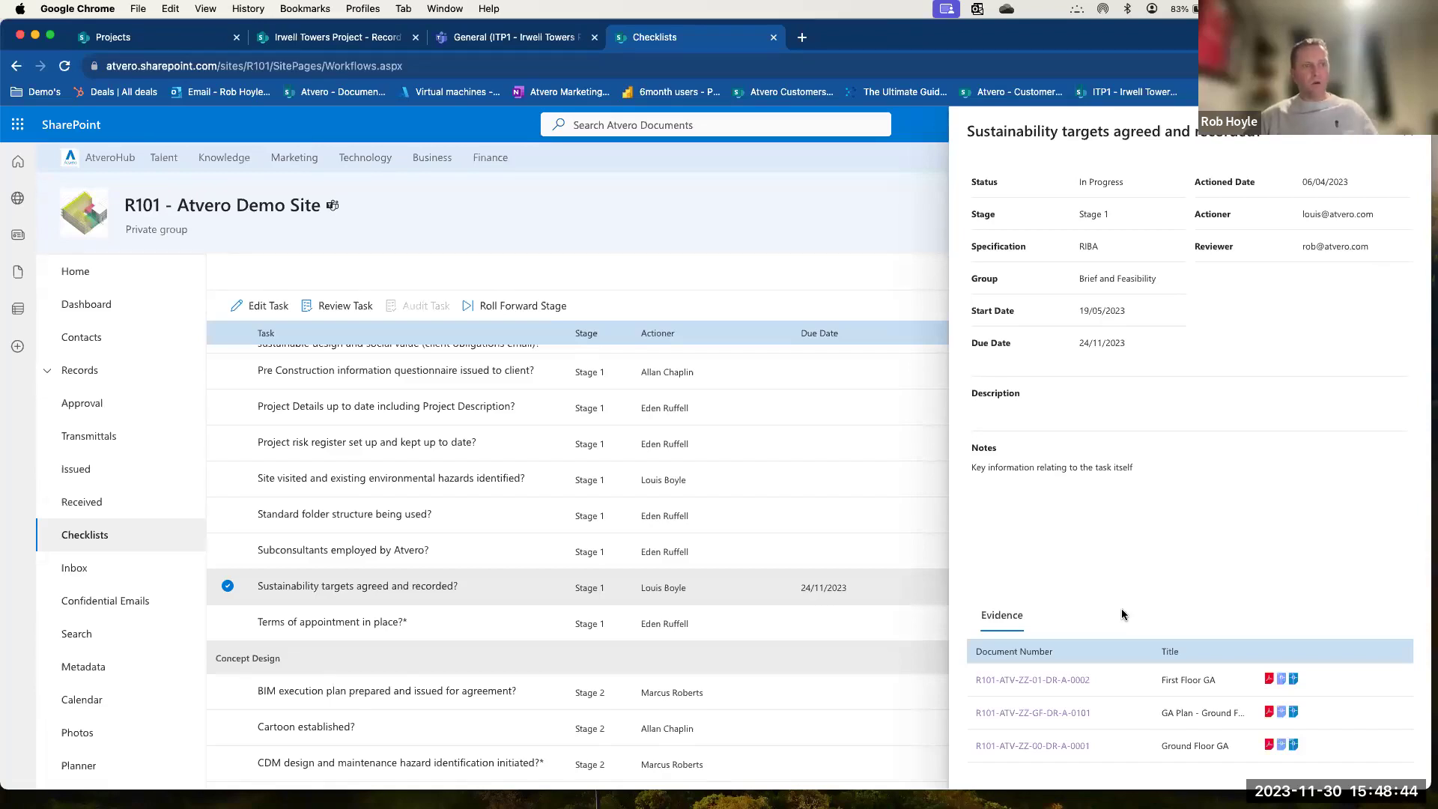
click(1408, 134)
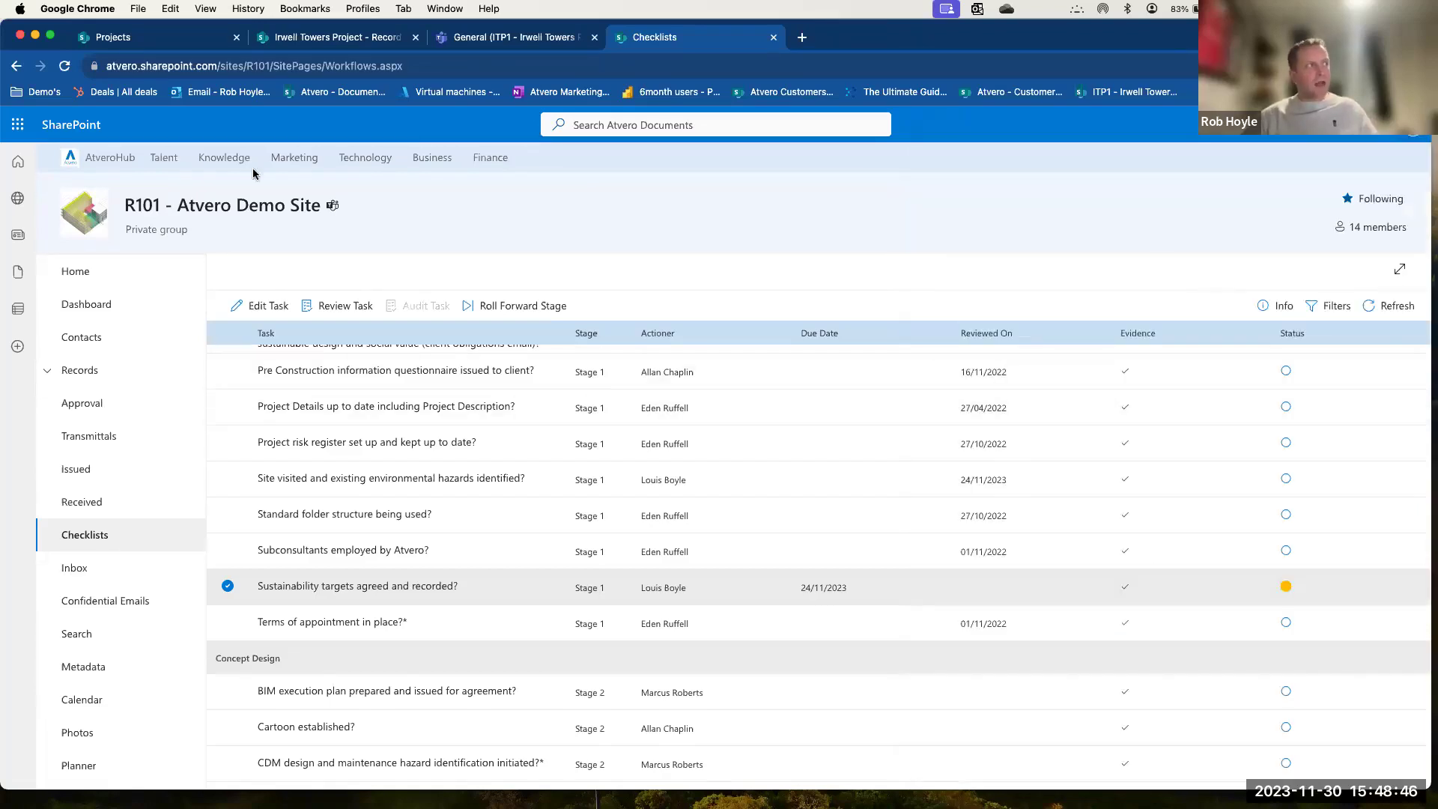
Check the project and stage progress indicators in the company hub's Projects list, then return to the start of the R101 checklist.
click(171, 43)
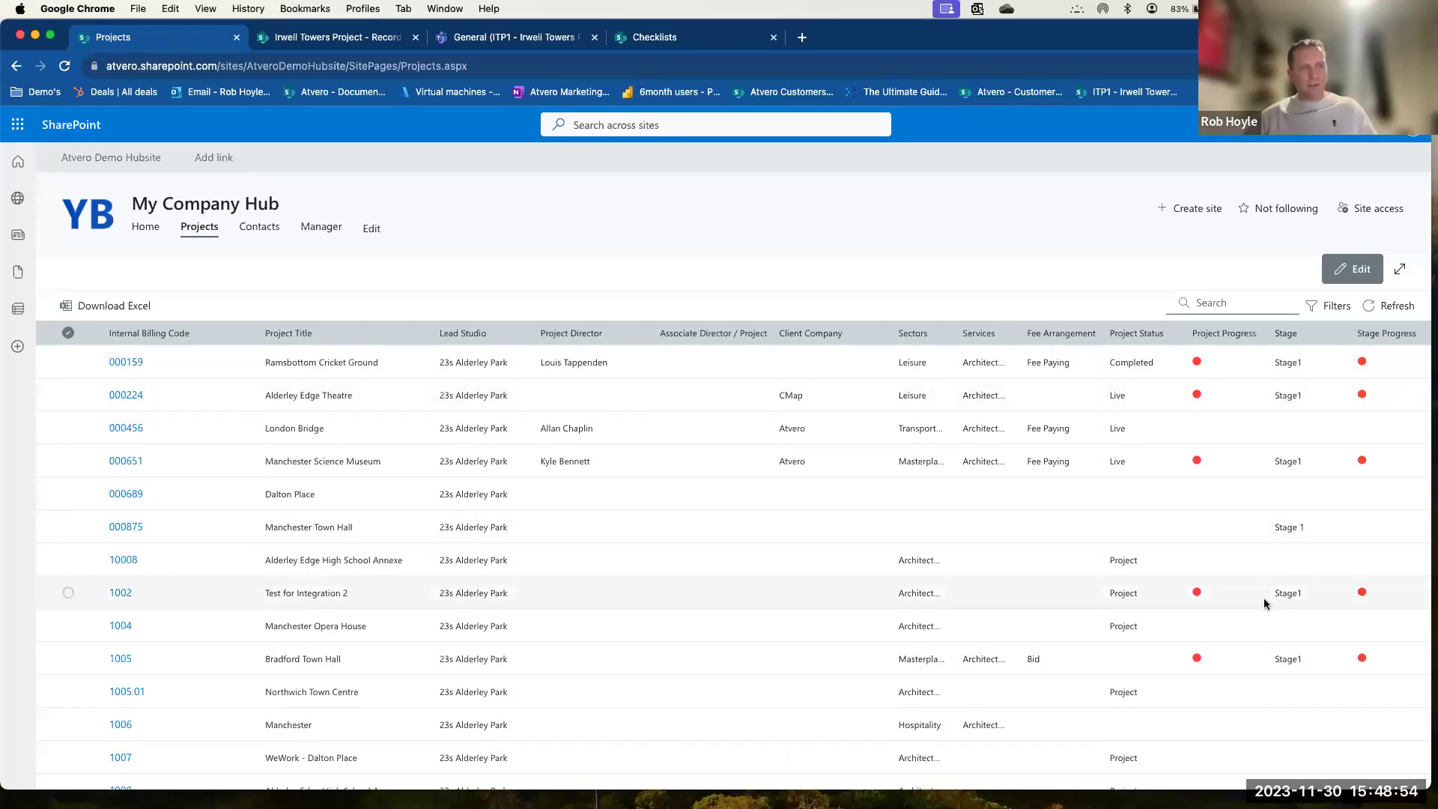
click(669, 38)
scroll(487, 450, up, 6)
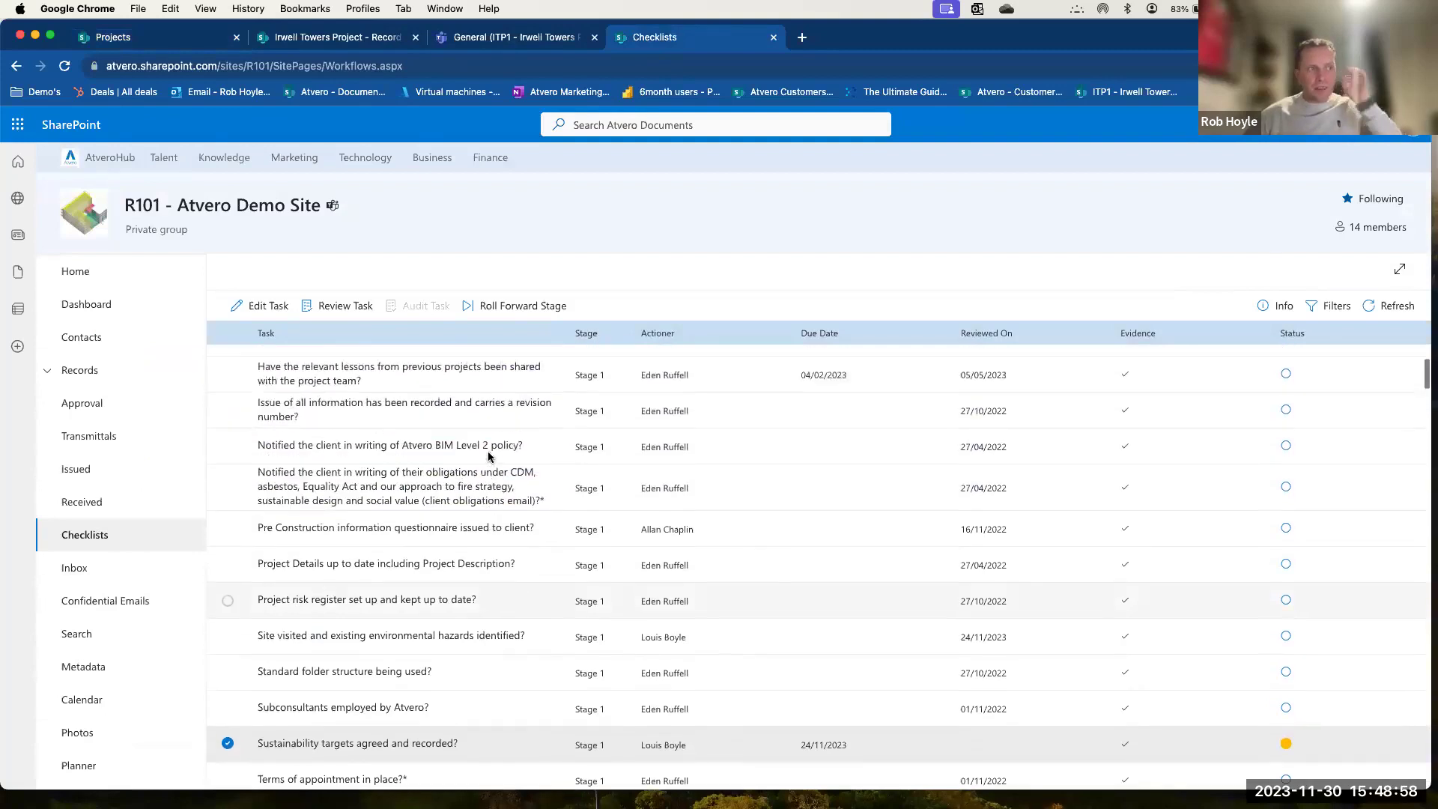
scroll(489, 452, up, 3)
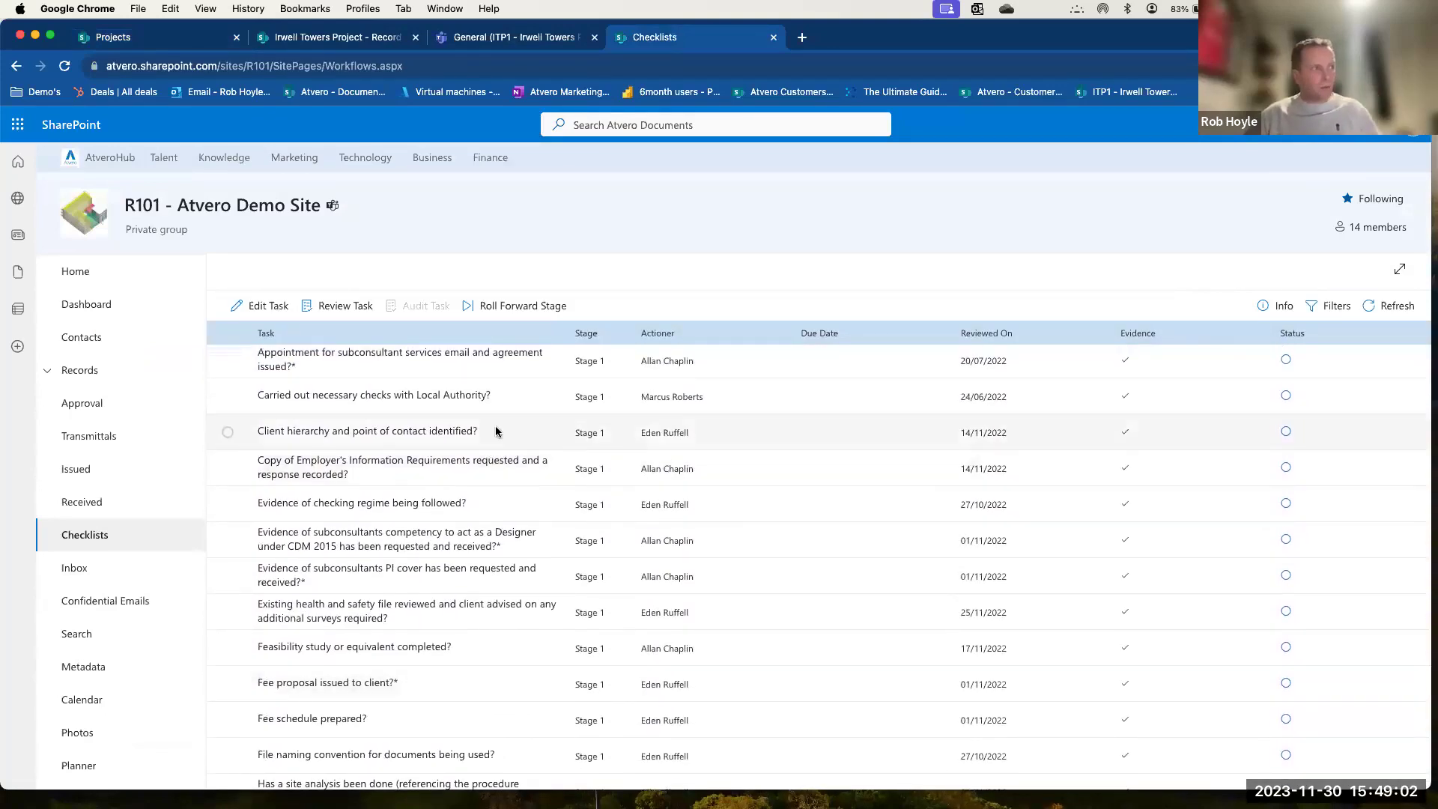
scroll(497, 442, up, 1)
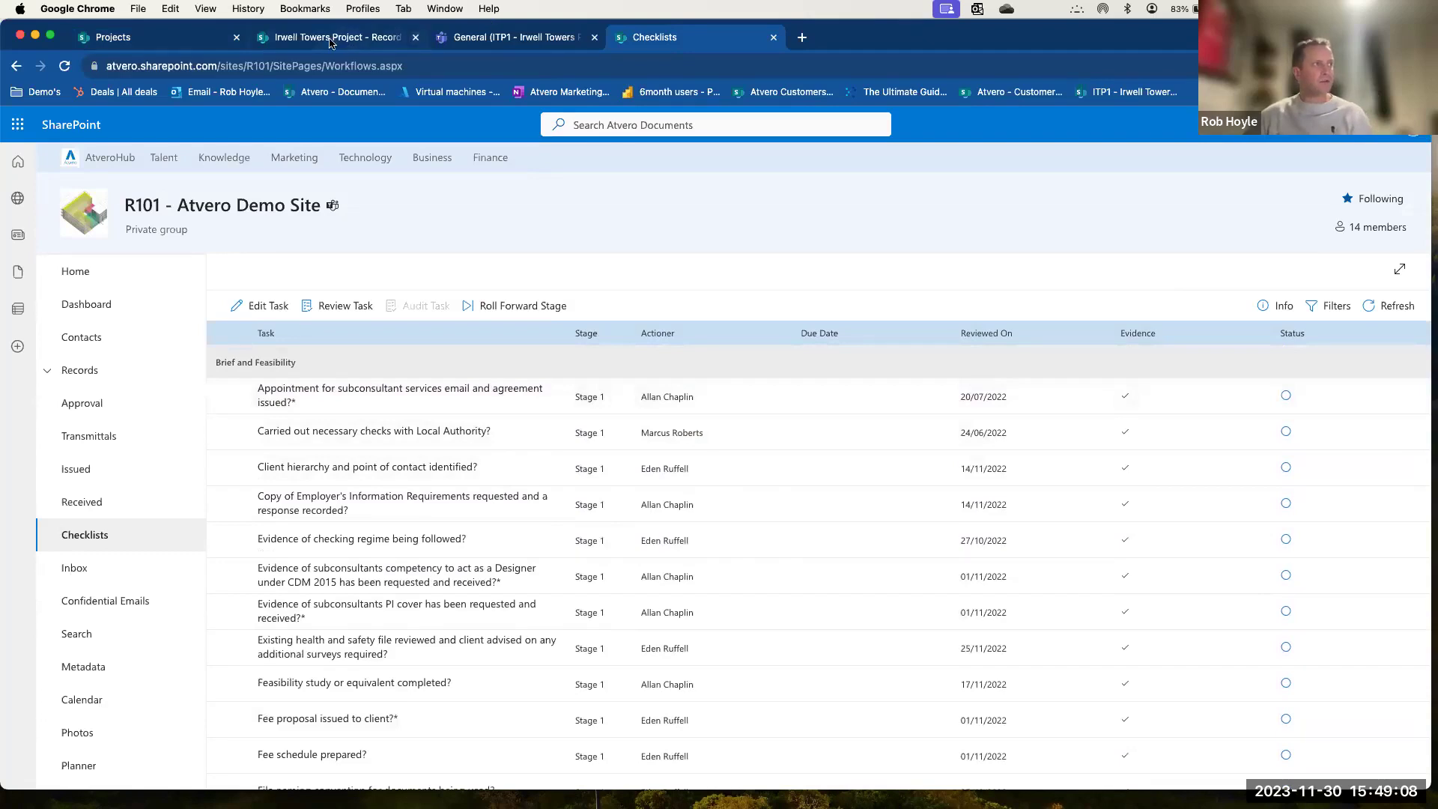
Switch to the Irwell Towers project in Microsoft Teams, open its Atvero records and apply the By Company view.
click(138, 43)
click(344, 39)
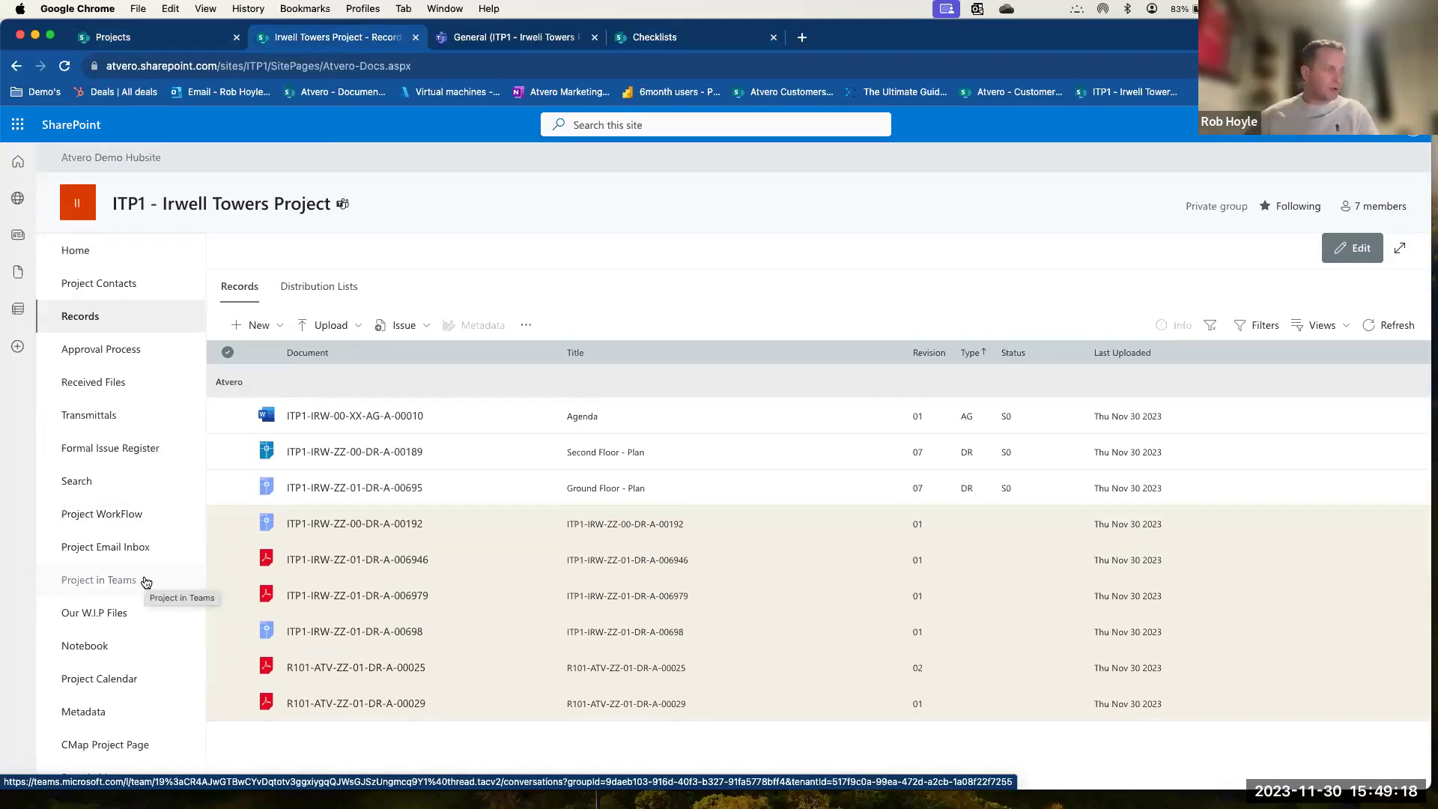
click(529, 38)
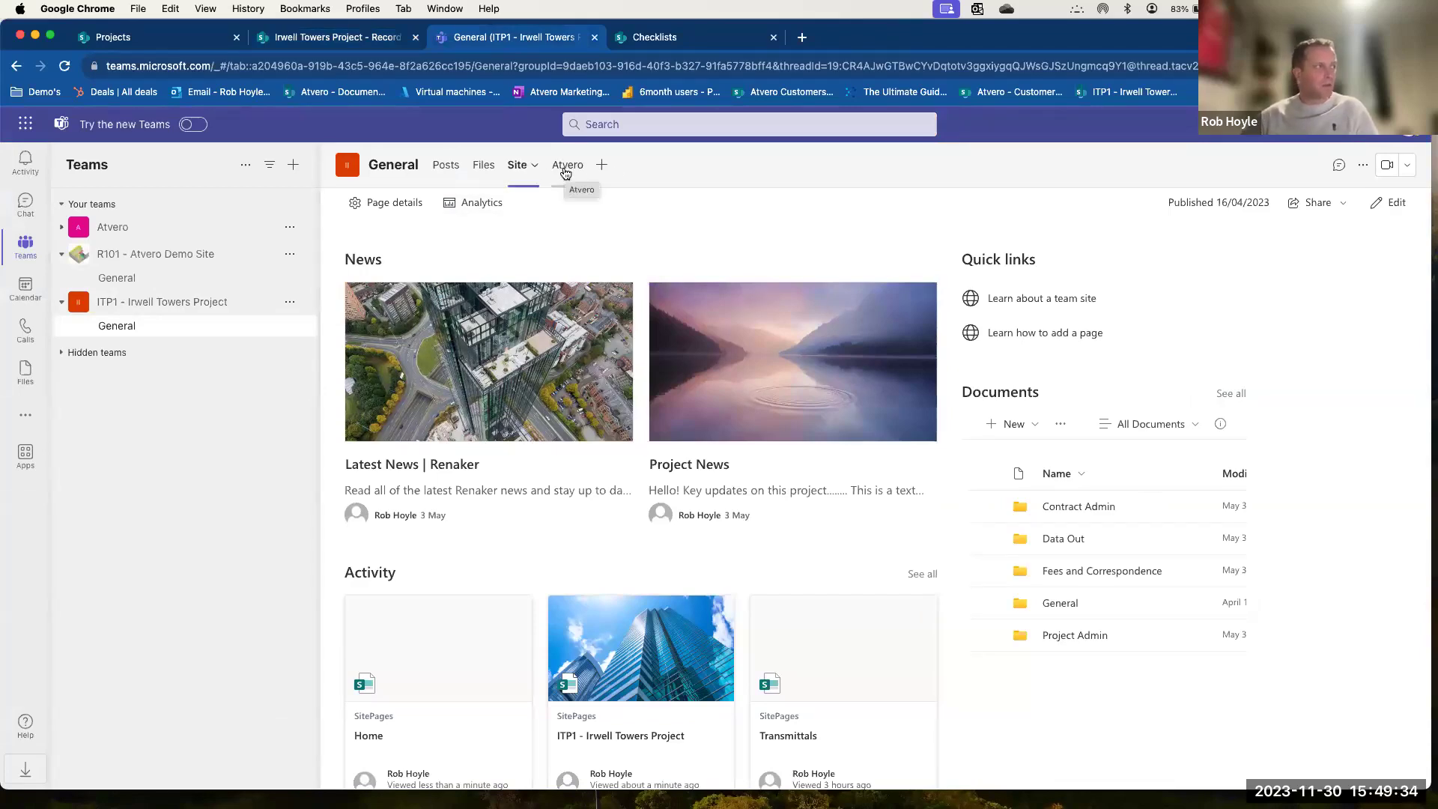
click(568, 172)
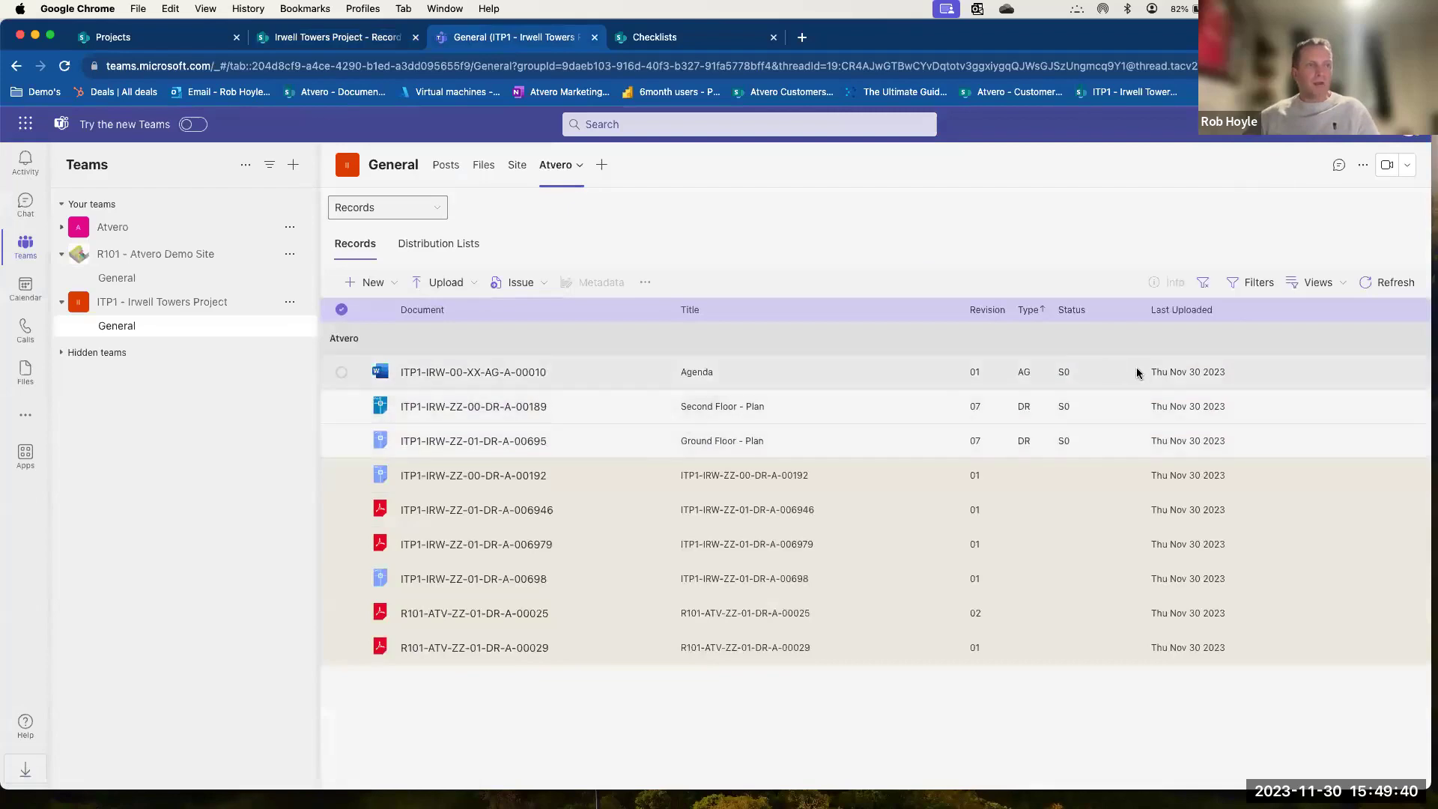
click(1320, 285)
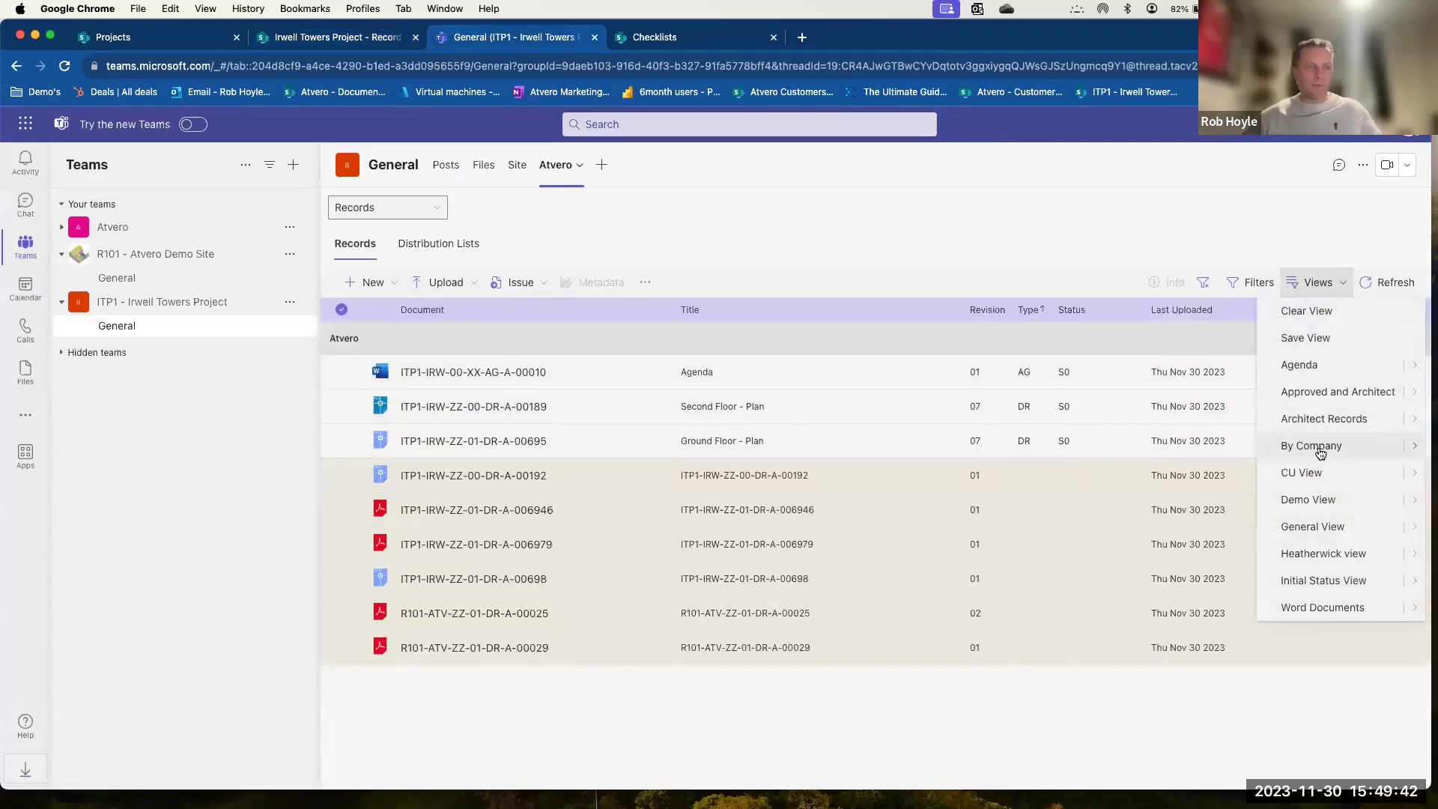
click(1316, 445)
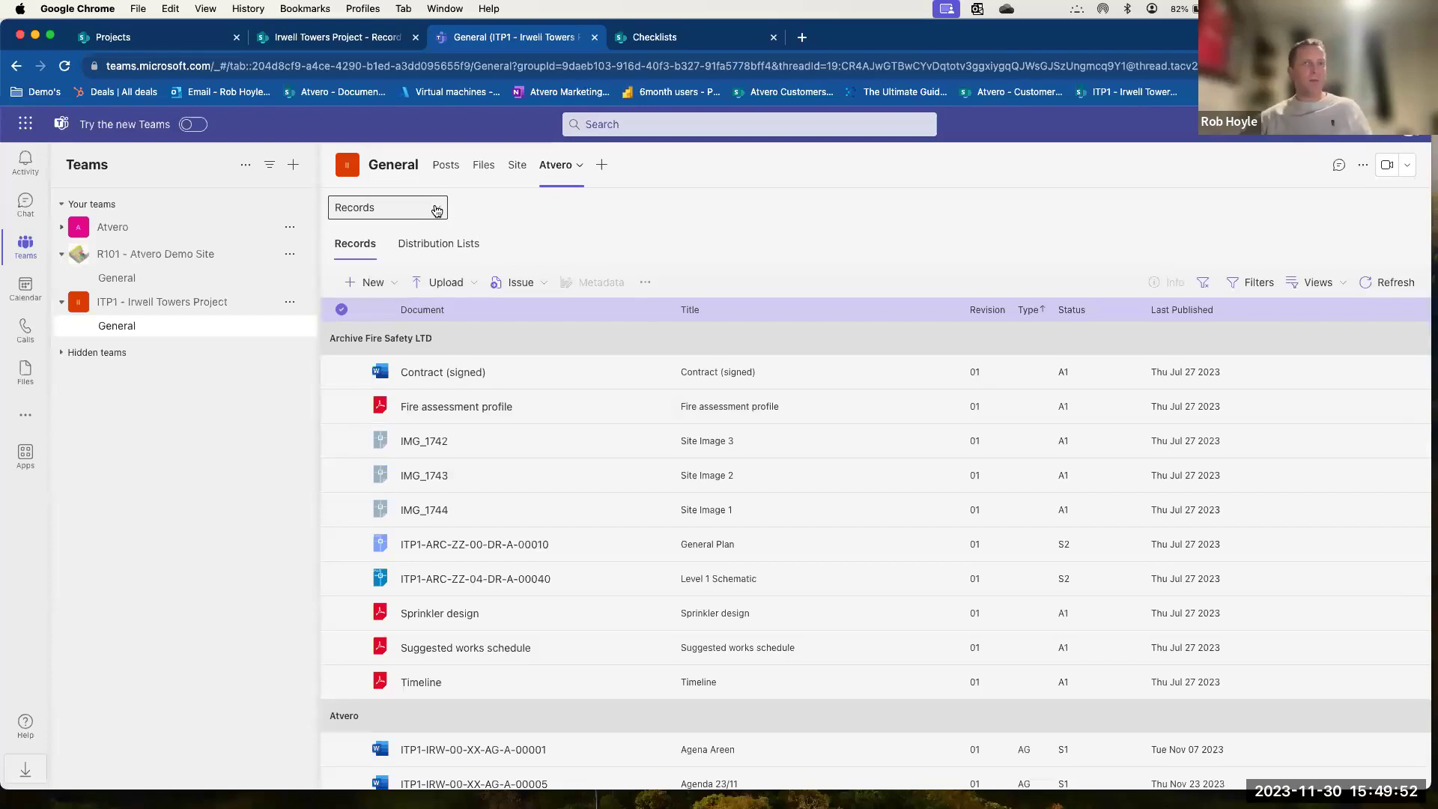
Look through the Atvero pages available within the Teams channel, then return to the Irwell Towers Records page in SharePoint.
click(436, 209)
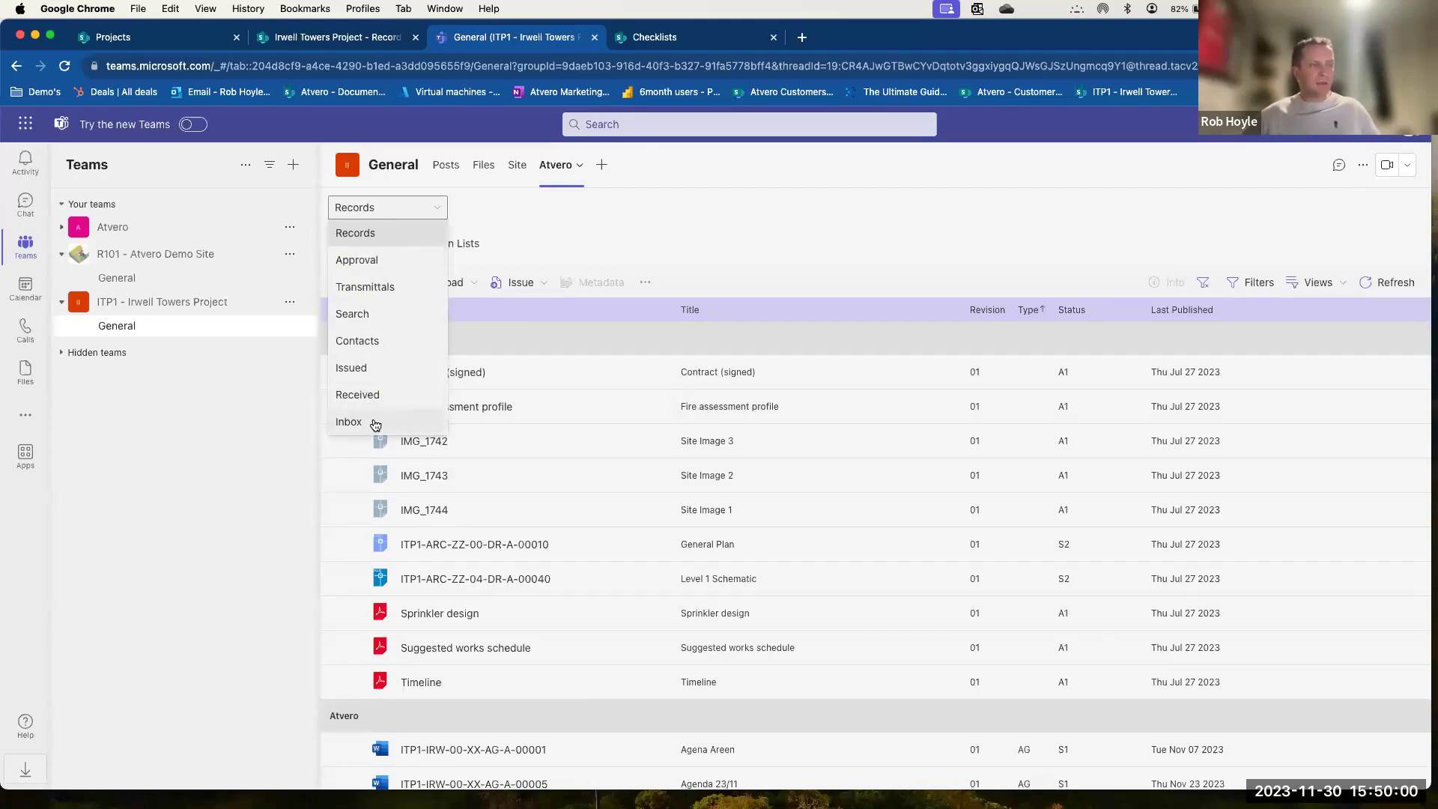
click(764, 241)
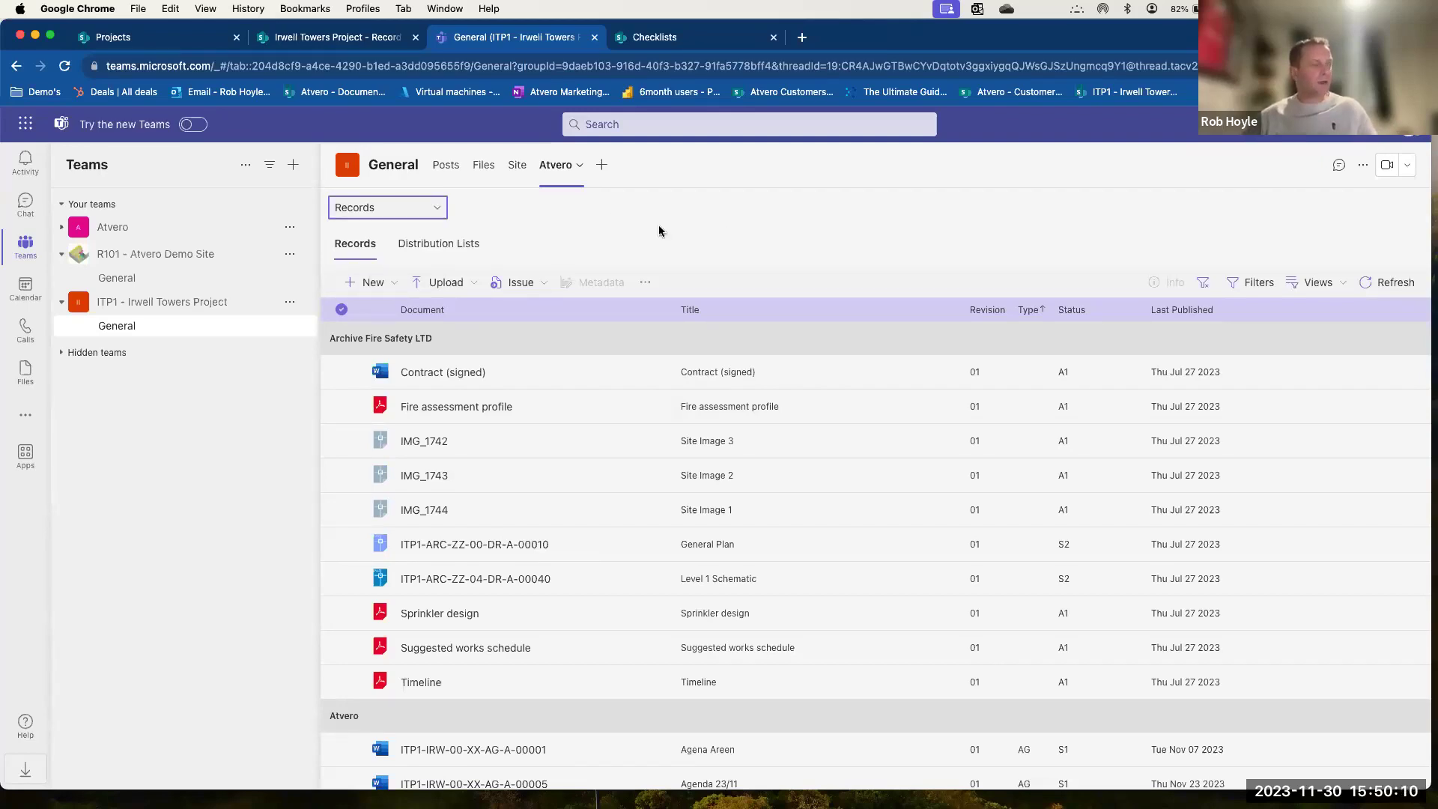
click(341, 39)
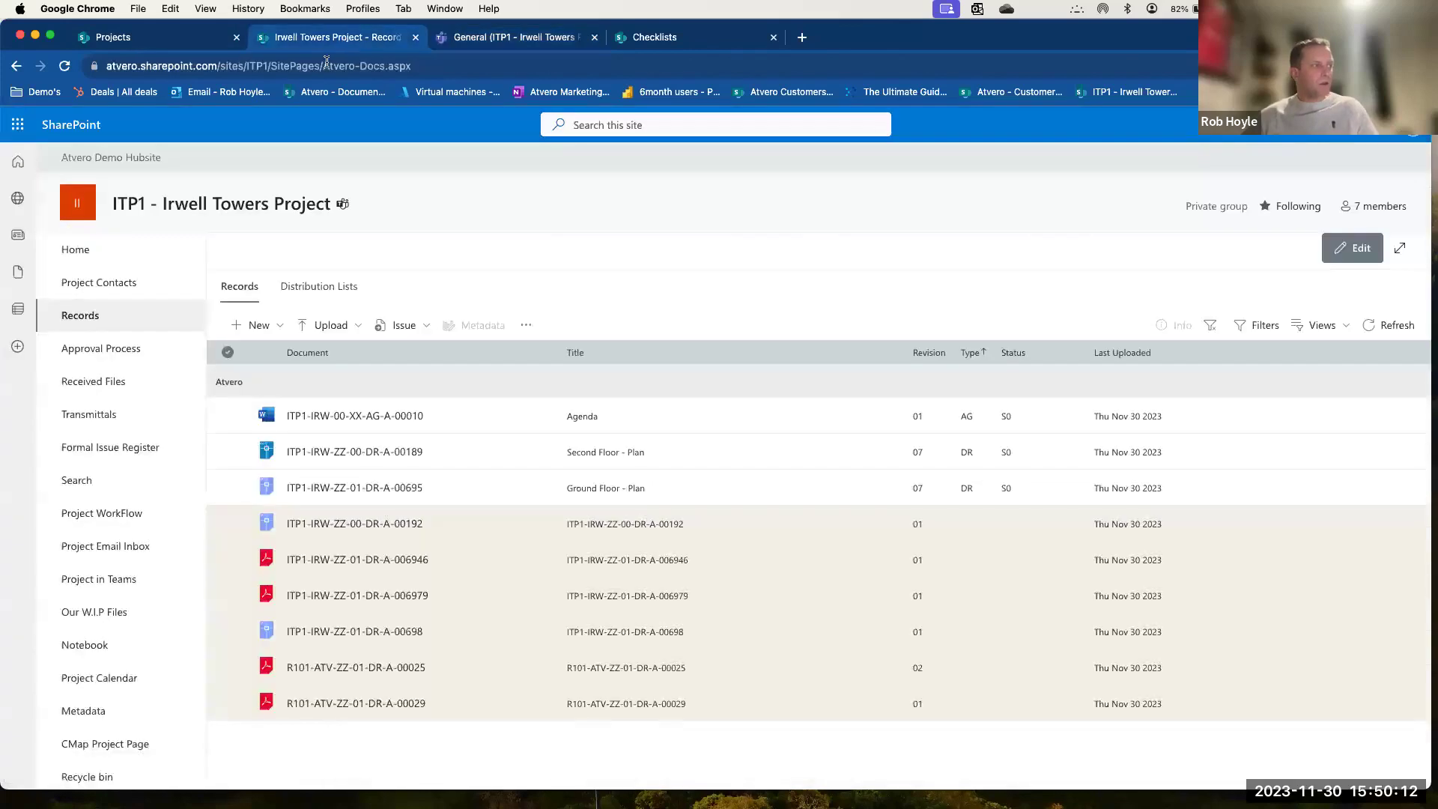